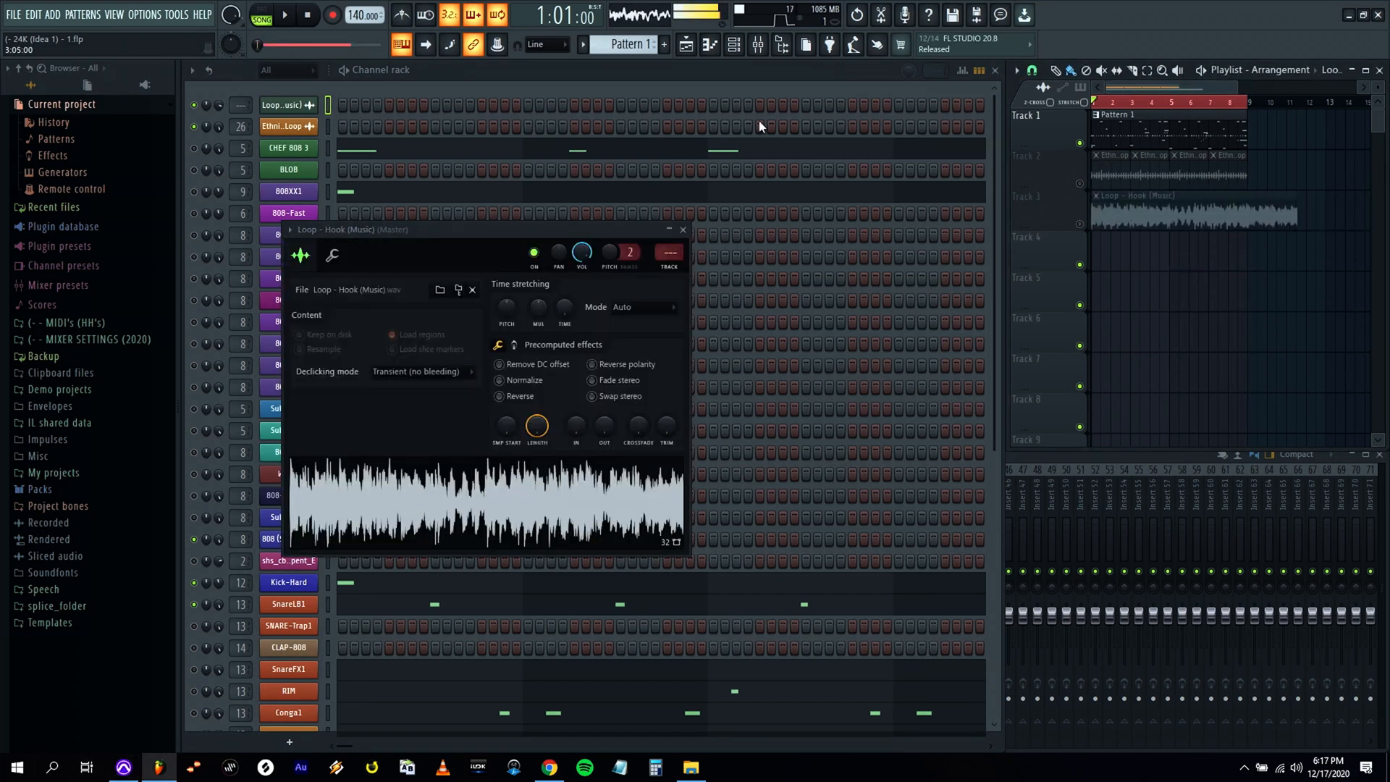
Close the hook music loop's sampler settings and set the project tempo to 106 BPM.
{"action": "left_click", "coordinate": [684, 230]}
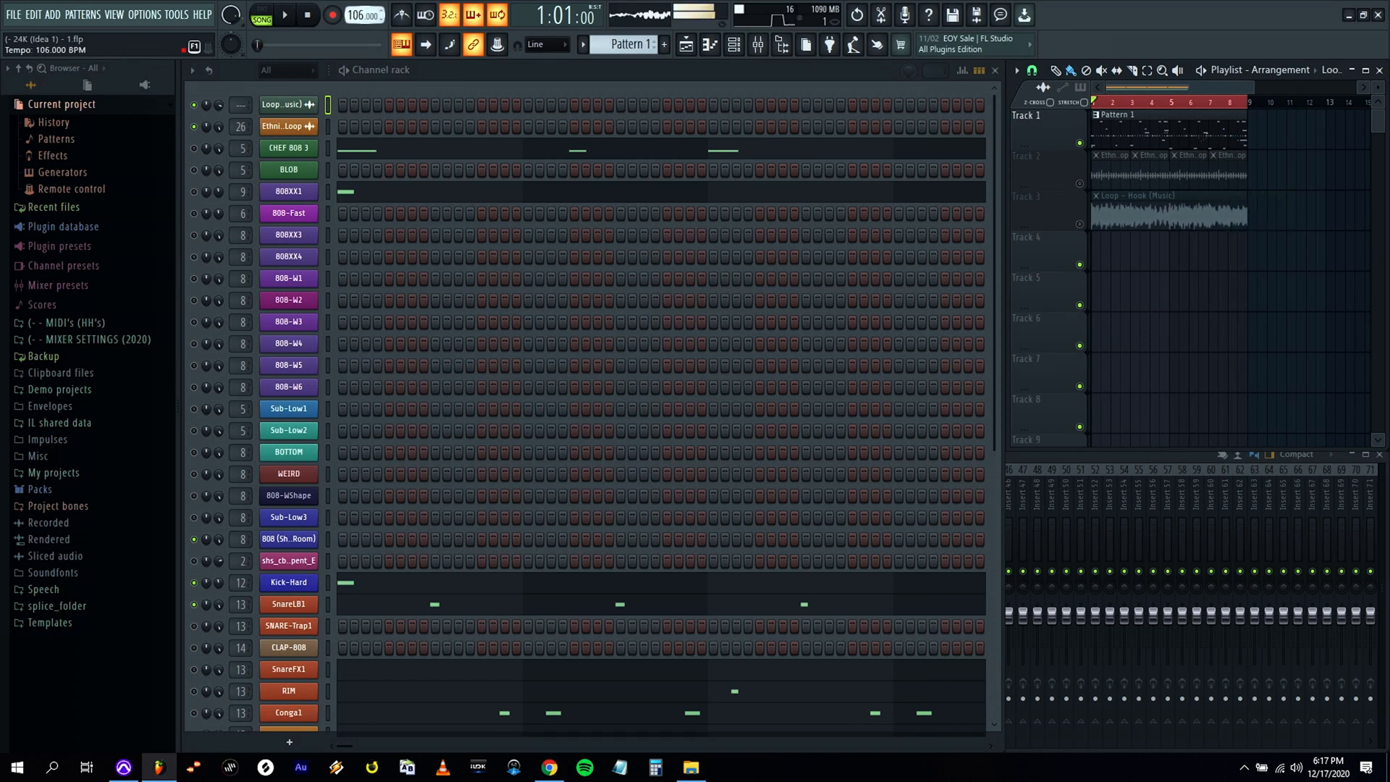
{"action": "left_click_drag", "start_coordinate": [364, 15], "coordinate": [857, 36]}
{"action": "left_click", "coordinate": [711, 422]}
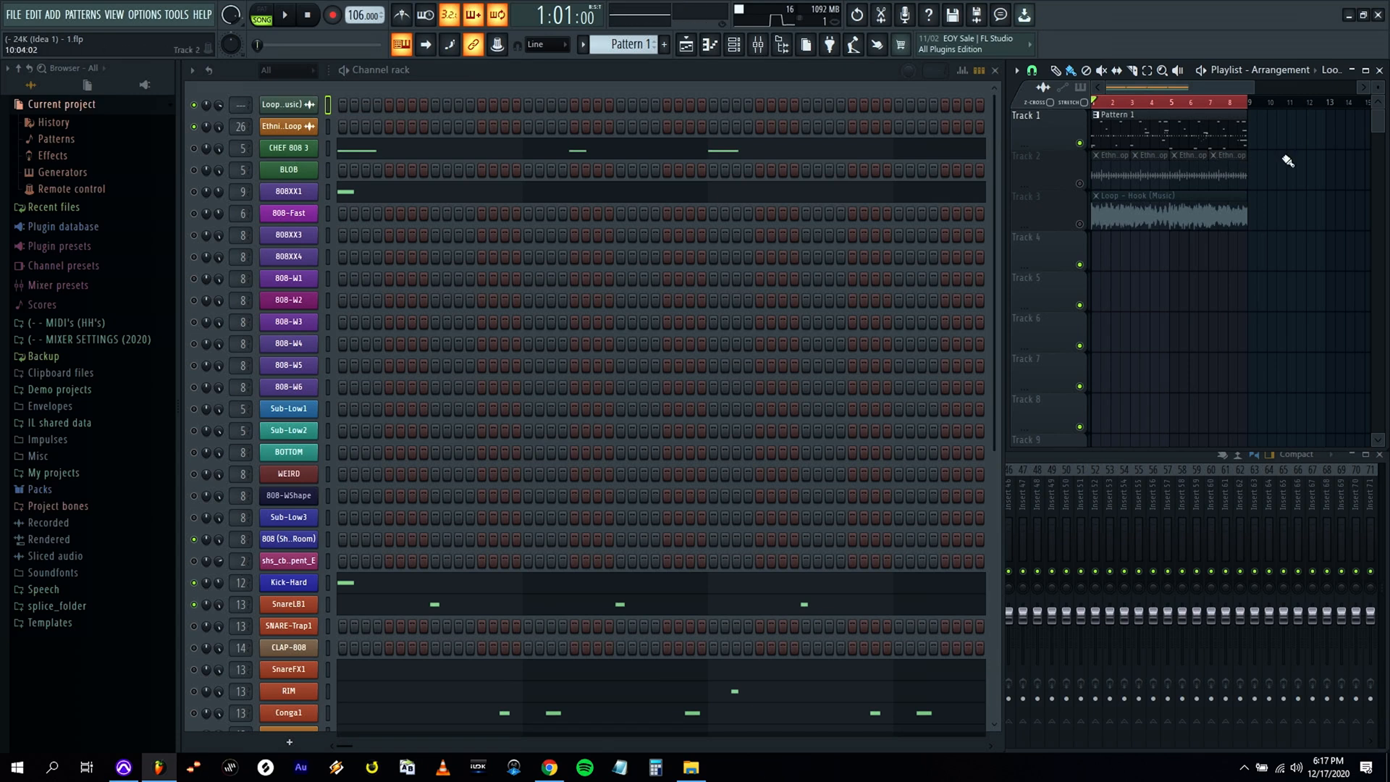
Solo the hook music loop's channel and unmute its clip on playlist Track 3.
{"action": "right_click", "coordinate": [198, 109]}
{"action": "left_click", "coordinate": [199, 110]}
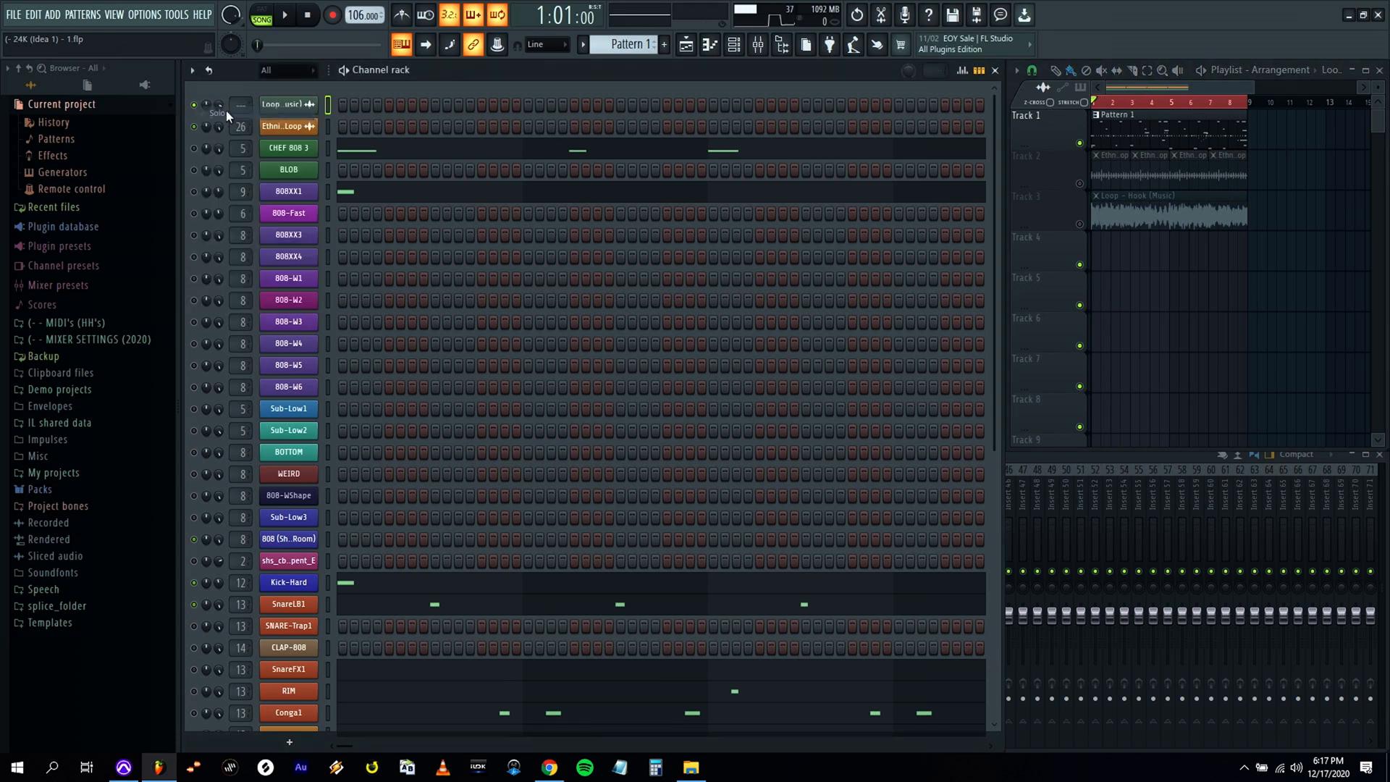
{"action": "left_click", "coordinate": [1080, 225]}
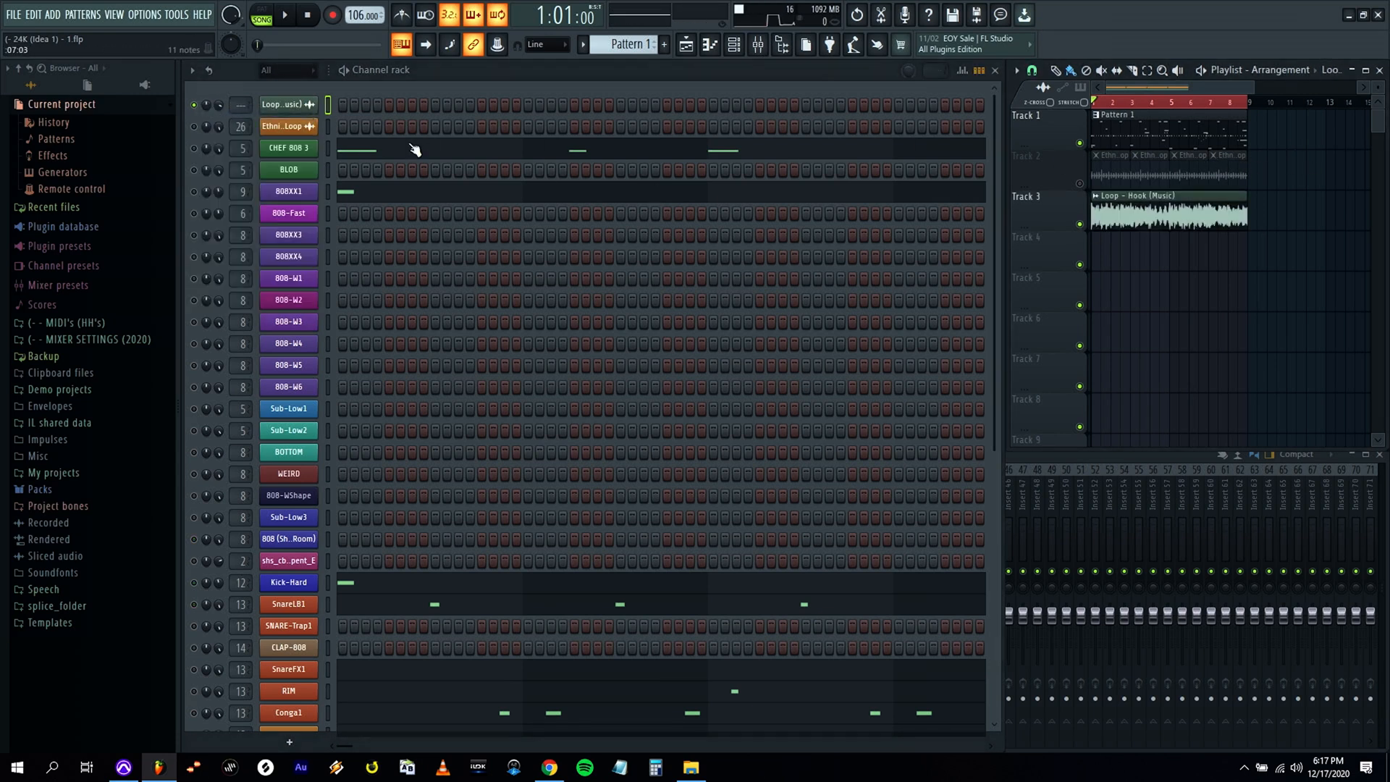
Route the hook music loop's channel to mixer track 27.
{"action": "left_click", "coordinate": [1010, 453]}
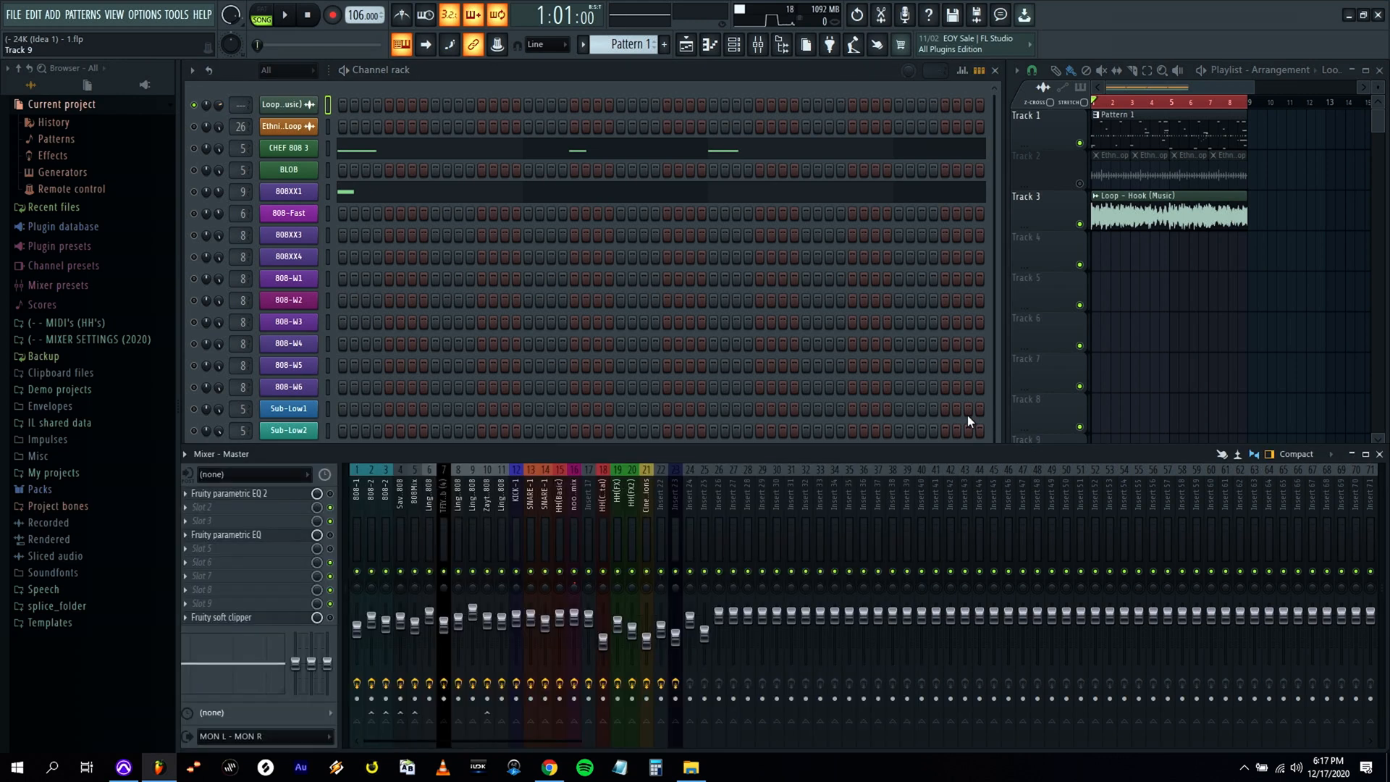
{"action": "left_click_drag", "start_coordinate": [240, 105], "coordinate": [241, 98]}
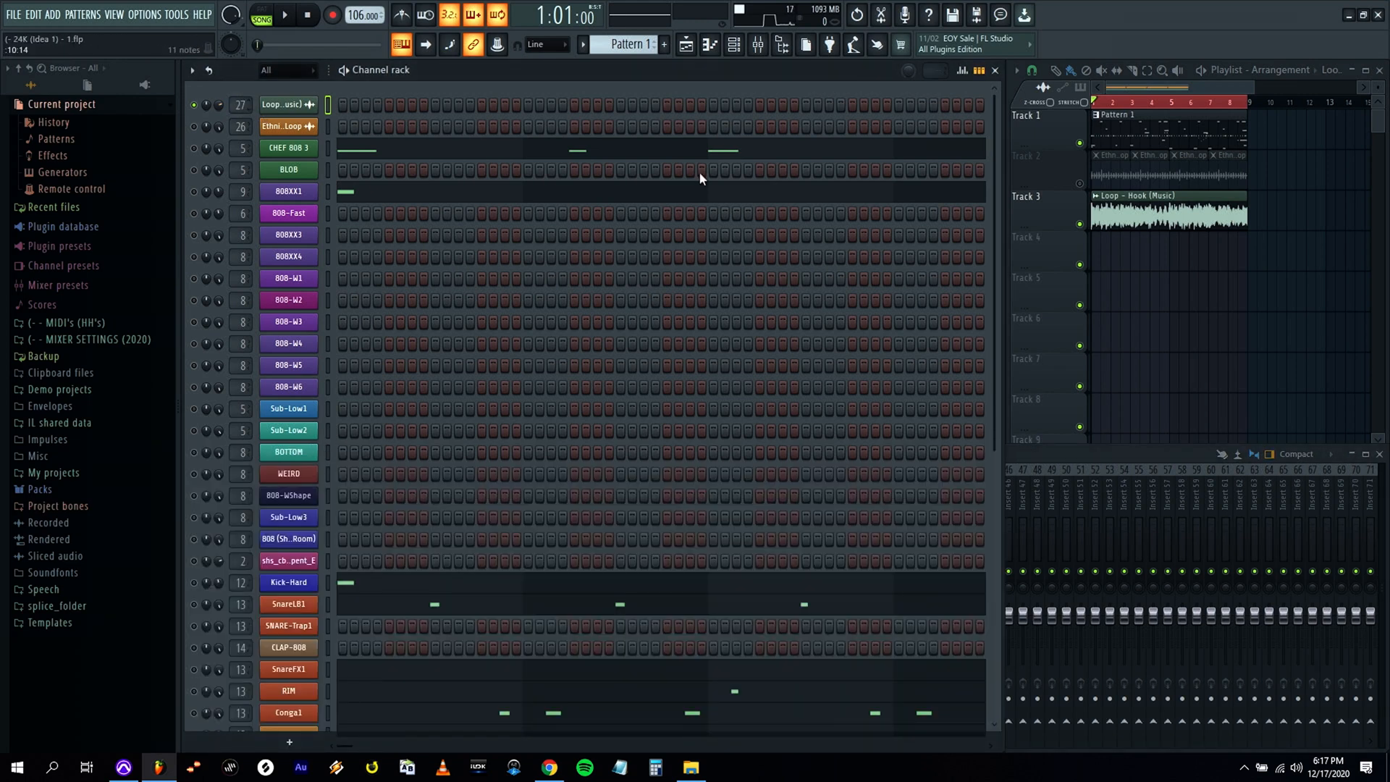
Give mixer insert 27 a blue track color from the color selector.
{"action": "left_click", "coordinate": [1048, 458]}
{"action": "right_click", "coordinate": [728, 492]}
{"action": "left_click", "coordinate": [810, 363]}
{"action": "left_click", "coordinate": [796, 350]}
{"action": "left_click", "coordinate": [917, 400]}
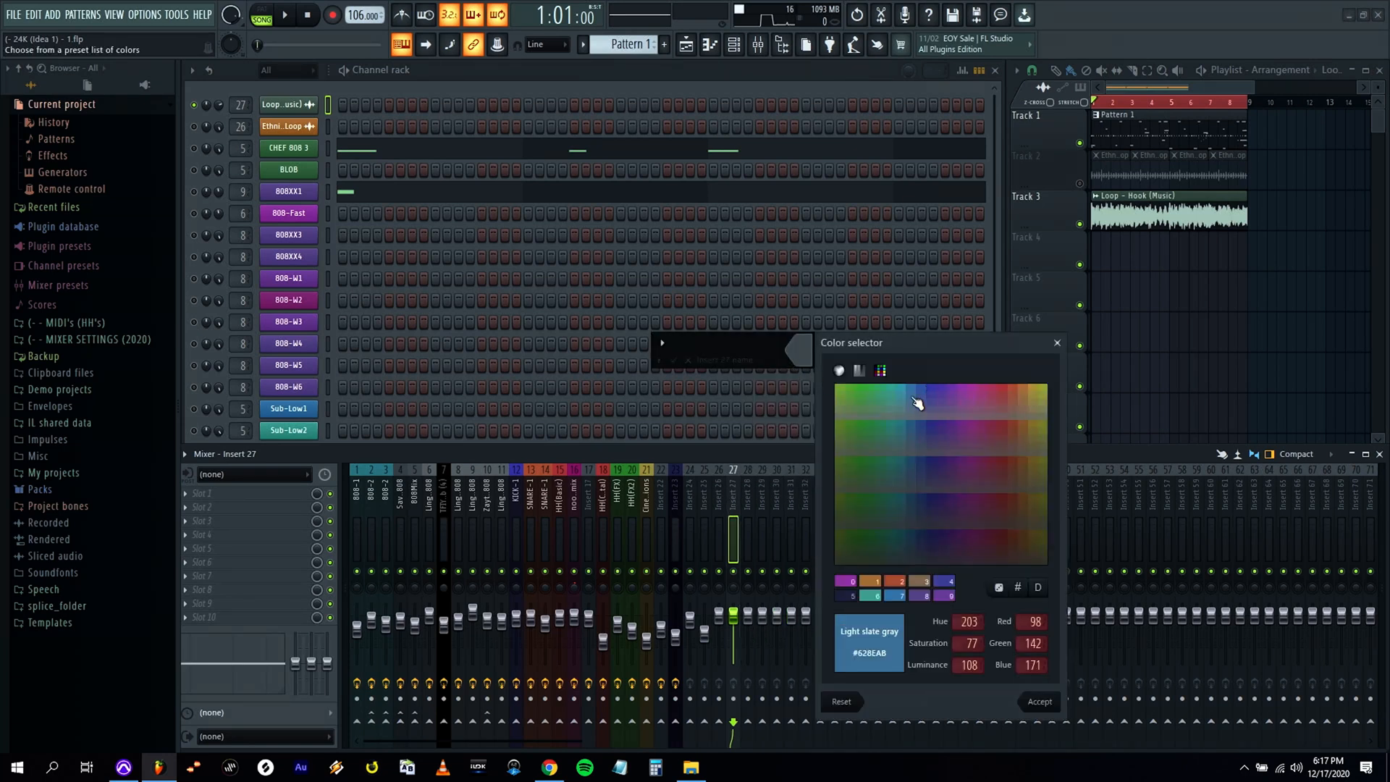
{"action": "key", "text": "Return"}
{"action": "key", "text": "Return"}
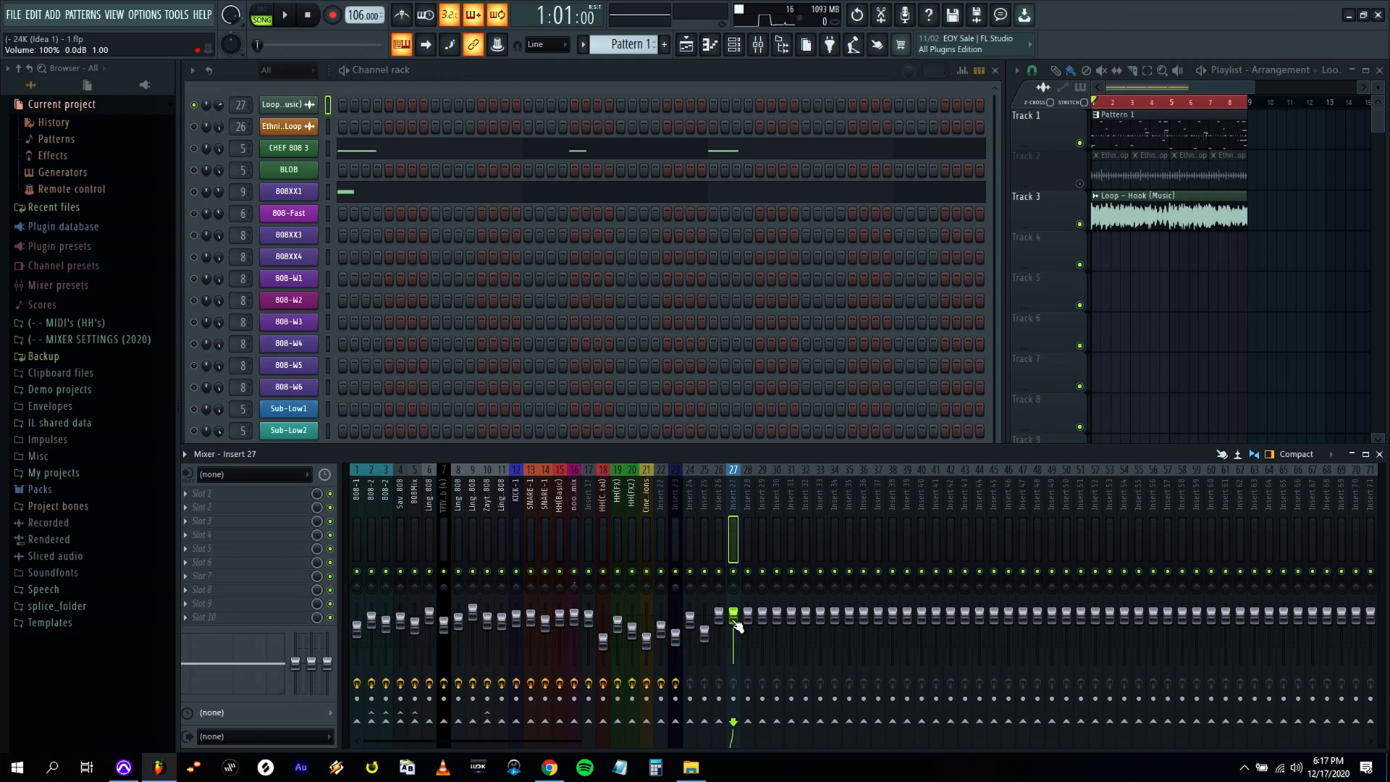
Lower the fader of mixer insert 27 and check the hook music loop's level in playback.
{"action": "left_click_drag", "start_coordinate": [733, 615], "coordinate": [734, 630]}
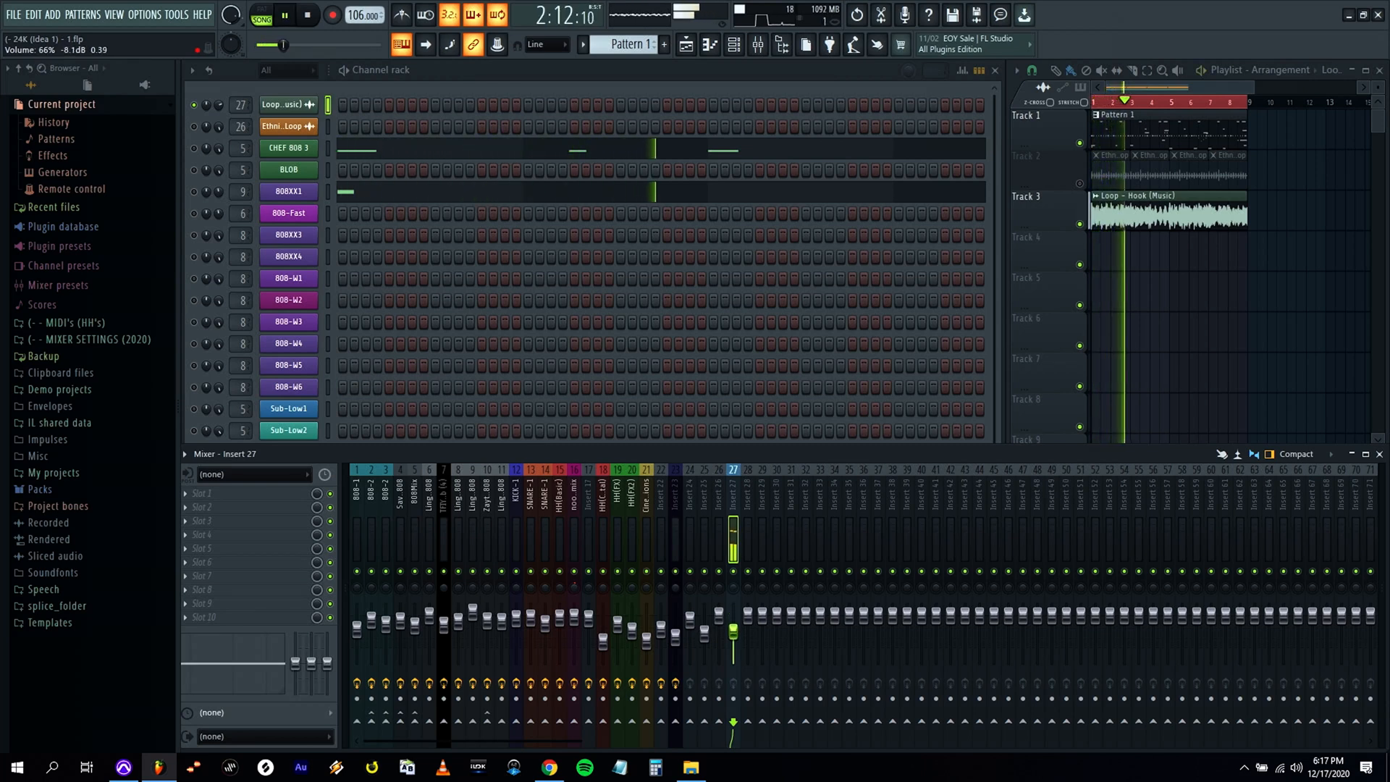
{"action": "left_click", "coordinate": [227, 112]}
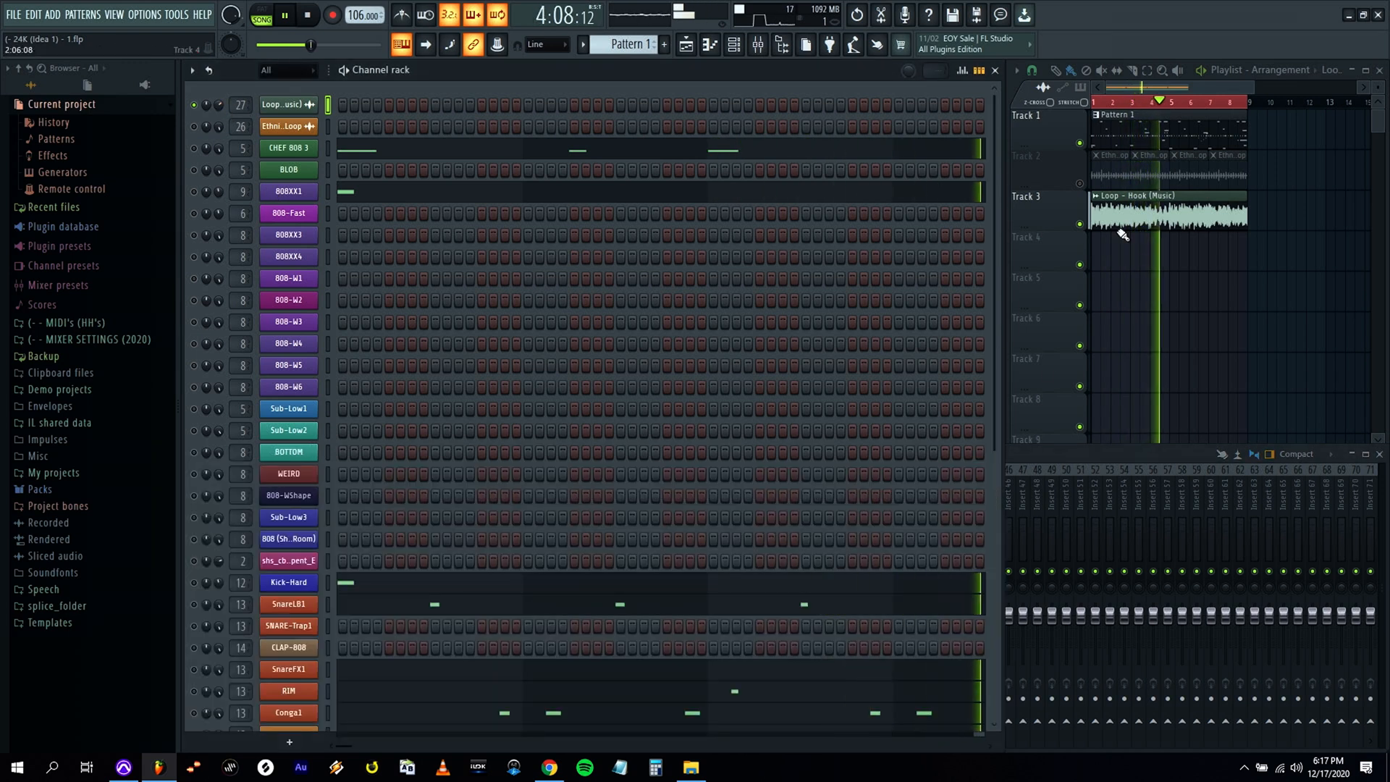
{"action": "key", "text": "space"}
Clone the hook music loop's channel and load the Loop - Hook (Vox) sample into the copy.
{"action": "right_click", "coordinate": [289, 105]}
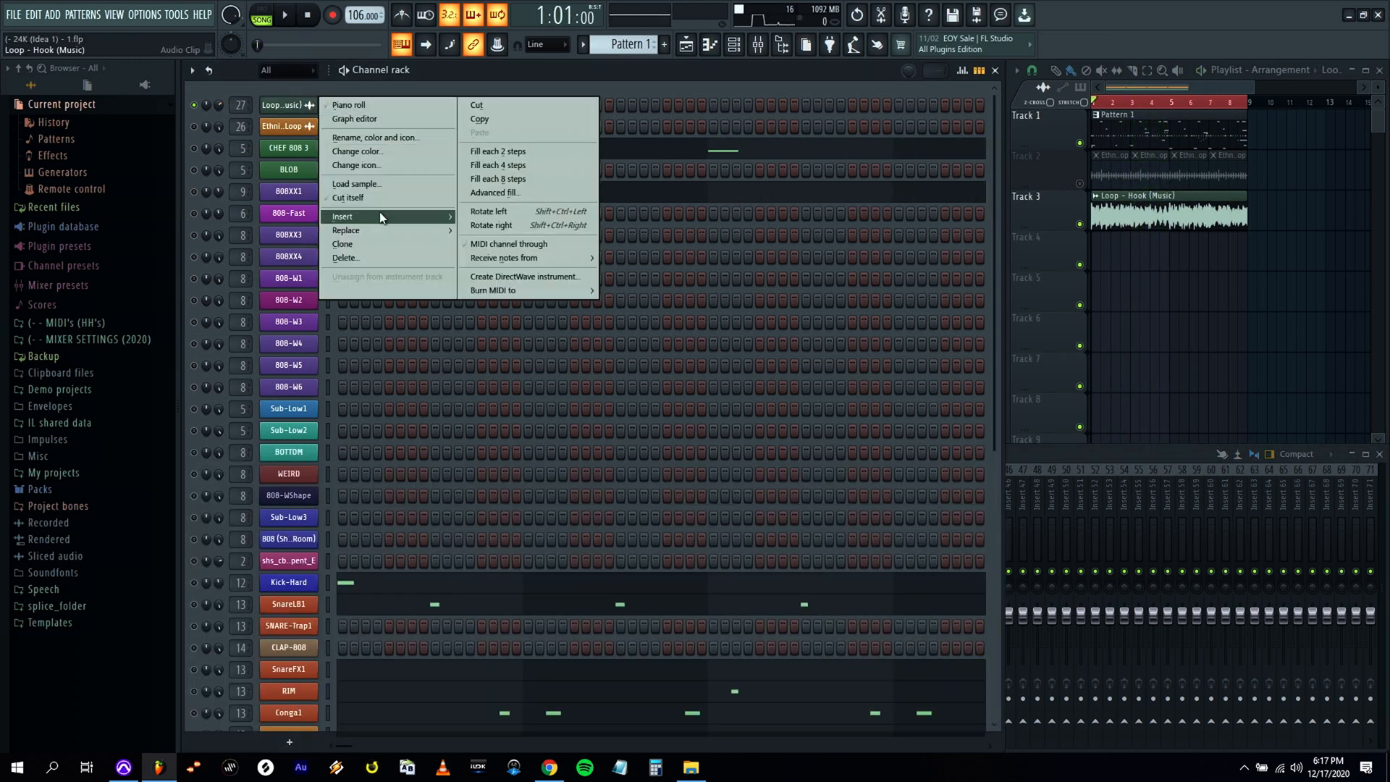
{"action": "left_click", "coordinate": [384, 244]}
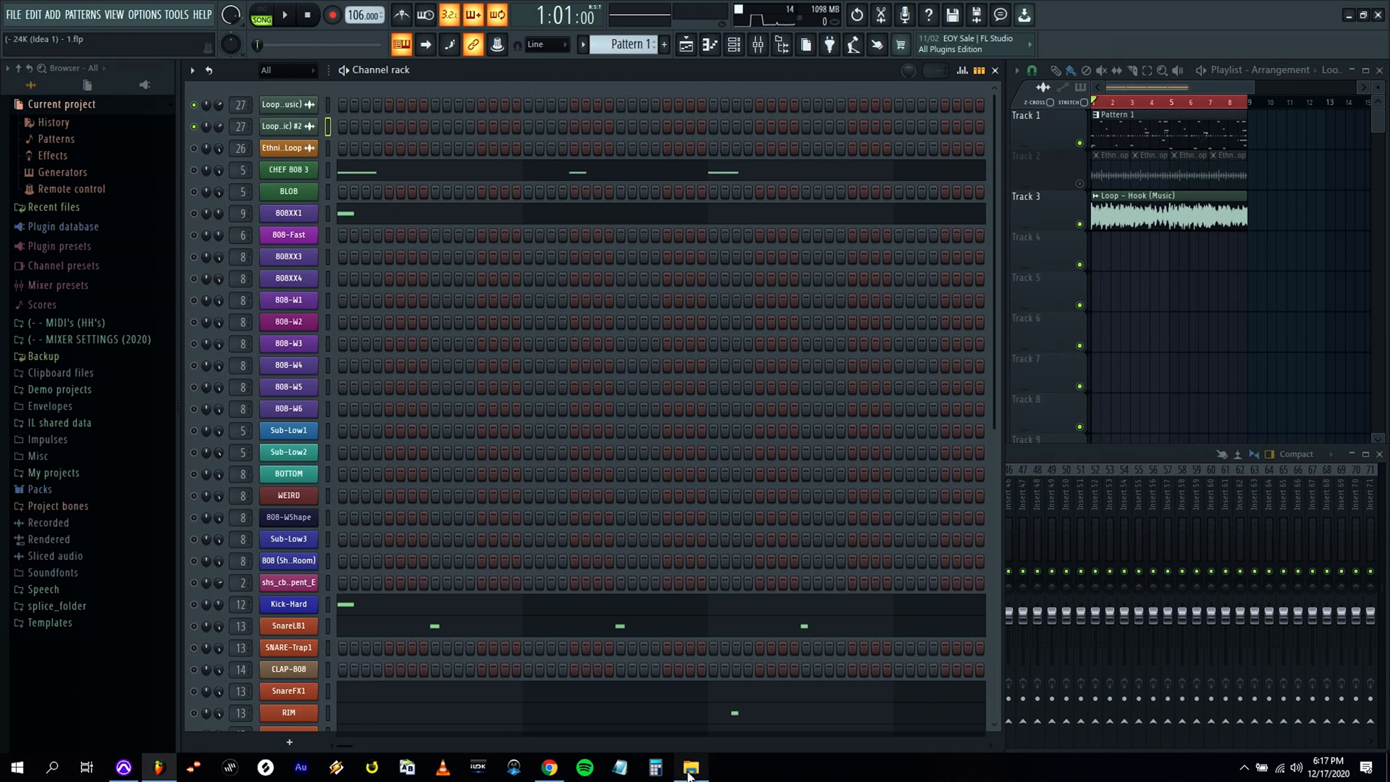
{"action": "left_click", "coordinate": [689, 773]}
{"action": "left_click_drag", "start_coordinate": [158, 217], "coordinate": [368, 302]}
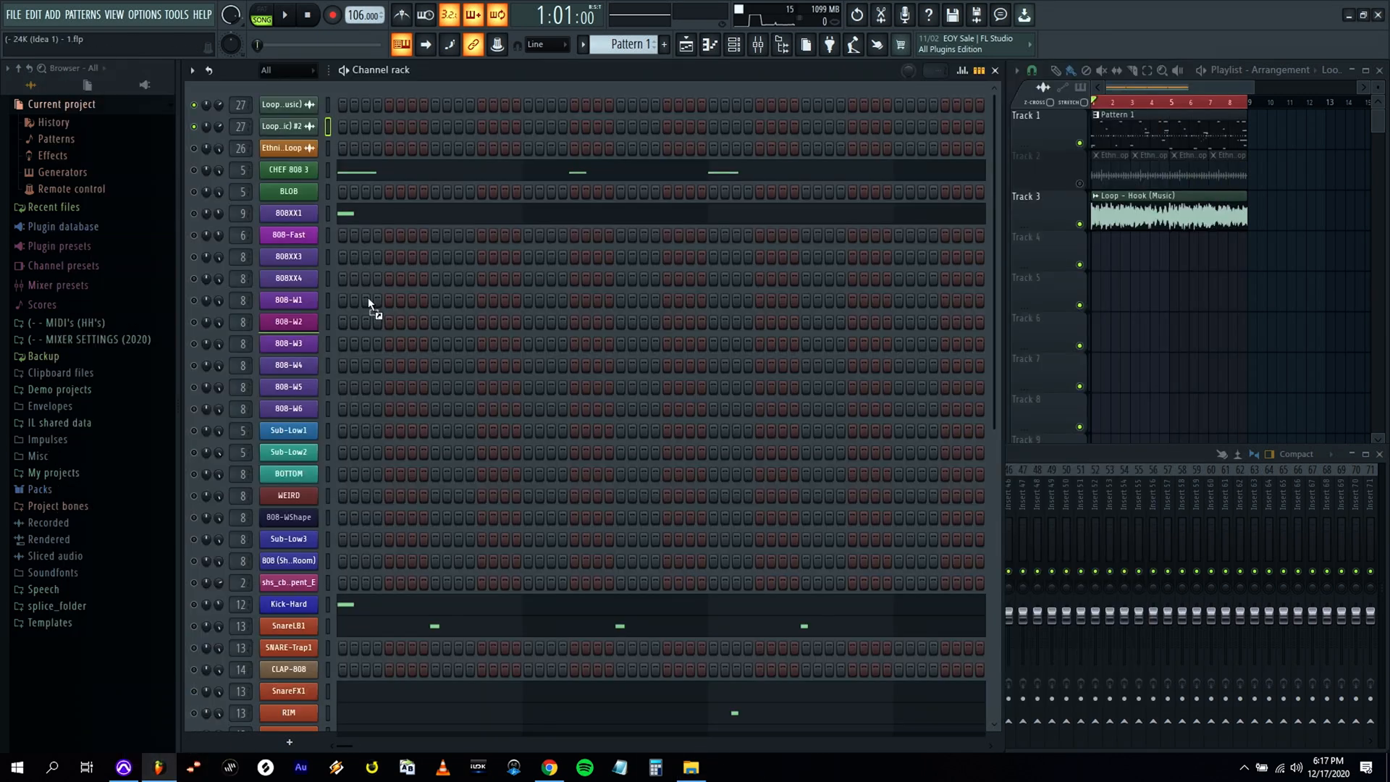
Place the Loop - Hook (Vox) clip at the start of playlist Track 4 and save the project.
{"action": "left_click", "coordinate": [288, 126]}
{"action": "left_click_drag", "start_coordinate": [540, 525], "coordinate": [1100, 249]}
{"action": "left_click", "coordinate": [701, 248]}
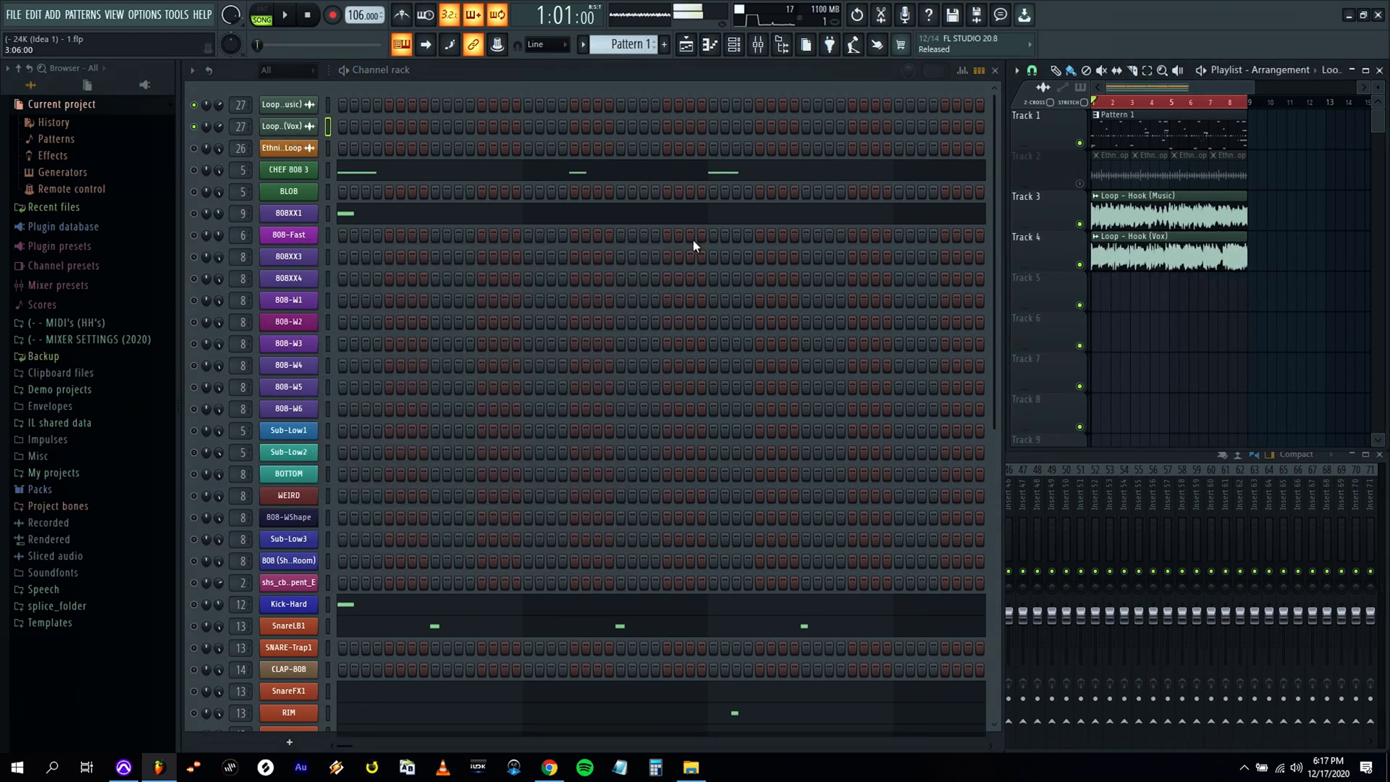
{"action": "left_click", "coordinate": [15, 19]}
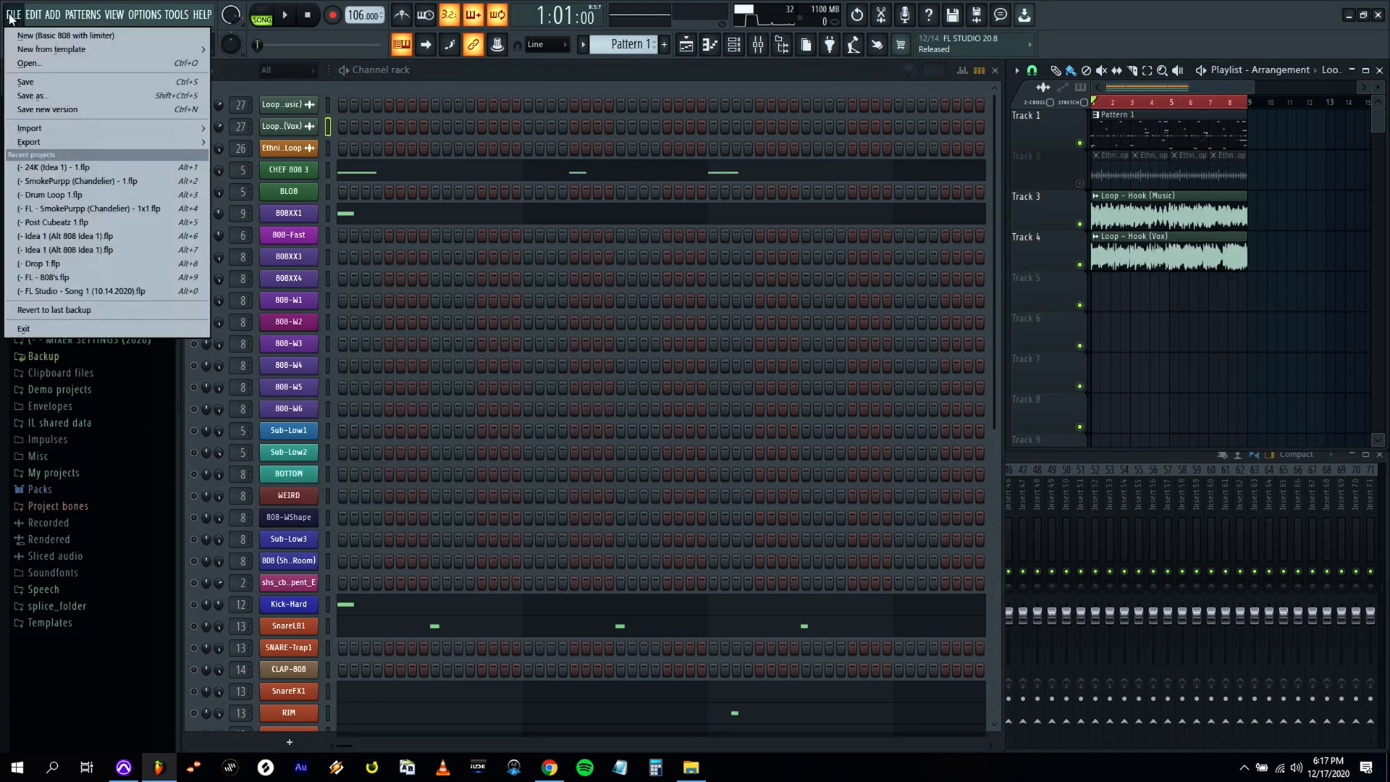
{"action": "left_click", "coordinate": [68, 88]}
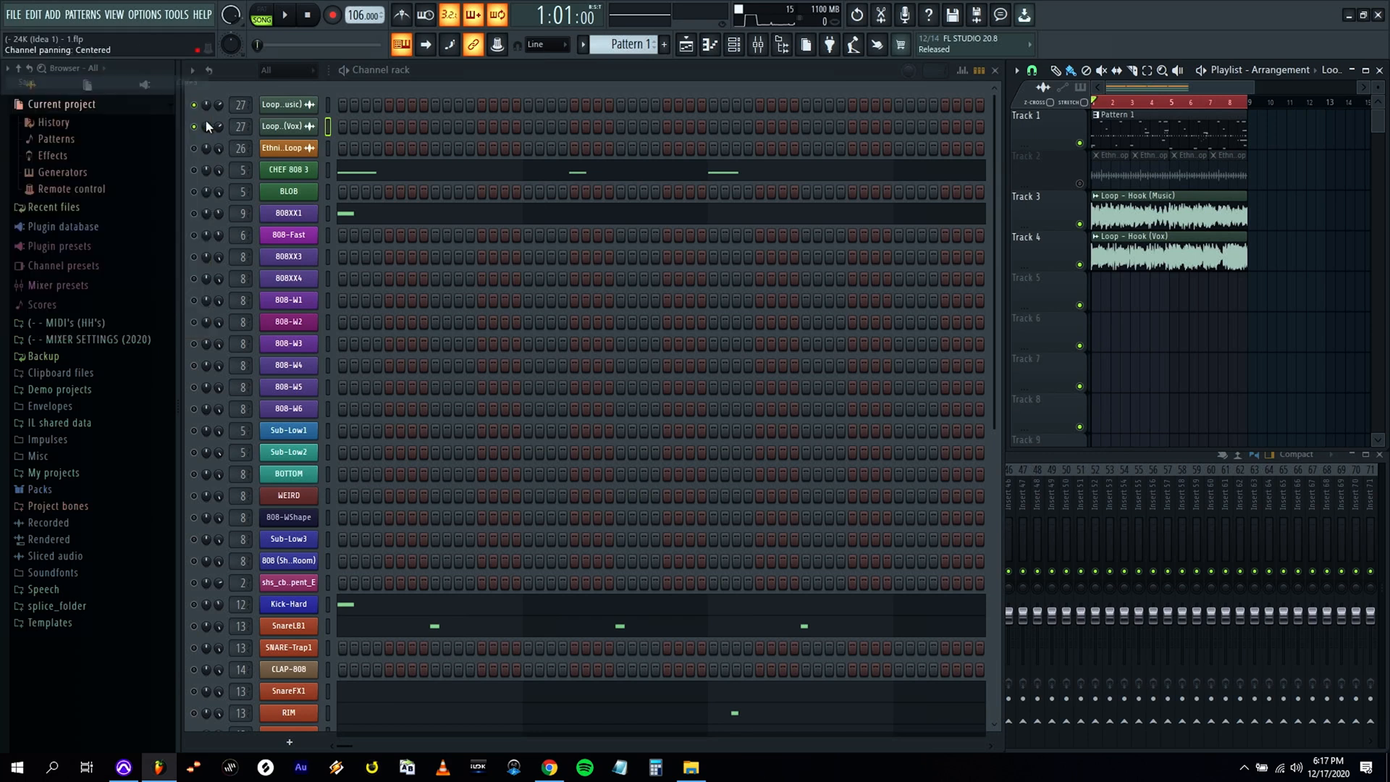
Adjust the Loop - Hook (Vox) channel's volume while playing both hook loops together.
{"action": "left_click", "coordinate": [1074, 455]}
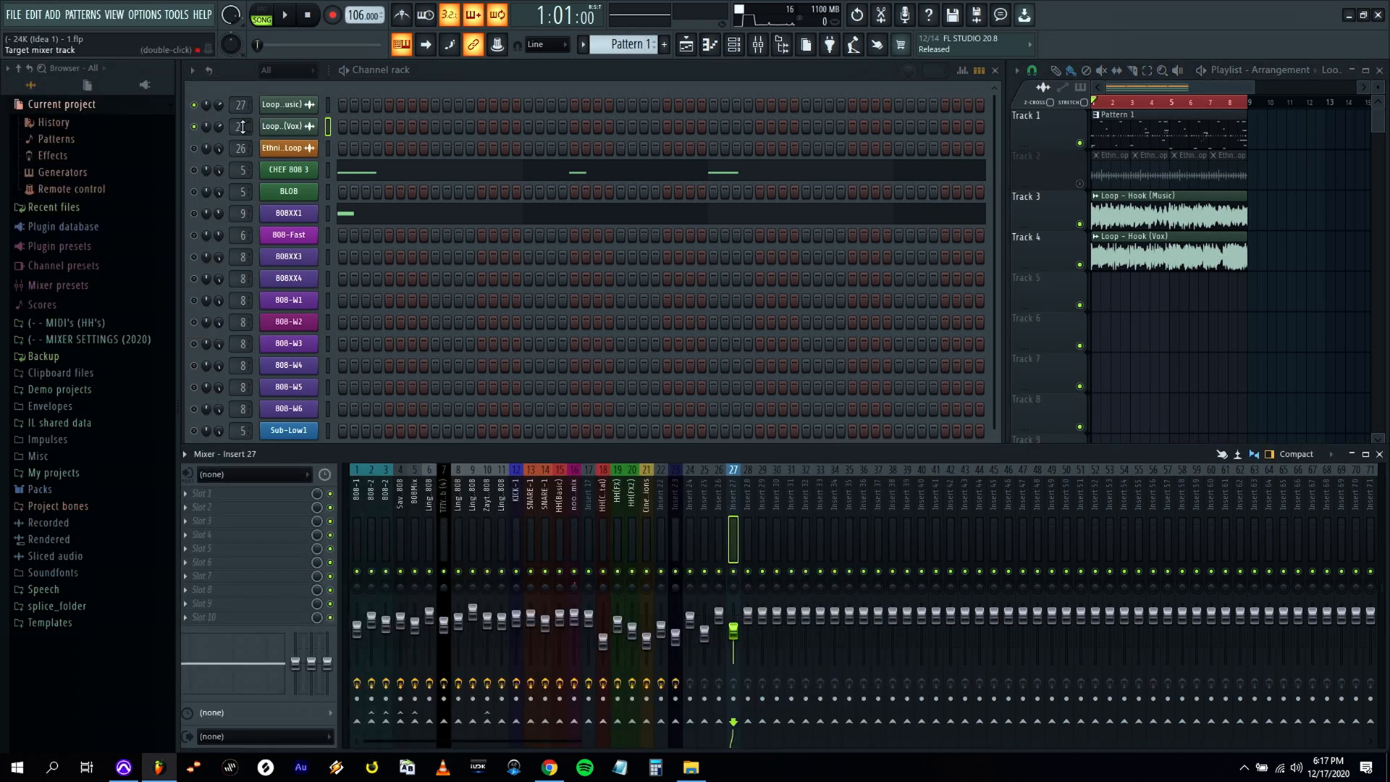
{"action": "key", "text": "space"}
{"action": "mouse_move", "coordinate": [219, 126]}
{"action": "left_mouse_down"}
{"action": "mouse_move", "coordinate": [219, 155]}
{"action": "mouse_move", "coordinate": [219, 120]}
{"action": "left_mouse_up"}
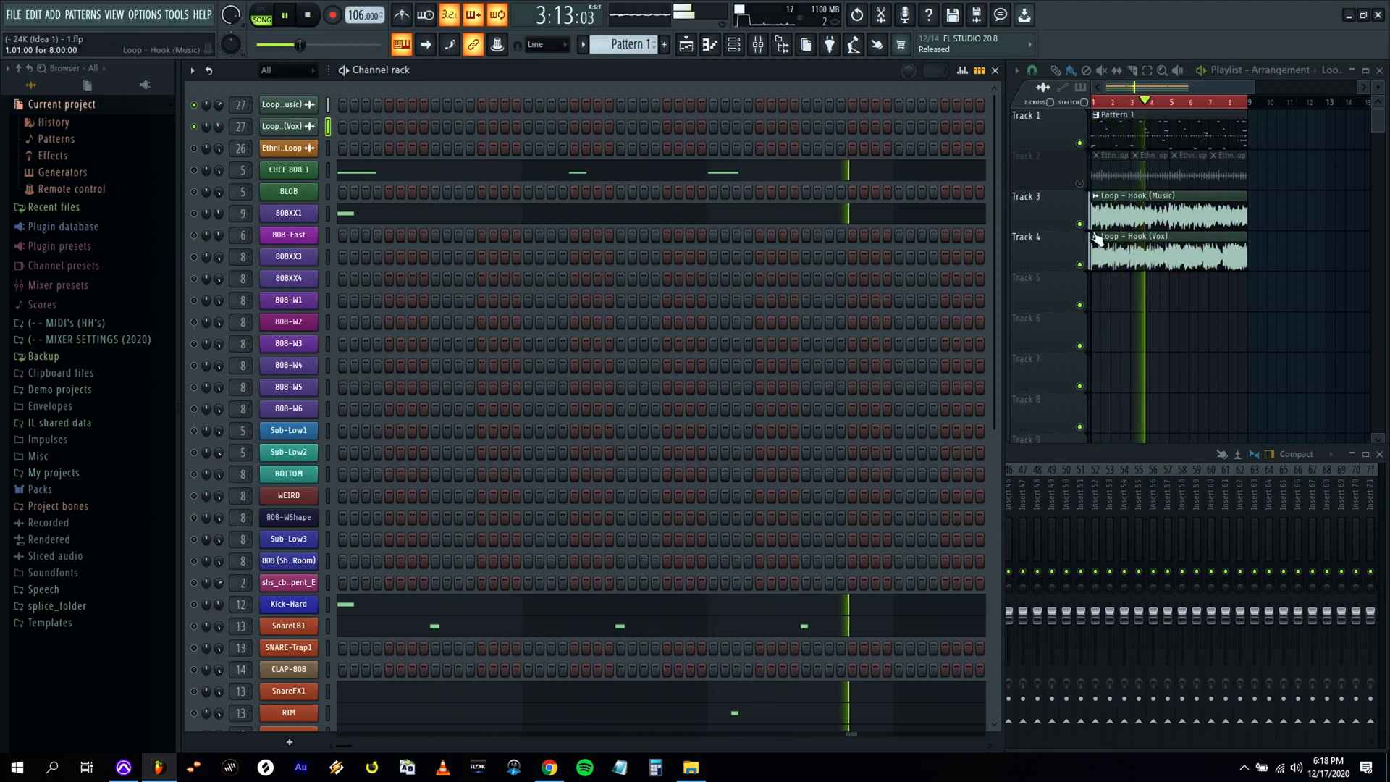
{"action": "key", "text": "space"}
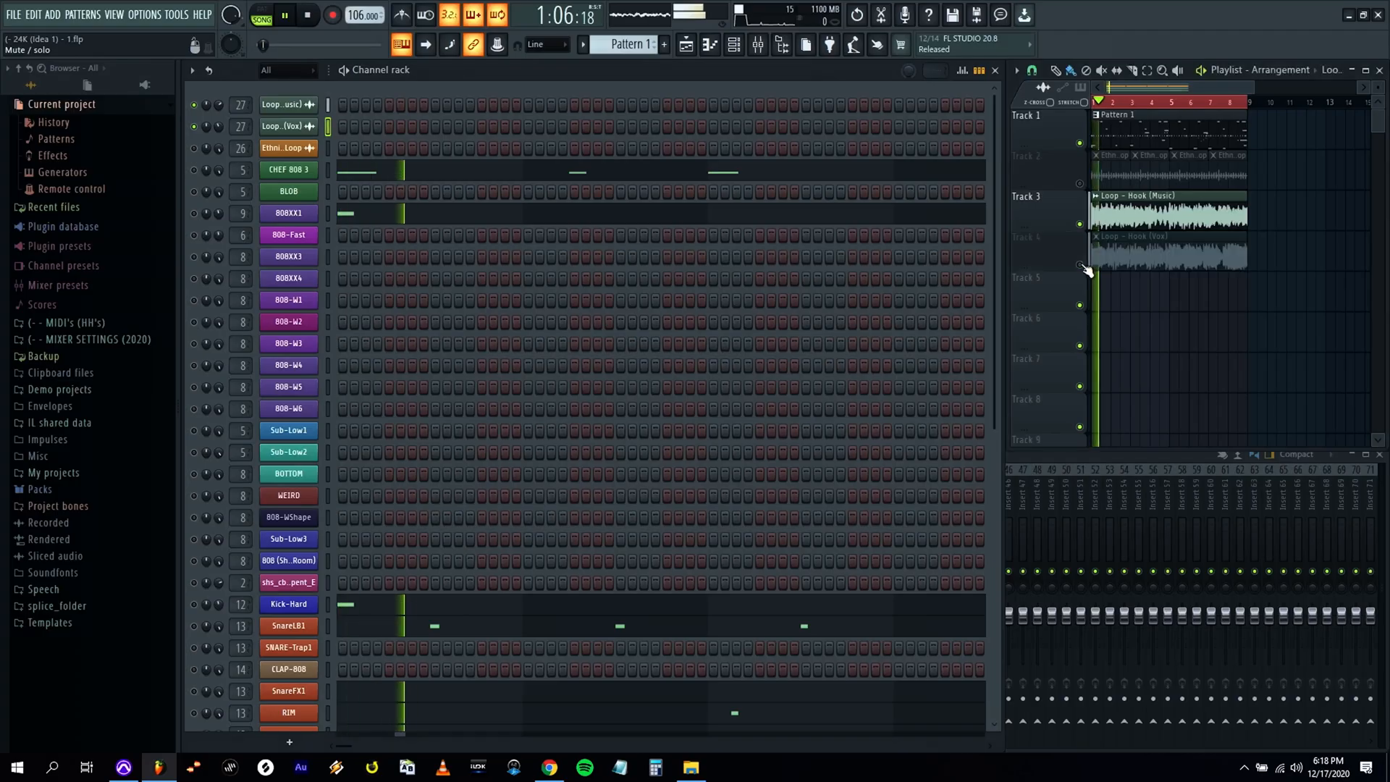
Mute the vocal loop on playlist Track 4 and solo the HHDies3 hi-hat channel to hear it against the music loop.
{"action": "left_click", "coordinate": [1080, 265]}
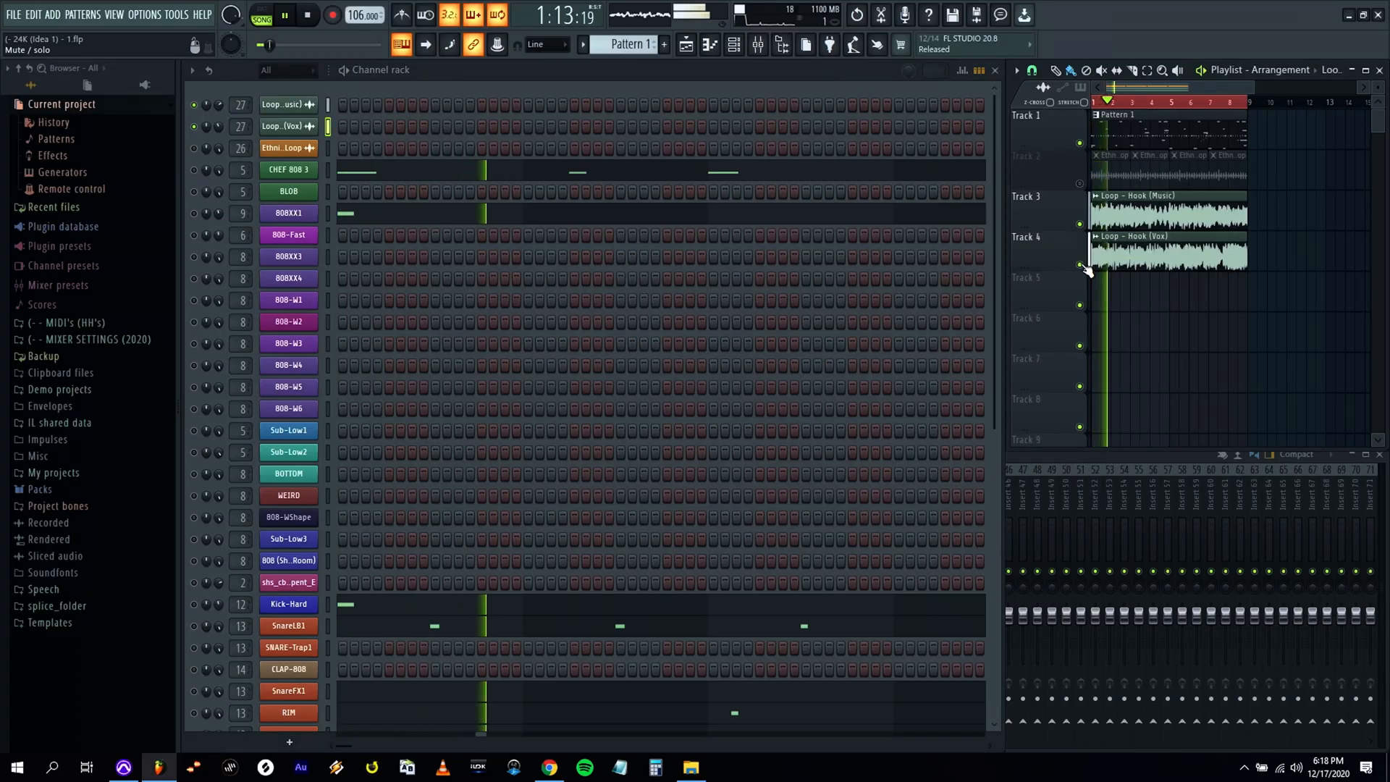
{"action": "key", "text": "space"}
{"action": "scroll", "coordinate": [328, 227], "scroll_direction": "down", "scroll_amount": 6}
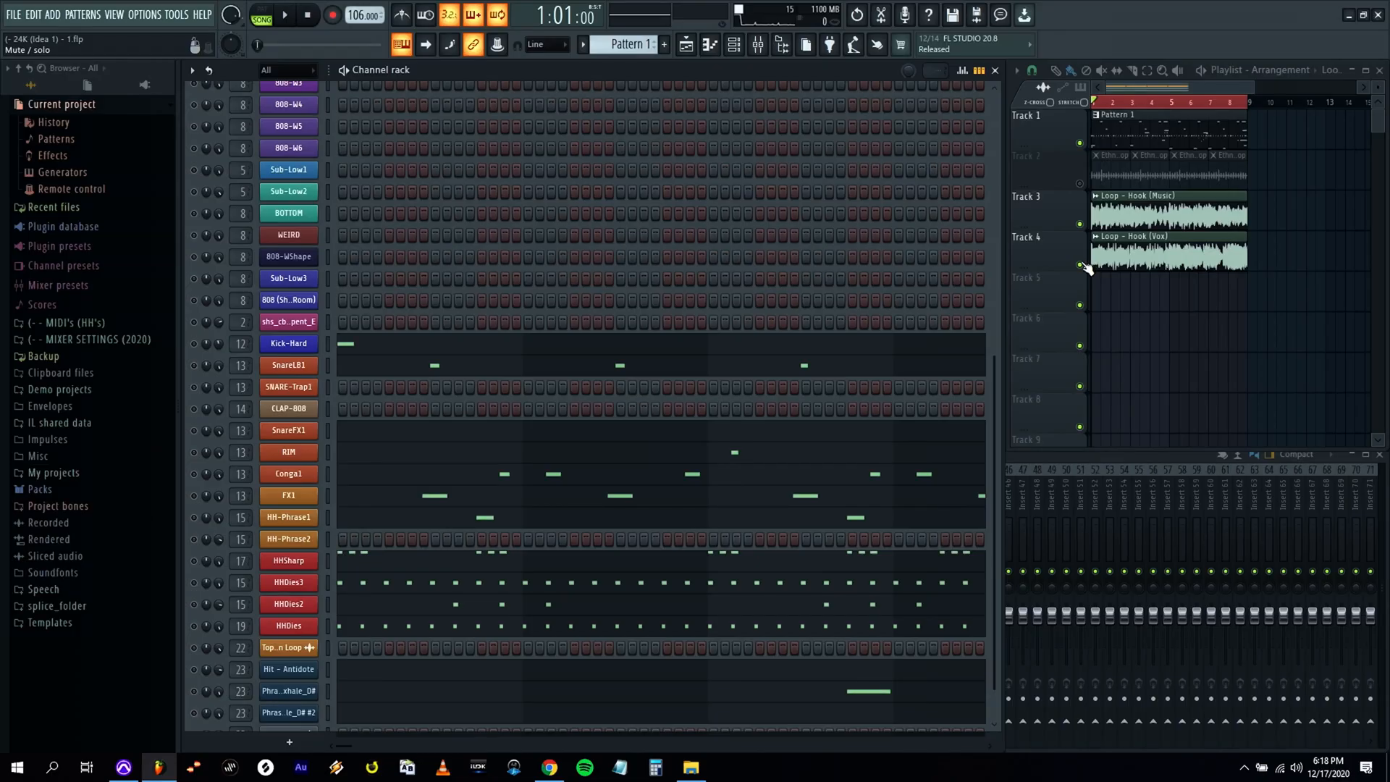
{"action": "left_click", "coordinate": [1080, 264]}
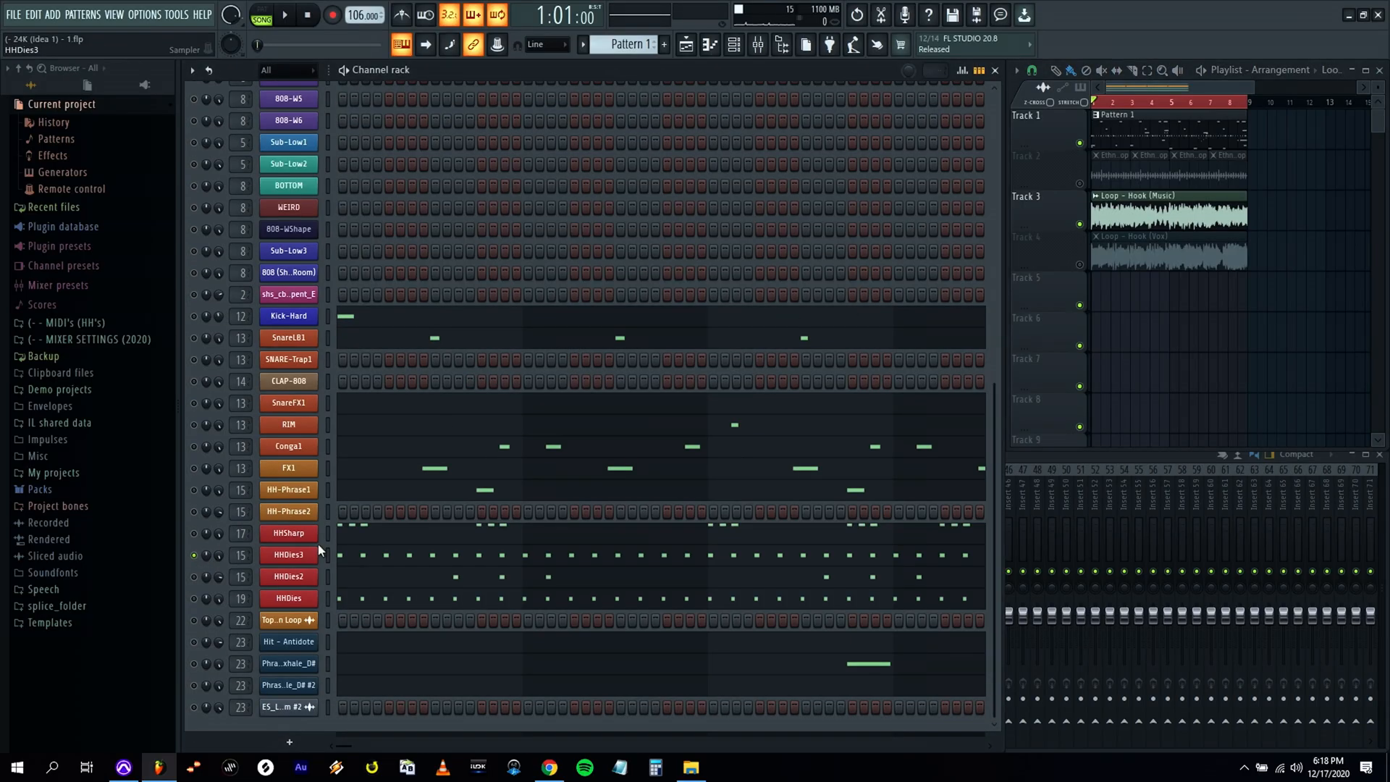
{"action": "key", "text": "space"}
{"action": "key", "text": "space"}
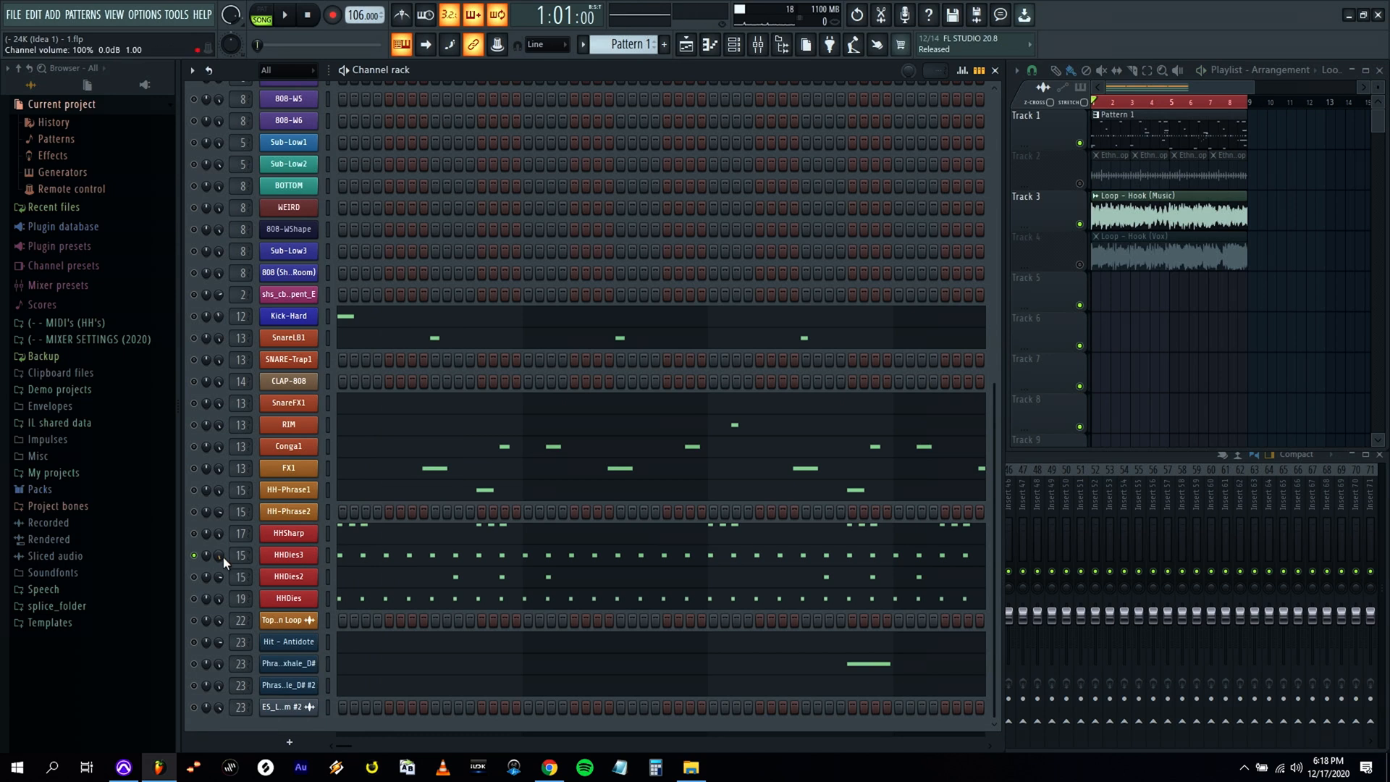
Duplicate all HHDies3 hi-hat notes one sixteenth later in the piano roll to make a continuous sixteenth-note pattern.
{"action": "left_click", "coordinate": [429, 551]}
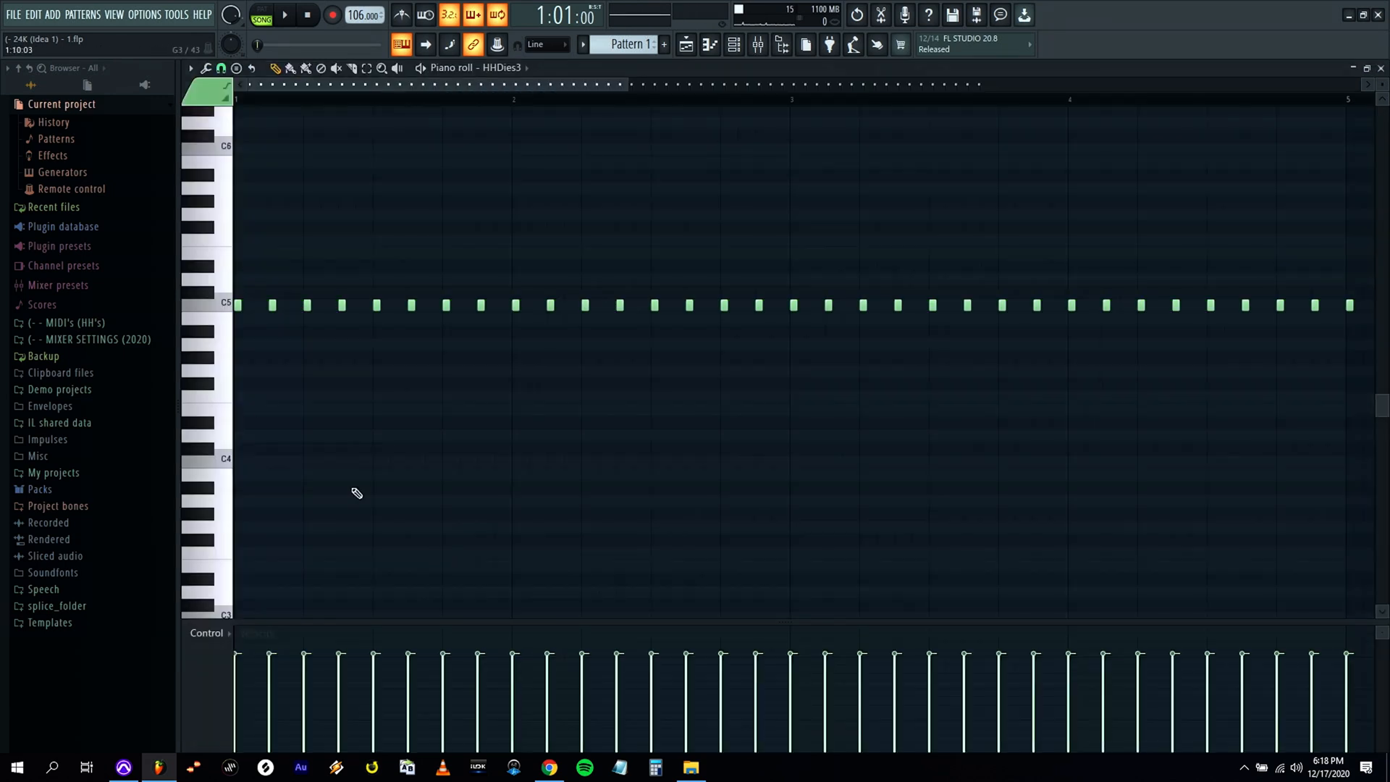
{"action": "key", "text": "ctrl+a"}
{"action": "left_click_drag", "start_coordinate": [237, 308], "coordinate": [254, 308]}
{"action": "left_click", "coordinate": [338, 520], "text": "ctrl"}
Lower the velocity of every second hi-hat note to varied levels from bar 1 into bar 3, checking the groove in playback.
{"action": "key", "text": "space"}
{"action": "left_click", "coordinate": [252, 682]}
{"action": "left_click", "coordinate": [288, 672]}
{"action": "key", "text": "space"}
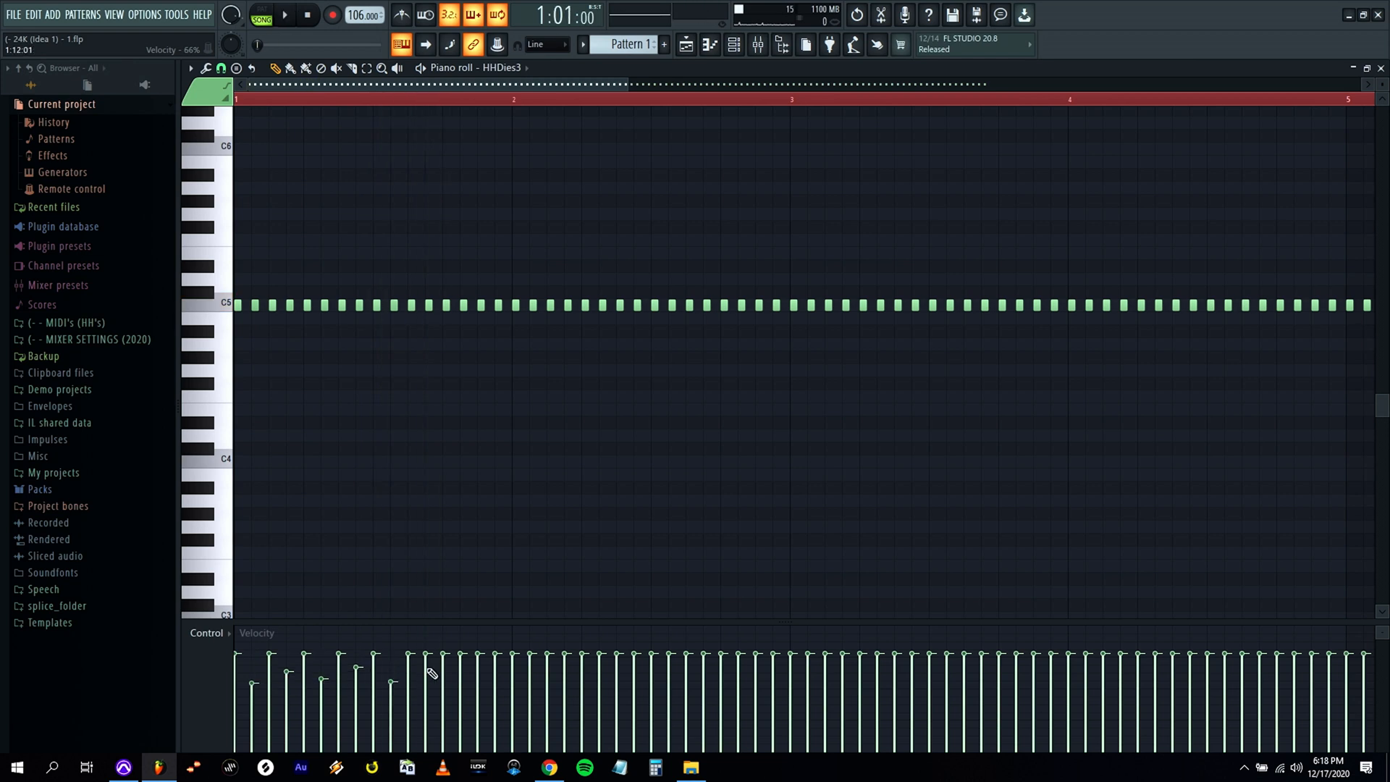
{"action": "left_click", "coordinate": [531, 678]}
{"action": "key", "text": "space"}
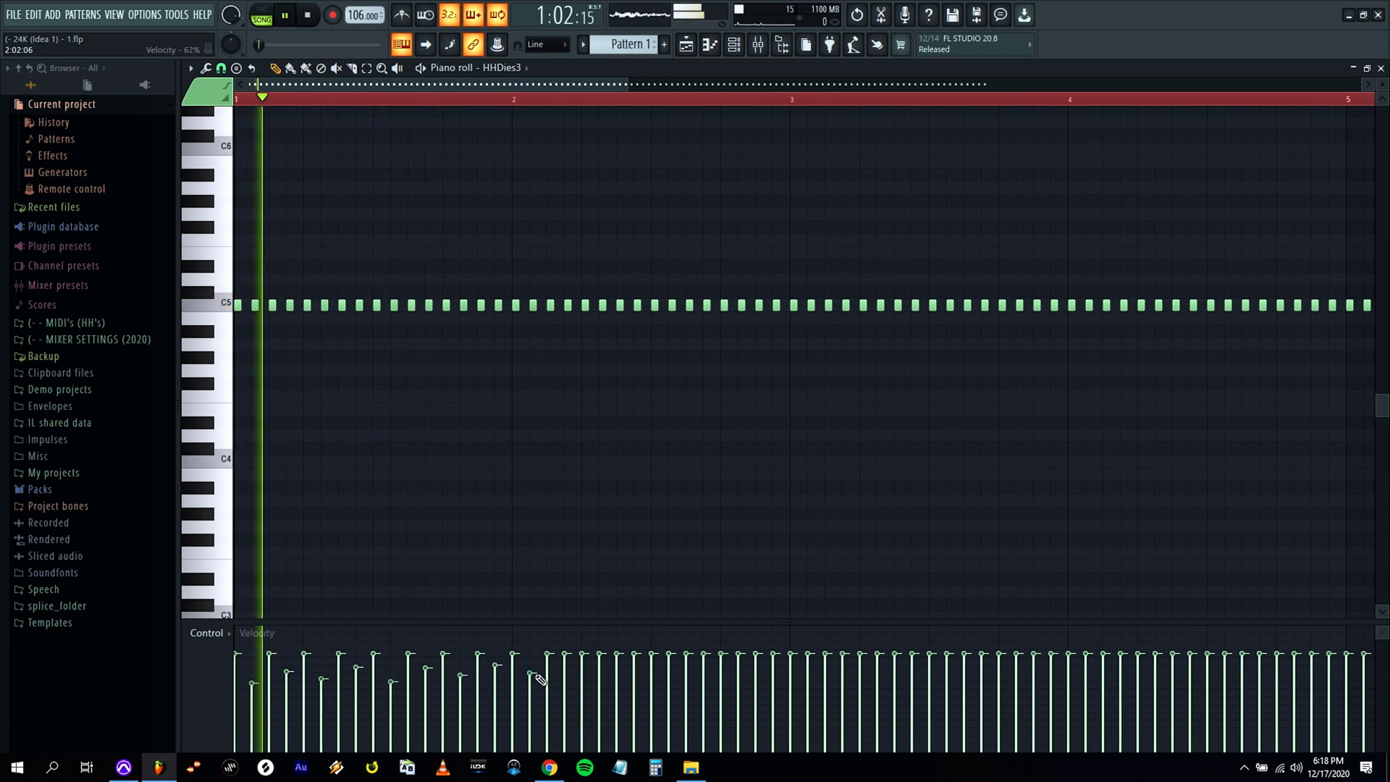
{"action": "left_click", "coordinate": [565, 665]}
{"action": "left_click", "coordinate": [600, 683]}
{"action": "left_click", "coordinate": [635, 672]}
{"action": "left_click", "coordinate": [669, 683]}
{"action": "left_click", "coordinate": [705, 674]}
{"action": "left_click", "coordinate": [739, 678]}
{"action": "left_click", "coordinate": [773, 674]}
{"action": "left_click", "coordinate": [808, 675]}
{"action": "left_click", "coordinate": [843, 678]}
{"action": "left_click", "coordinate": [843, 691]}
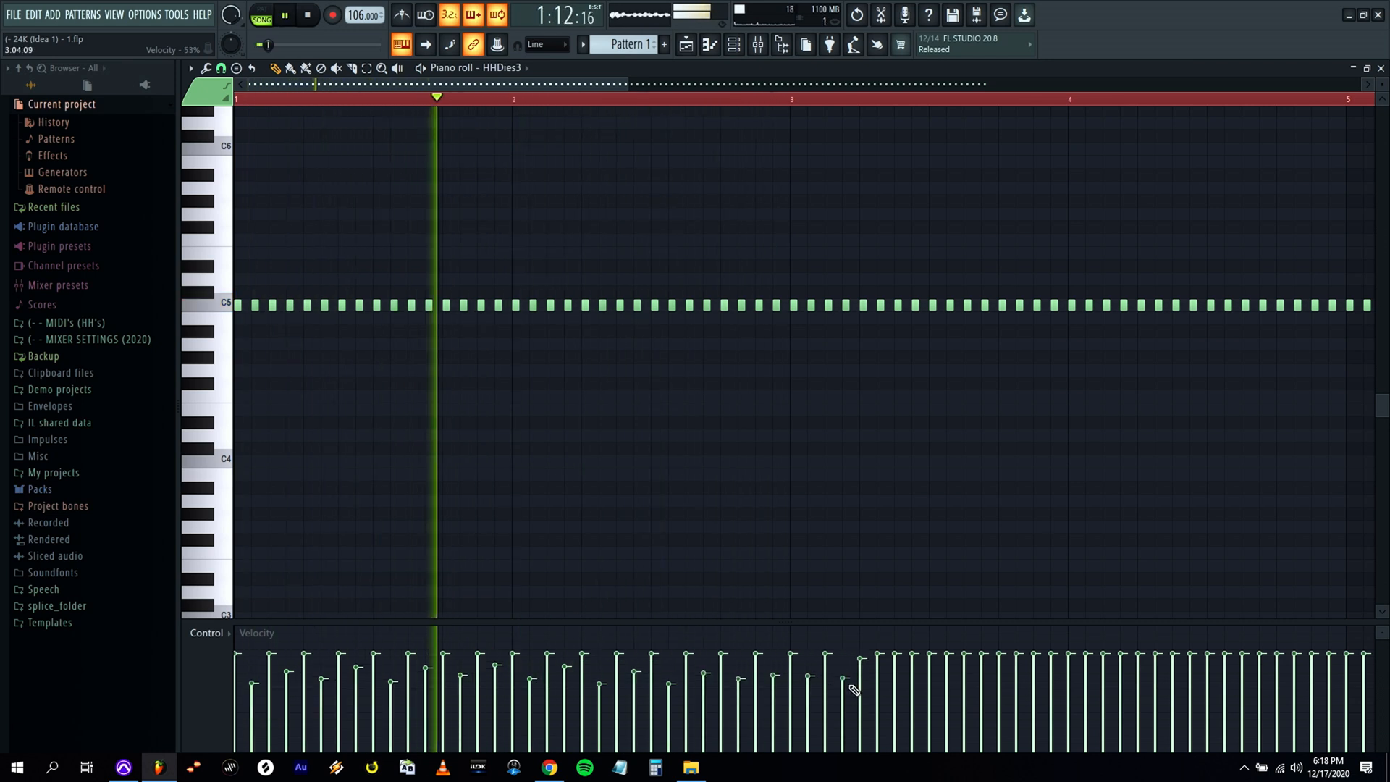
{"action": "left_click", "coordinate": [860, 658]}
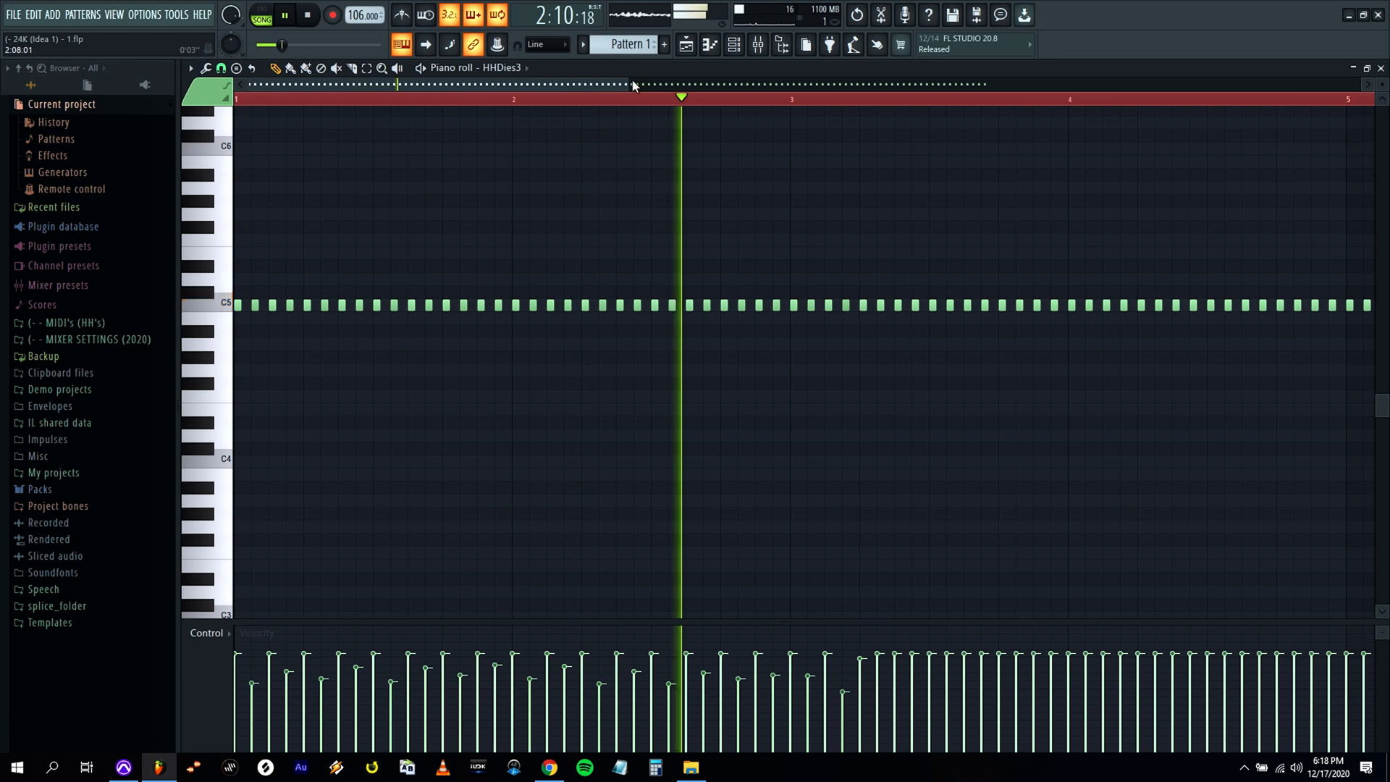
Delete the hi-hat notes after the first one of bar 3 up to partway through bar 5.
{"action": "scroll", "coordinate": [710, 254], "scroll_direction": "down", "scroll_amount": 2}
{"action": "key", "text": "space"}
{"action": "left_click_drag", "start_coordinate": [679, 283], "coordinate": [1024, 313]}
{"action": "key", "text": "Delete"}
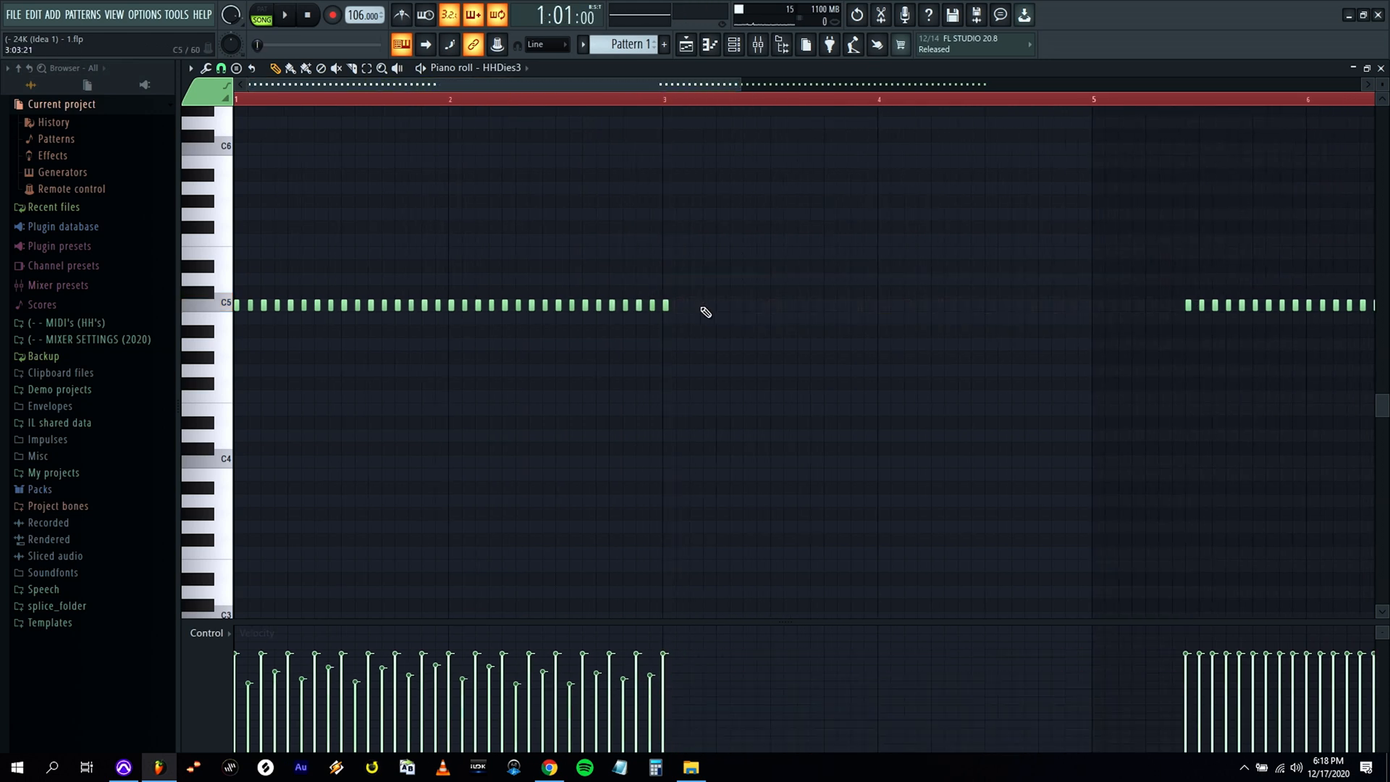
Remove the leftover note on bar 3 and reduce and vary the hi-hat velocities across bars 1 and 2 during playback.
{"action": "key", "text": "space"}
{"action": "left_click_drag", "start_coordinate": [685, 280], "coordinate": [241, 337]}
{"action": "left_click", "coordinate": [395, 334], "text": "ctrl"}
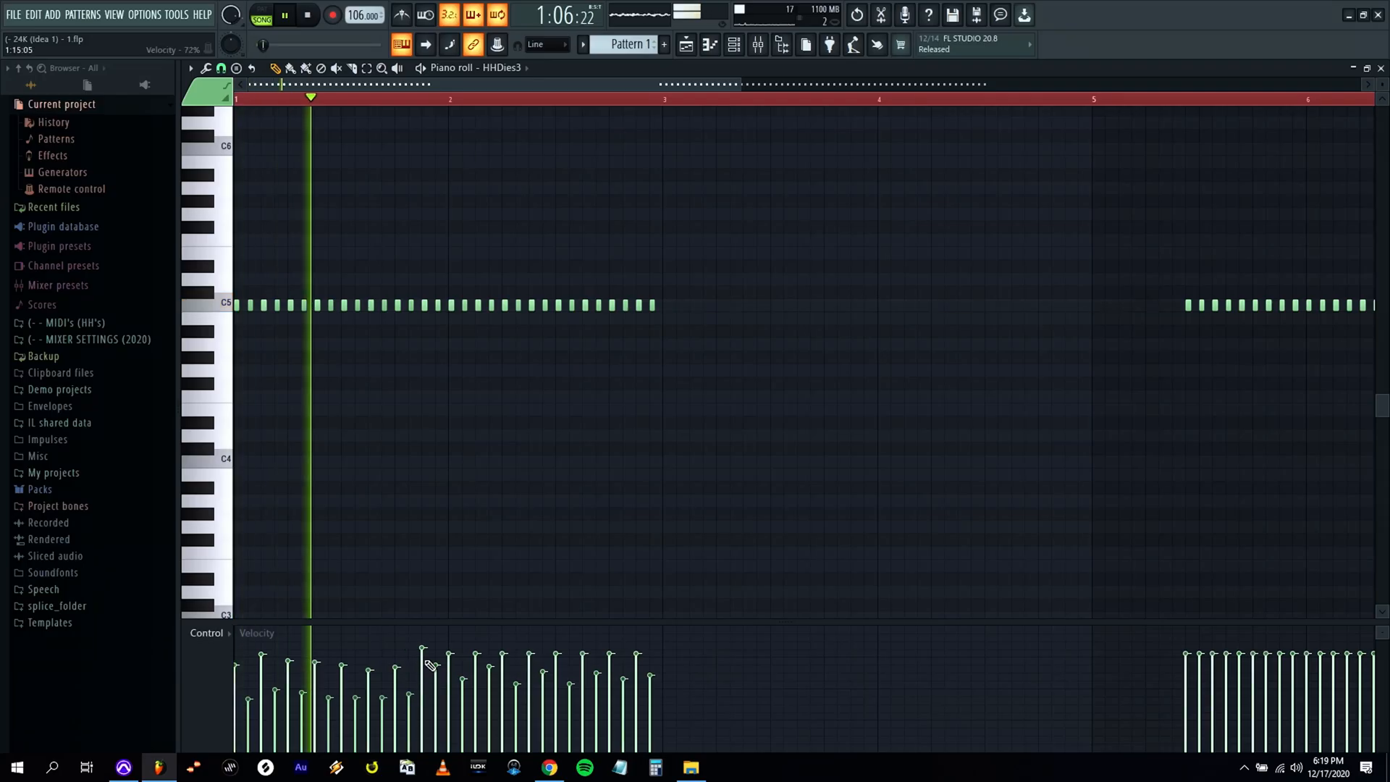
{"action": "key", "text": "space"}
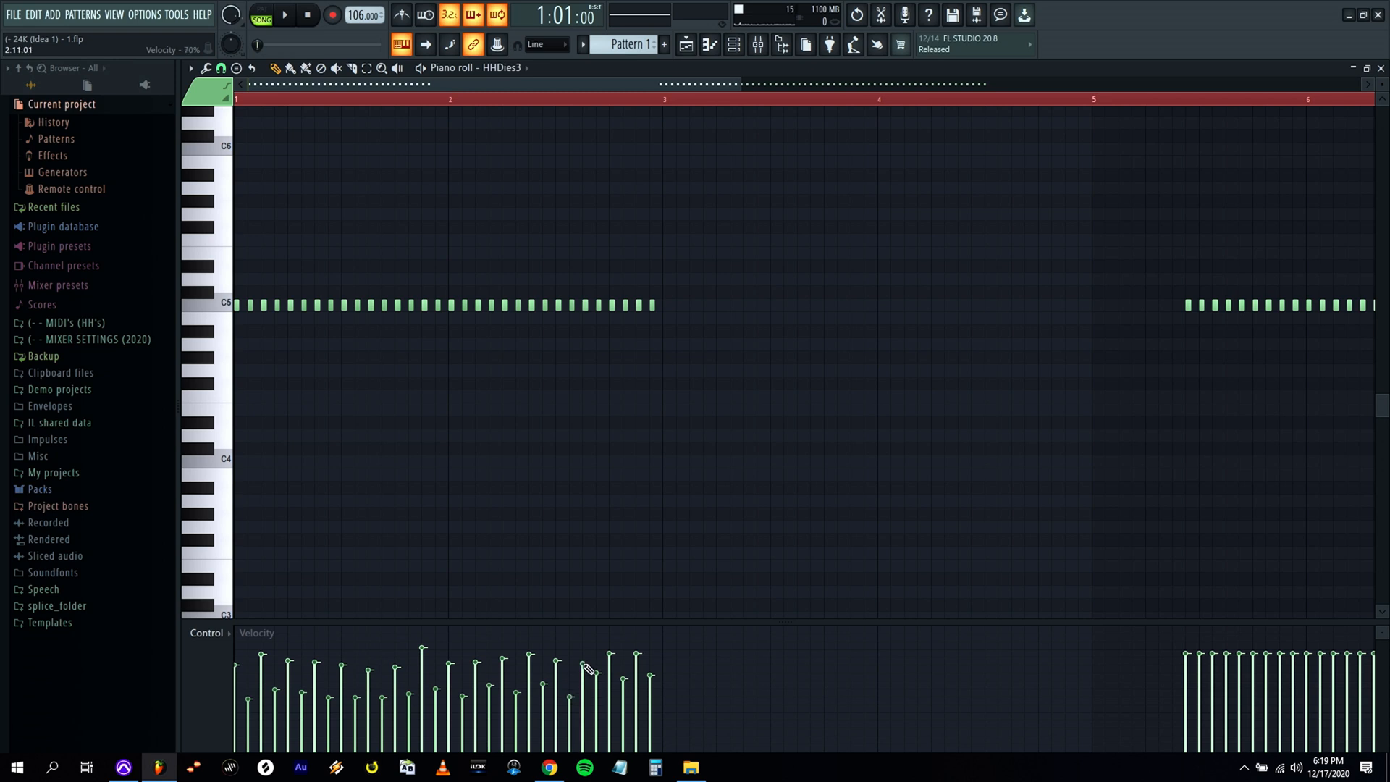
{"action": "key", "text": "space"}
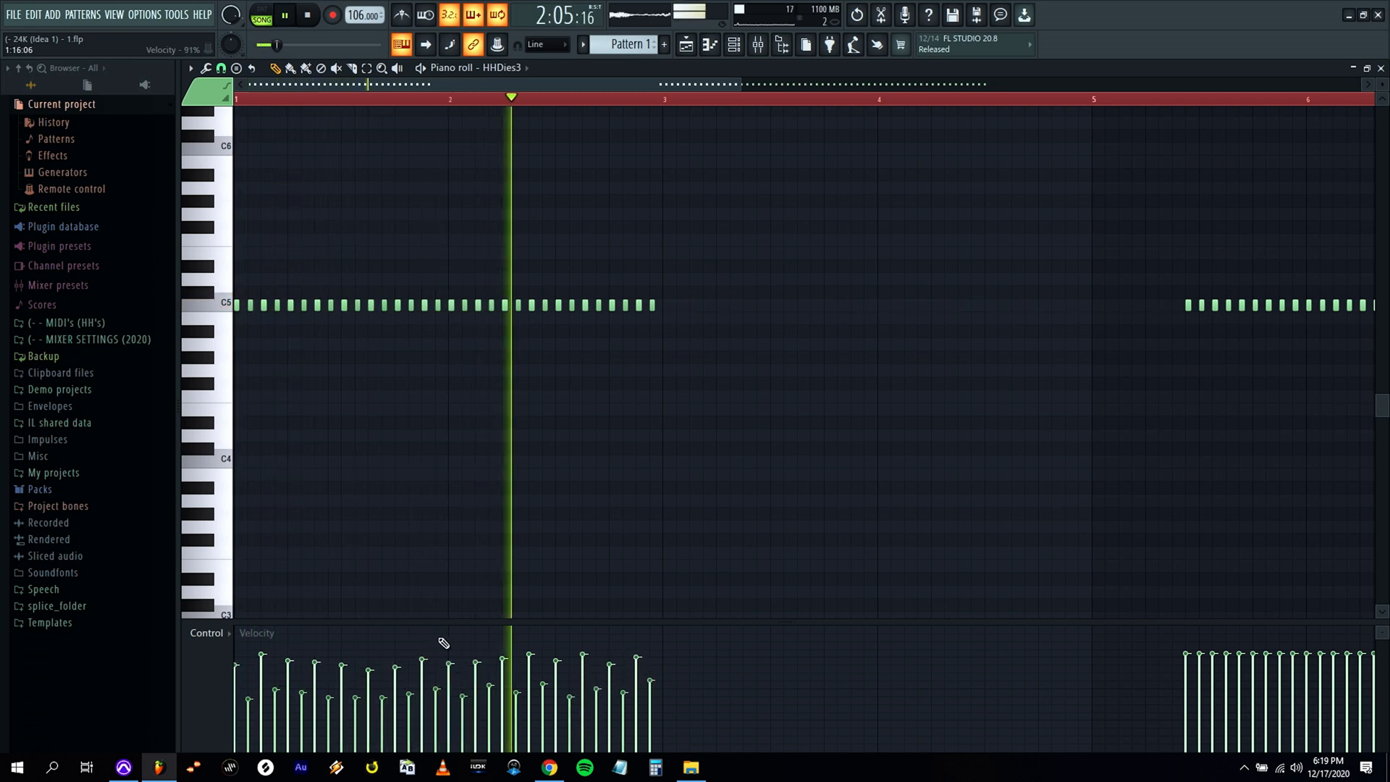
Copy the two-bar hi-hat pattern into bars 3 and 4, and replace the notes of bars 5 to 8 with a copy of bars 1 to 4.
{"action": "left_click_drag", "start_coordinate": [692, 262], "coordinate": [668, 306]}
{"action": "key", "text": "space"}
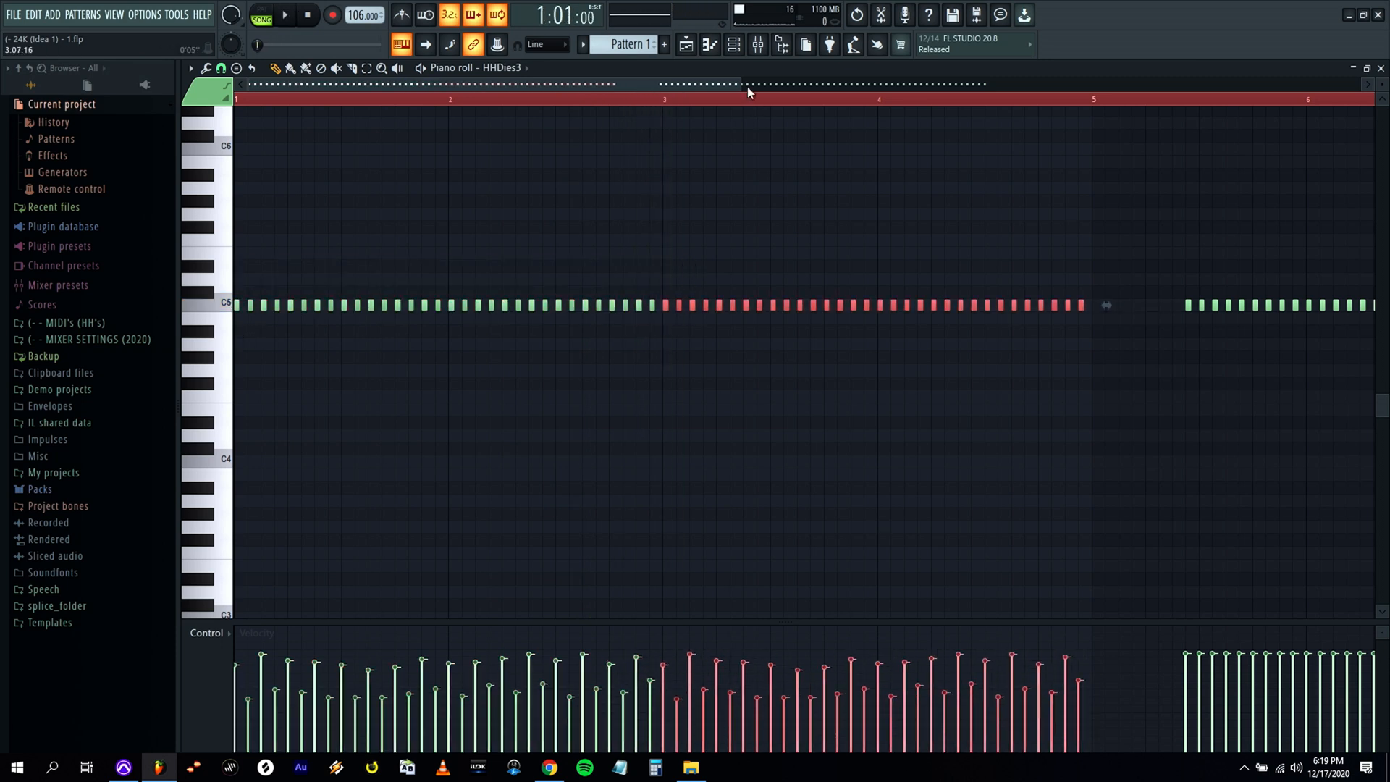
{"action": "left_click_drag", "start_coordinate": [749, 86], "coordinate": [1202, 85]}
{"action": "left_click_drag", "start_coordinate": [1236, 262], "coordinate": [721, 335]}
{"action": "key", "text": "Delete"}
{"action": "left_click_drag", "start_coordinate": [722, 270], "coordinate": [737, 305]}
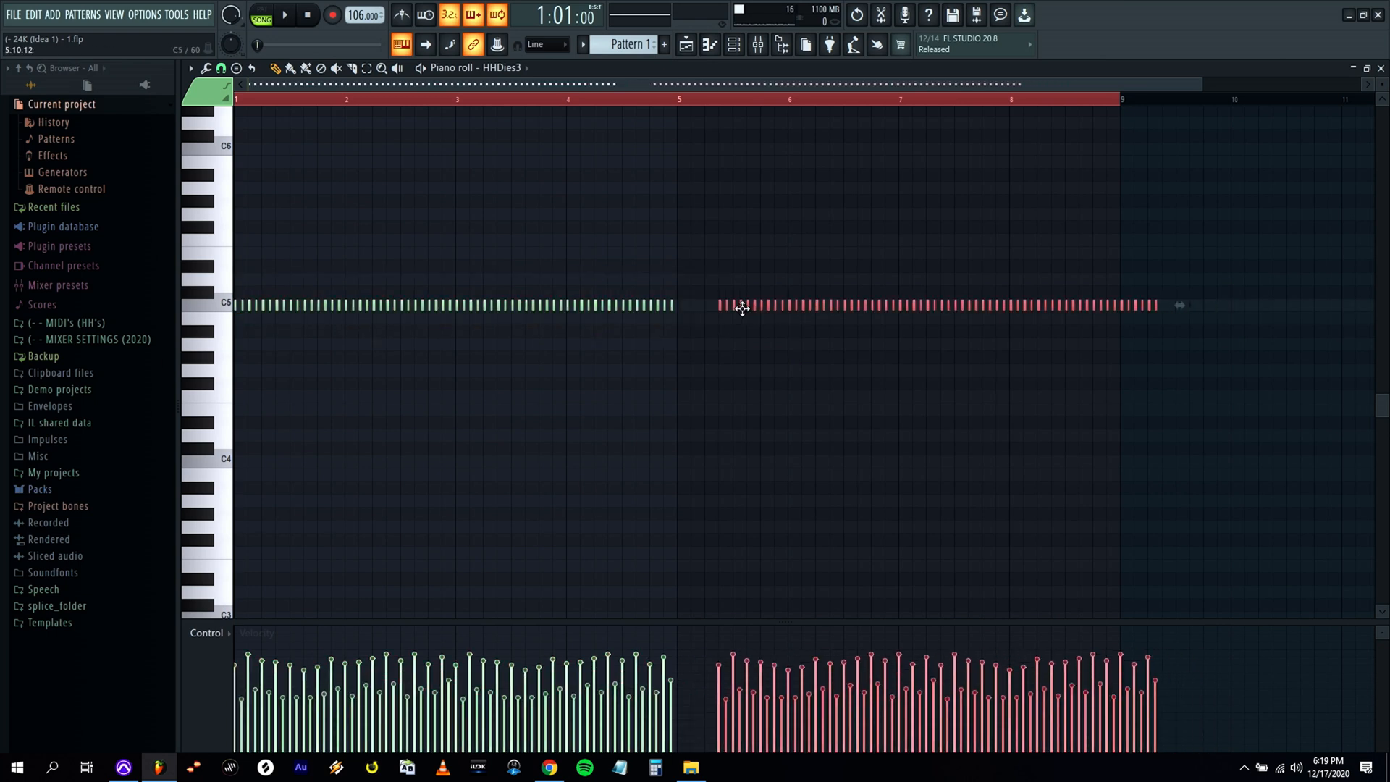
{"action": "left_click", "coordinate": [1381, 68]}
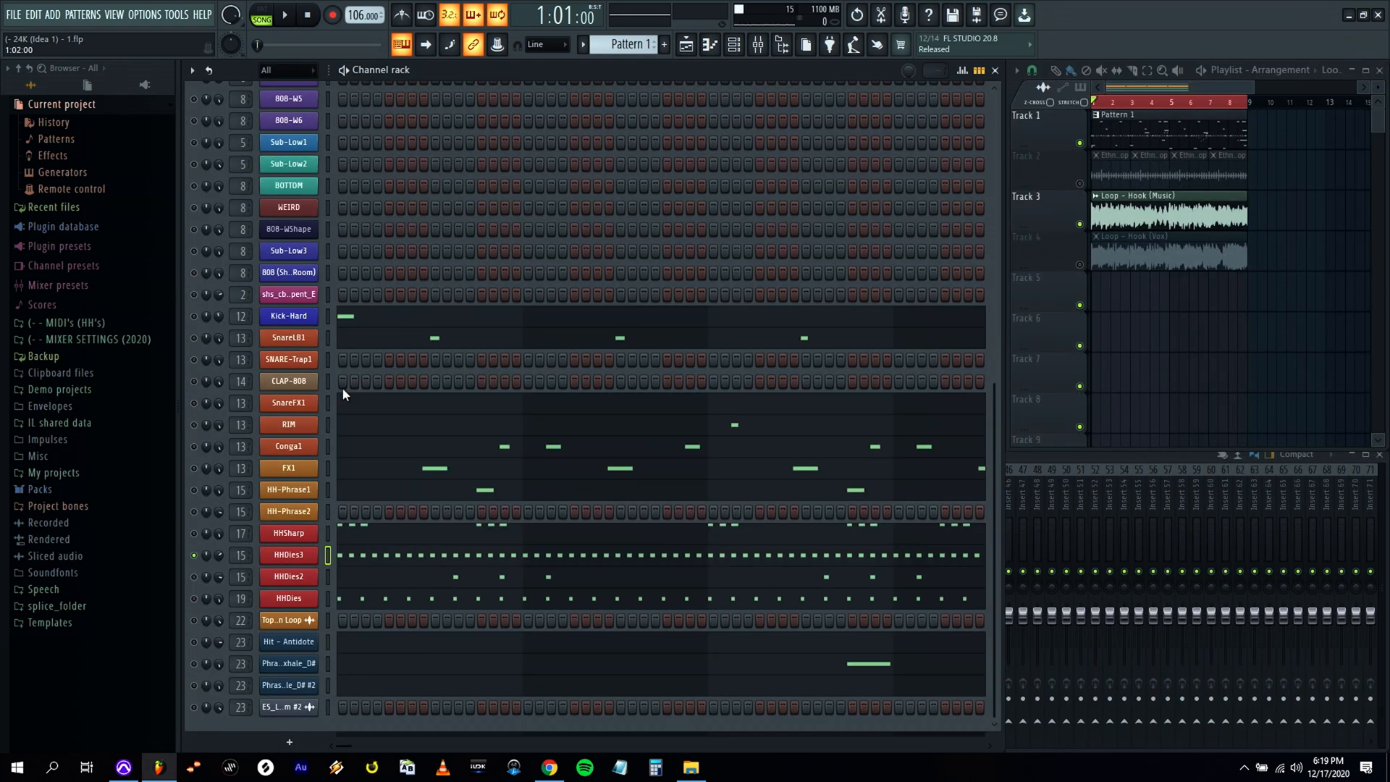
Play the beat while checking the HH(Basic) mixer track, and nudge all HHDies3 hi-hat notes slightly later.
{"action": "key", "text": "space"}
{"action": "left_click", "coordinate": [1069, 455]}
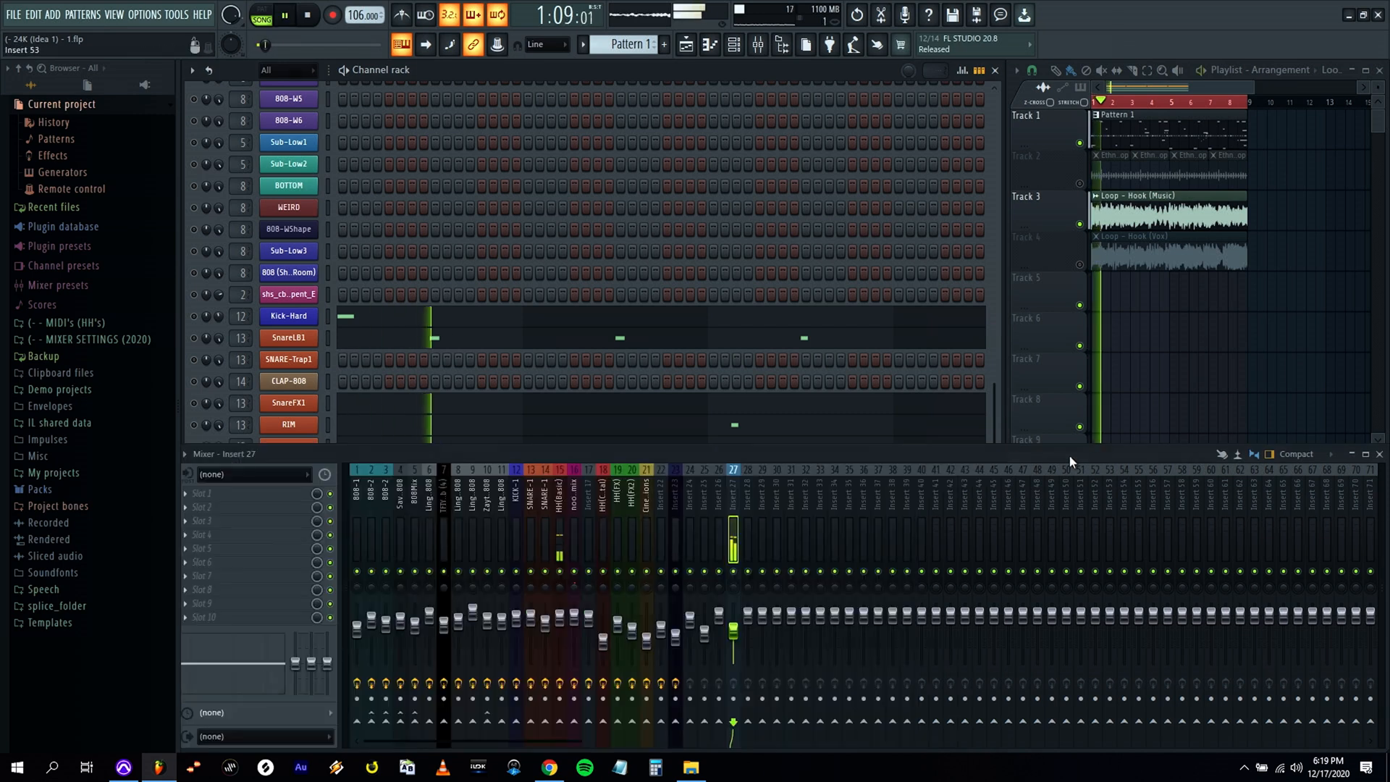
{"action": "left_click", "coordinate": [559, 496]}
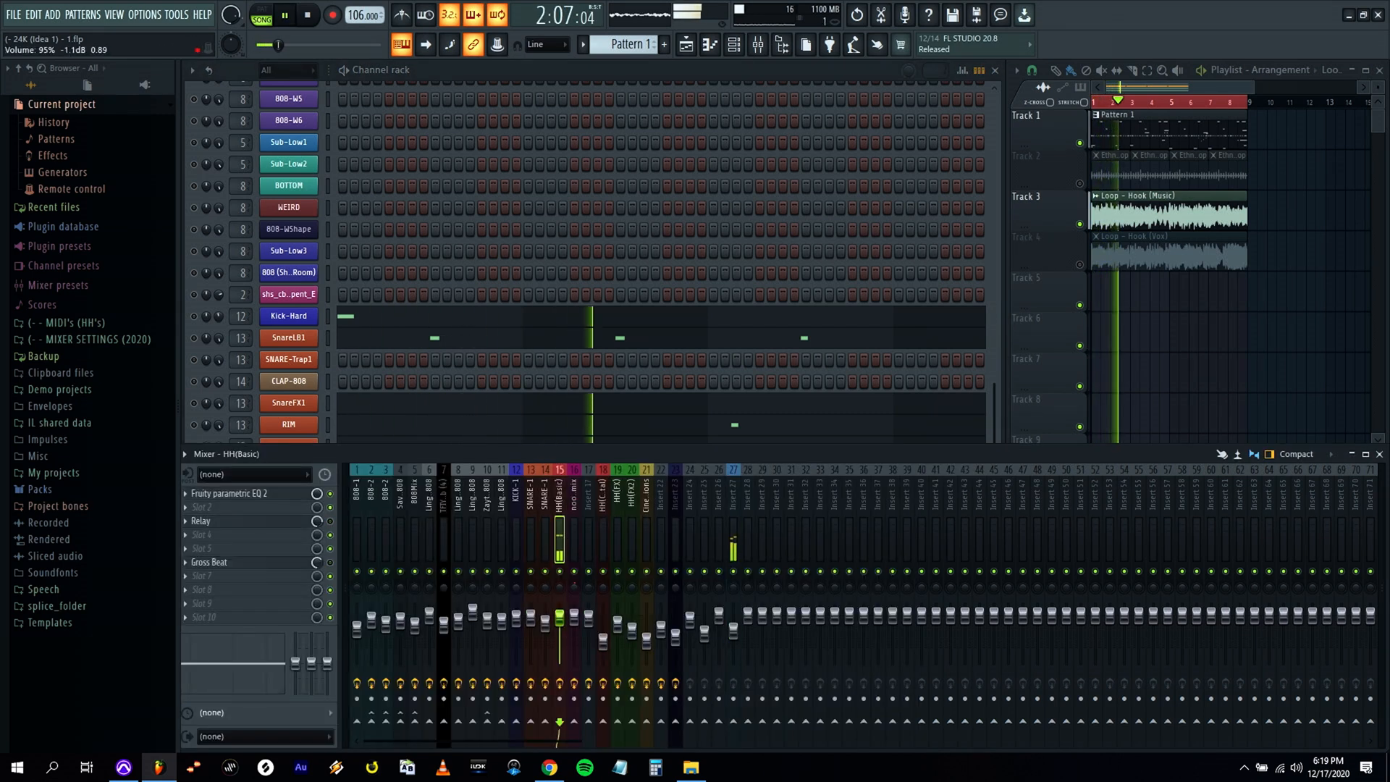
{"action": "left_click", "coordinate": [333, 376]}
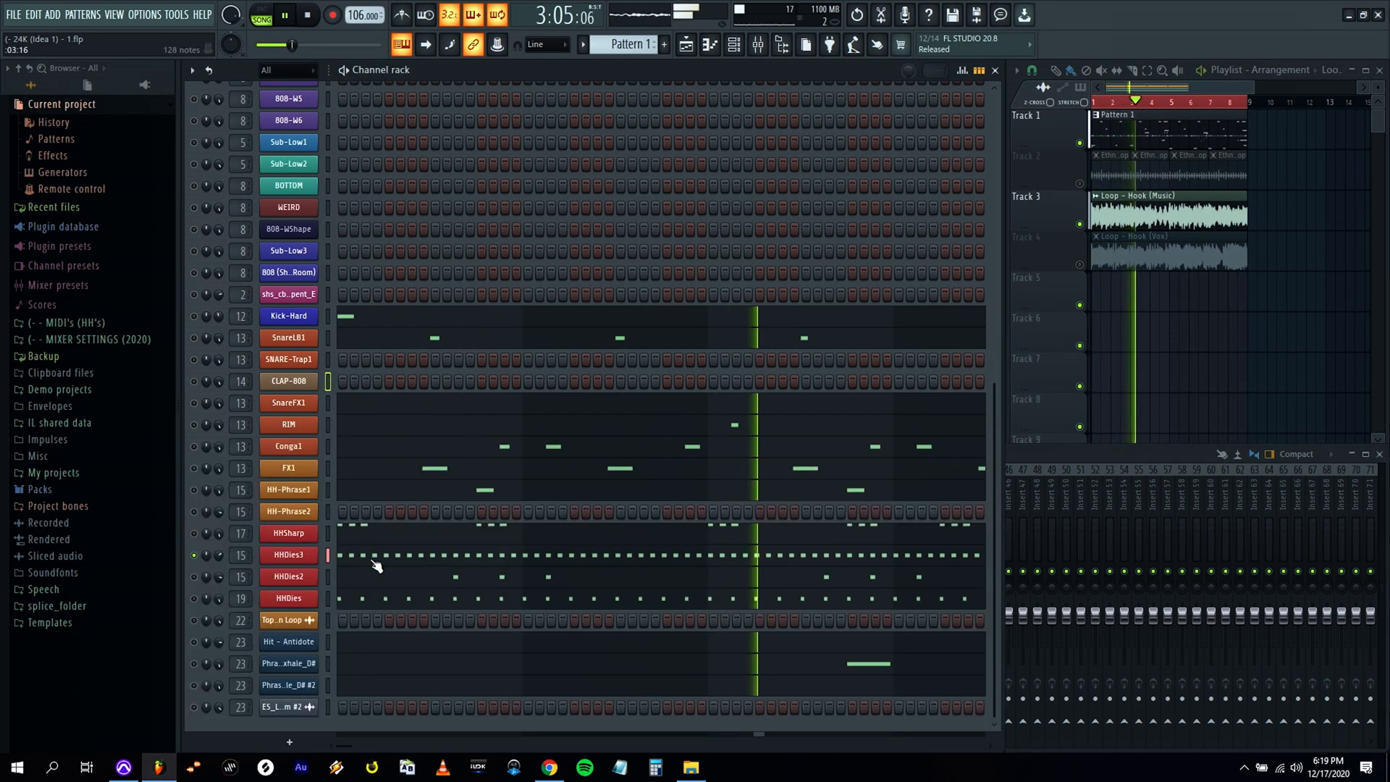
{"action": "left_click_drag", "start_coordinate": [1254, 87], "coordinate": [1108, 86]}
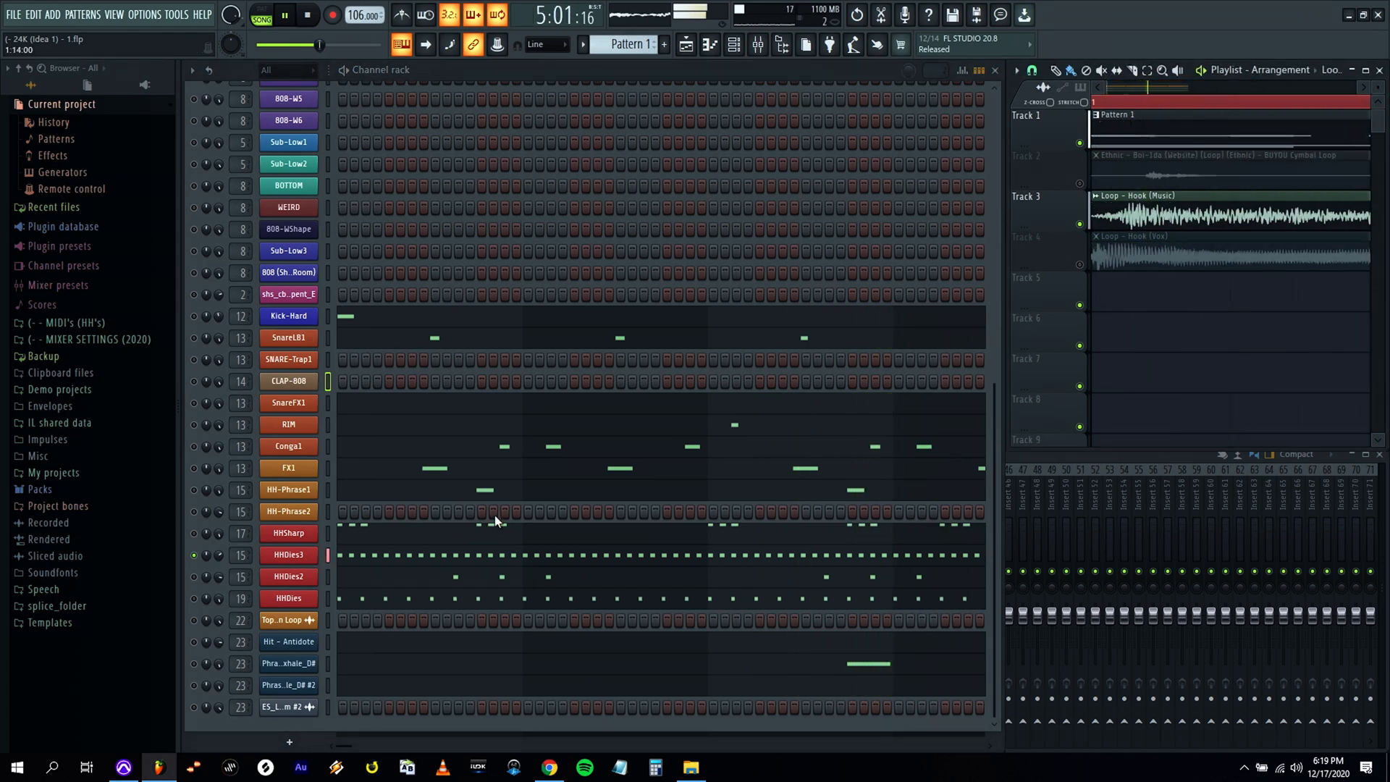
{"action": "left_click", "coordinate": [443, 557]}
{"action": "key", "text": "space"}
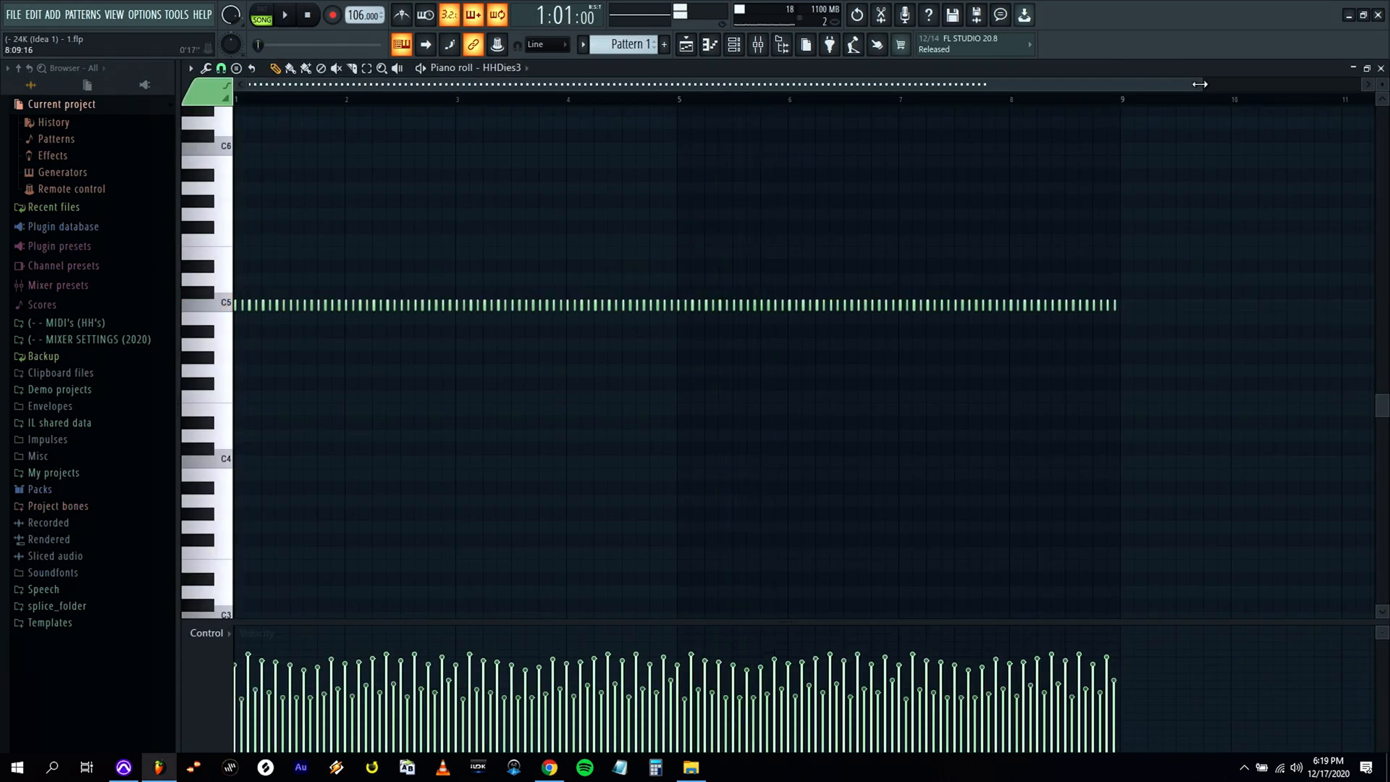
{"action": "left_click_drag", "start_coordinate": [349, 87], "coordinate": [347, 87]}
{"action": "key", "text": "ctrl+a"}
{"action": "left_click_drag", "start_coordinate": [251, 305], "coordinate": [257, 305]}
{"action": "key", "text": "space"}
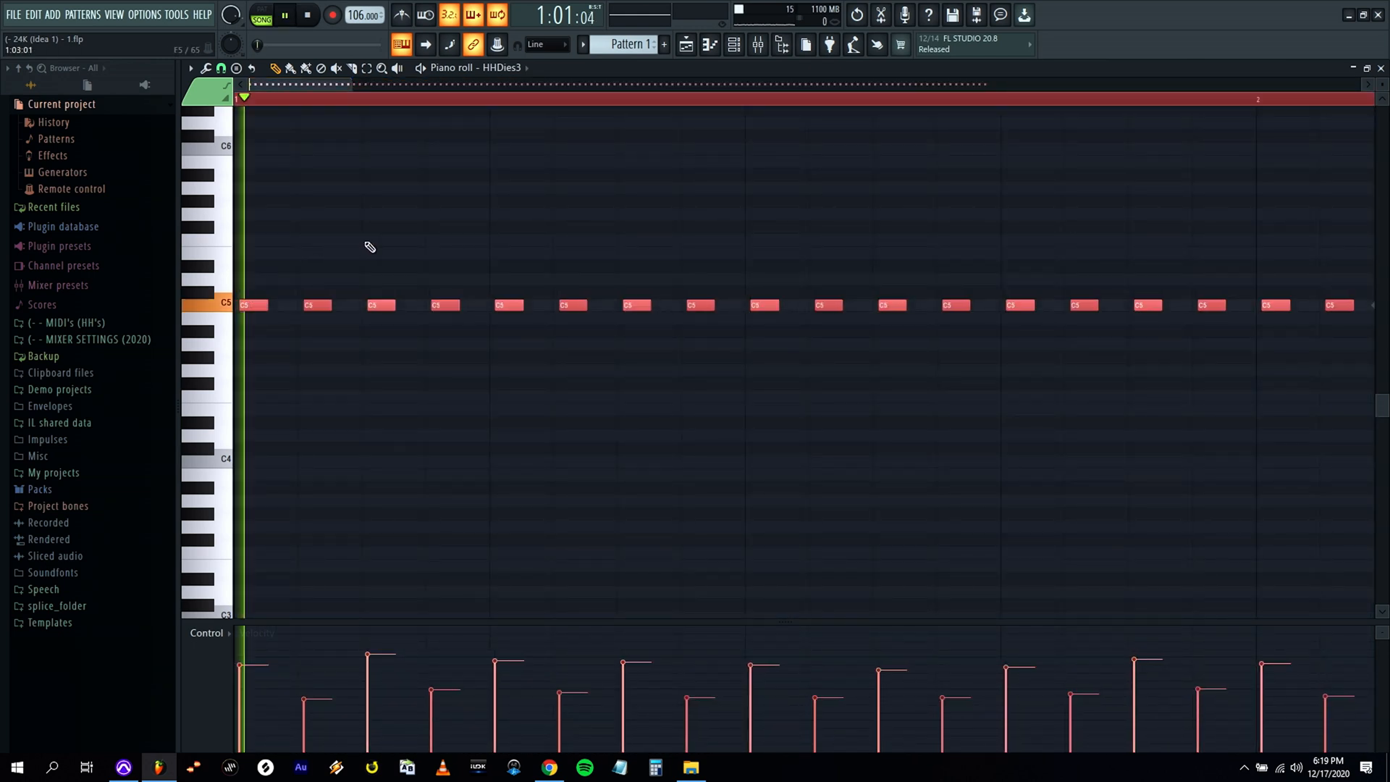
{"action": "left_click", "coordinate": [1381, 68]}
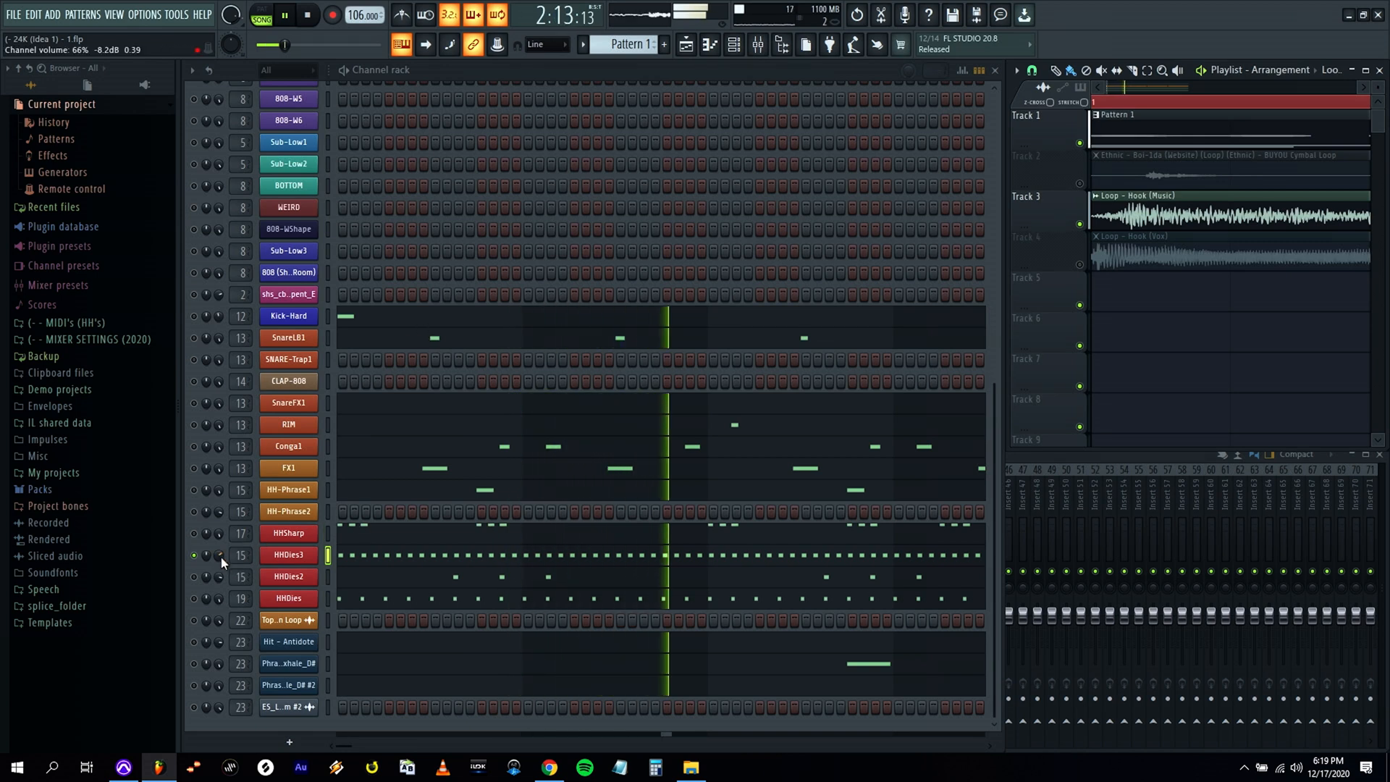
Move the HHDies3 channel above HHSharp and audition the snare and clap channels.
{"action": "key", "text": "alt+Up"}
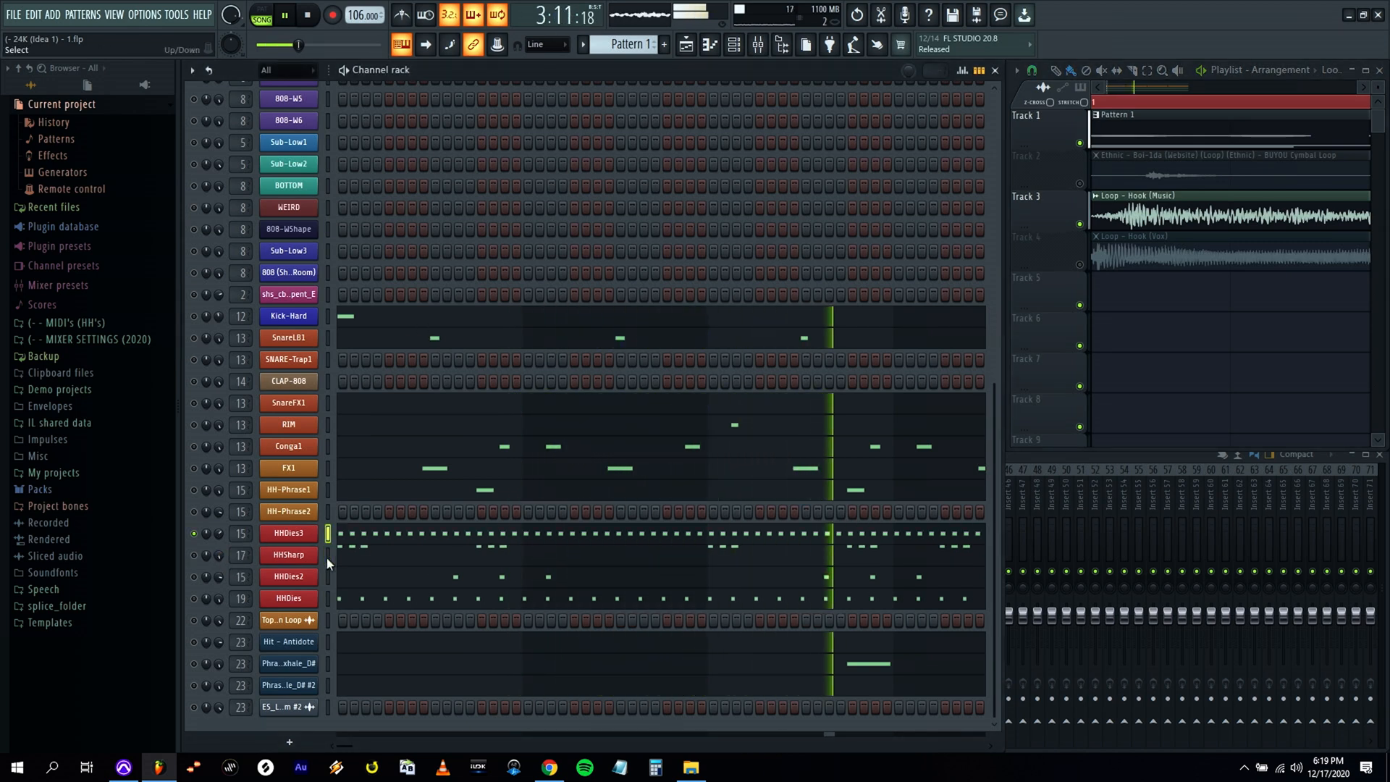
{"action": "left_click", "coordinate": [330, 338]}
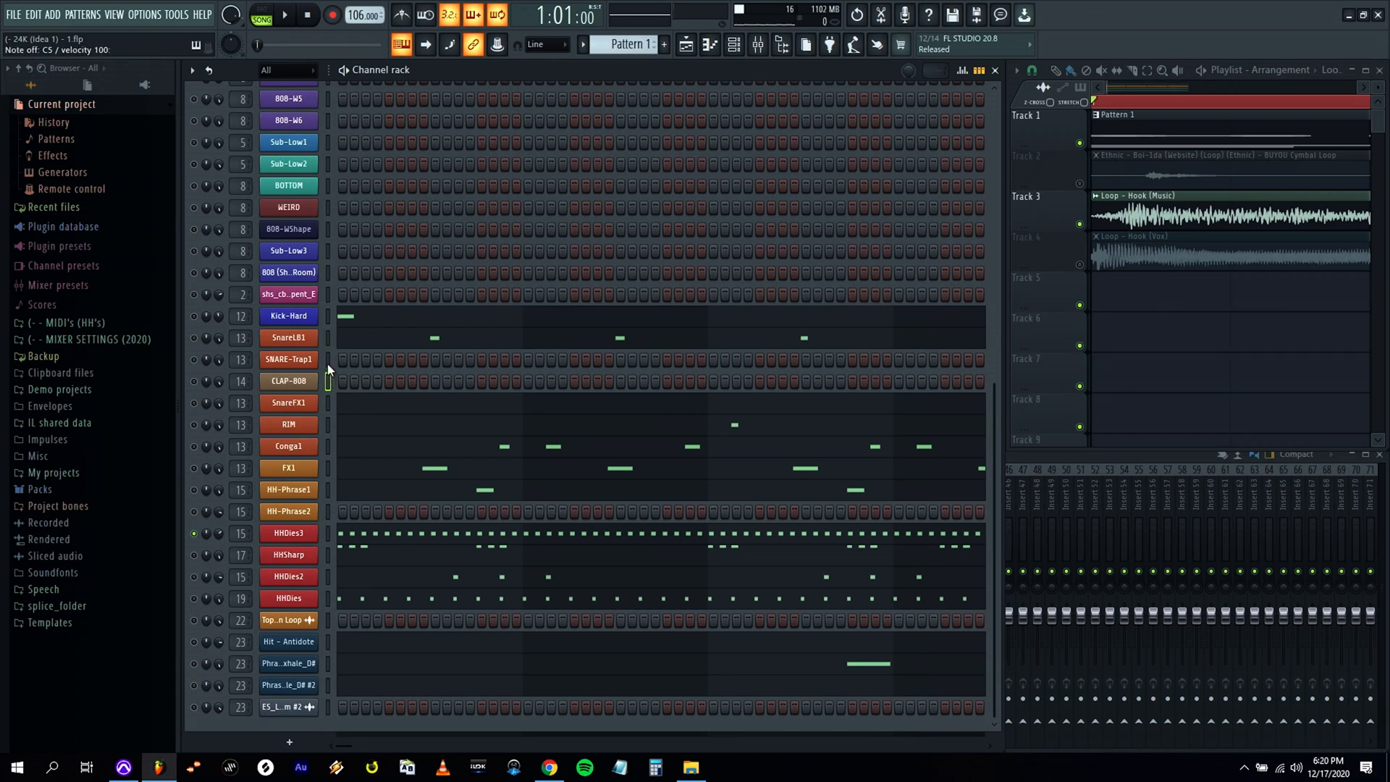
{"action": "left_click", "coordinate": [327, 402]}
{"action": "left_click", "coordinate": [327, 381]}
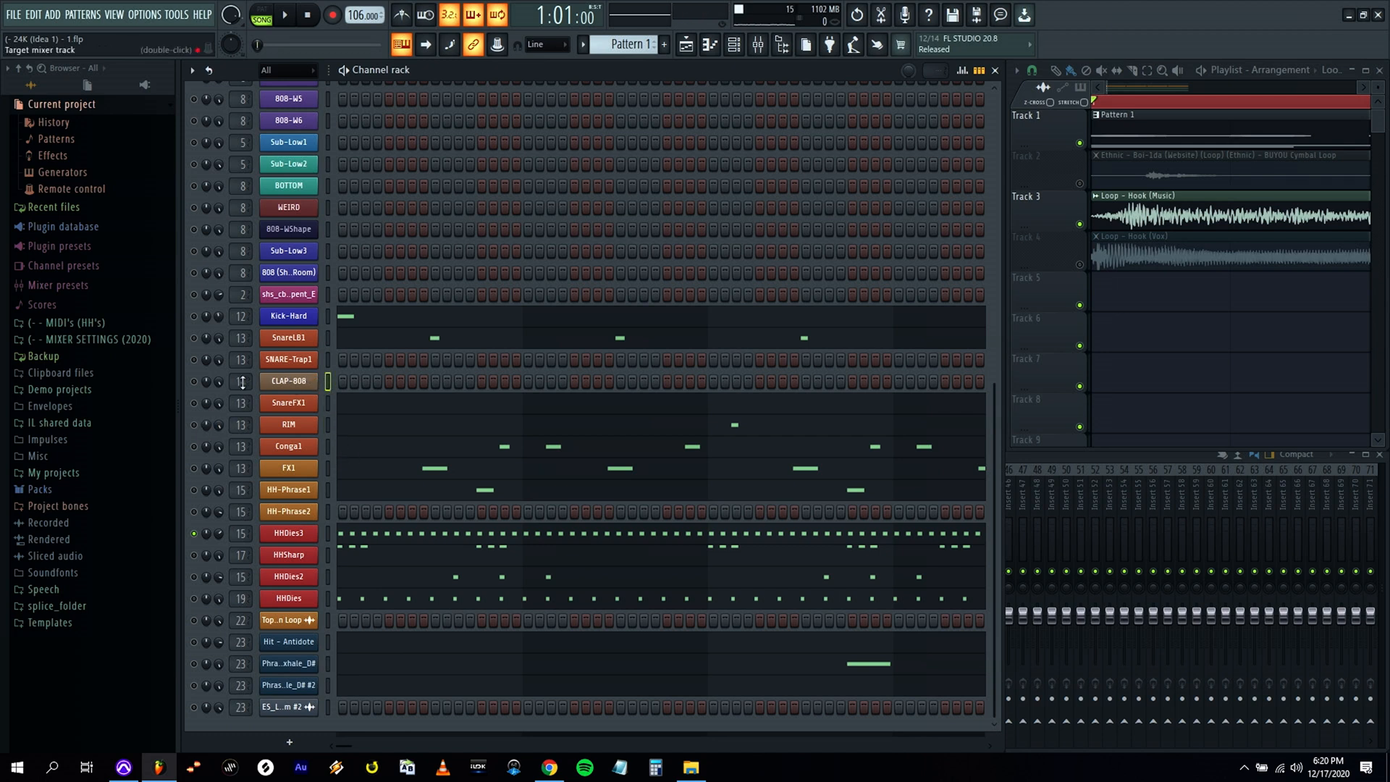
Record four C5 clap hits on the CLAP-808 channel over the loop and open its piano roll.
{"action": "left_click", "coordinate": [294, 15]}
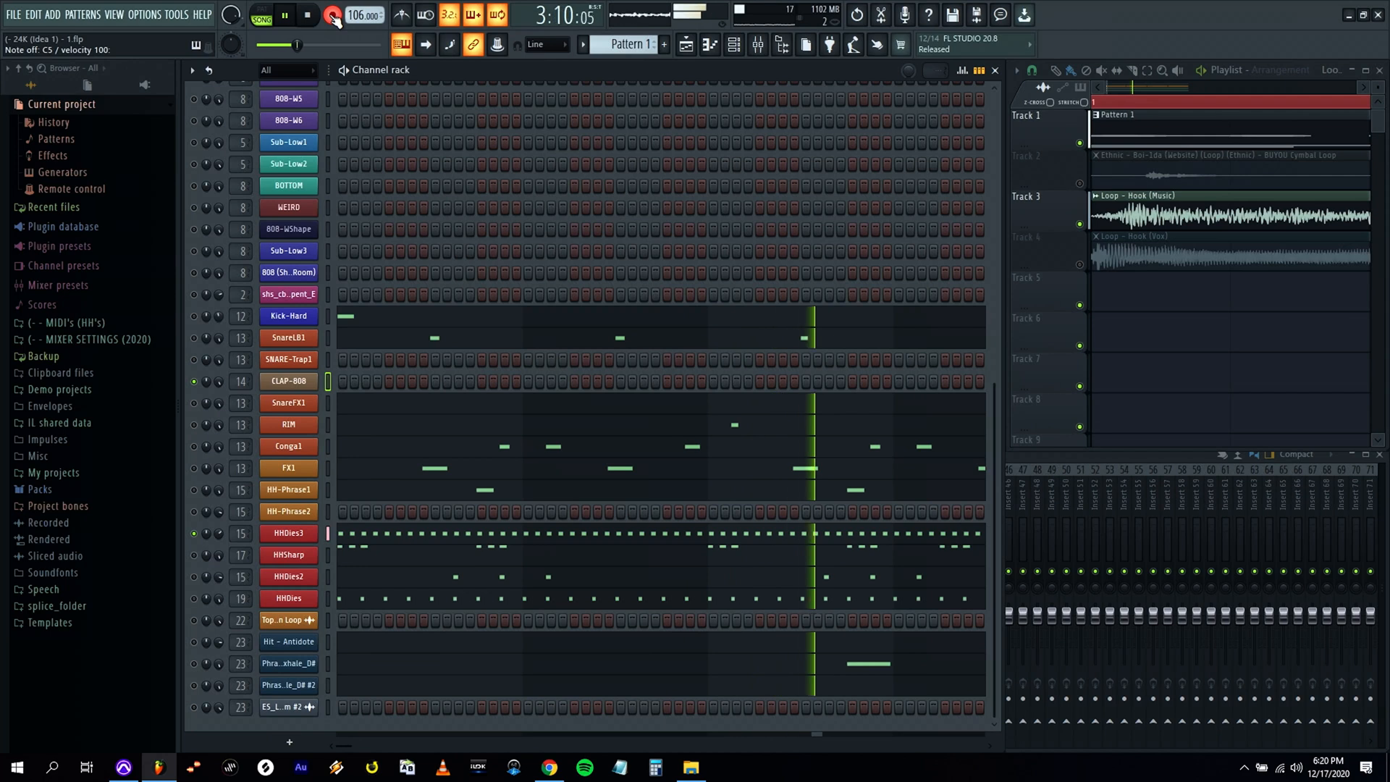
{"action": "left_click", "coordinate": [333, 17]}
{"action": "key", "text": "space"}
{"action": "left_click", "coordinate": [598, 380]}
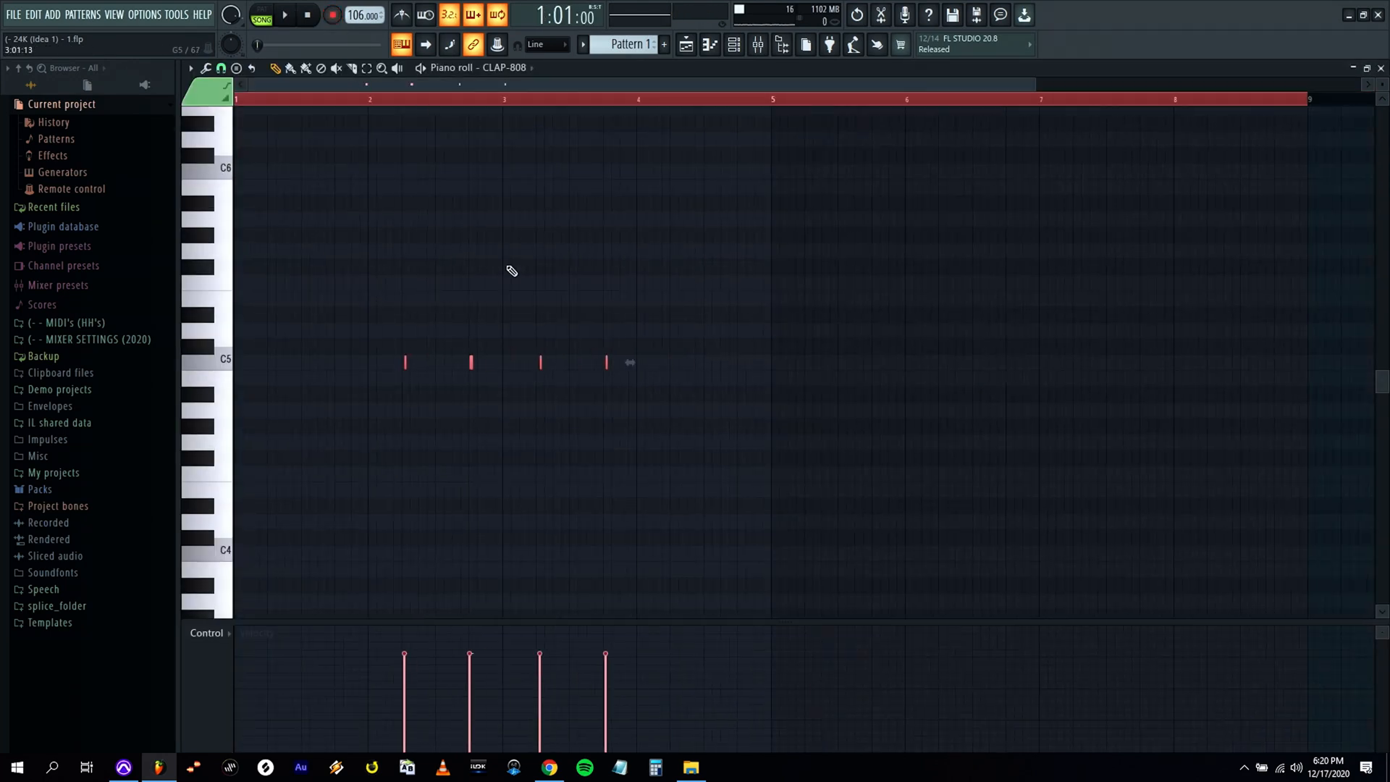
Quantize the four recorded claps and shift them into bars 1 and 2.
{"action": "left_click_drag", "start_coordinate": [770, 97], "coordinate": [734, 107]}
{"action": "key", "text": "alt+q"}
{"action": "key", "text": "Return"}
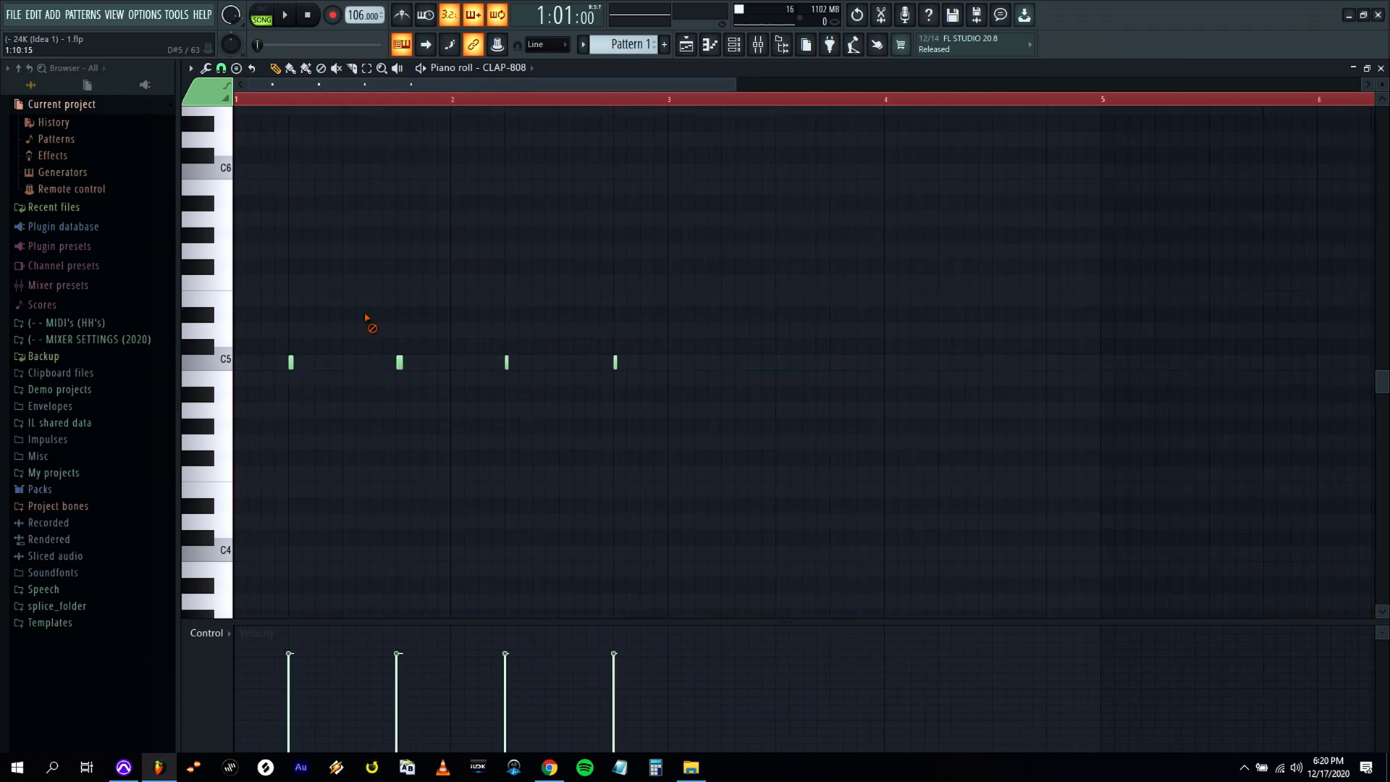
Copy the two-bar clap pattern into bars 3 and 4 and nudge all claps slightly later, checking in playback.
{"action": "key", "text": "ctrl+a"}
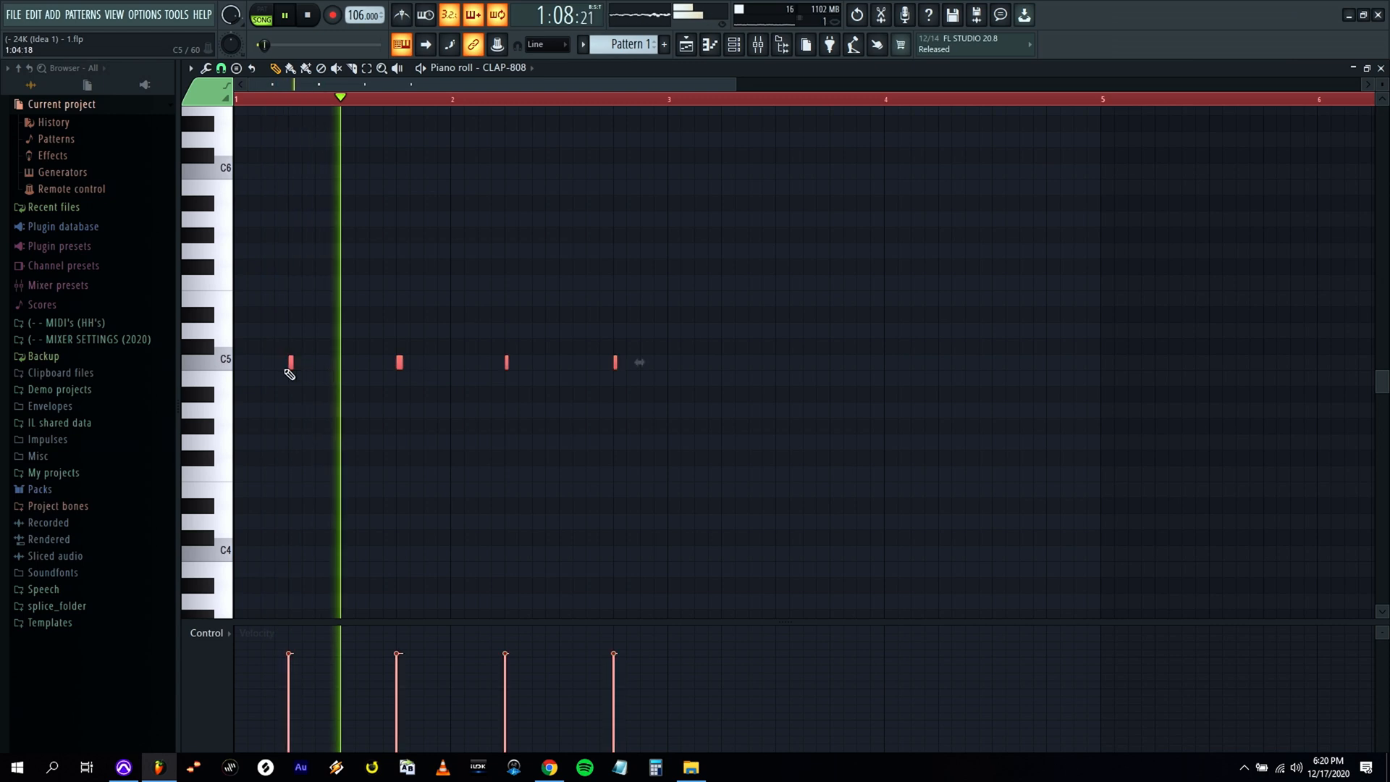
{"action": "left_click_drag", "start_coordinate": [291, 364], "coordinate": [736, 362]}
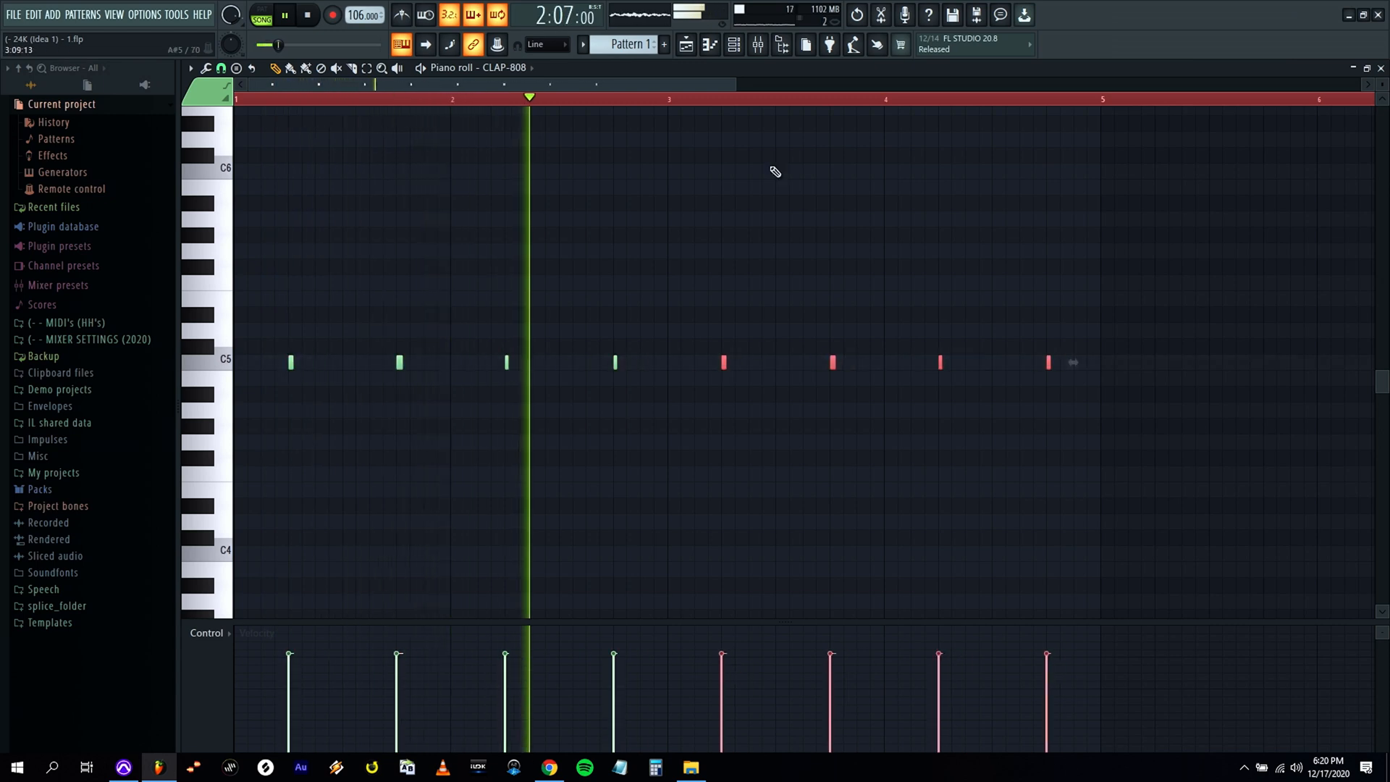
{"action": "left_click_drag", "start_coordinate": [737, 85], "coordinate": [456, 88]}
{"action": "key", "text": "ctrl+a"}
{"action": "key", "text": "space"}
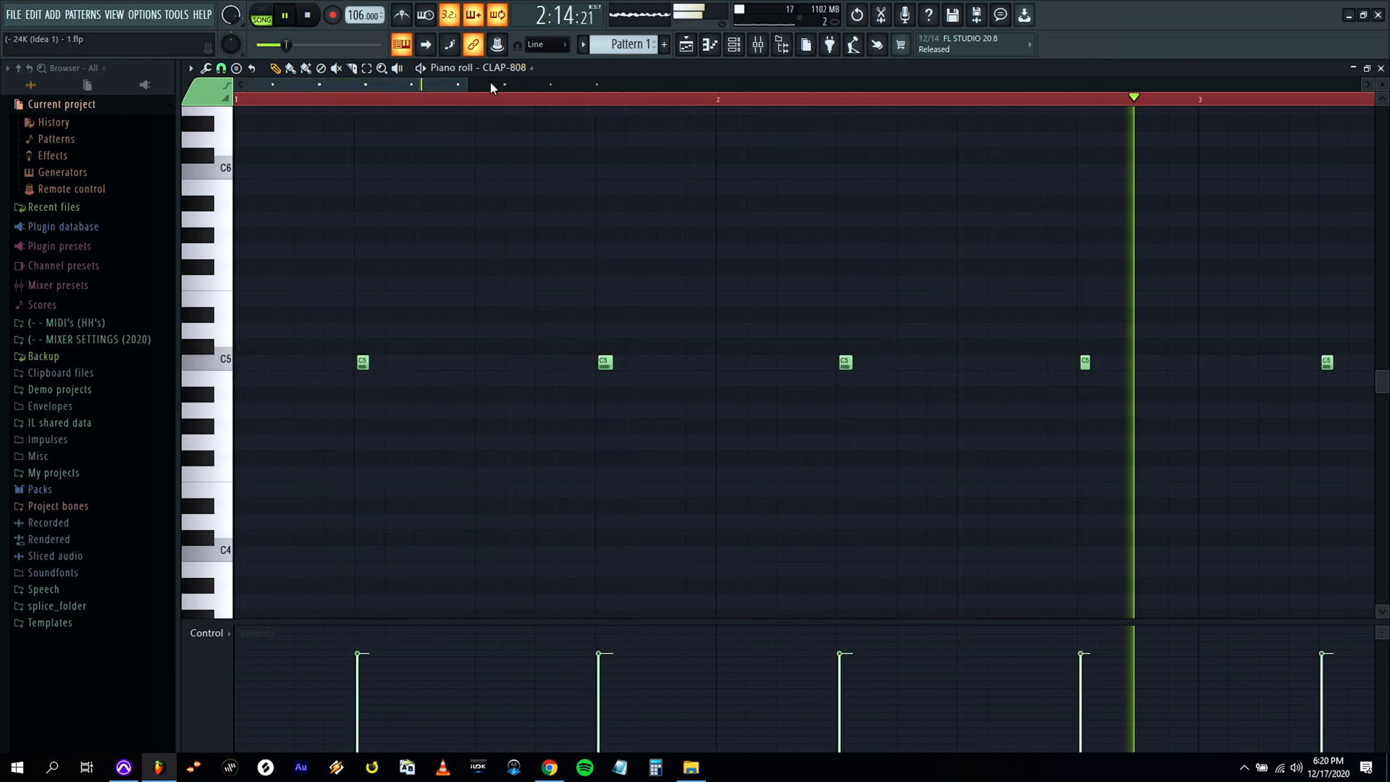
{"action": "left_click_drag", "start_coordinate": [489, 84], "coordinate": [705, 84]}
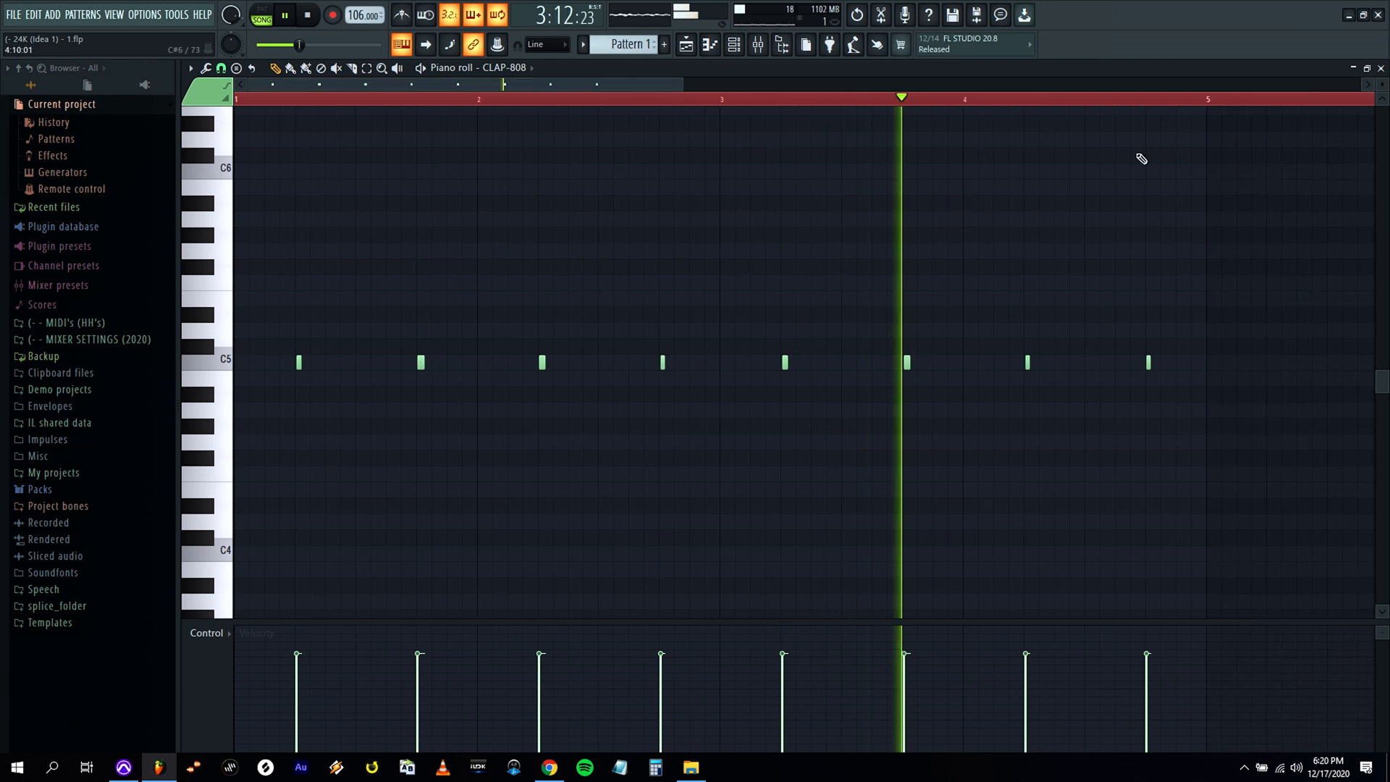
{"action": "left_click", "coordinate": [1380, 68]}
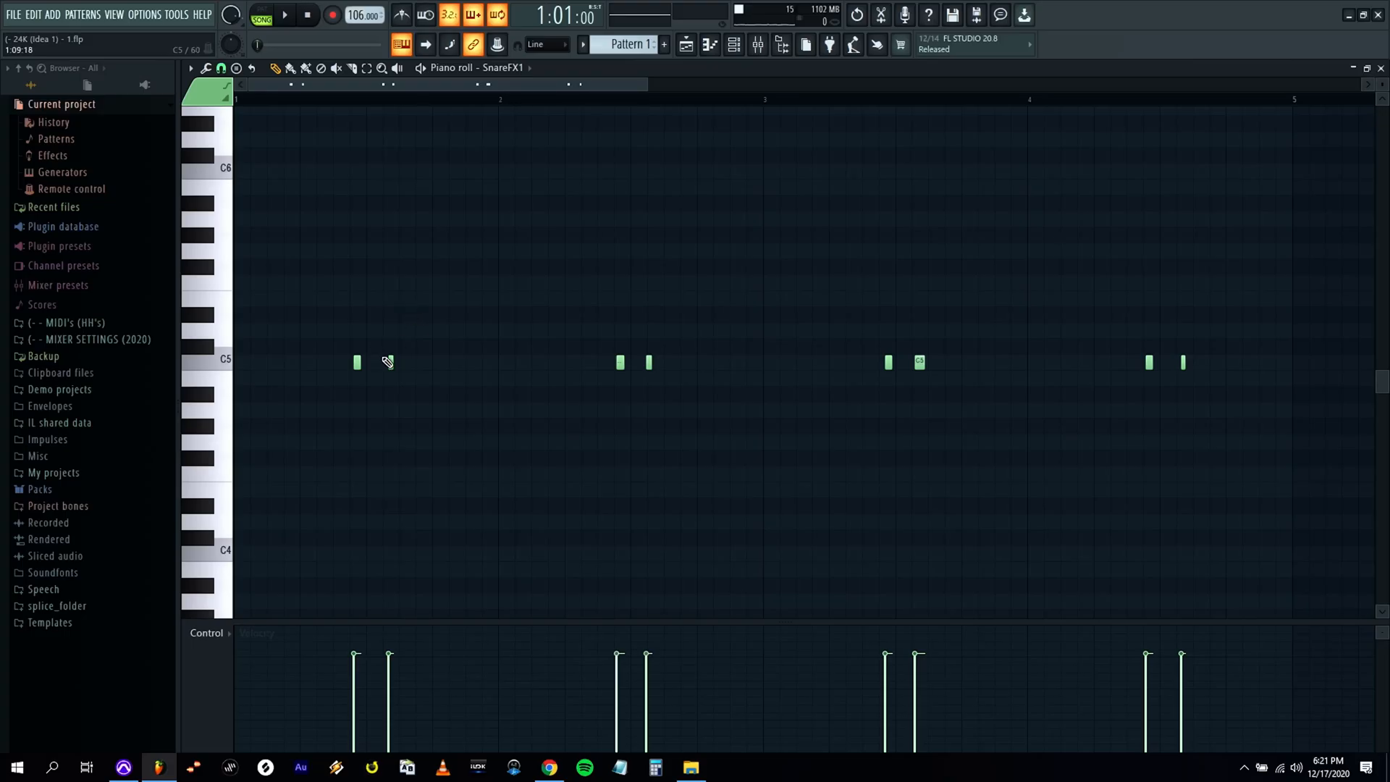
Quantize all the SnareFX1 notes in bars 1 to 4.
{"action": "key", "text": "ctrl+a"}
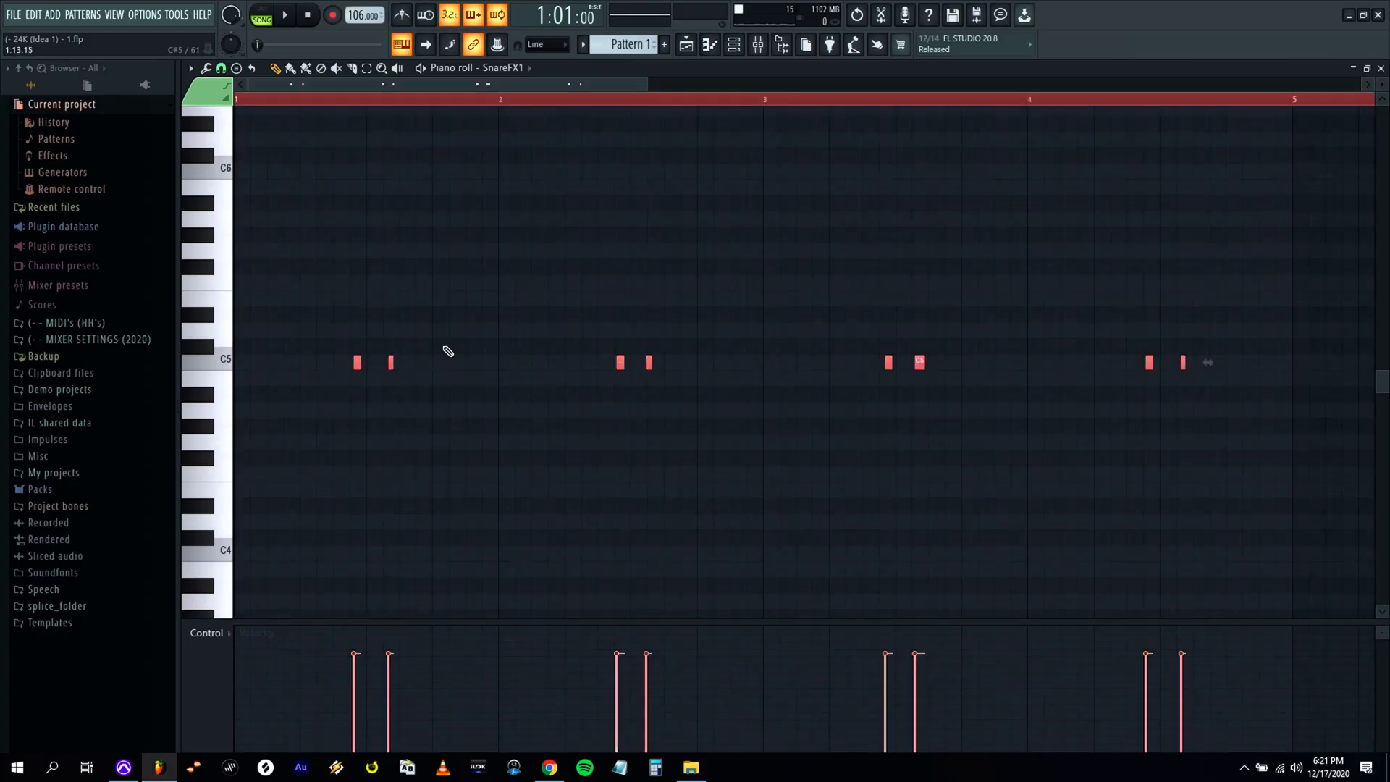
{"action": "key", "text": "Return"}
{"action": "key", "text": "ctrl+d"}
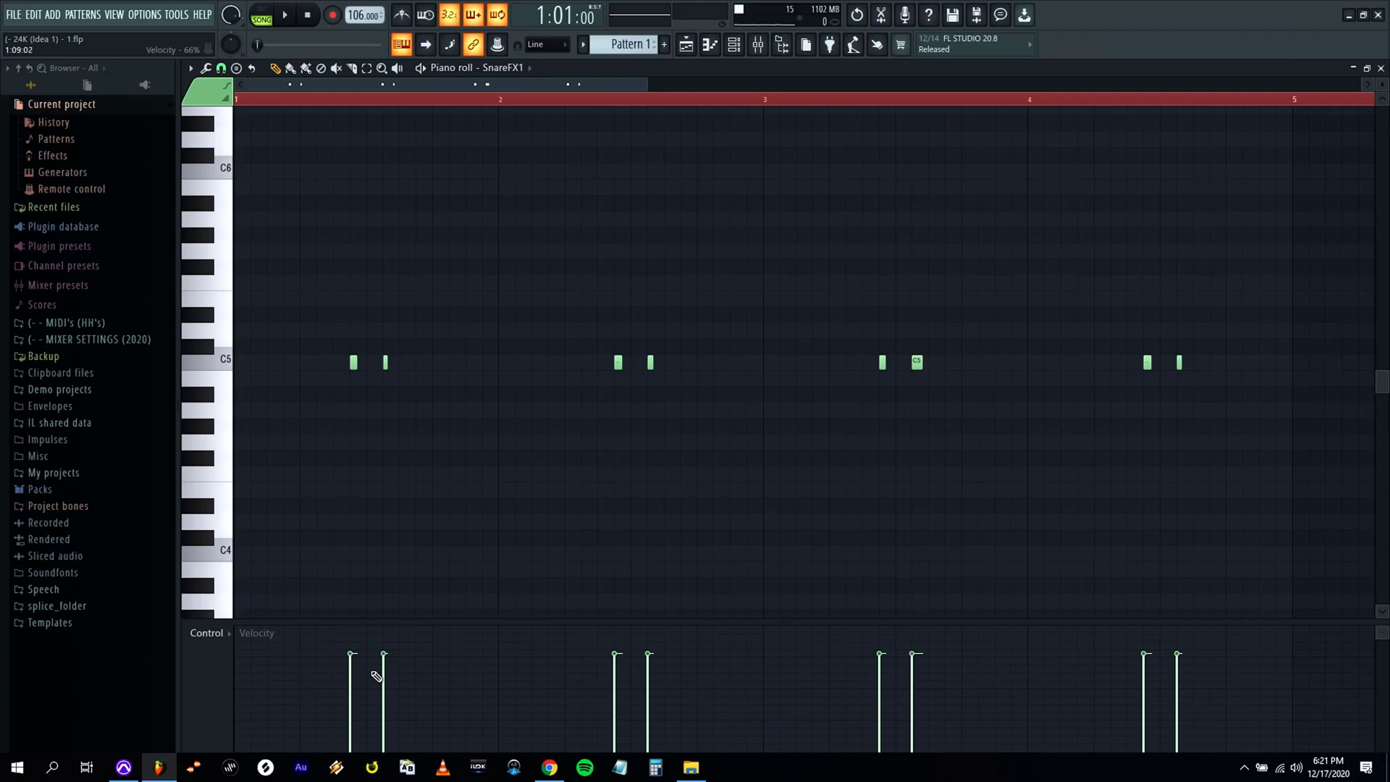
Lower the velocities of the two SnareFX1 notes in bar 1, the second one softer, and nudge all notes slightly later.
{"action": "left_click", "coordinate": [395, 687]}
{"action": "left_click", "coordinate": [395, 692]}
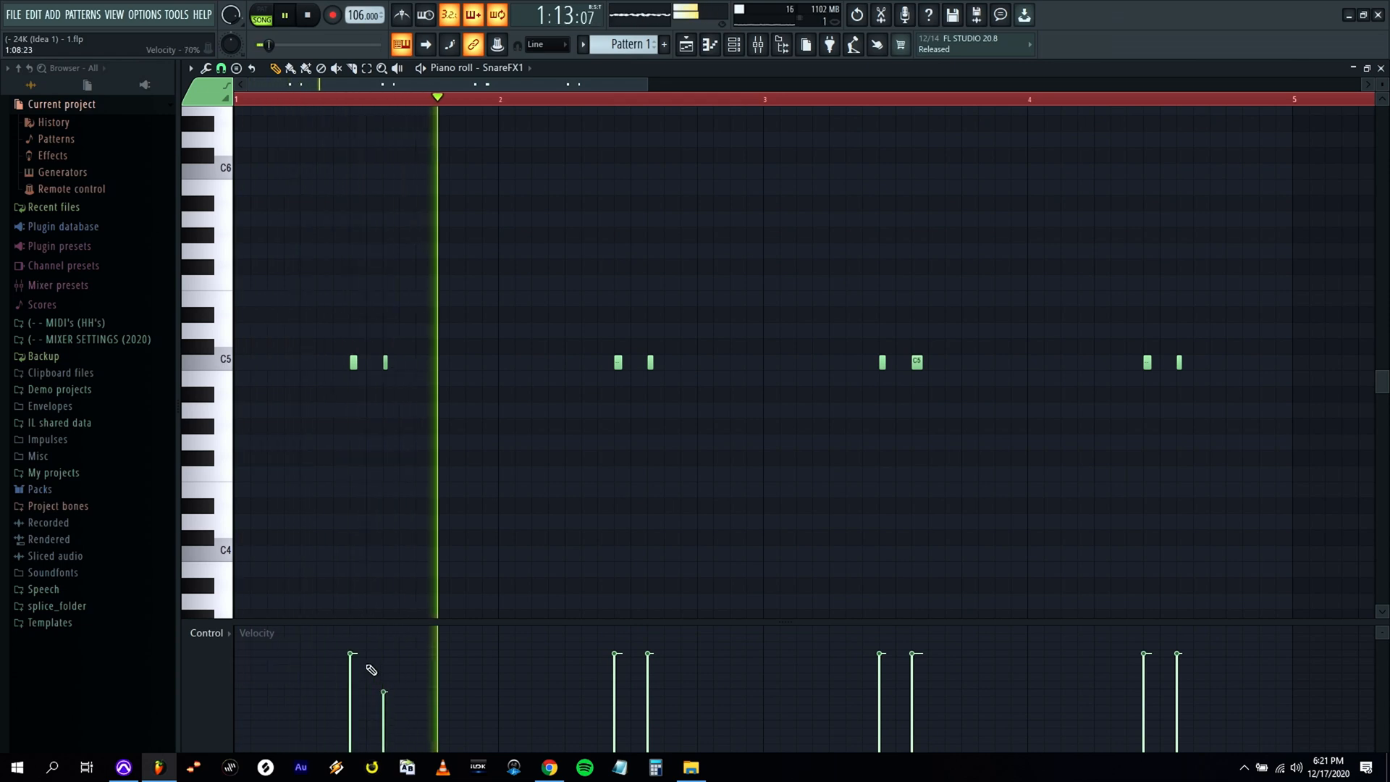
{"action": "key", "text": "space"}
{"action": "left_click", "coordinate": [358, 683]}
{"action": "left_click_drag", "start_coordinate": [383, 702], "coordinate": [388, 723]}
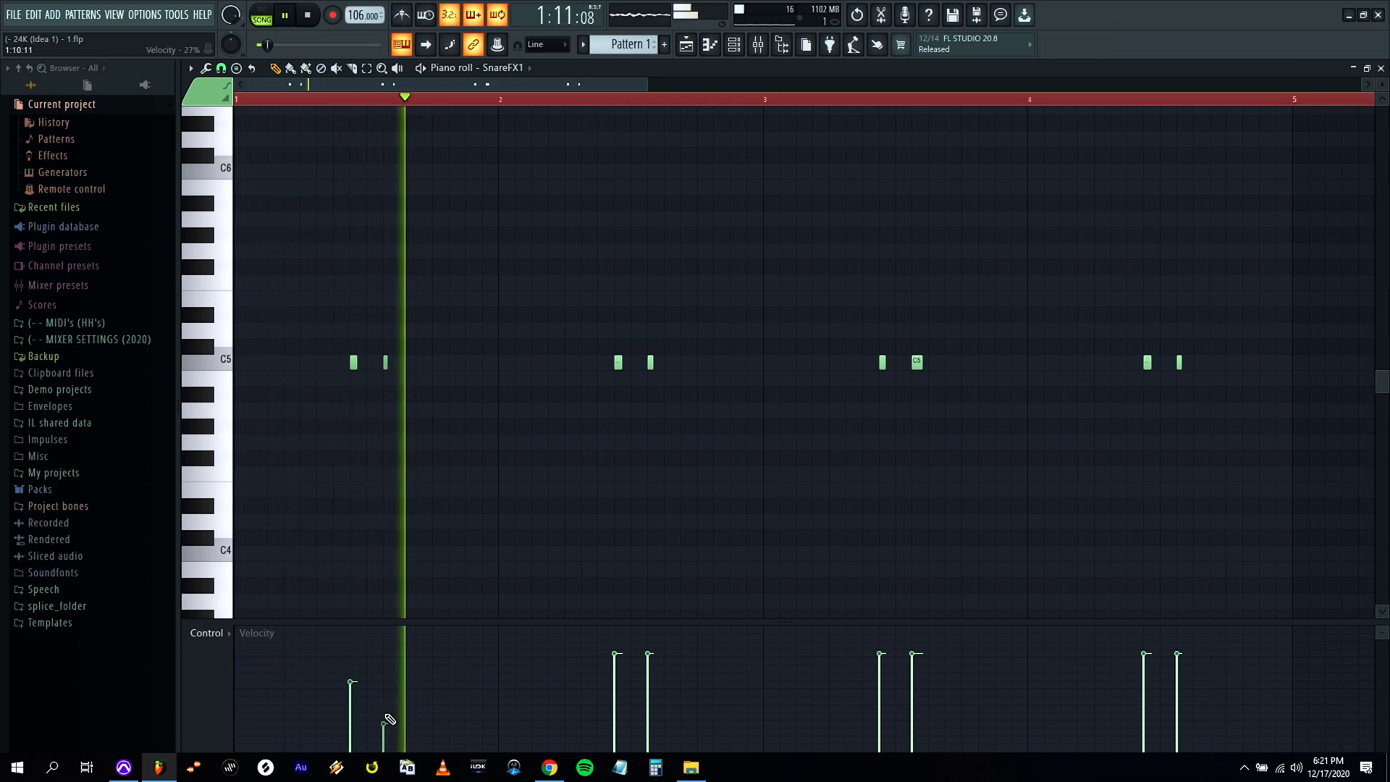
{"action": "key", "text": "ctrl+a"}
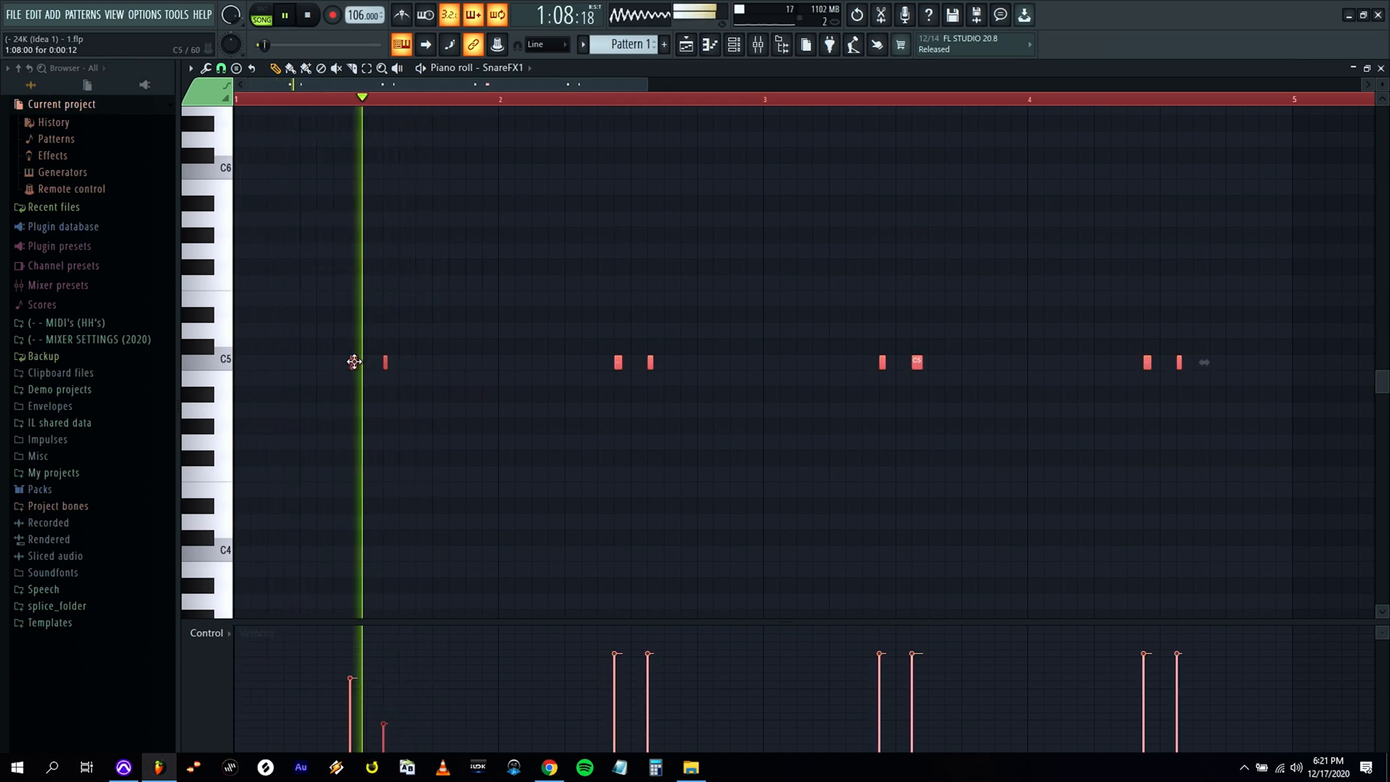
Lower the SnareFX1 velocities in bars 2 to 4 with each pair's second note softer, and reduce bar 1's first note further.
{"action": "left_click", "coordinate": [624, 667]}
{"action": "left_click", "coordinate": [654, 712]}
{"action": "left_click", "coordinate": [621, 675]}
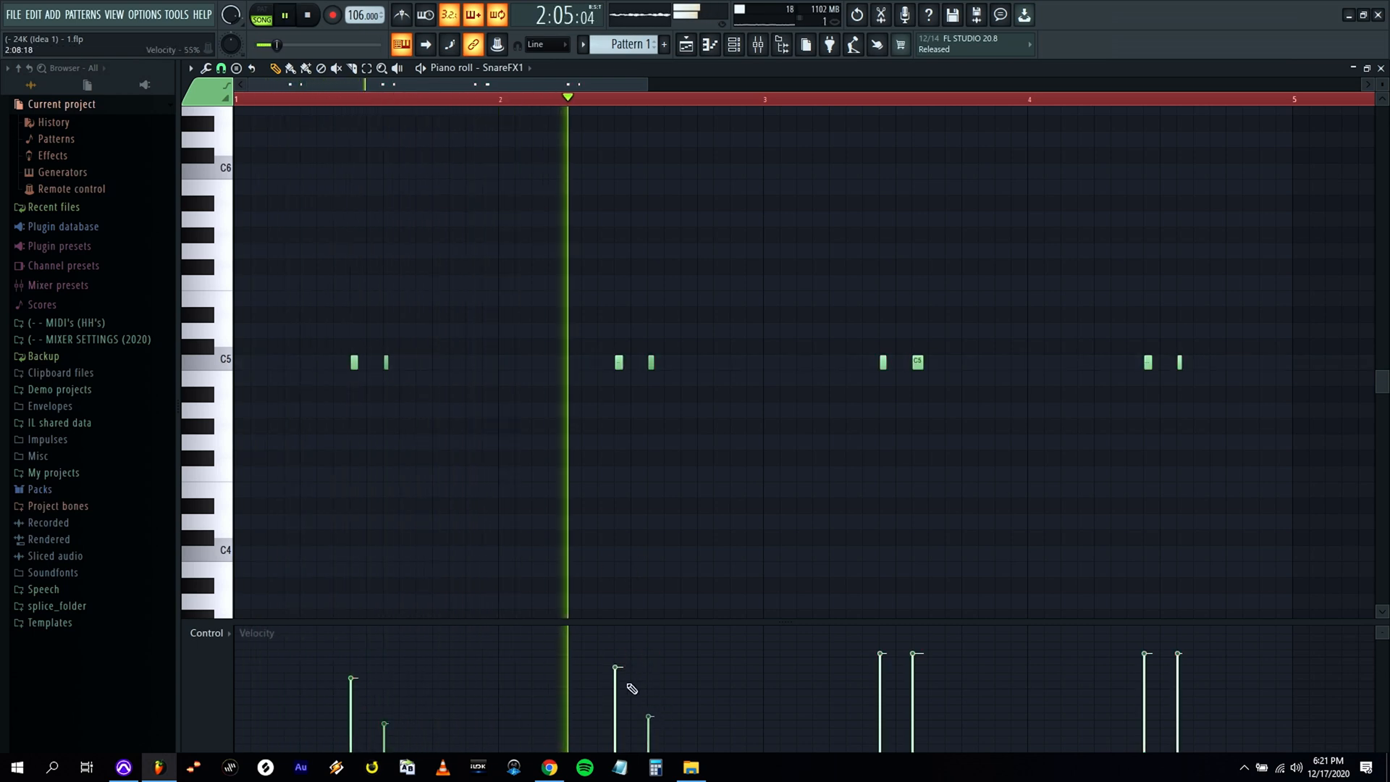
{"action": "left_click", "coordinate": [883, 679]}
{"action": "left_click", "coordinate": [914, 713]}
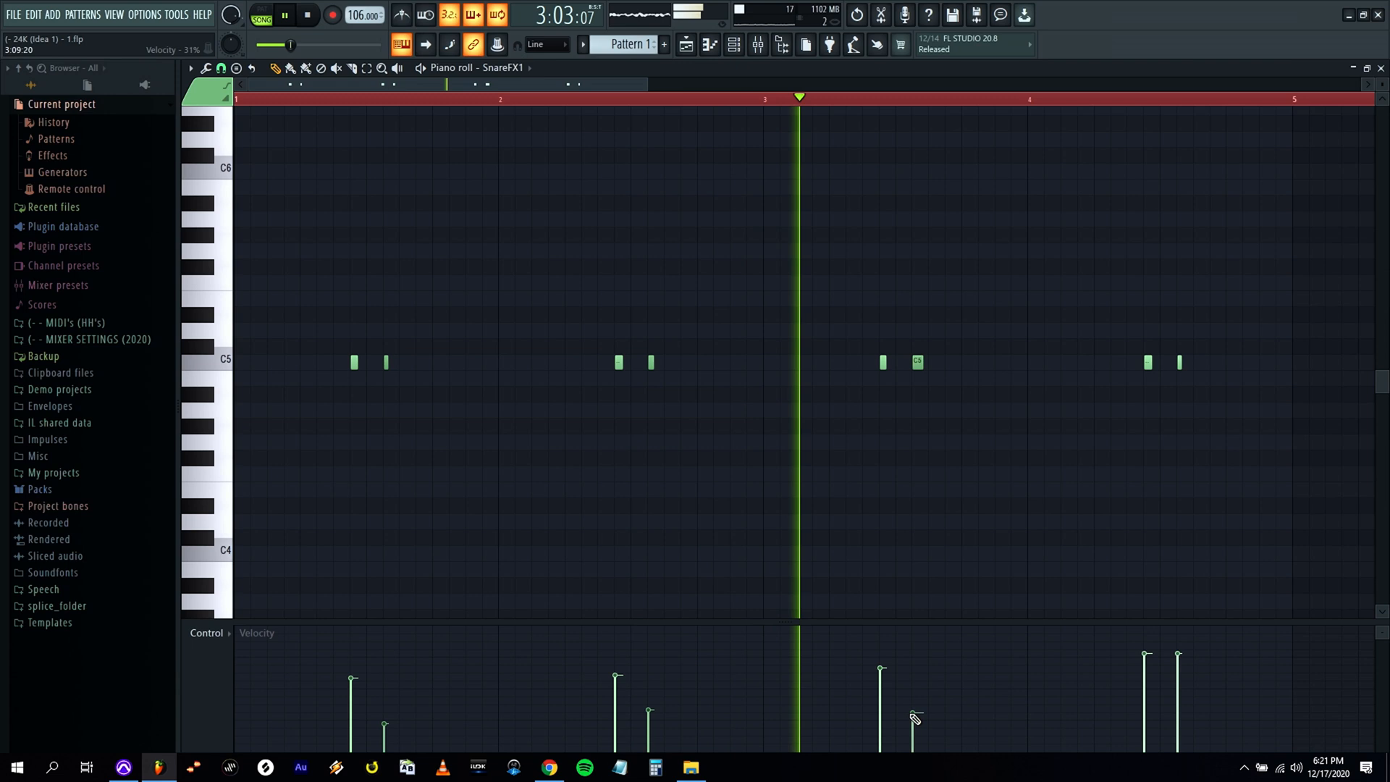
{"action": "left_click", "coordinate": [883, 680]}
{"action": "left_click", "coordinate": [916, 723]}
{"action": "left_click", "coordinate": [1151, 672]}
{"action": "left_click", "coordinate": [1186, 719]}
{"action": "left_click", "coordinate": [1146, 676]}
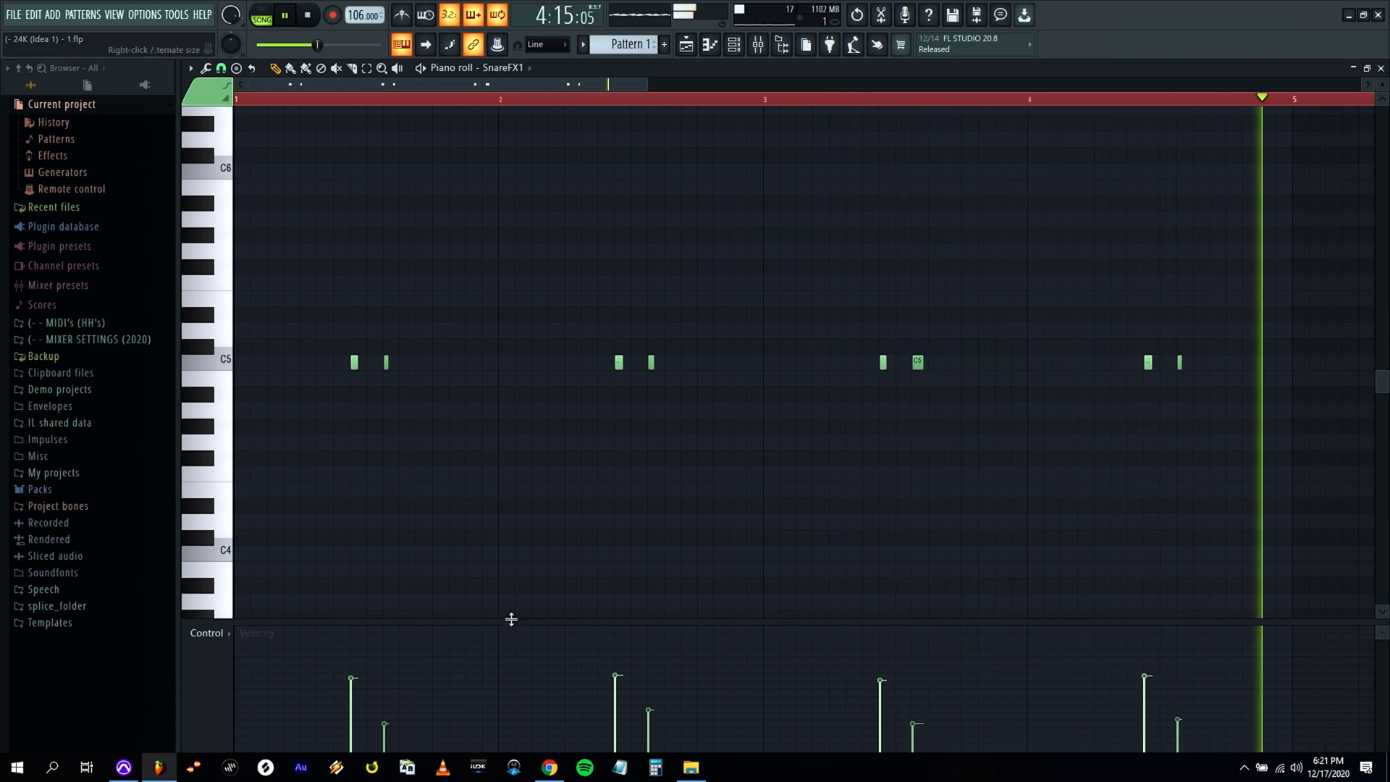
{"action": "left_click", "coordinate": [362, 696]}
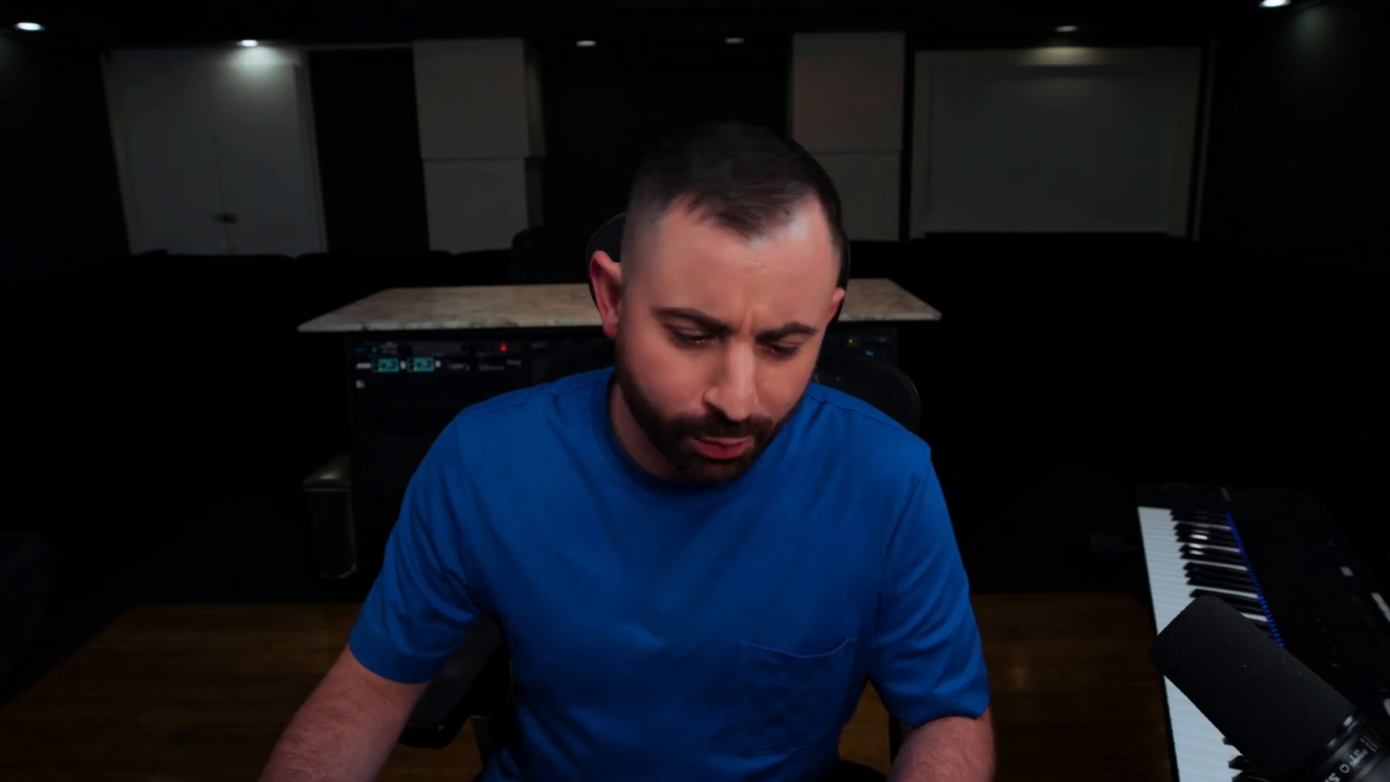
Transpose all SnareFX1 notes down one semitone to B4 and lower their velocities further across bars 1 to 4.
{"action": "left_click", "coordinate": [435, 378]}
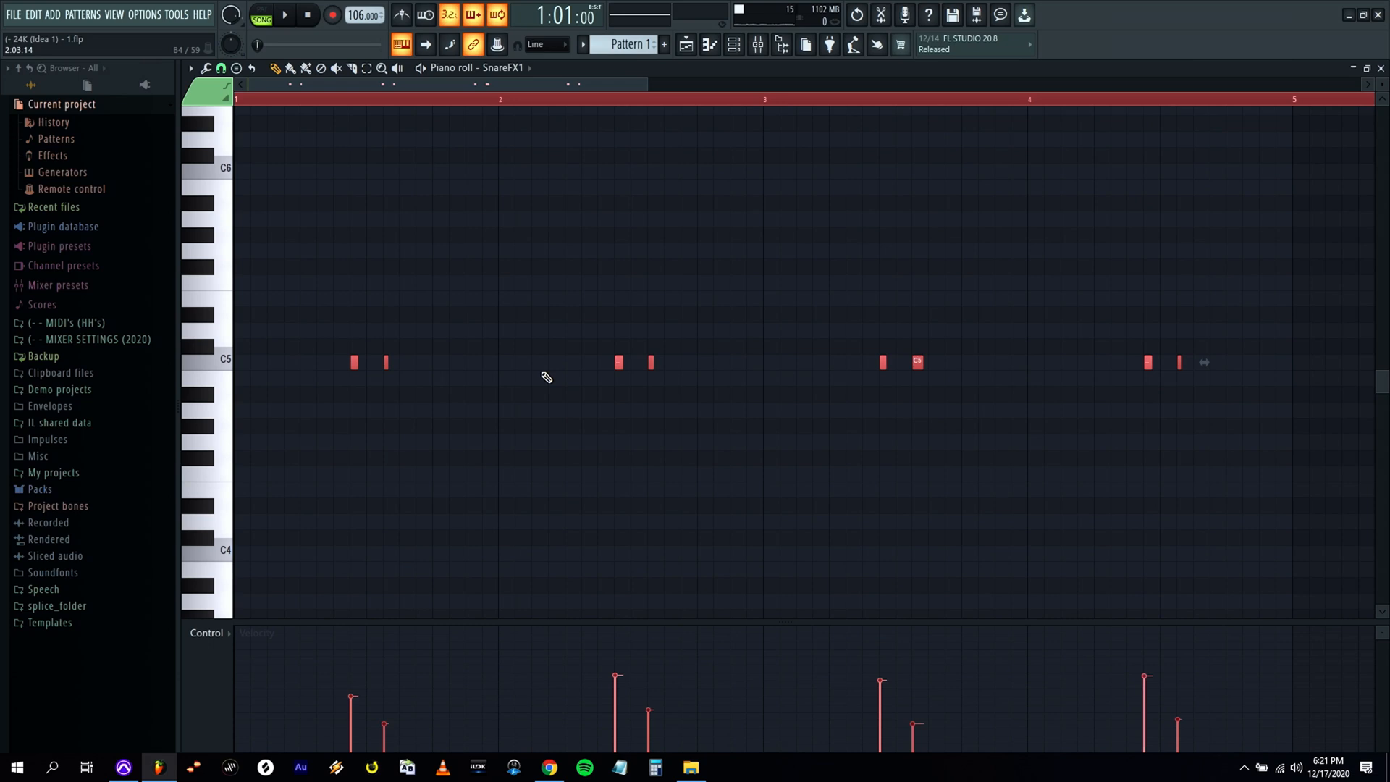
{"action": "left_click", "coordinate": [616, 687]}
{"action": "left_click", "coordinate": [661, 718]}
{"action": "left_click", "coordinate": [353, 706]}
{"action": "left_click", "coordinate": [395, 733]}
{"action": "left_click", "coordinate": [627, 702]}
{"action": "left_click", "coordinate": [655, 726]}
{"action": "left_click", "coordinate": [619, 697]}
{"action": "left_click", "coordinate": [618, 702]}
{"action": "left_click", "coordinate": [888, 703]}
{"action": "left_click", "coordinate": [914, 730]}
{"action": "left_click", "coordinate": [1146, 696]}
{"action": "left_click", "coordinate": [1175, 724]}
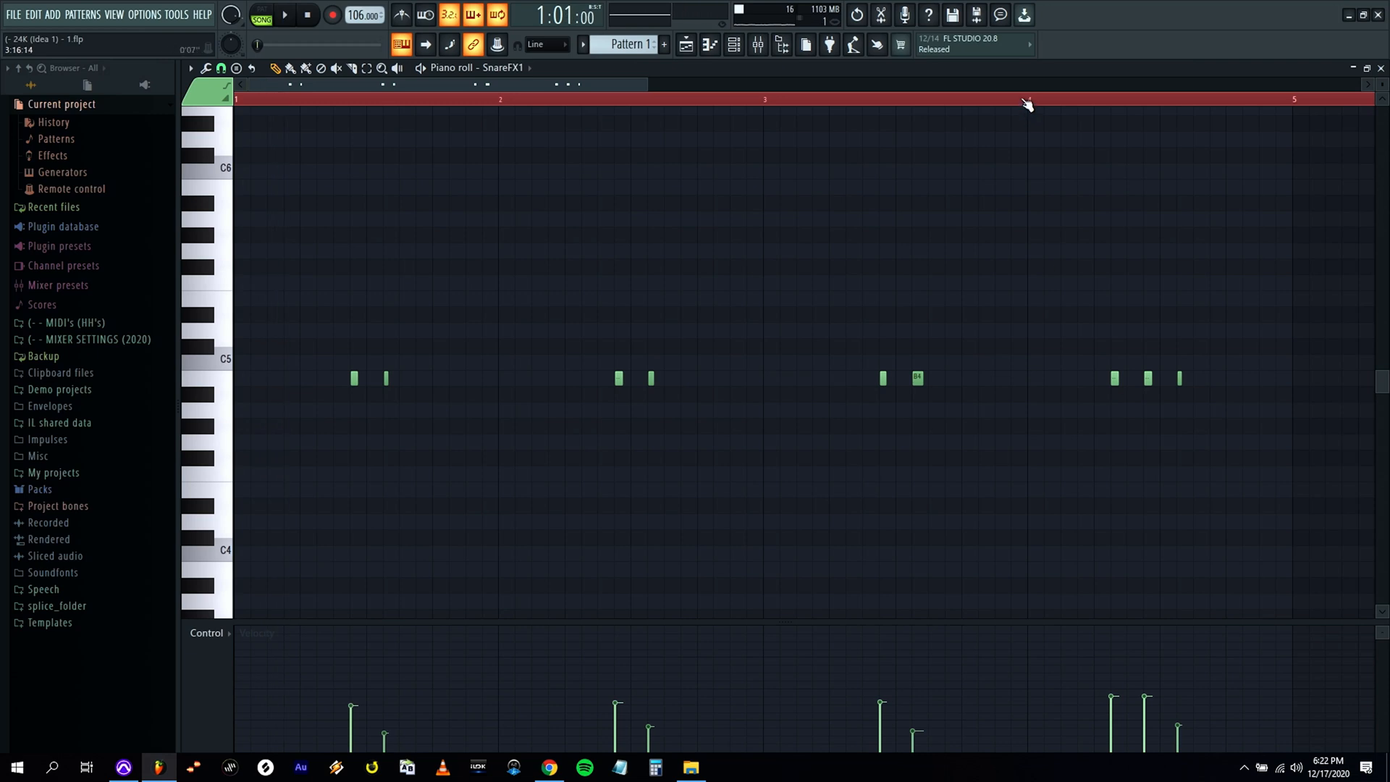
Add a soft B4 note just before the SnareFX1 pair in bar 4 and check it in playback.
{"action": "left_click", "coordinate": [1024, 101]}
{"action": "key", "text": "space"}
{"action": "left_click", "coordinate": [1116, 725]}
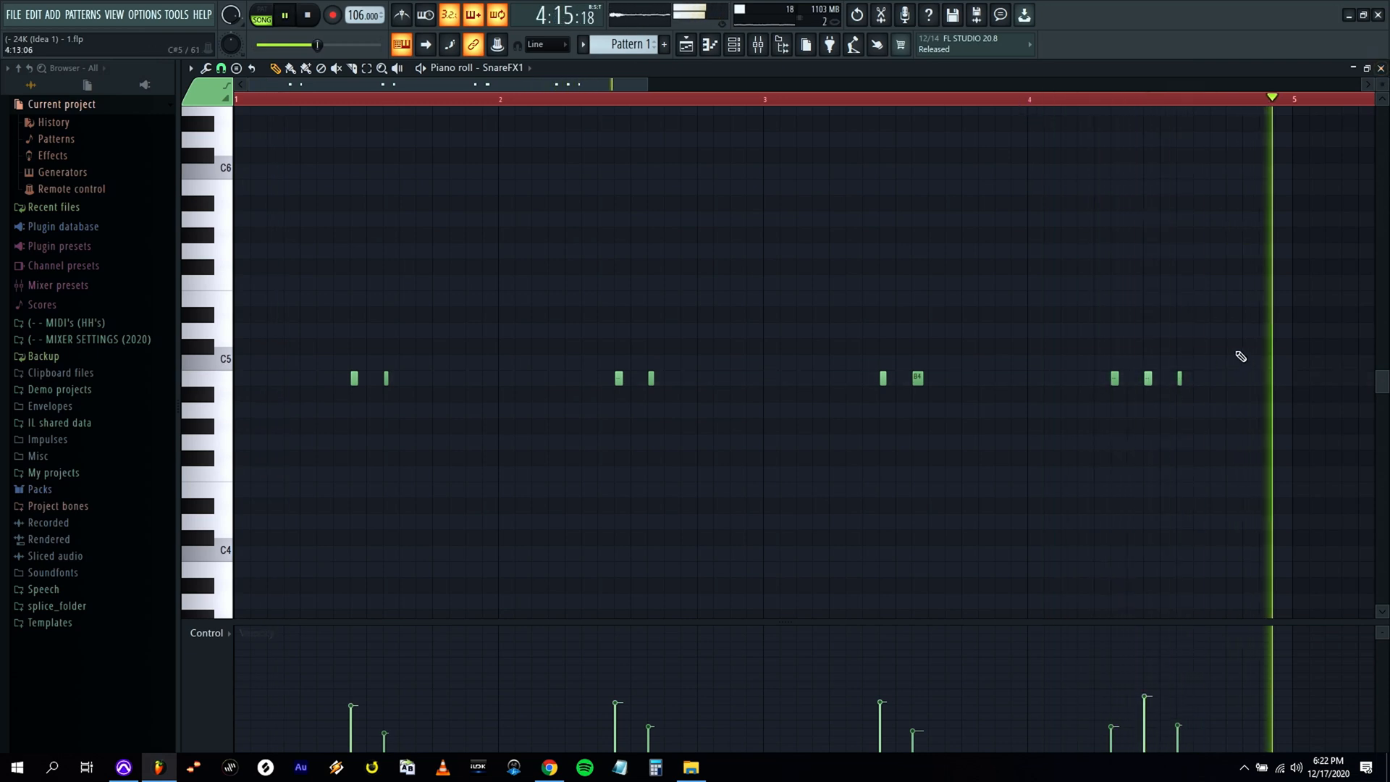
{"action": "left_click", "coordinate": [1380, 68]}
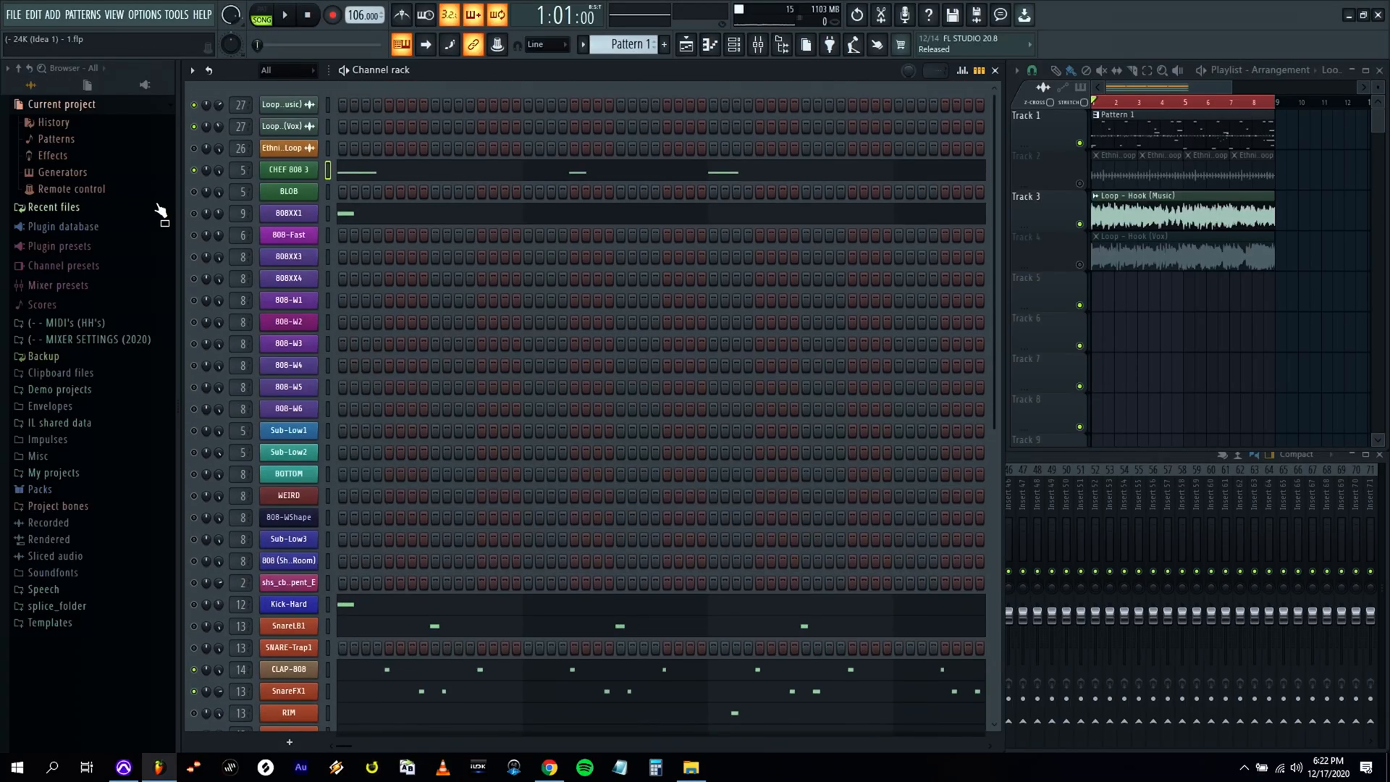
Play the beat from the start and review the SnareFX1 pattern against the other drum channels.
{"action": "scroll", "coordinate": [445, 323], "scroll_direction": "down", "scroll_amount": 3}
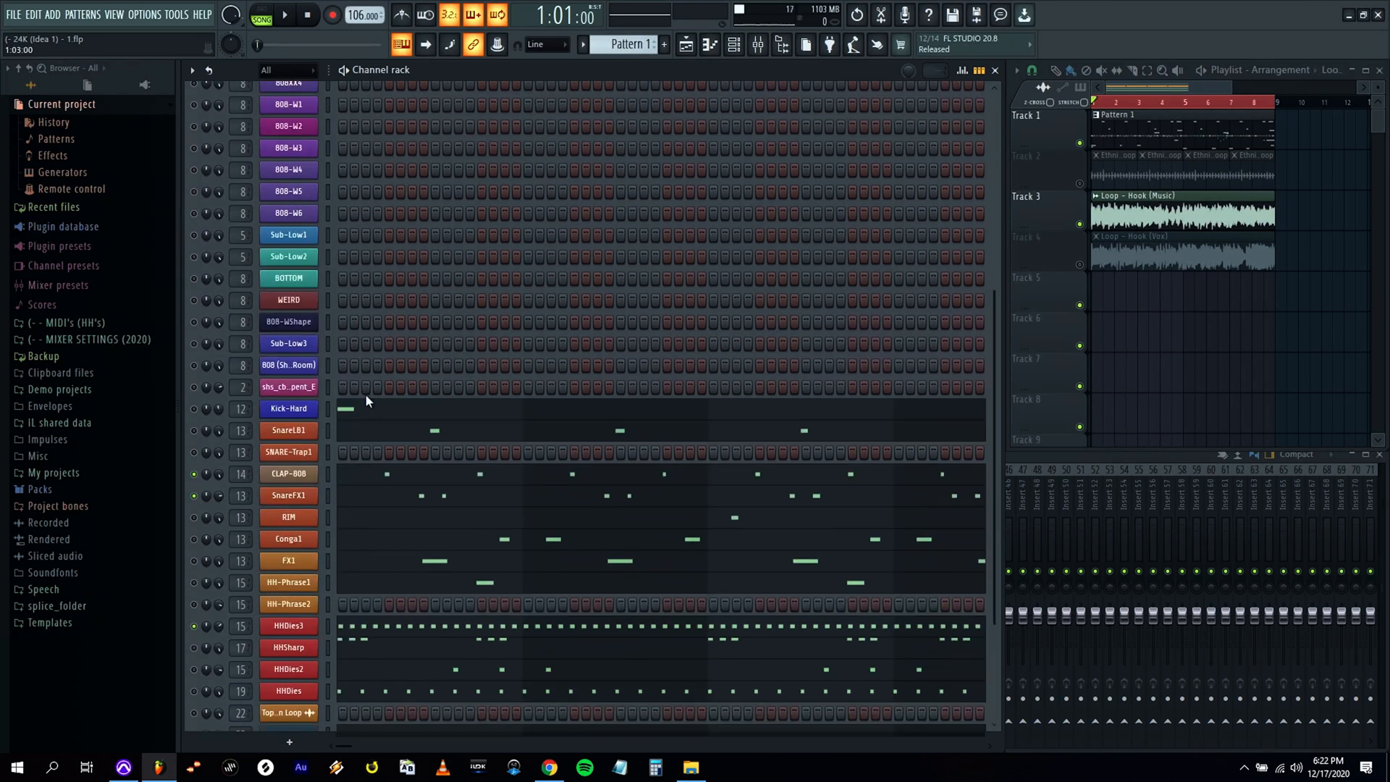
{"action": "key", "text": "space"}
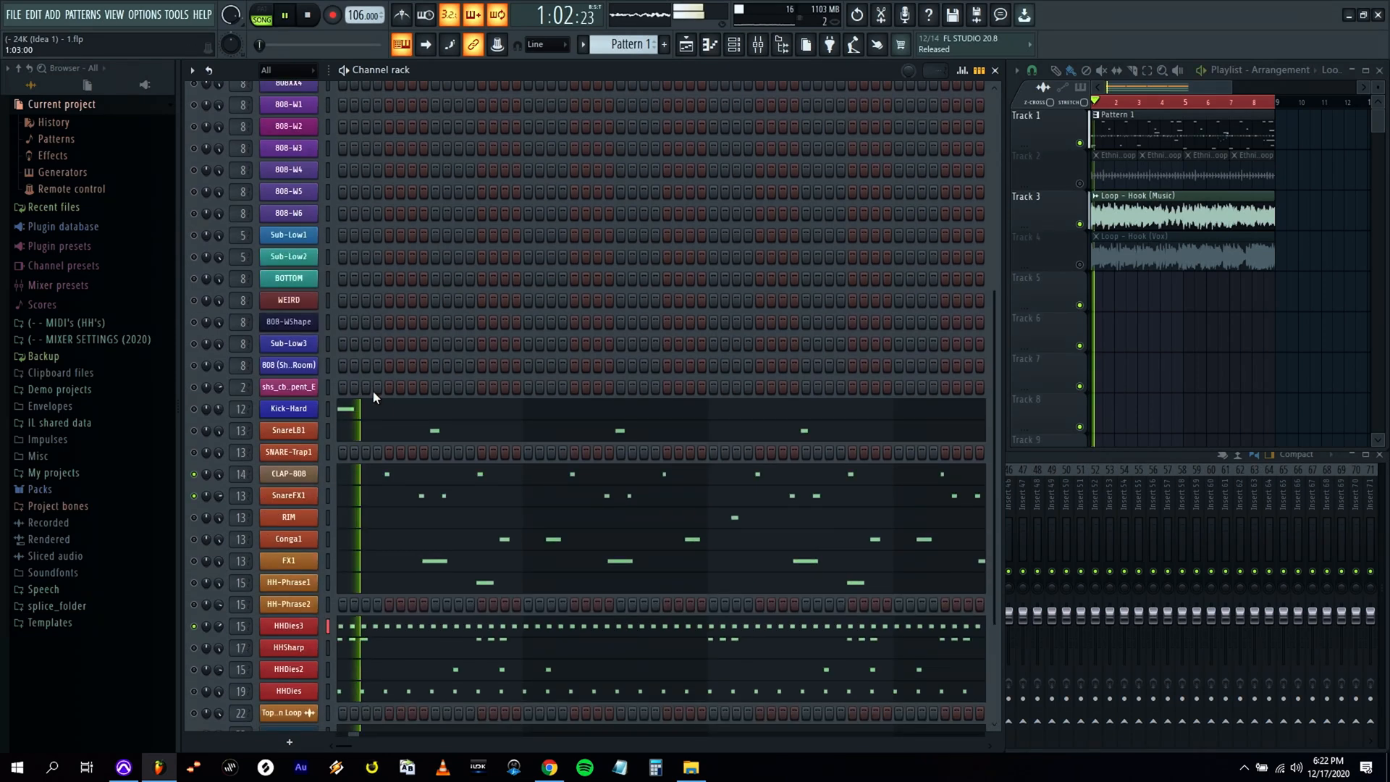
{"action": "left_click", "coordinate": [380, 495]}
{"action": "key", "text": "space"}
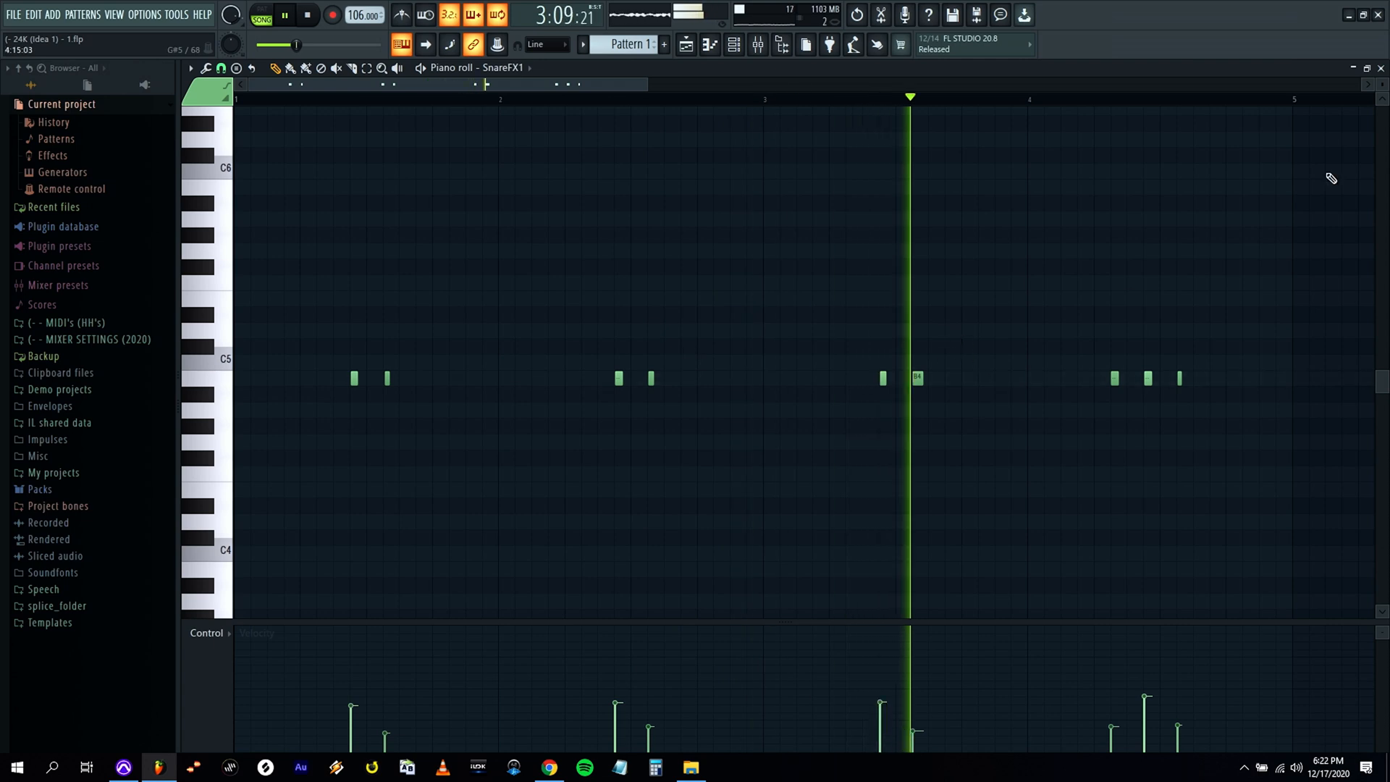
{"action": "left_click", "coordinate": [1381, 68]}
{"action": "scroll", "coordinate": [435, 362], "scroll_direction": "down", "scroll_amount": 2}
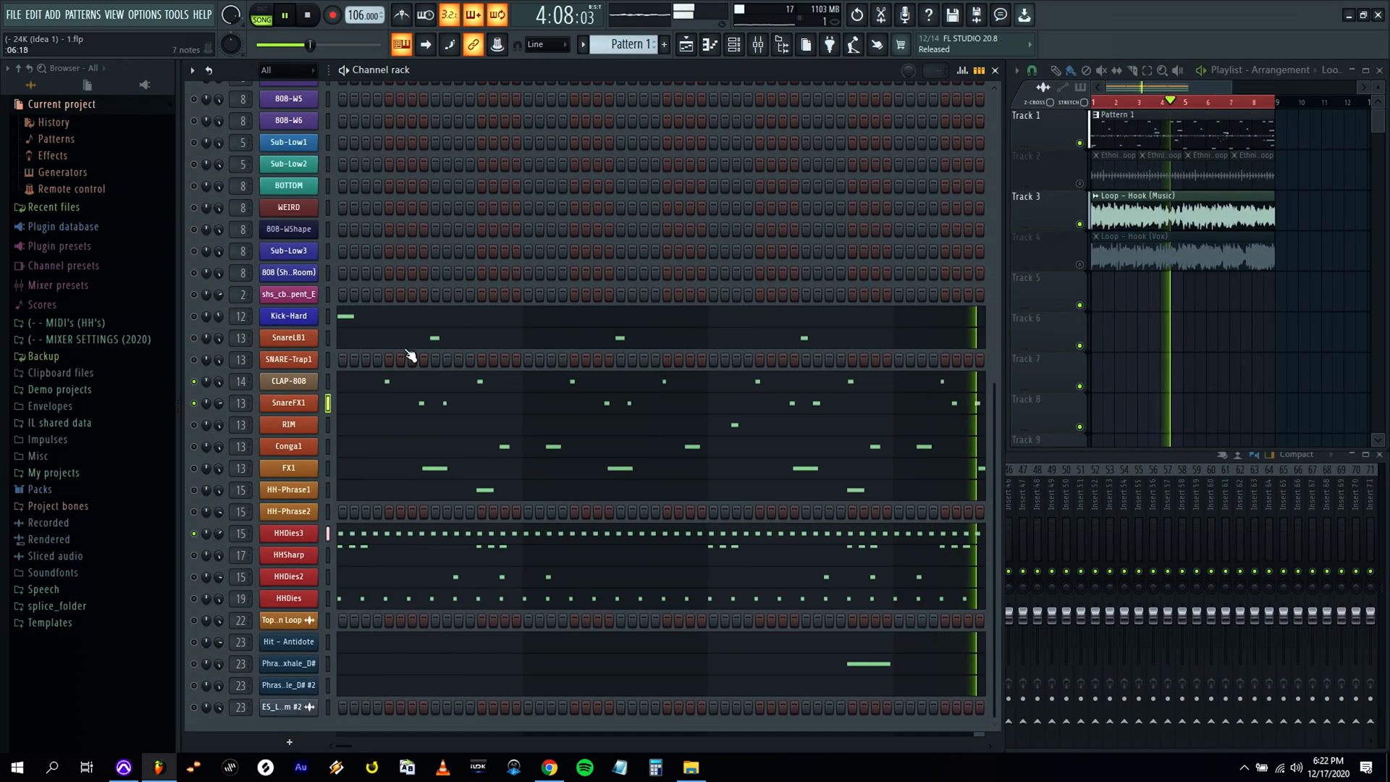
Delete the soft B4 note just before the SnareFX1 pair in bar 4 while the beat plays.
{"action": "left_click", "coordinate": [623, 398]}
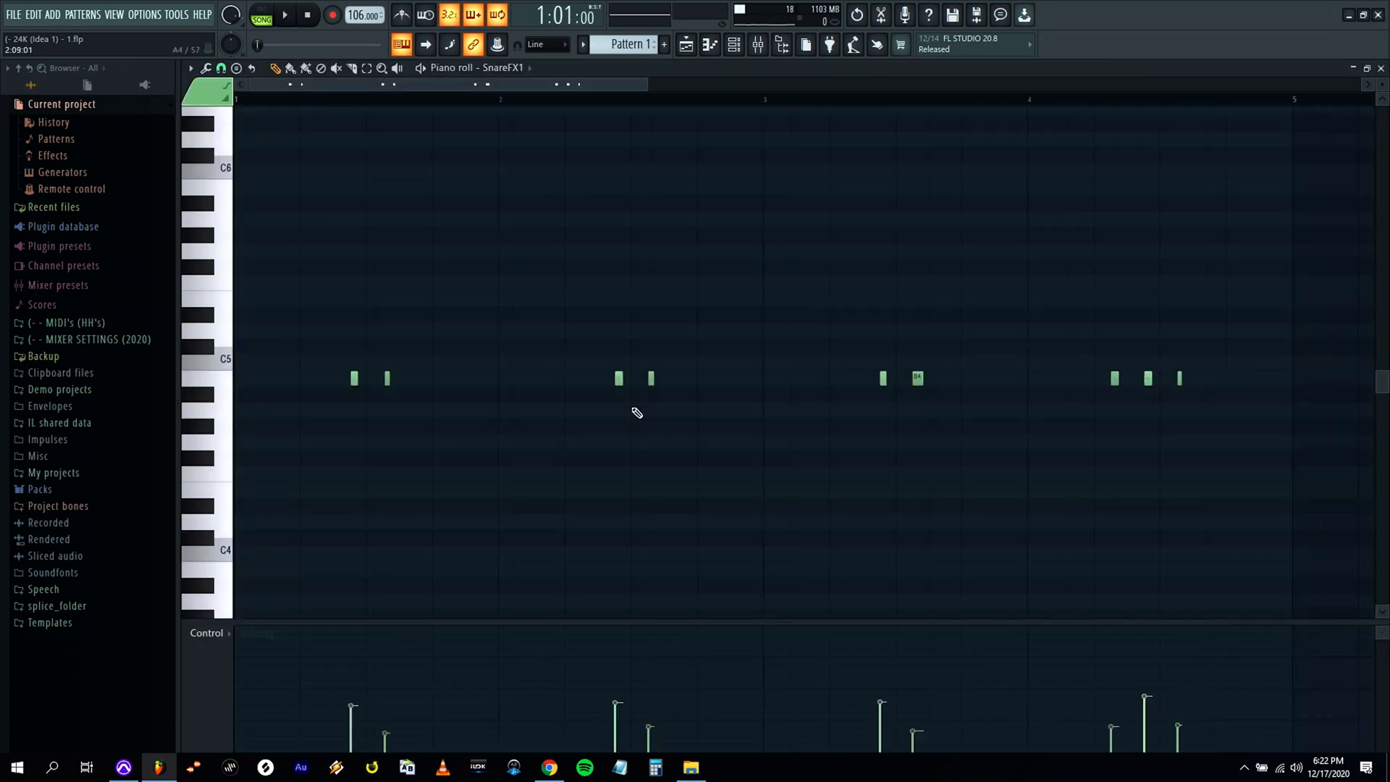
{"action": "key", "text": "space"}
{"action": "right_click", "coordinate": [1115, 379]}
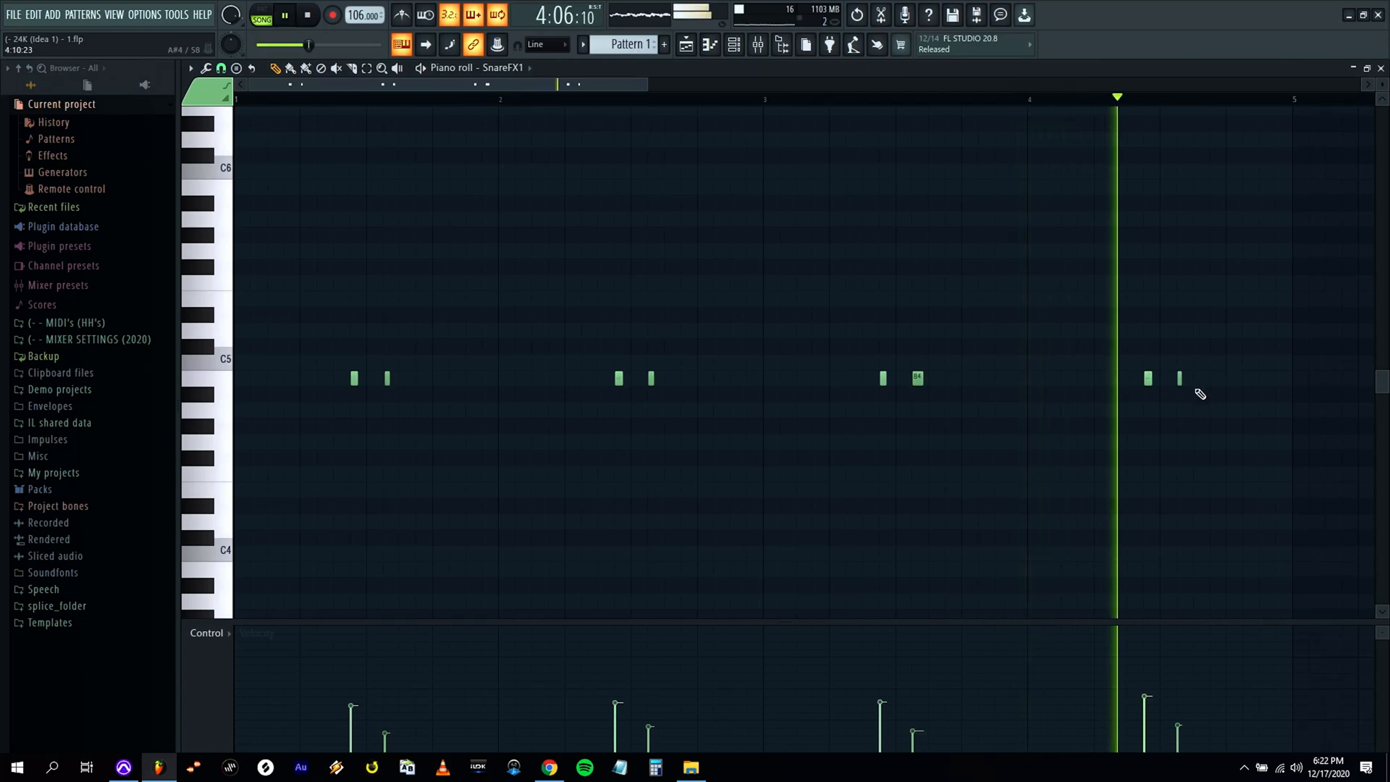
Add a short, soft B4 note to SnareFX1 at step 14 of bar 4, nudge it slightly late, and close the piano roll.
{"action": "left_click", "coordinate": [1261, 379]}
{"action": "left_click_drag", "start_coordinate": [1262, 379], "coordinate": [1245, 378]}
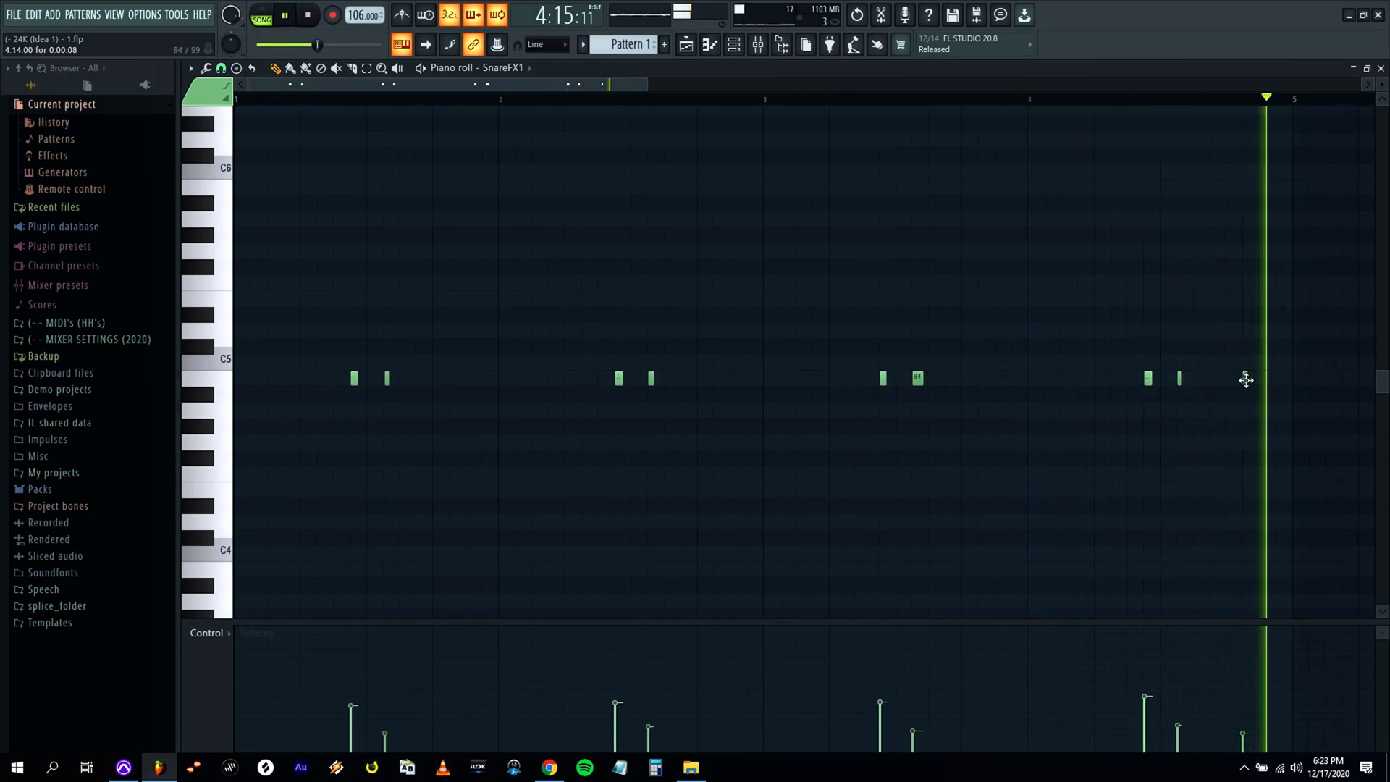
{"action": "left_click_drag", "start_coordinate": [1248, 380], "coordinate": [1251, 379]}
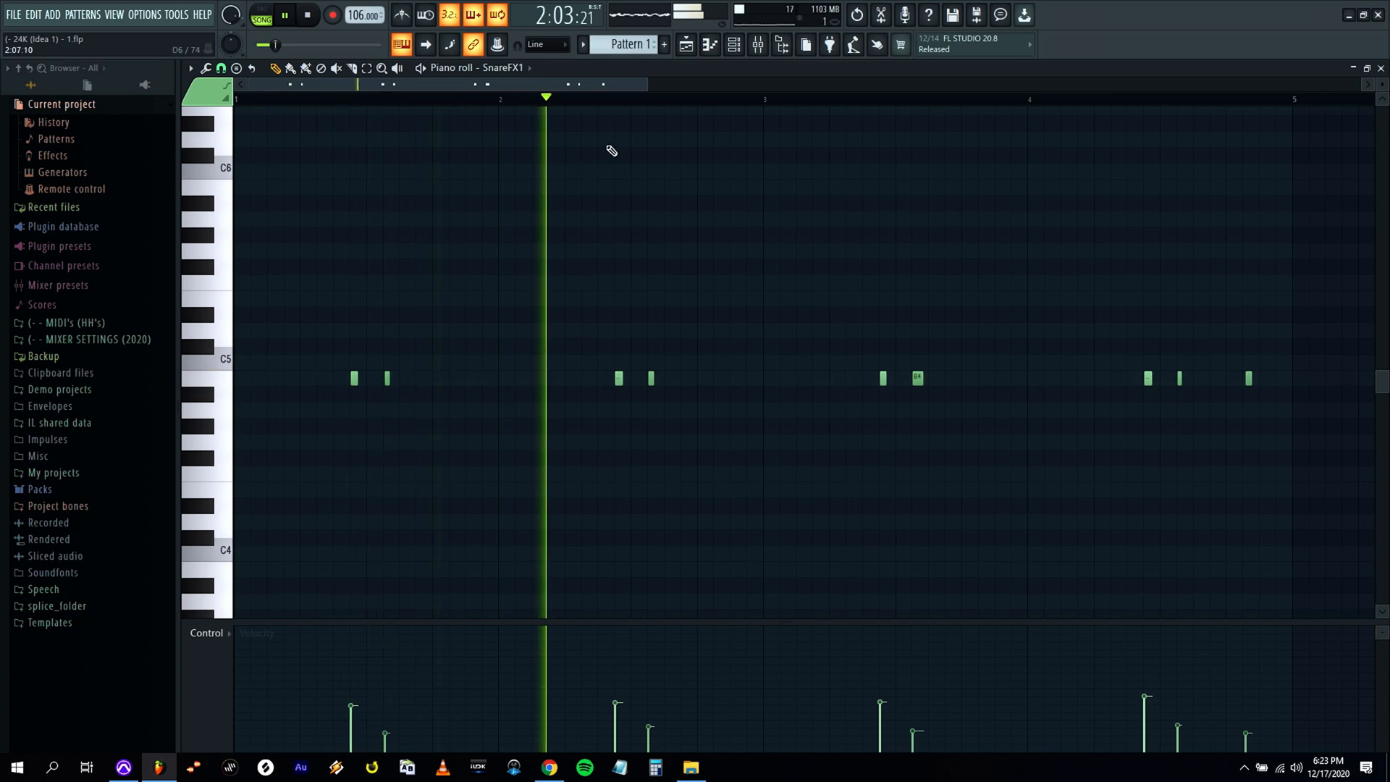
{"action": "left_click", "coordinate": [1381, 68]}
{"action": "left_click", "coordinate": [25, 16]}
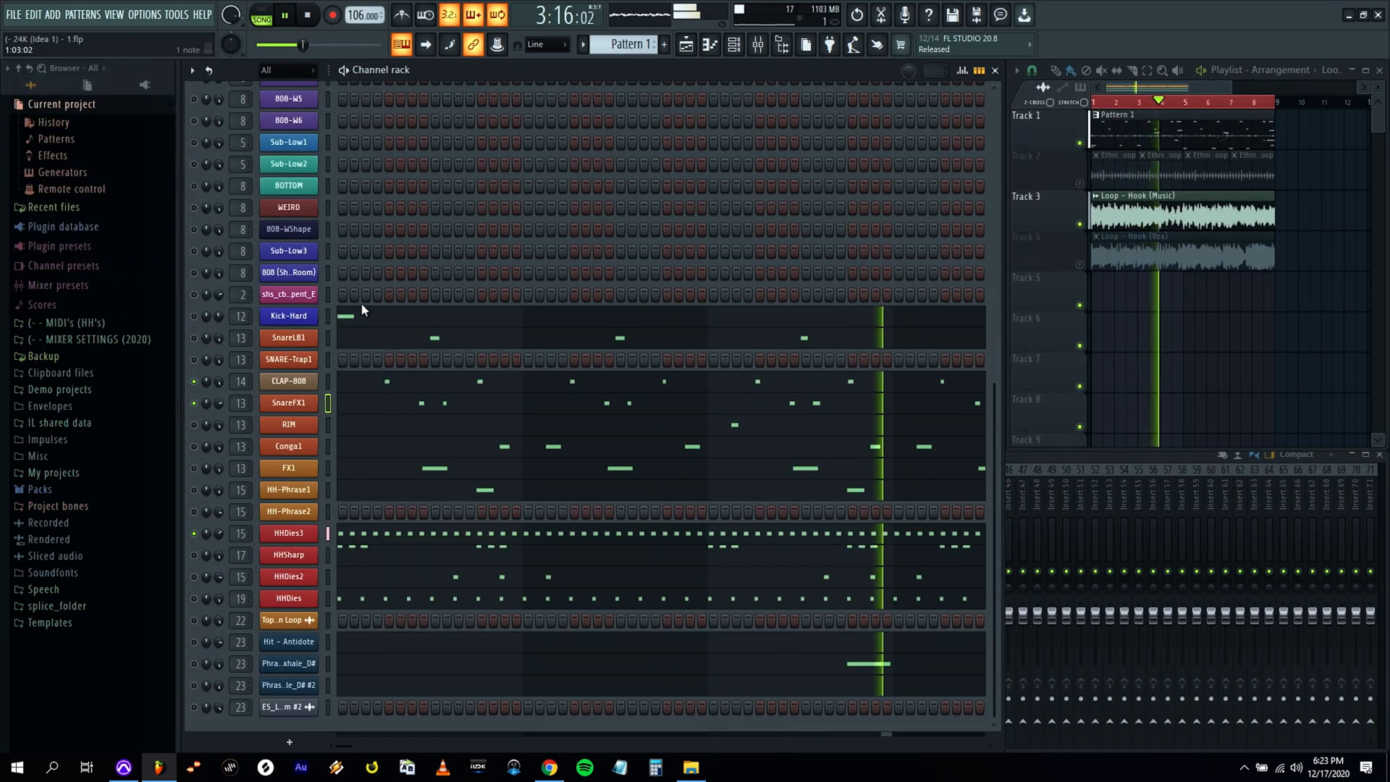
Review the channel patterns during playback, stop the beat, and select the HH-Phrase1 channel.
{"action": "scroll", "coordinate": [368, 292], "scroll_direction": "up", "scroll_amount": 5}
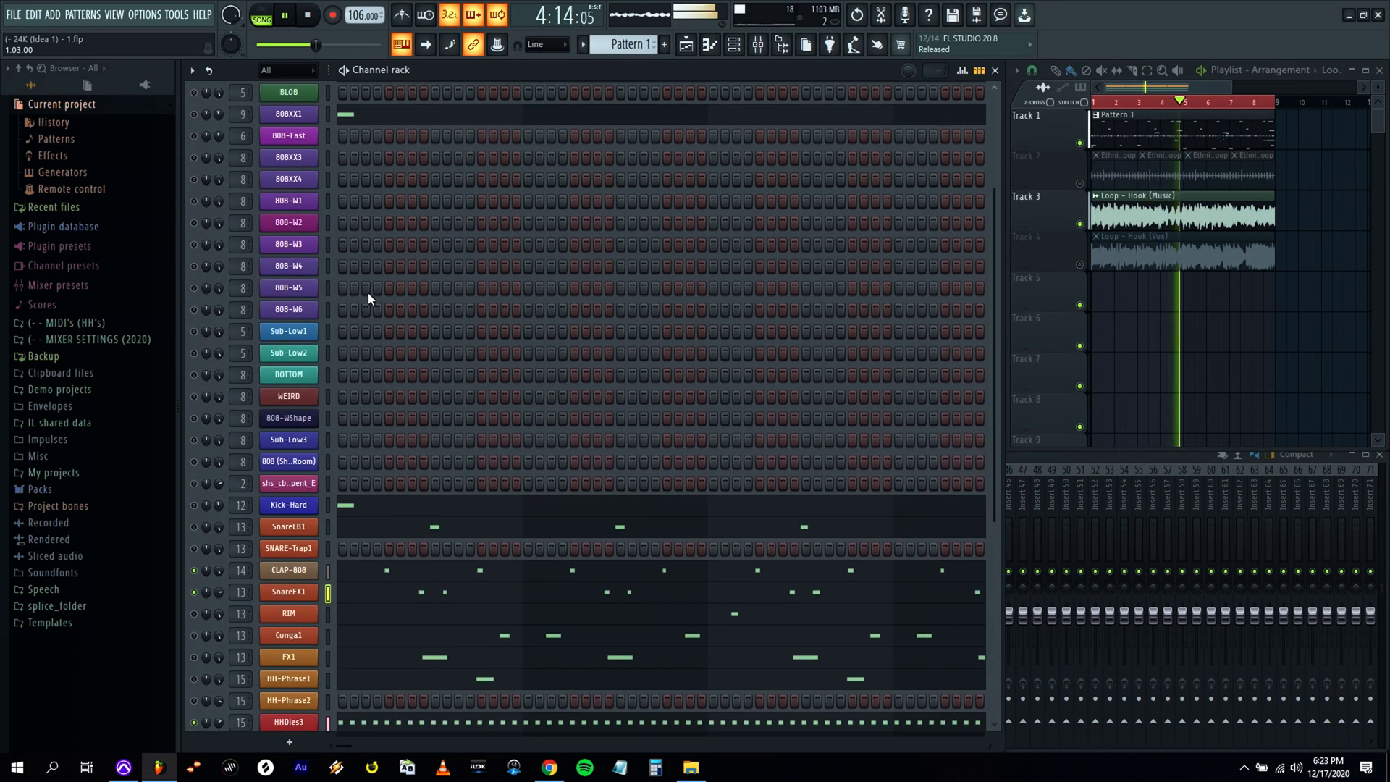
{"action": "scroll", "coordinate": [670, 338], "scroll_direction": "down", "scroll_amount": 3}
{"action": "key", "text": "space"}
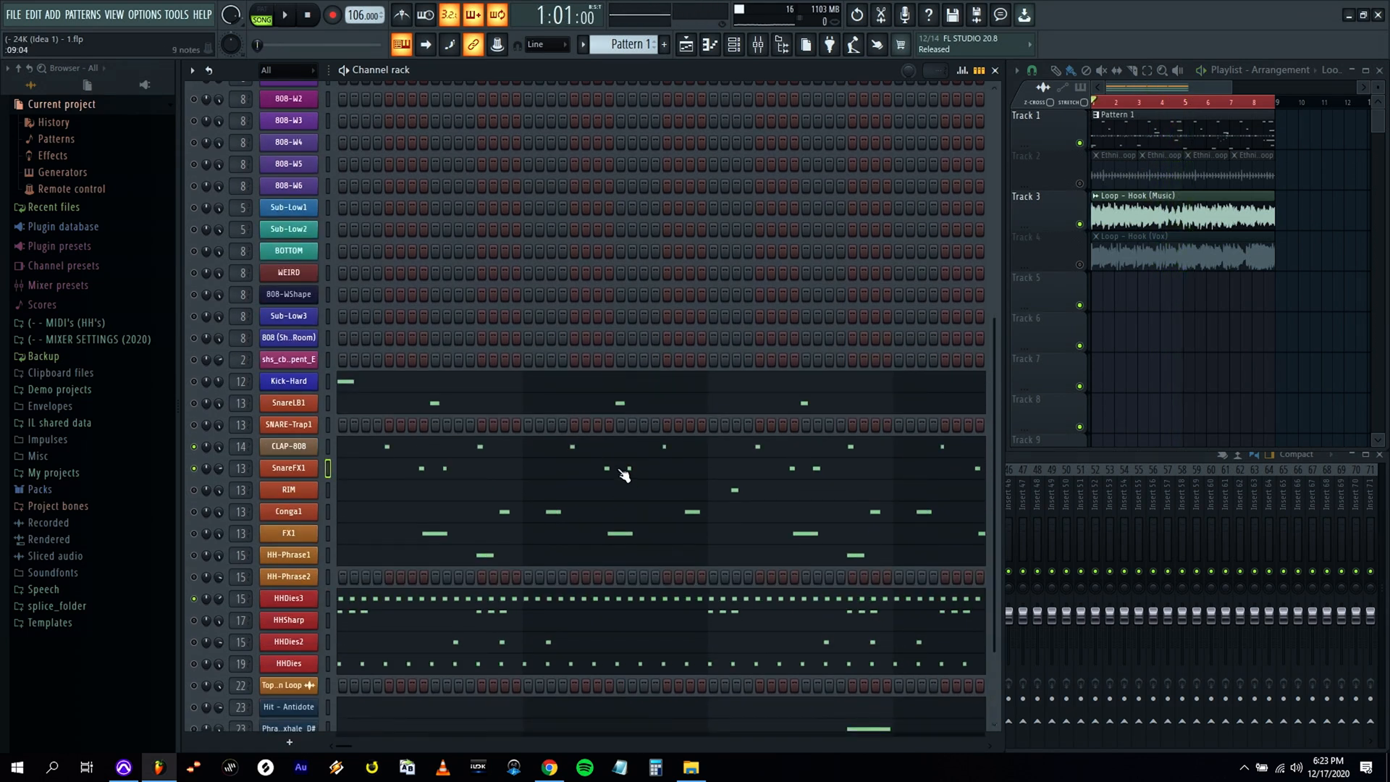
{"action": "left_click", "coordinate": [622, 472]}
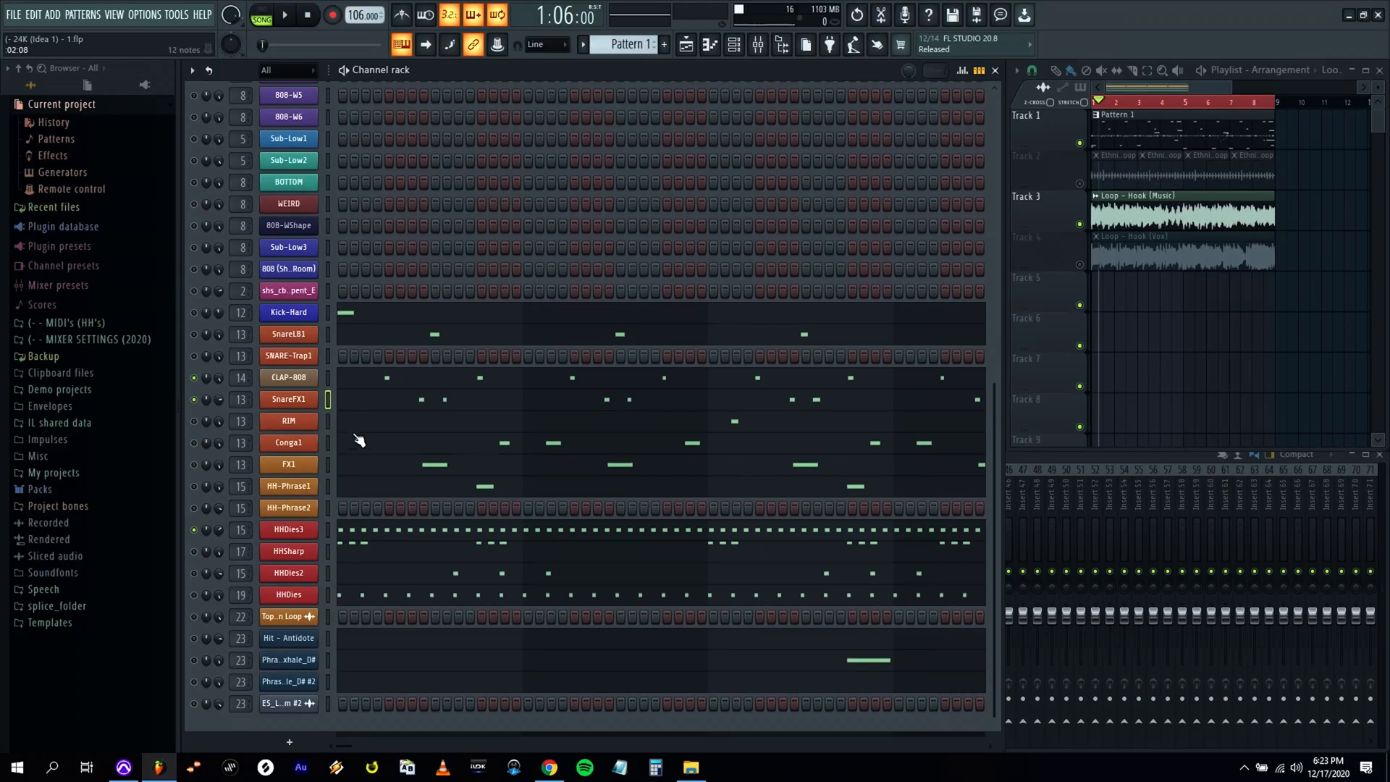
{"action": "left_click", "coordinate": [328, 490]}
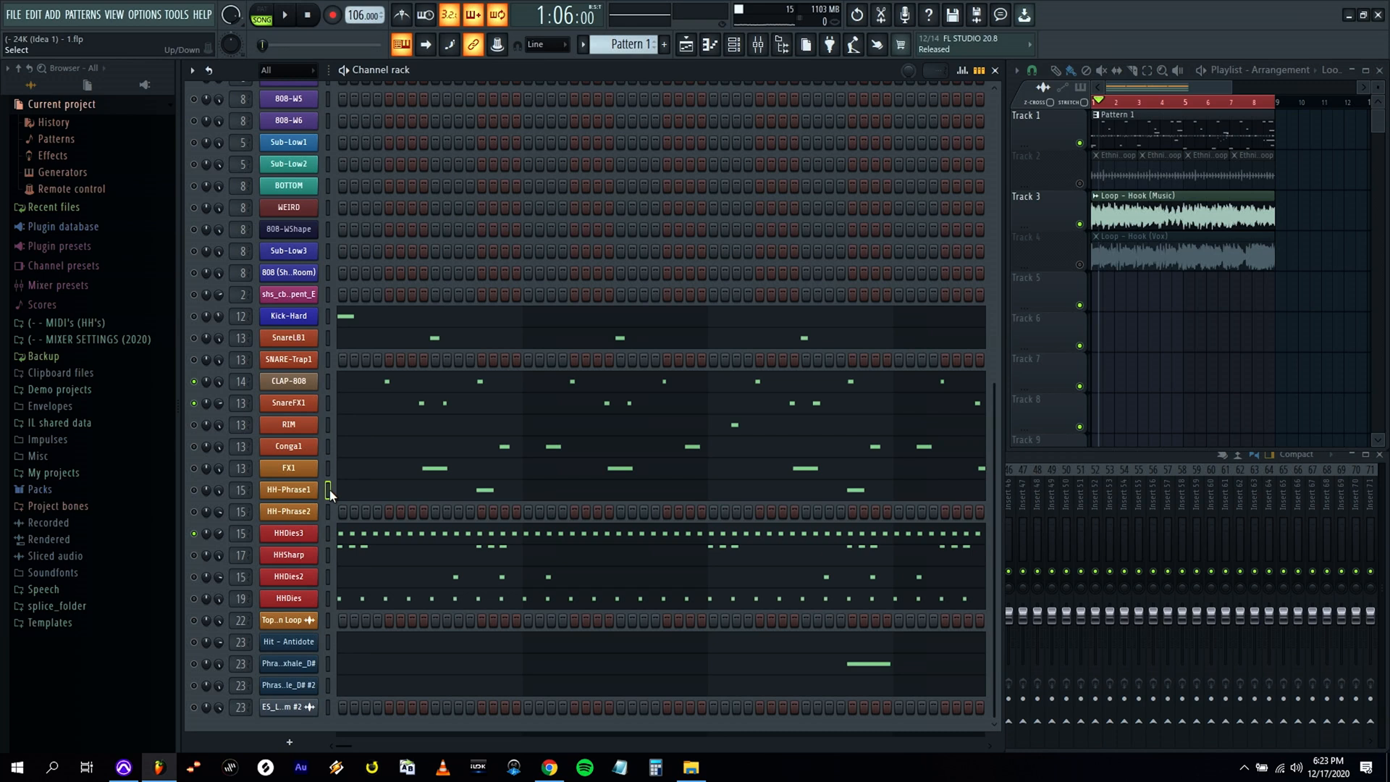
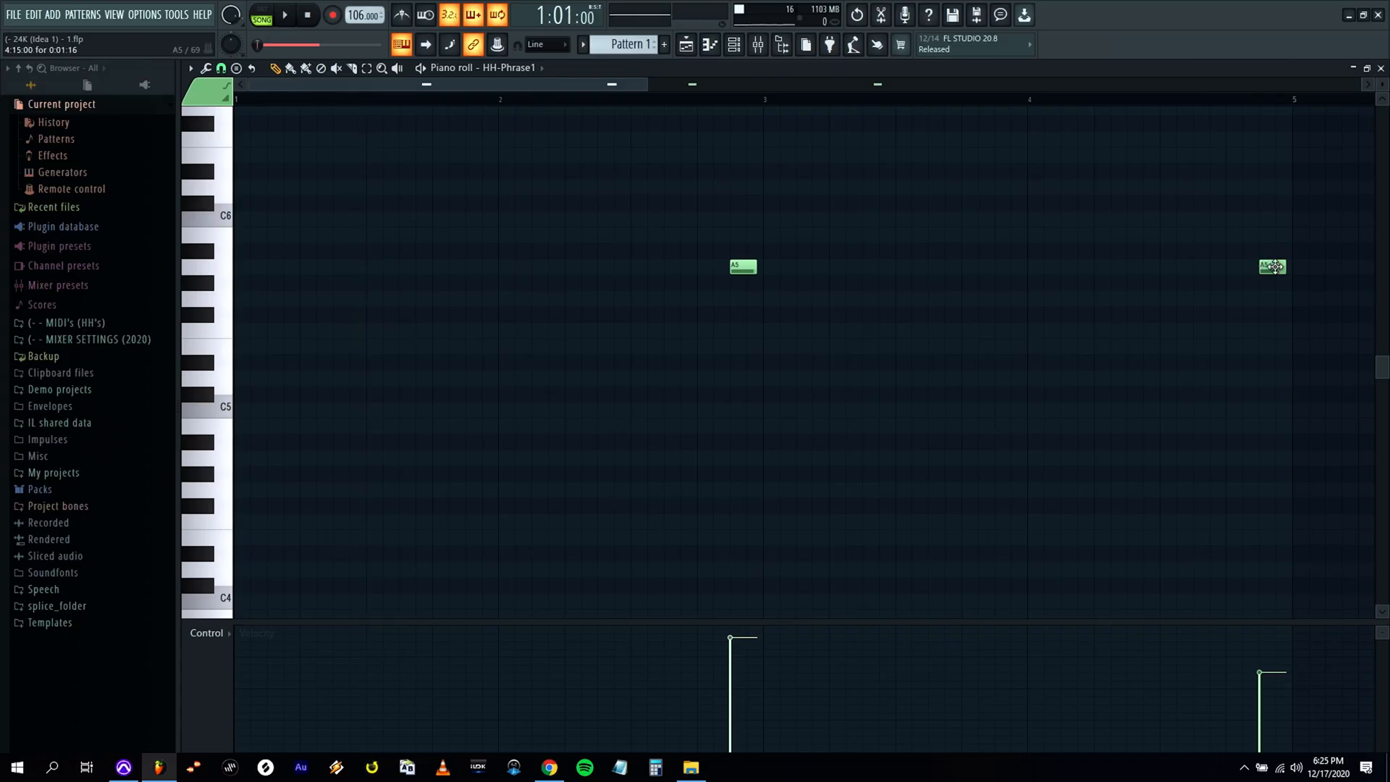
Shorten the HH-Phrase1 note ending bar 4 and lower the velocity of both A5 notes while auditioning the beat.
{"action": "key", "text": "space"}
{"action": "left_click", "coordinate": [1230, 100]}
{"action": "left_click", "coordinate": [1268, 684]}
{"action": "key", "text": "space"}
{"action": "key", "text": "space"}
{"action": "key", "text": "space"}
{"action": "left_click", "coordinate": [1268, 699]}
{"action": "key", "text": "space"}
{"action": "left_click", "coordinate": [1077, 100]}
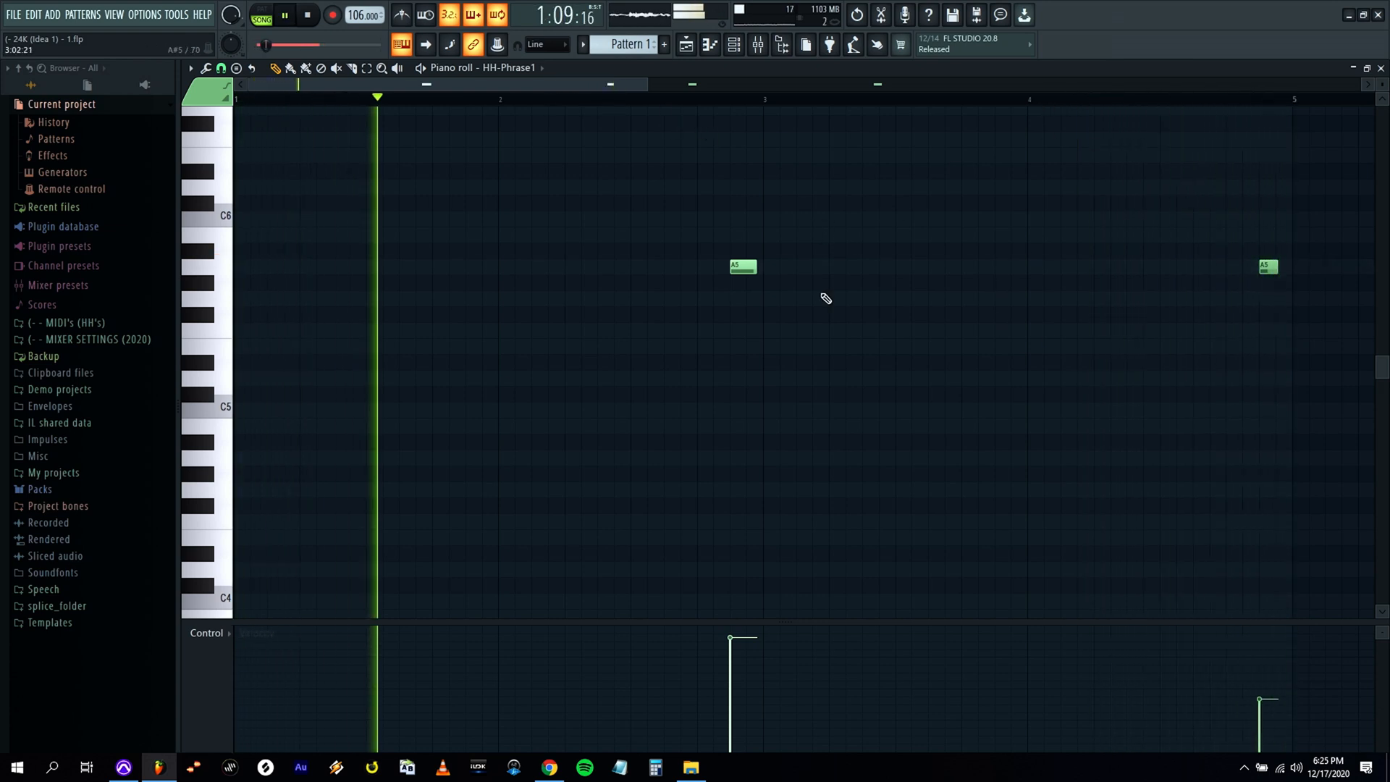
{"action": "left_click", "coordinate": [745, 673]}
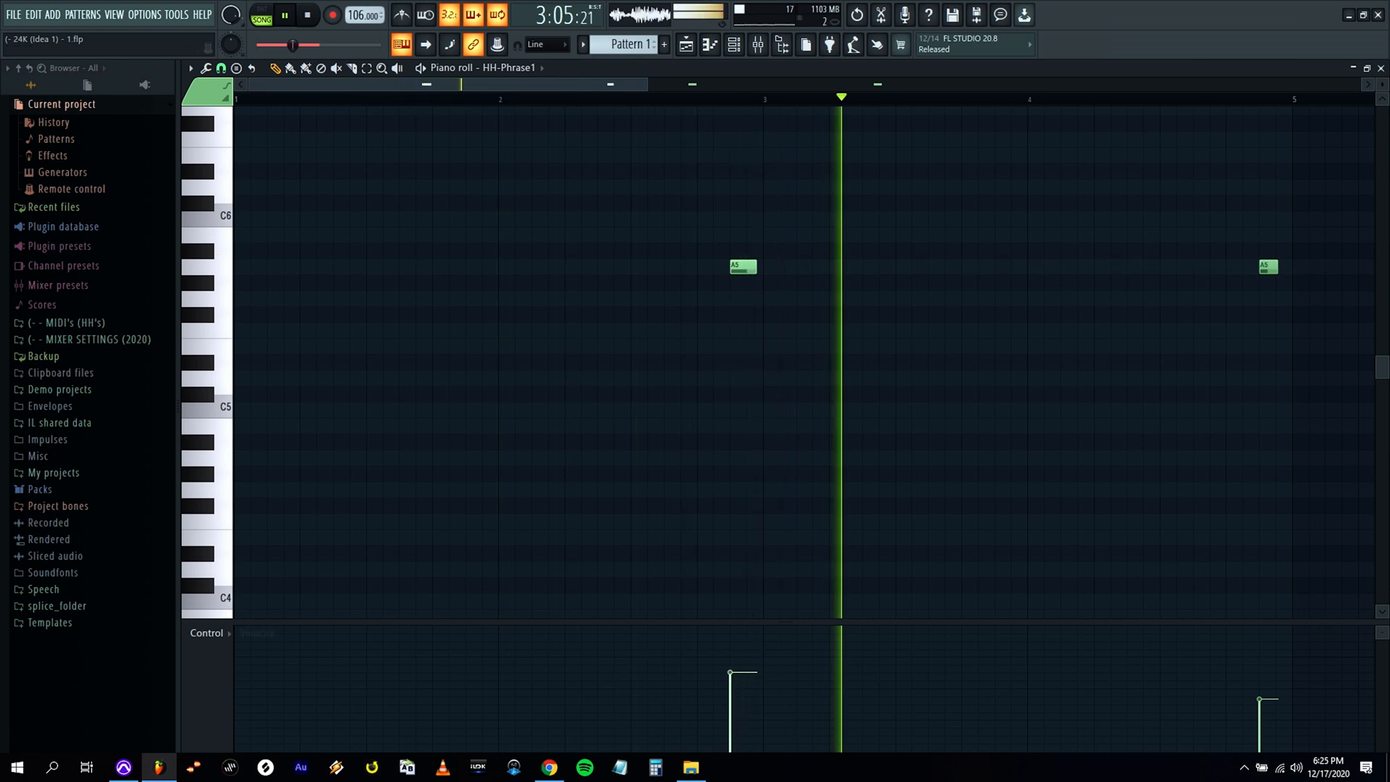
Delete every CHEF 808 3 note except the opening F#4, and close its piano roll.
{"action": "key", "text": "F7"}
{"action": "scroll", "coordinate": [537, 271], "scroll_direction": "up", "scroll_amount": 6}
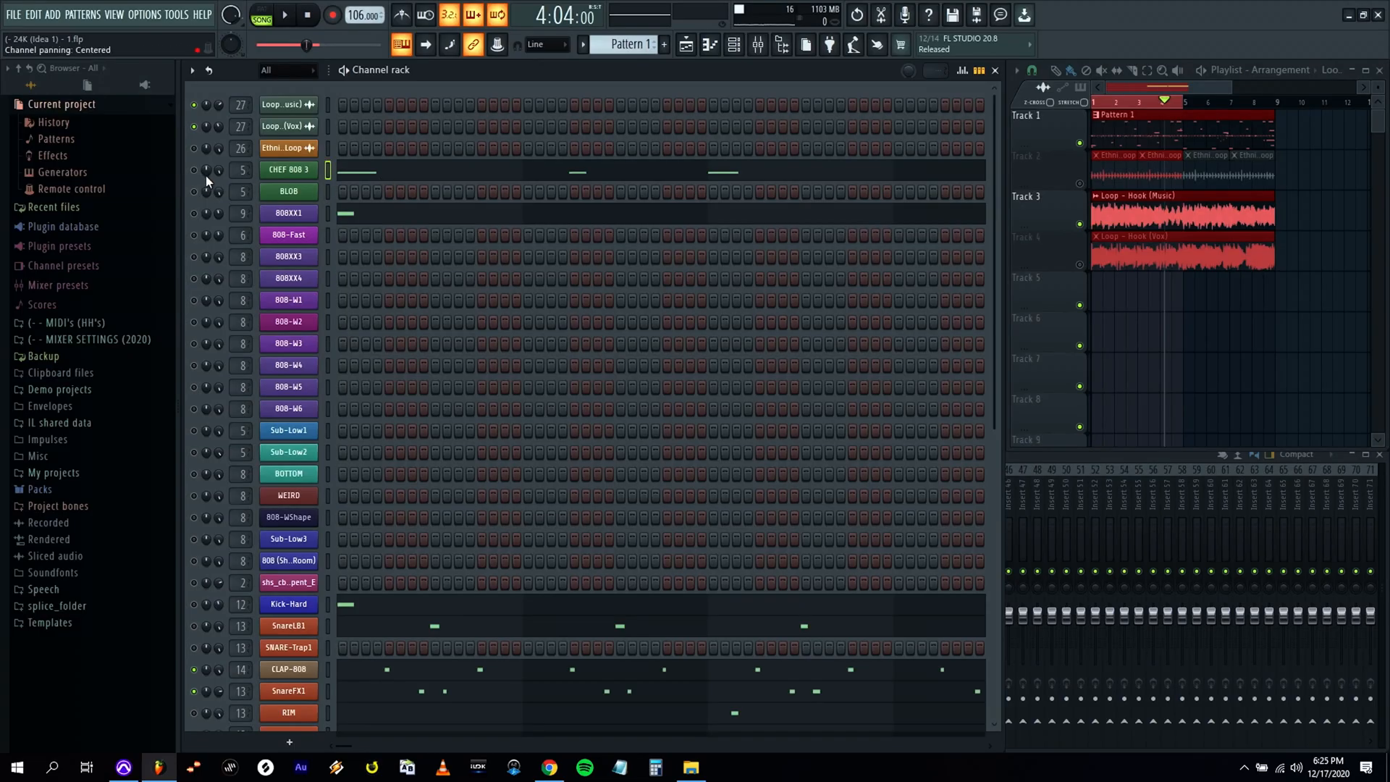
{"action": "left_click", "coordinate": [439, 172]}
{"action": "scroll", "coordinate": [450, 280], "scroll_direction": "down", "scroll_amount": 3}
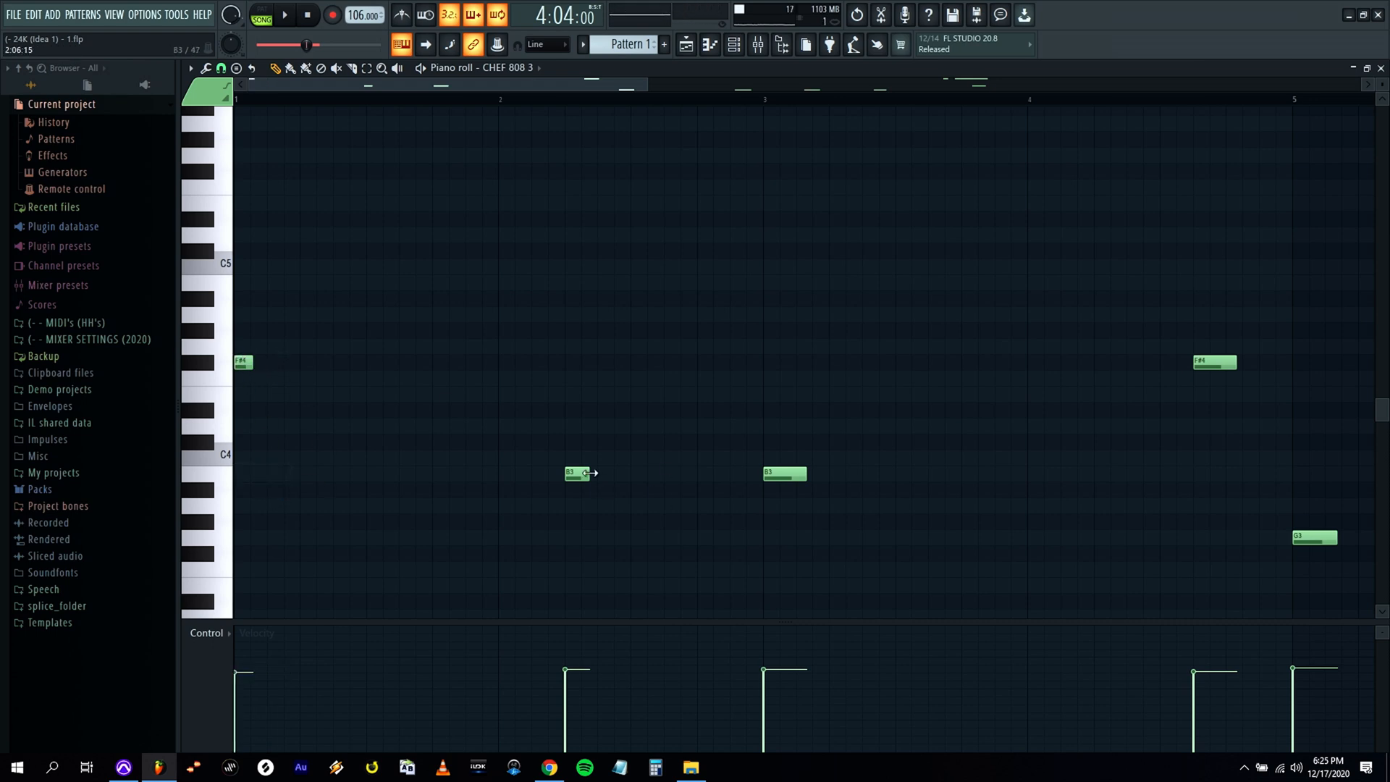
{"action": "left_click_drag", "start_coordinate": [655, 86], "coordinate": [973, 85]}
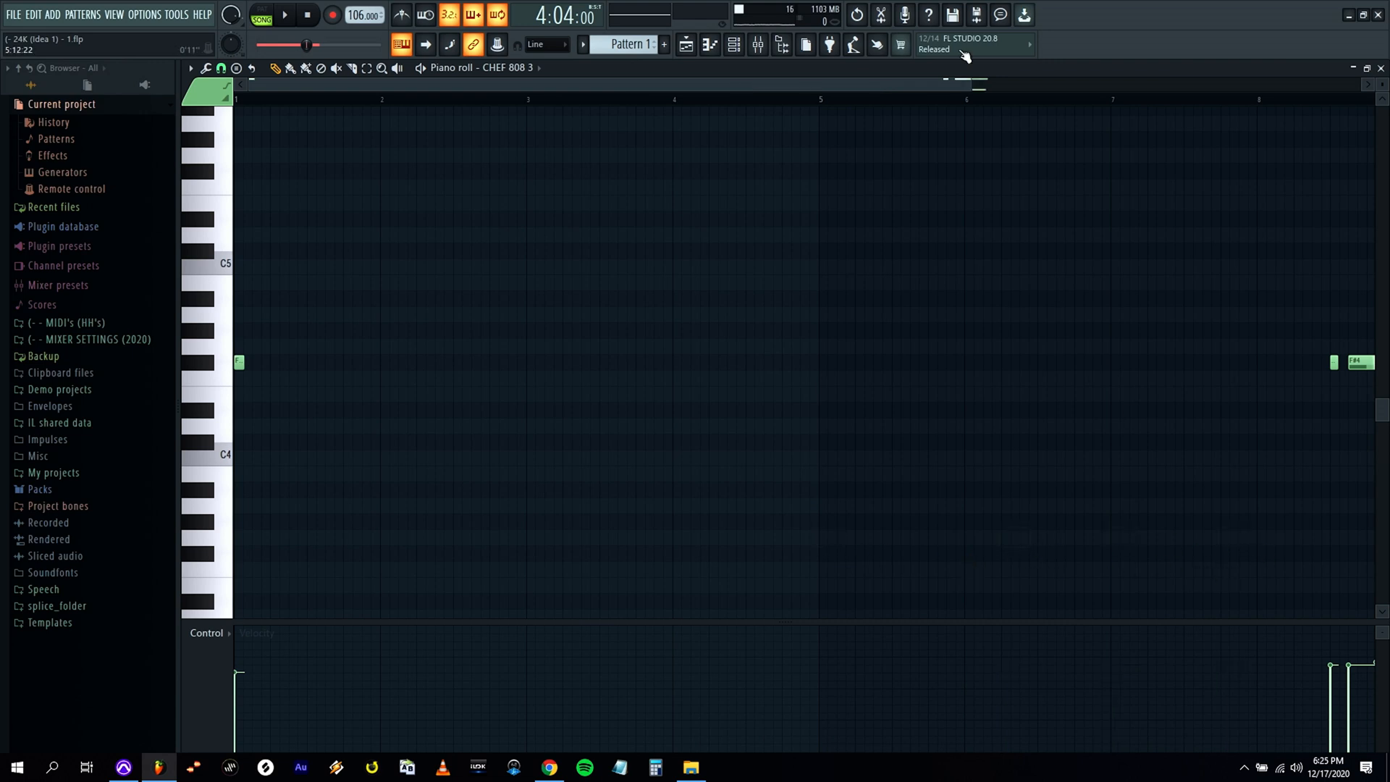
{"action": "left_click_drag", "start_coordinate": [968, 86], "coordinate": [1129, 92]}
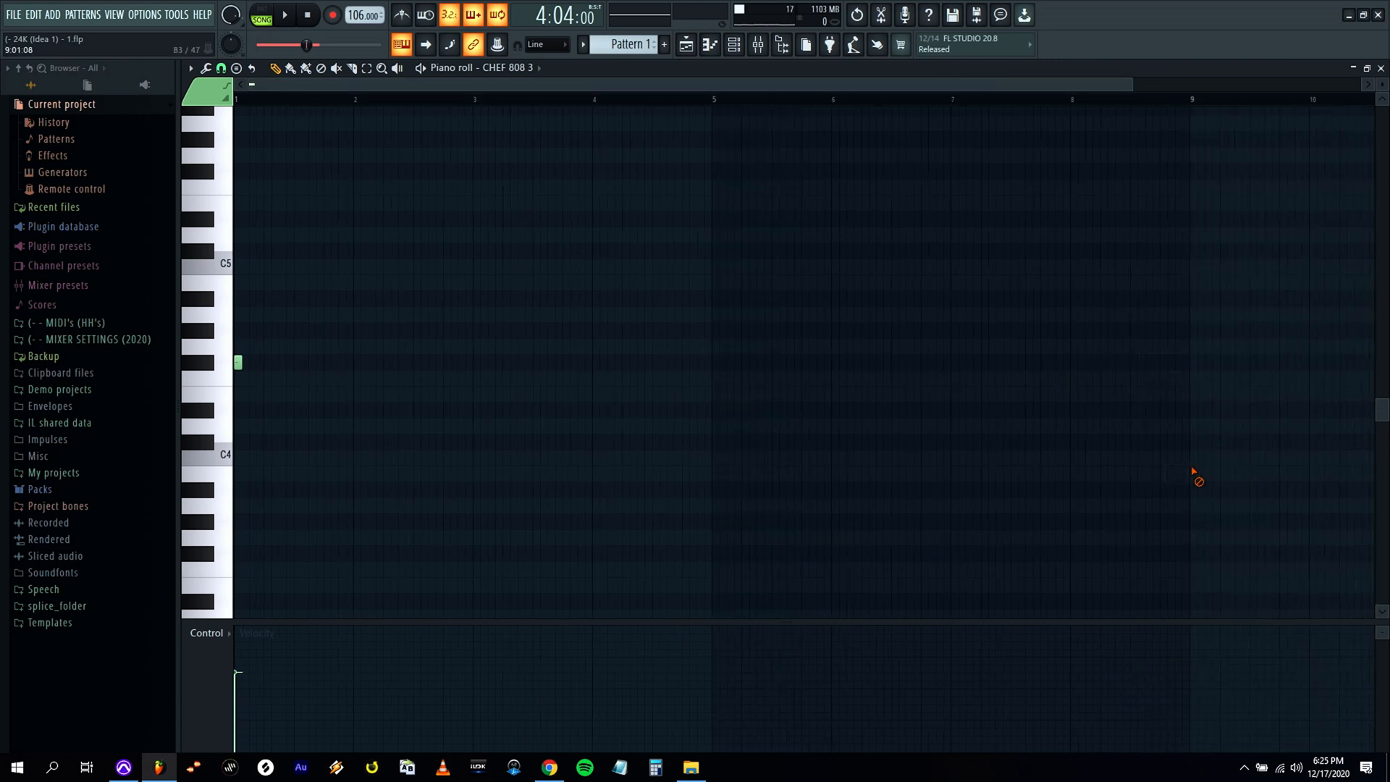
{"action": "left_click_drag", "start_coordinate": [1021, 90], "coordinate": [514, 89]}
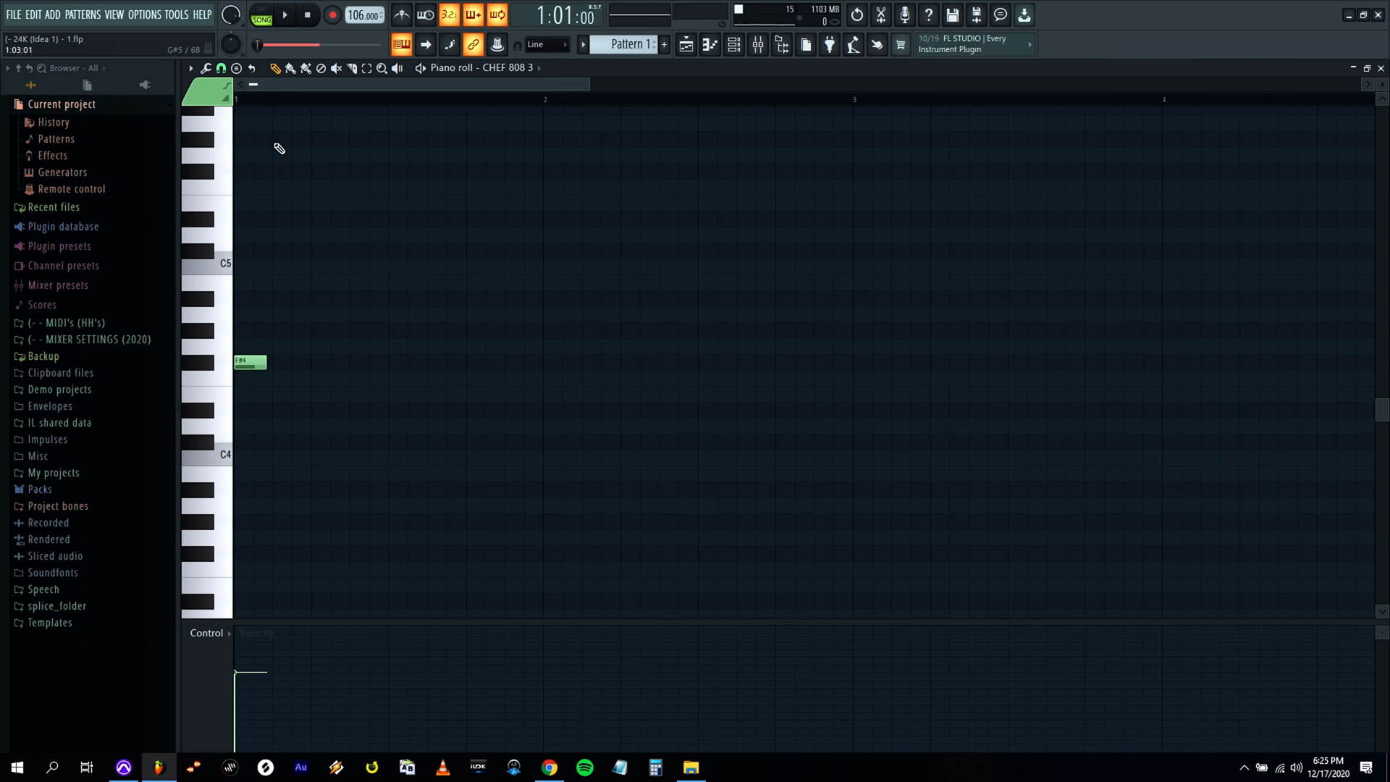
{"action": "left_click", "coordinate": [1381, 67]}
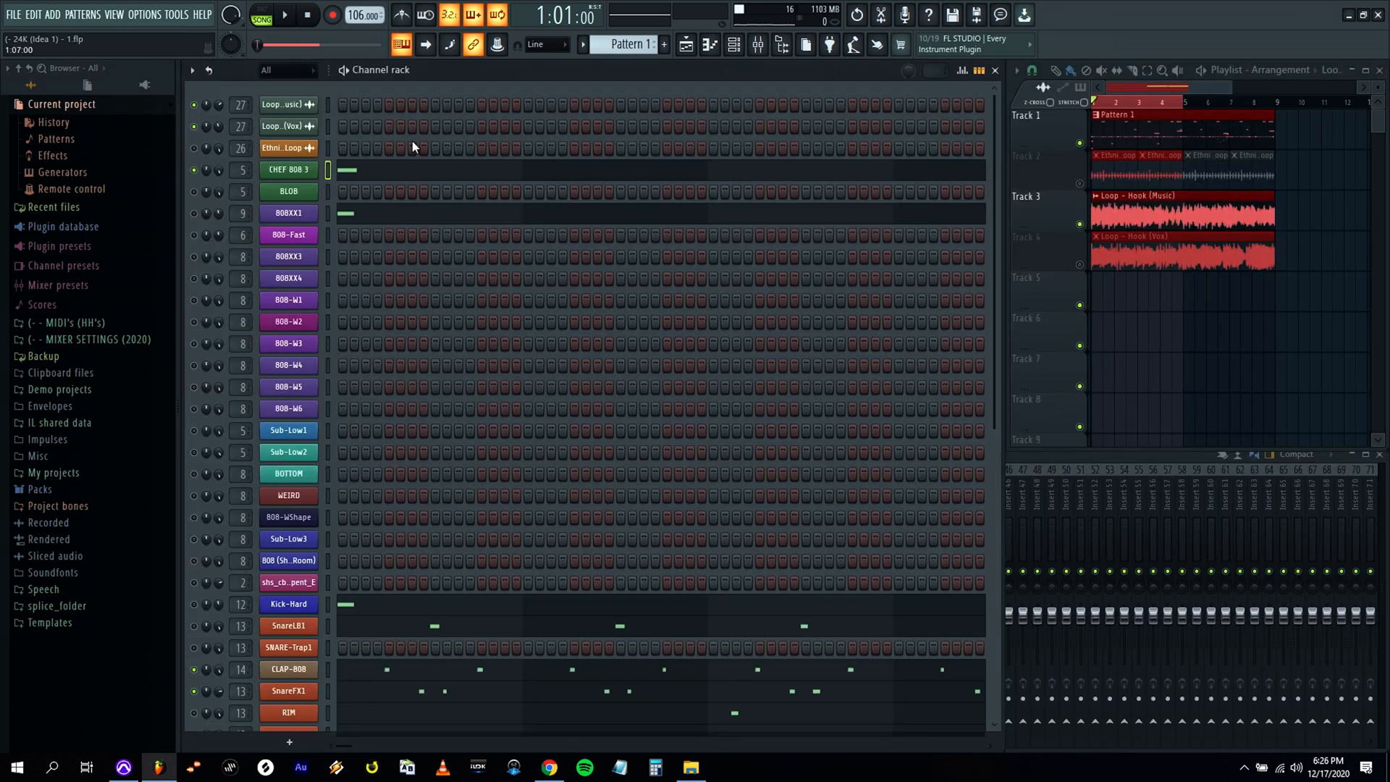
In 808XX1's piano roll, add short F#4 notes at steps 11 and 14 of bar 1 and a C#4 at the start of bar 2.
{"action": "left_click", "coordinate": [330, 188]}
{"action": "key", "text": "z"}
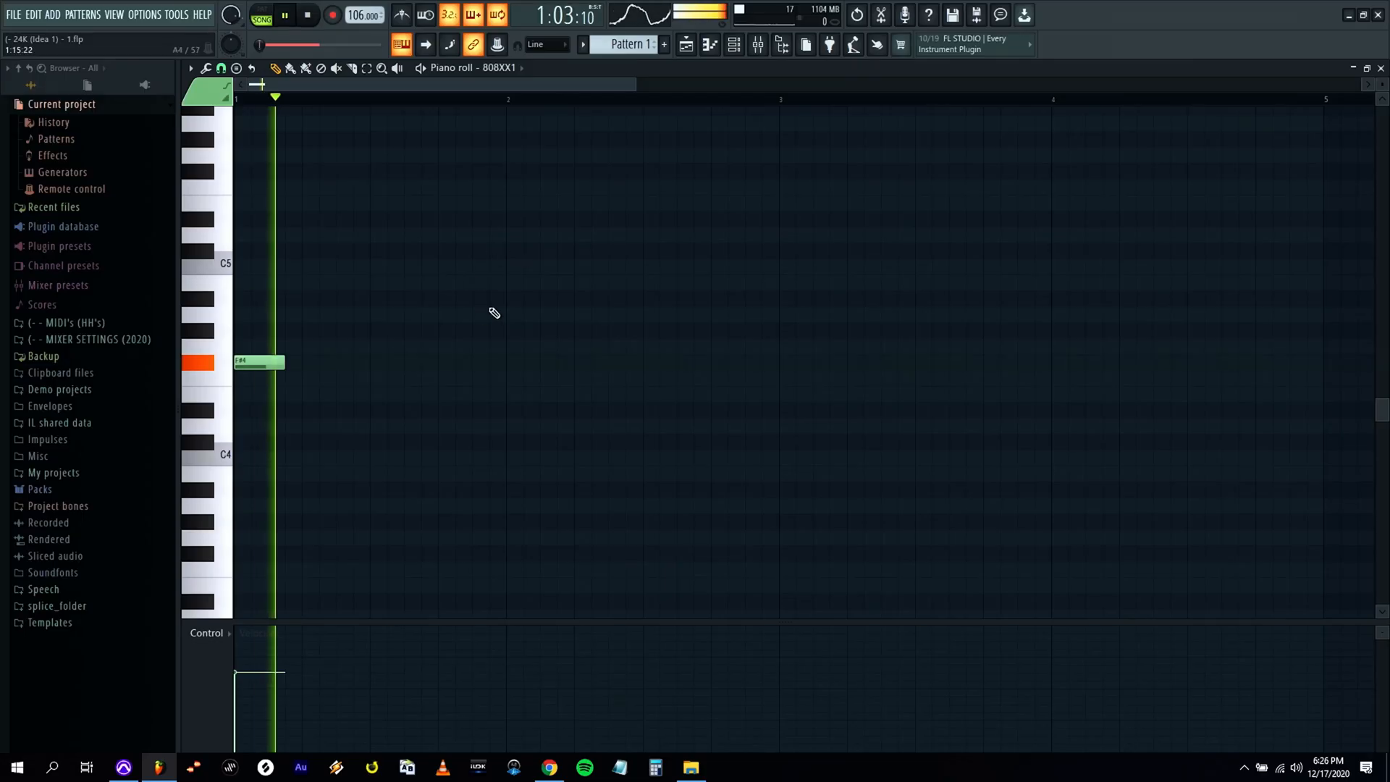
{"action": "key", "text": "space"}
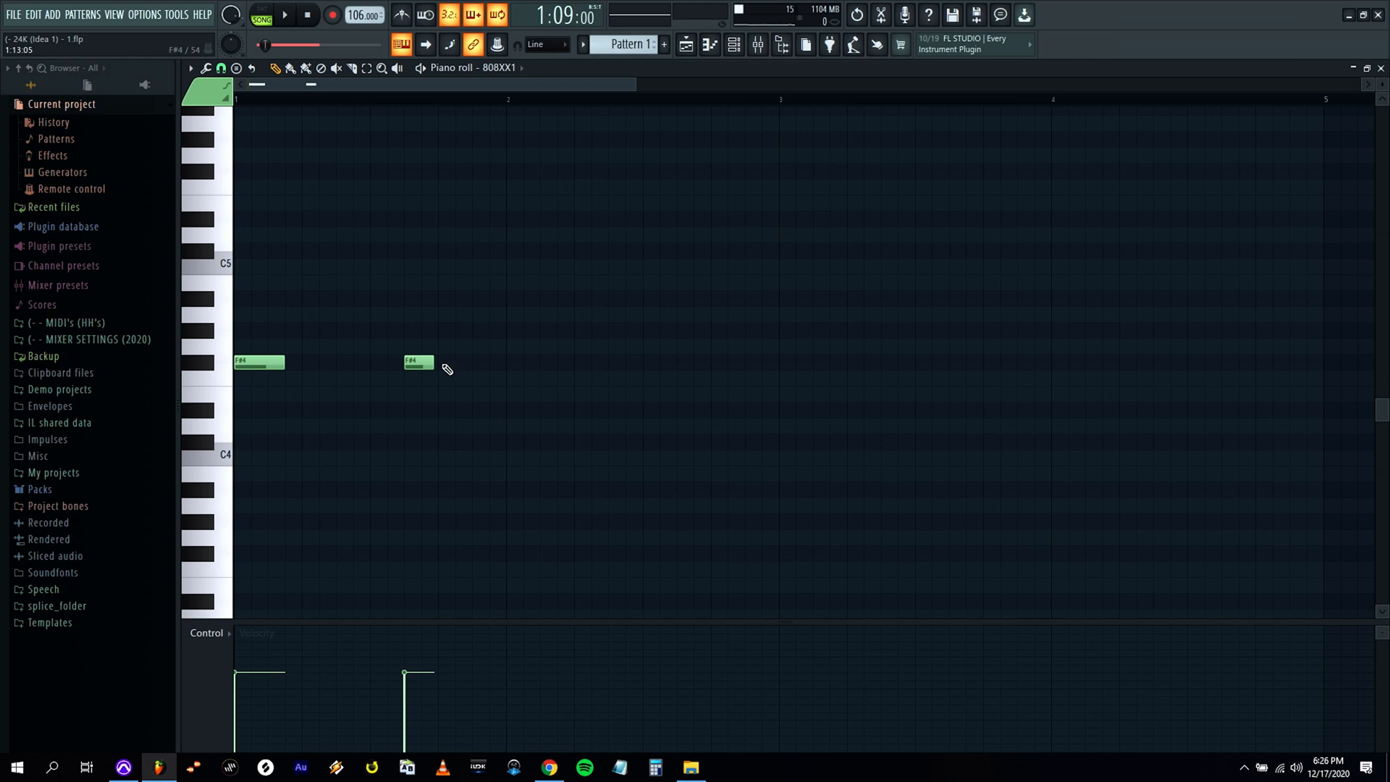
{"action": "key", "text": "space"}
{"action": "left_click", "coordinate": [463, 362]}
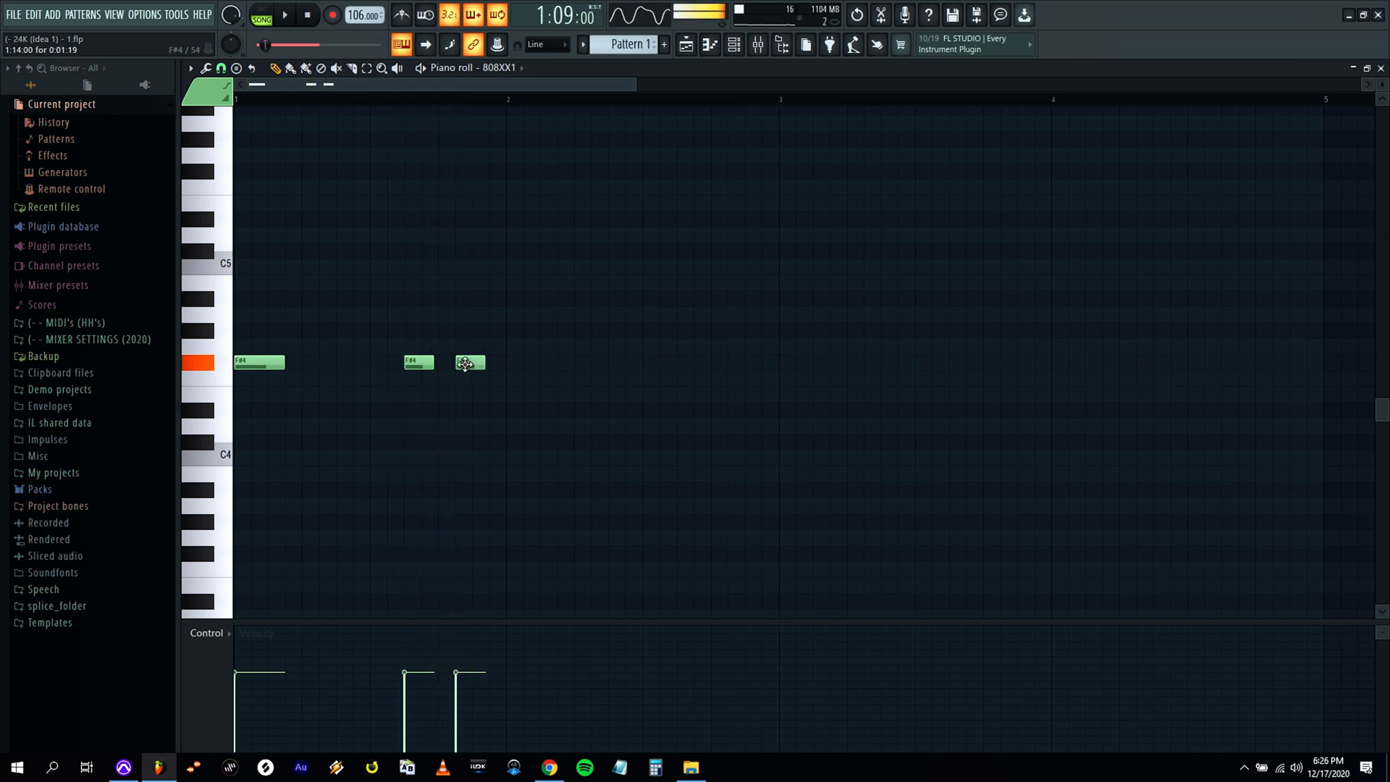
{"action": "key", "text": "space"}
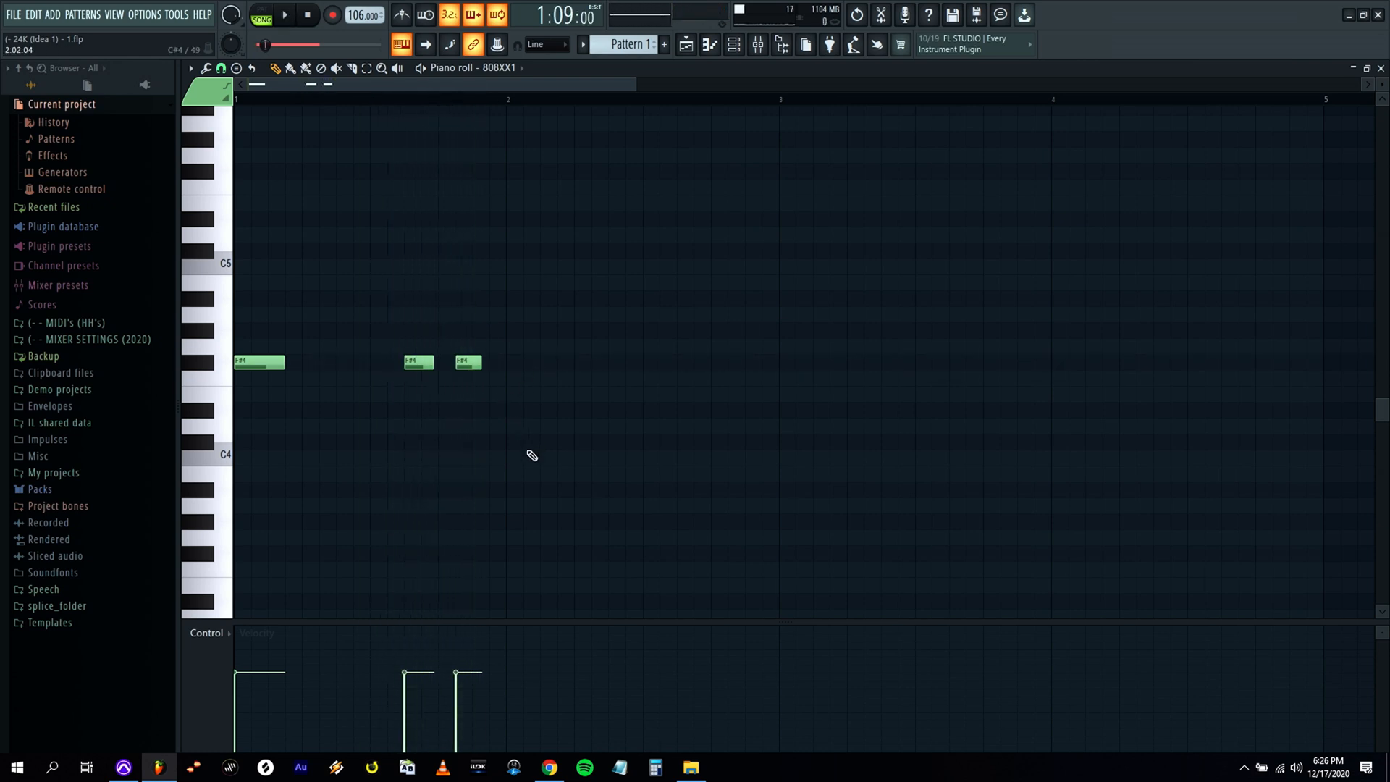
{"action": "key", "text": "space"}
{"action": "left_click_drag", "start_coordinate": [533, 442], "coordinate": [546, 443]}
{"action": "key", "text": "space"}
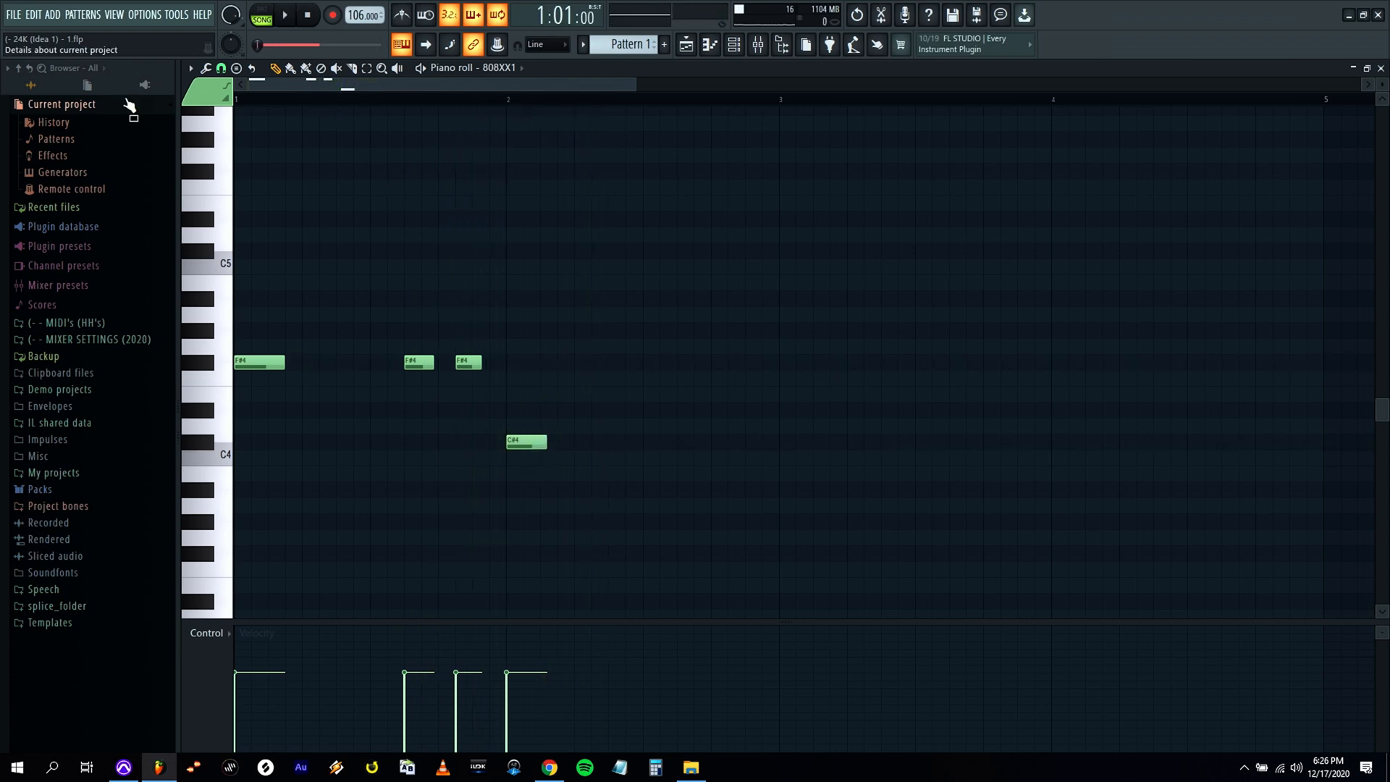
Shorten the 808XX1 notes and nudge them all slightly late while listening to the loop.
{"action": "key", "text": "space"}
{"action": "left_click_drag", "start_coordinate": [434, 363], "coordinate": [467, 364]}
{"action": "key", "text": "space"}
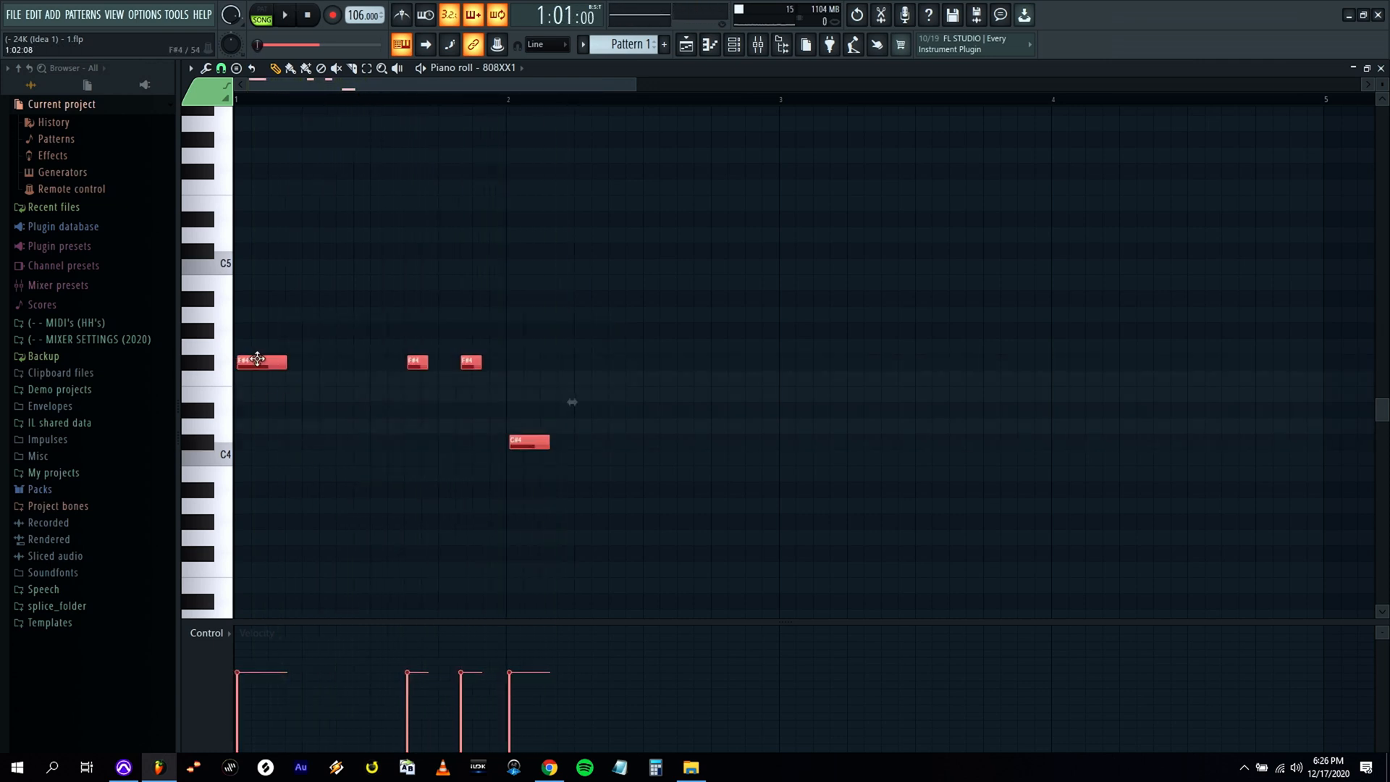
{"action": "key", "text": "space"}
{"action": "left_click_drag", "start_coordinate": [283, 359], "coordinate": [283, 361]}
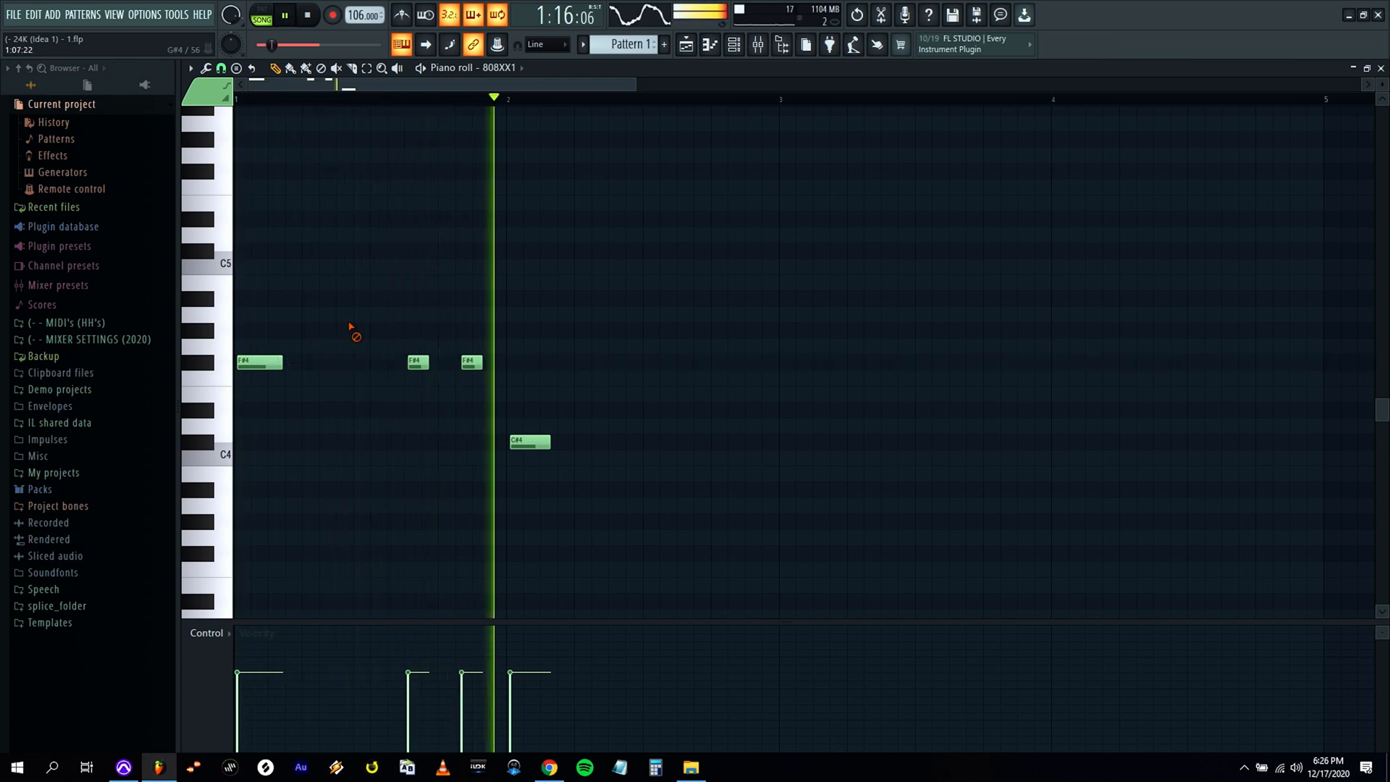
{"action": "left_click_drag", "start_coordinate": [532, 442], "coordinate": [531, 442]}
Copy the short 808XX1 pair into bar 2 on C#4, and repeat that bar's pattern on D4 in bar 3 and B3 in bar 4.
{"action": "key", "text": "space"}
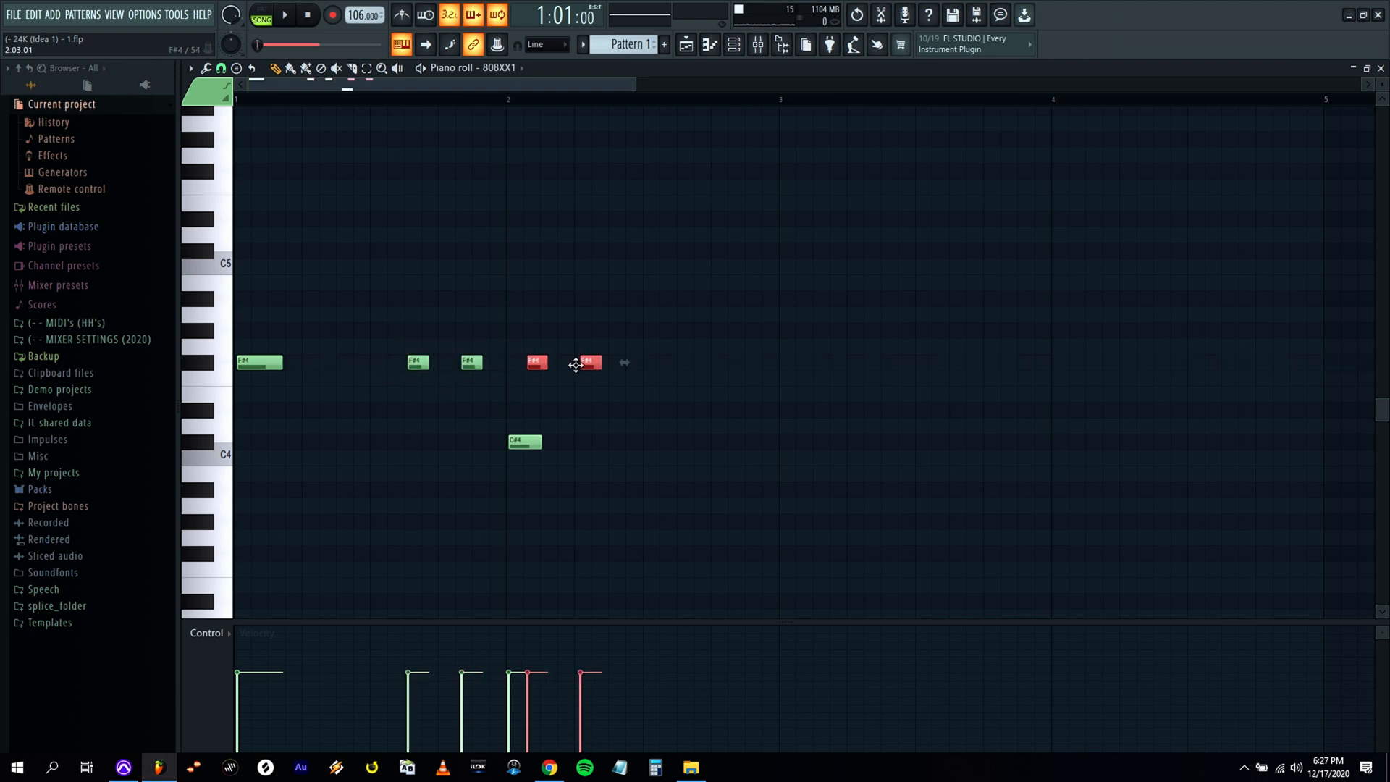
{"action": "key", "text": "space"}
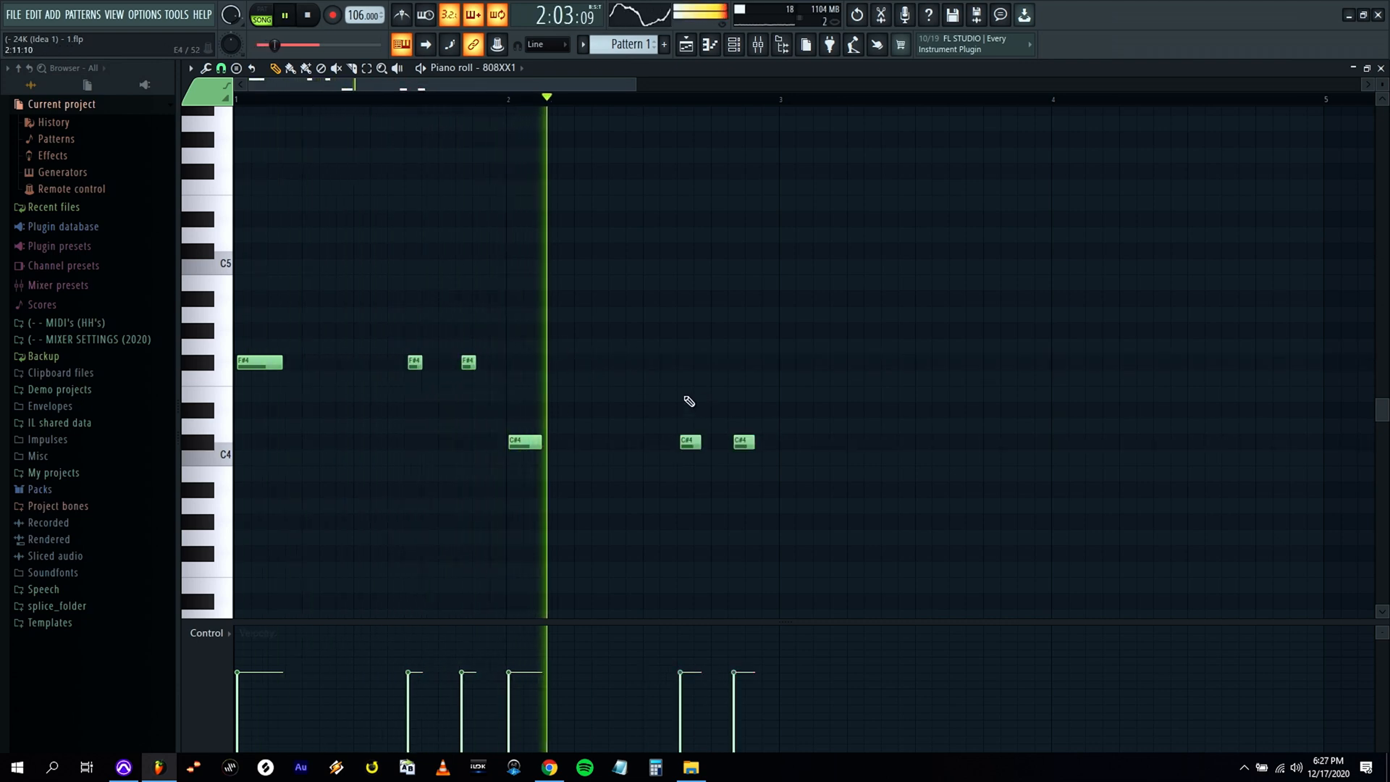
{"action": "left_click_drag", "start_coordinate": [699, 442], "coordinate": [745, 443]}
{"action": "key", "text": "space"}
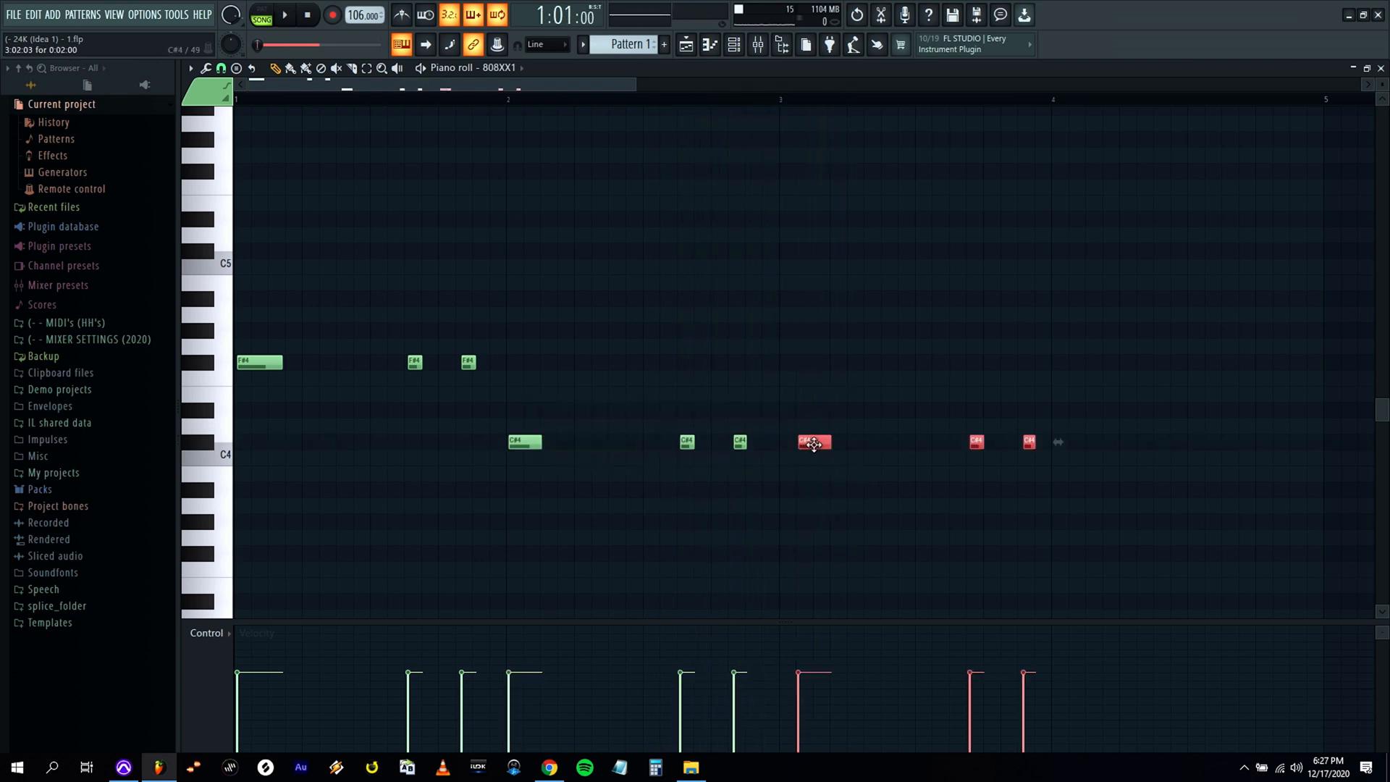
{"action": "left_click_drag", "start_coordinate": [777, 389], "coordinate": [1034, 448]}
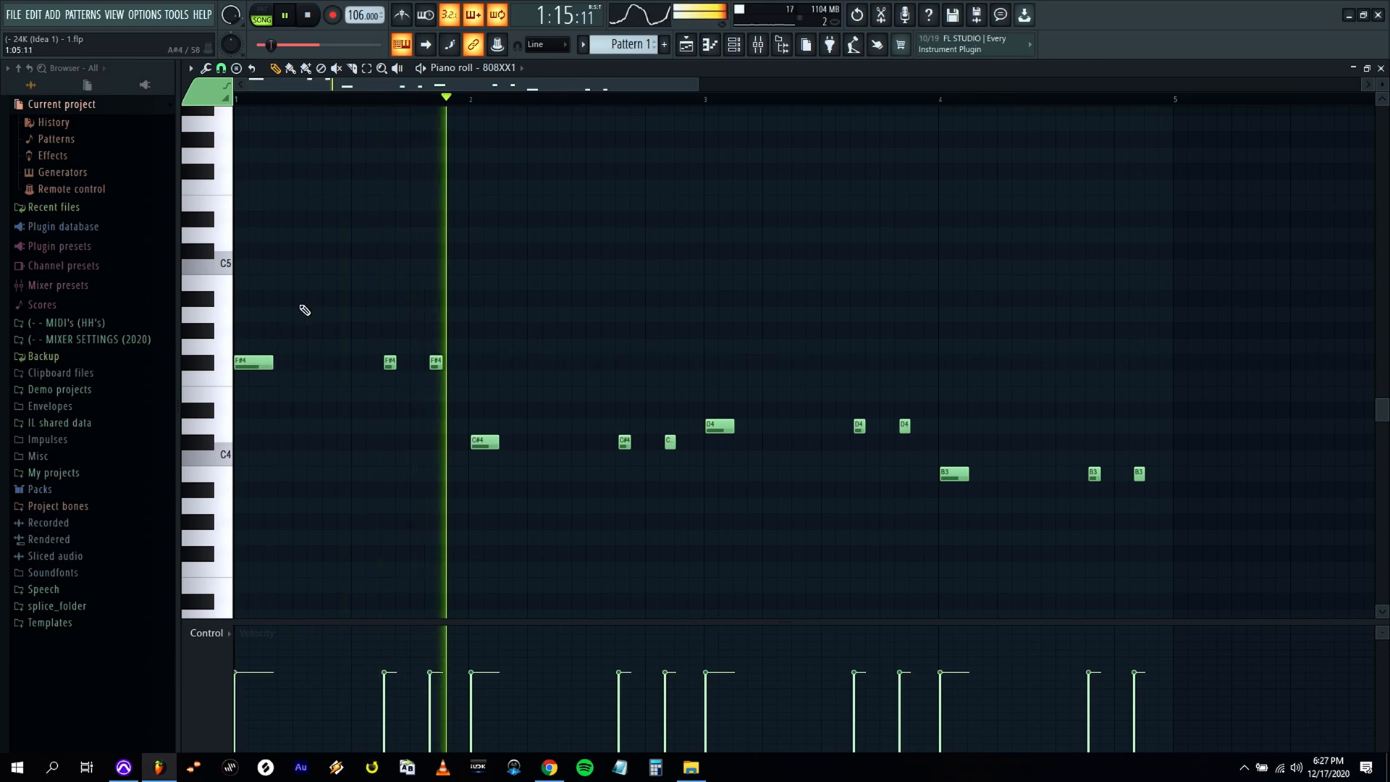
Nudge the 808XX1 notes opening bars 2 and 3 slightly earlier and replay the beat.
{"action": "left_click", "coordinate": [485, 441], "text": "ctrl+shift"}
{"action": "left_click", "coordinate": [717, 426], "text": "ctrl+shift"}
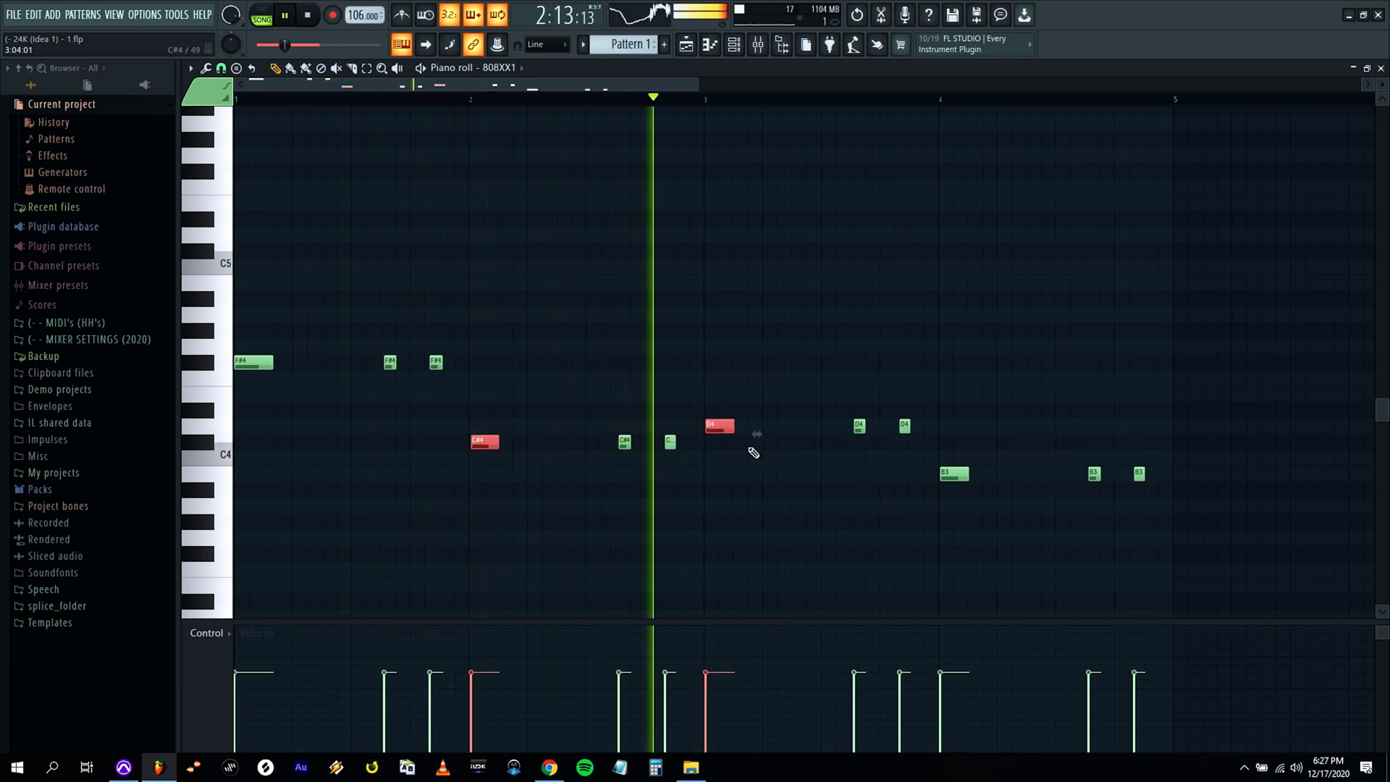
{"action": "key", "text": "ctrl+d"}
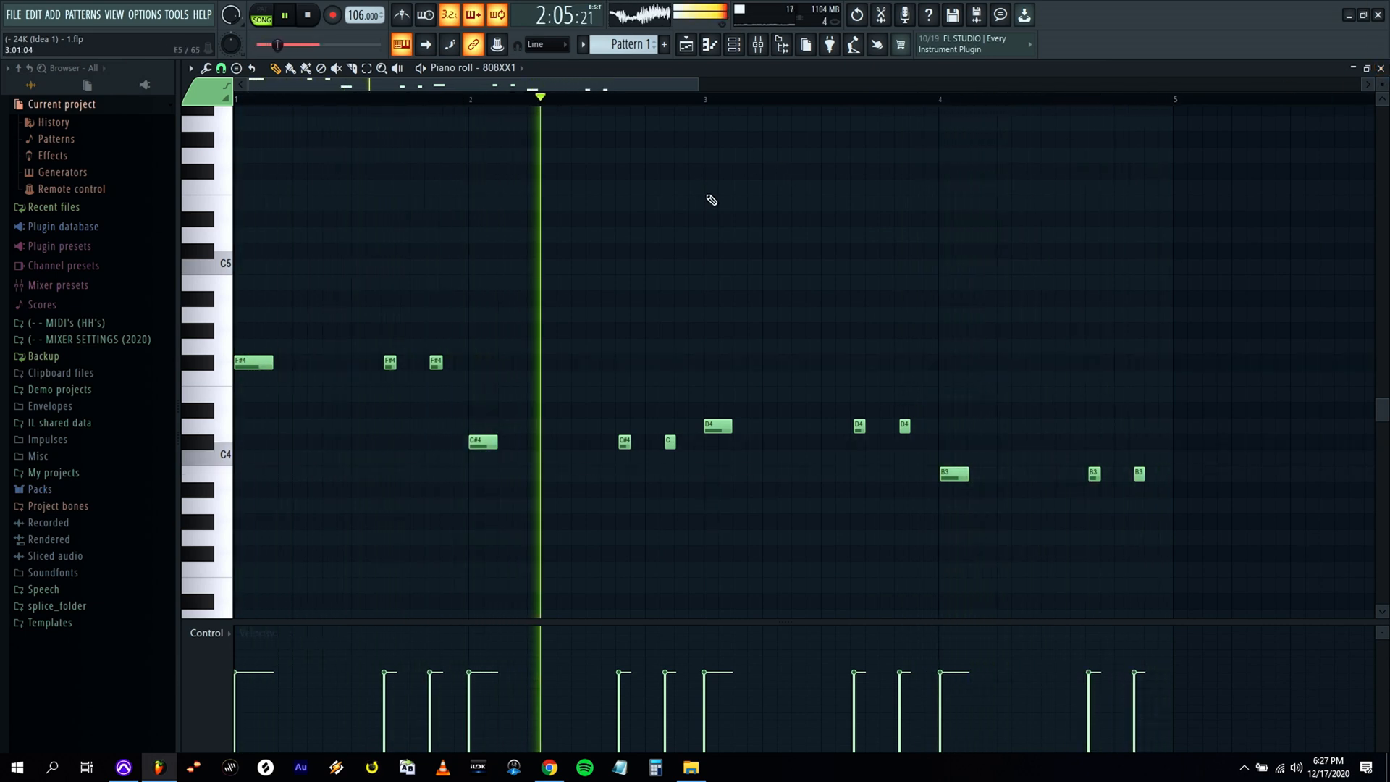
{"action": "key", "text": "space"}
{"action": "key", "text": "space"}
Delete the last short 808XX1 notes in bars 1 and 3, and nudge the remaining short notes slightly earlier.
{"action": "right_click", "coordinate": [436, 363]}
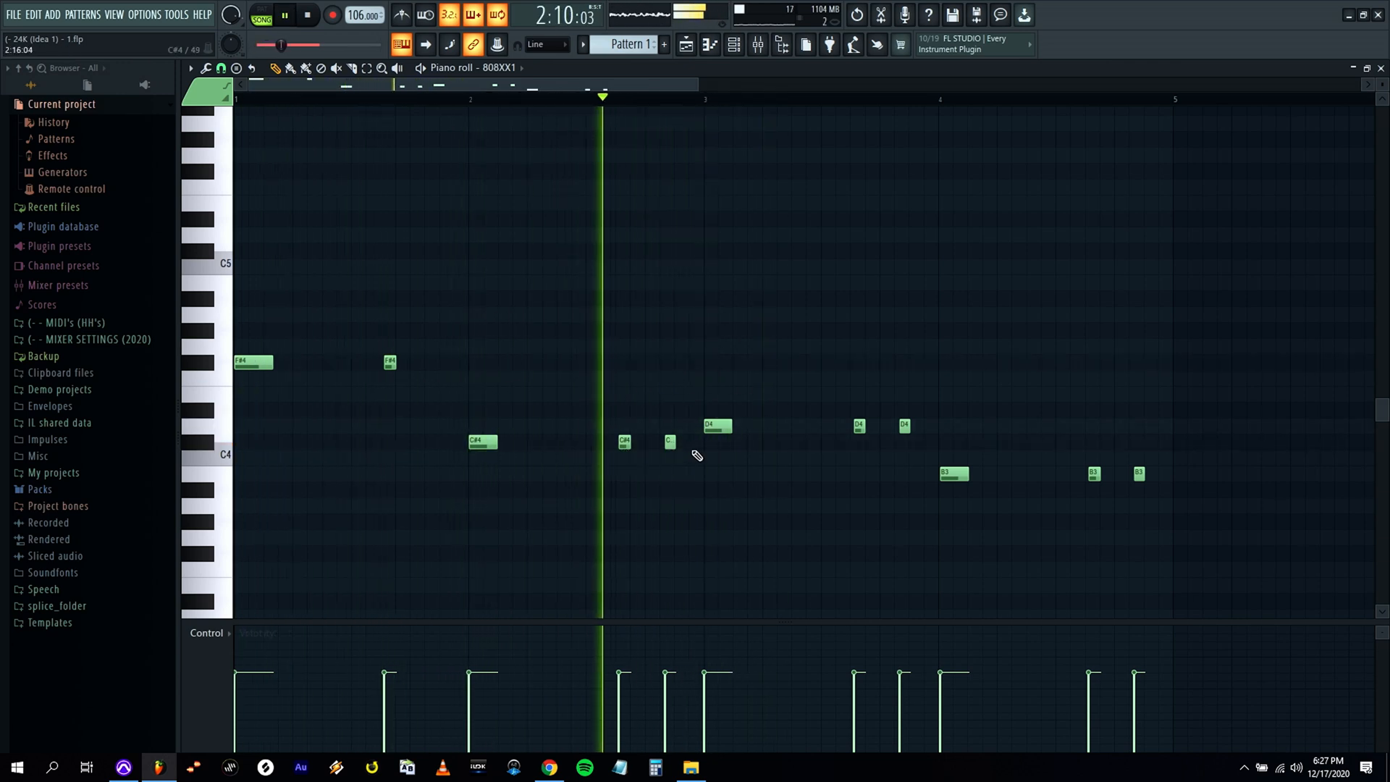
{"action": "right_click", "coordinate": [904, 427]}
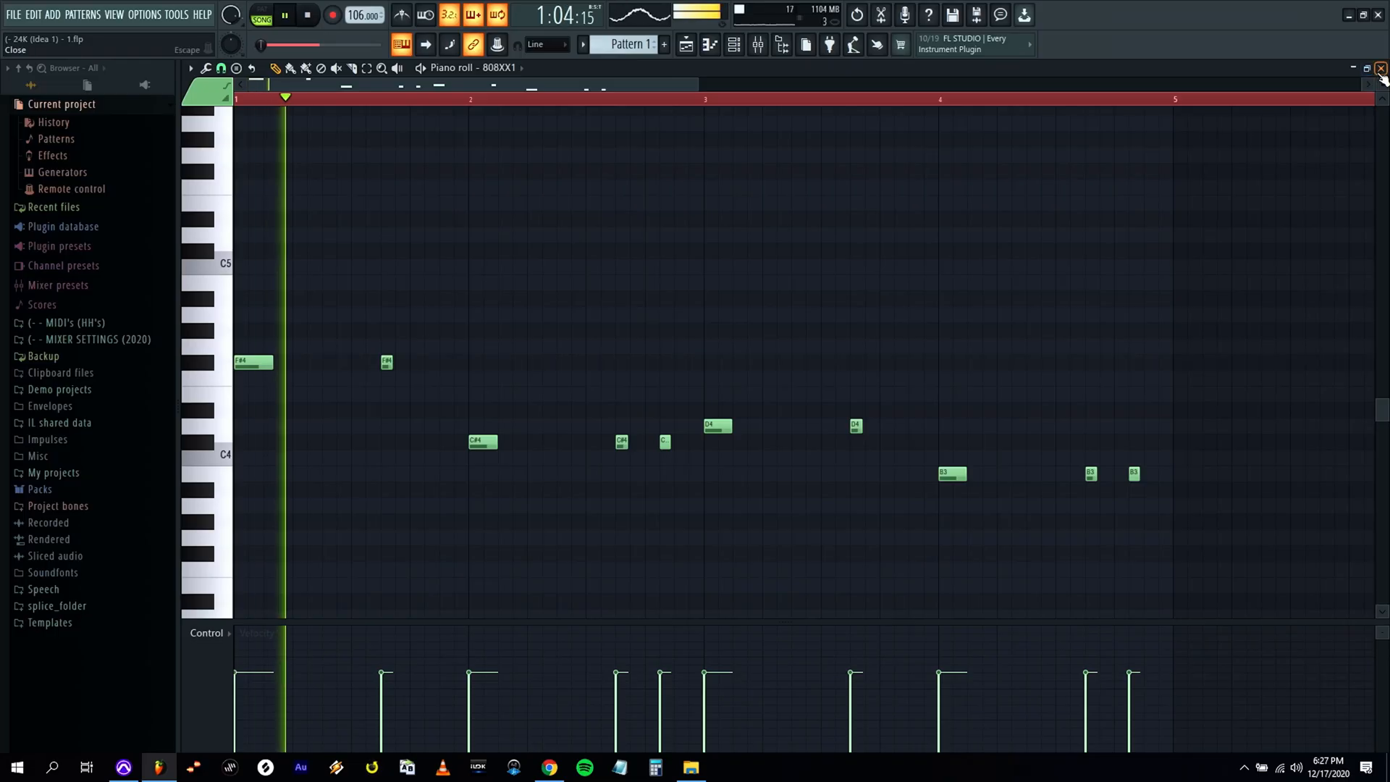
{"action": "left_click", "coordinate": [1381, 69]}
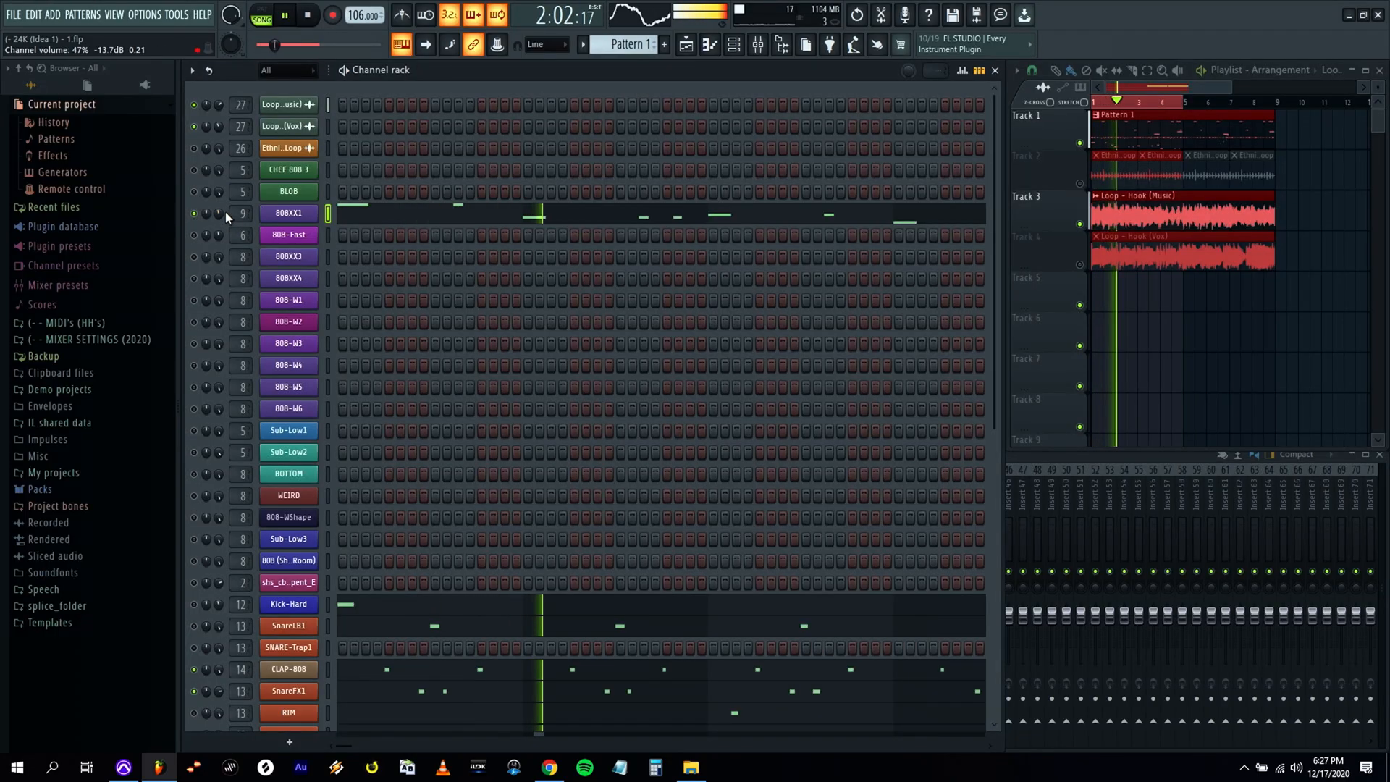
Lower the 808XX1 channel volume to 45% and check its bass pattern during playback.
{"action": "left_click_drag", "start_coordinate": [220, 212], "coordinate": [223, 215]}
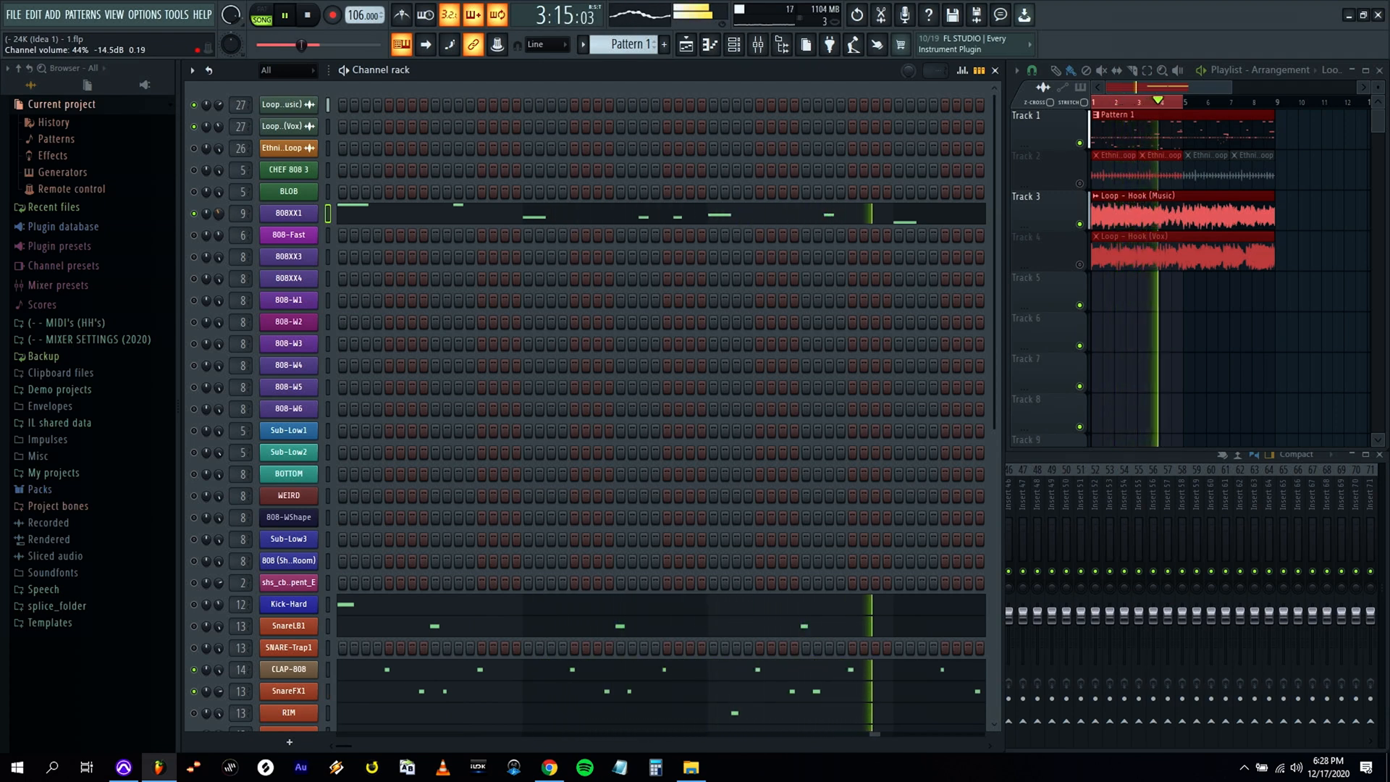
{"action": "left_click", "coordinate": [506, 217]}
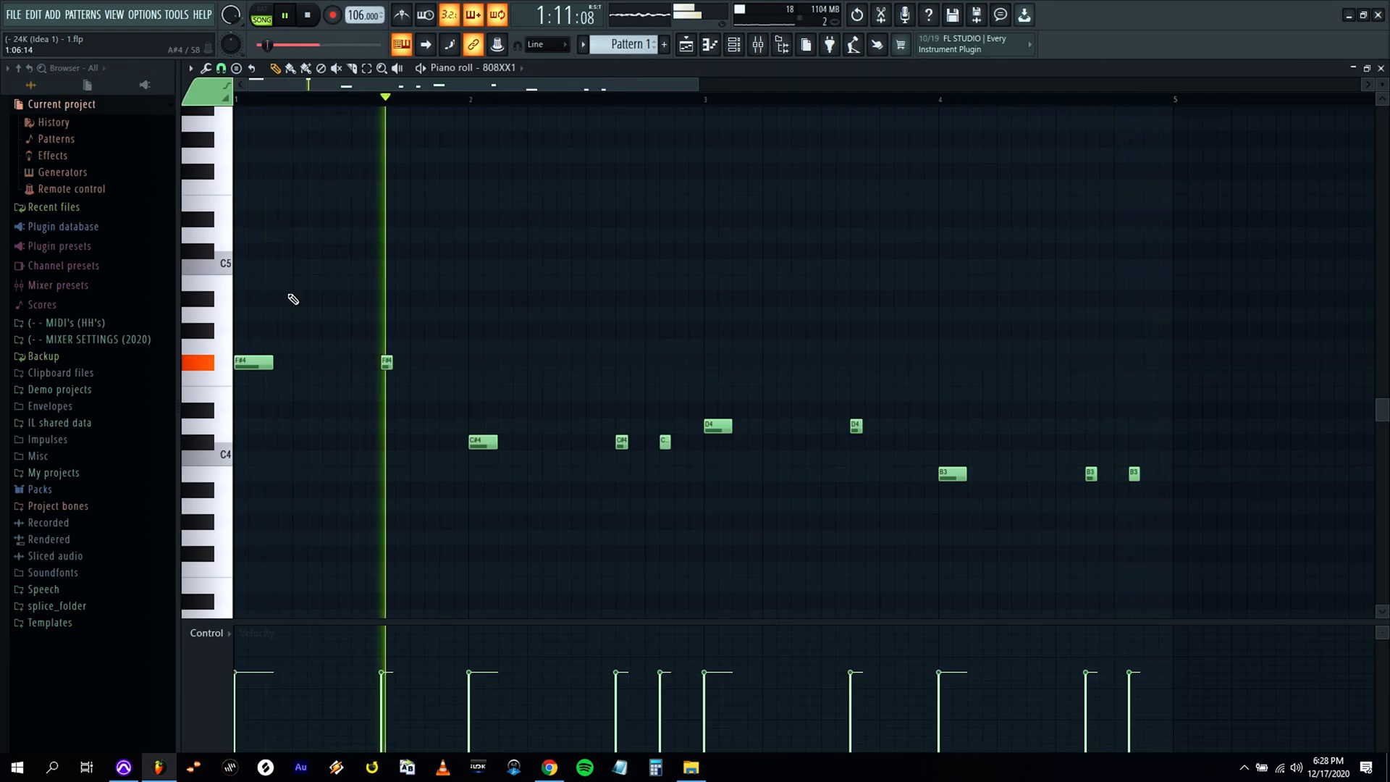
{"action": "left_click", "coordinate": [1381, 68]}
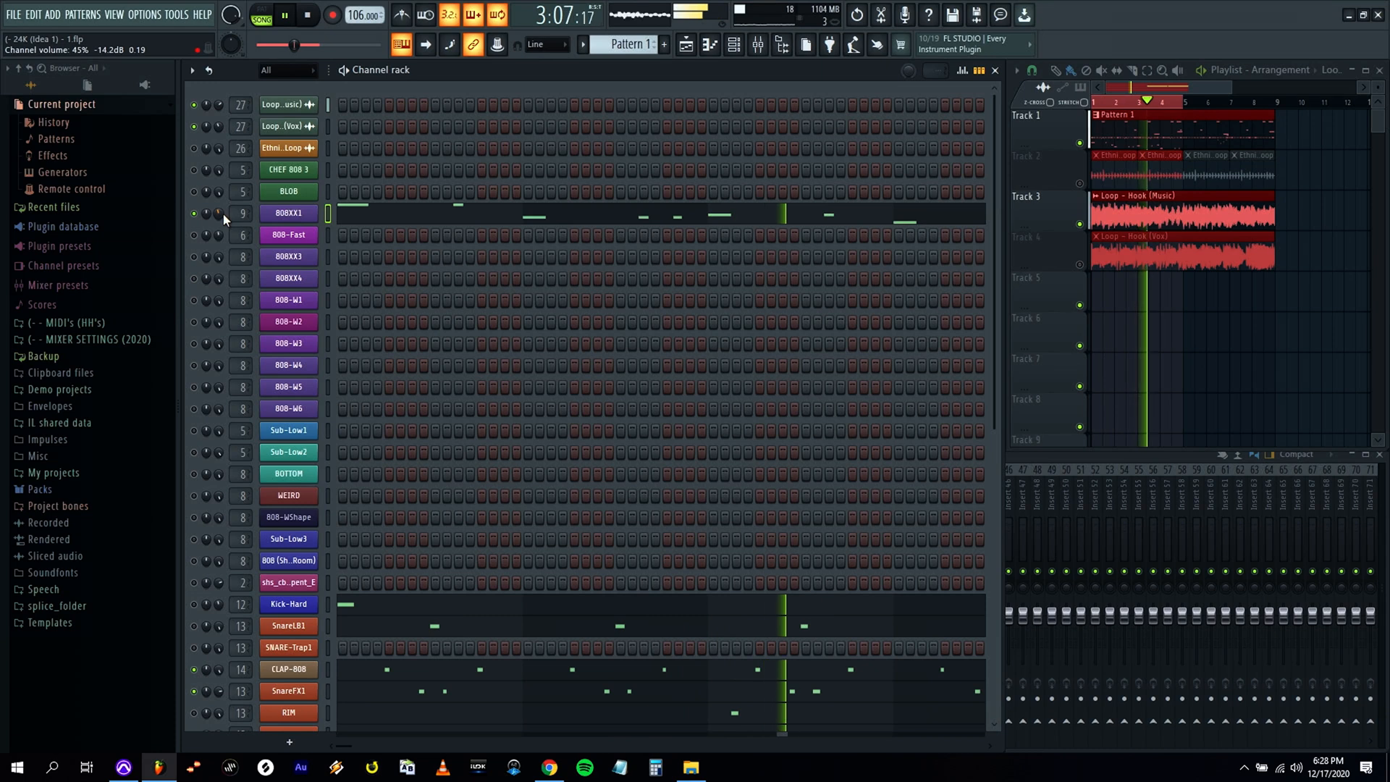
Copy the 808XX1 pattern to the 808-Fast channel to try it with that sound.
{"action": "left_click", "coordinate": [328, 198]}
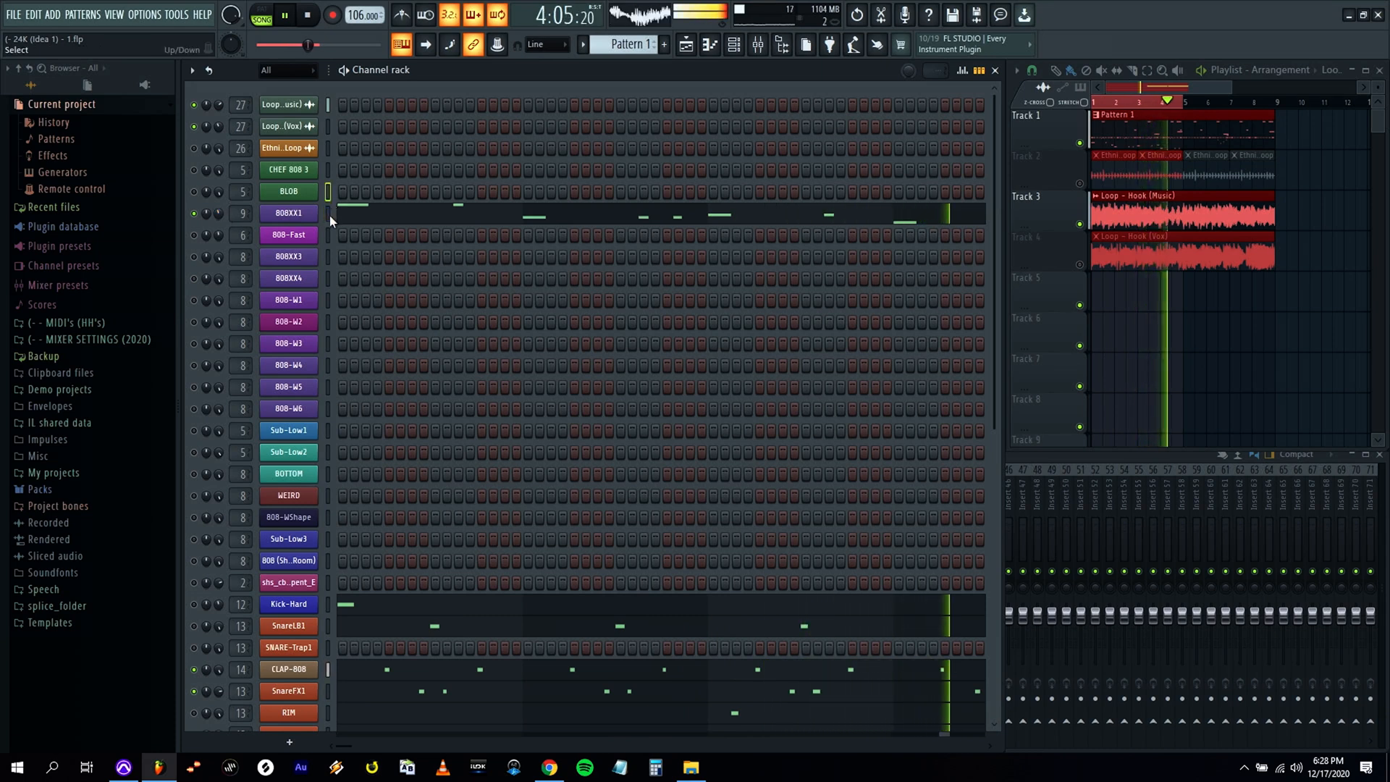
{"action": "left_click", "coordinate": [329, 215]}
{"action": "key", "text": "space"}
{"action": "key", "text": "ctrl+c"}
{"action": "left_click", "coordinate": [328, 235]}
{"action": "key", "text": "ctrl+v"}
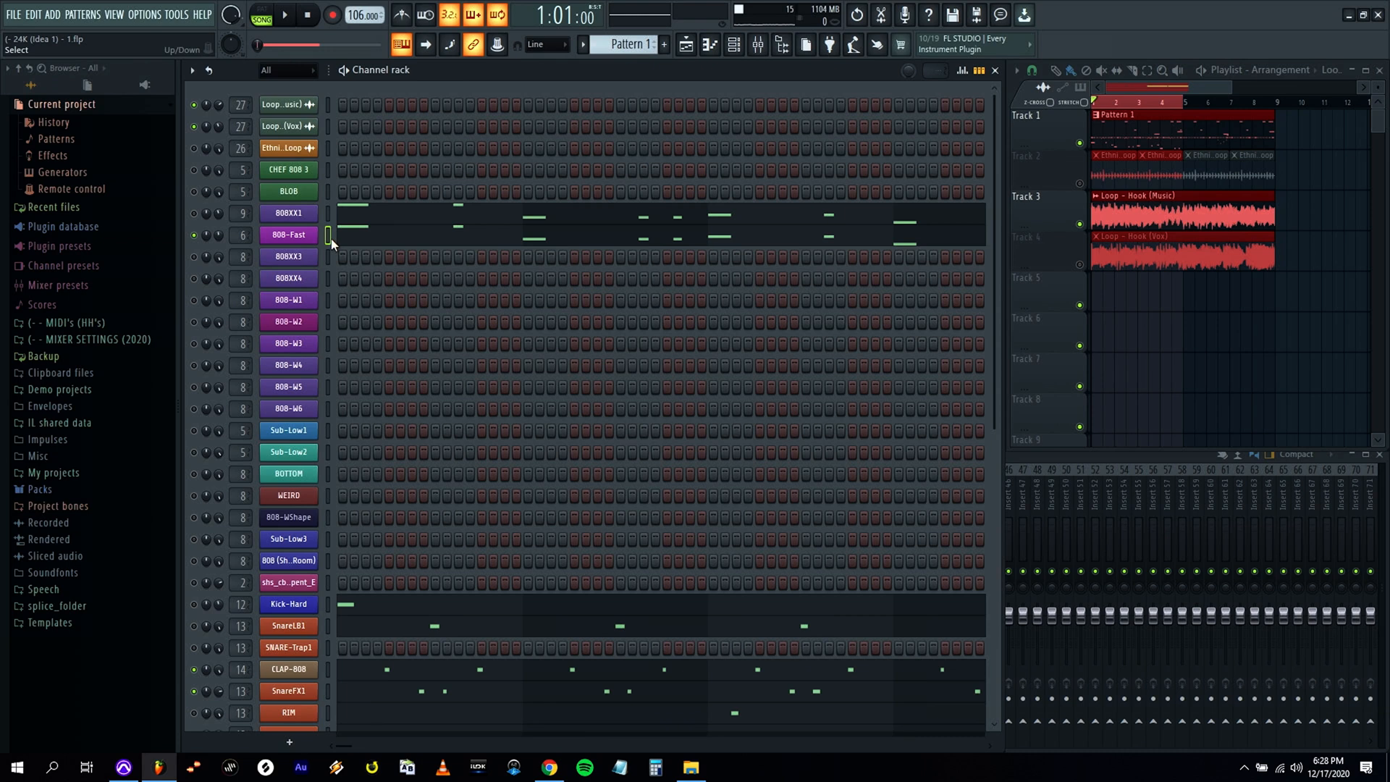
Audition the 808-Fast bass line, adjust its channel volume, and check its volume envelope.
{"action": "key", "text": "space"}
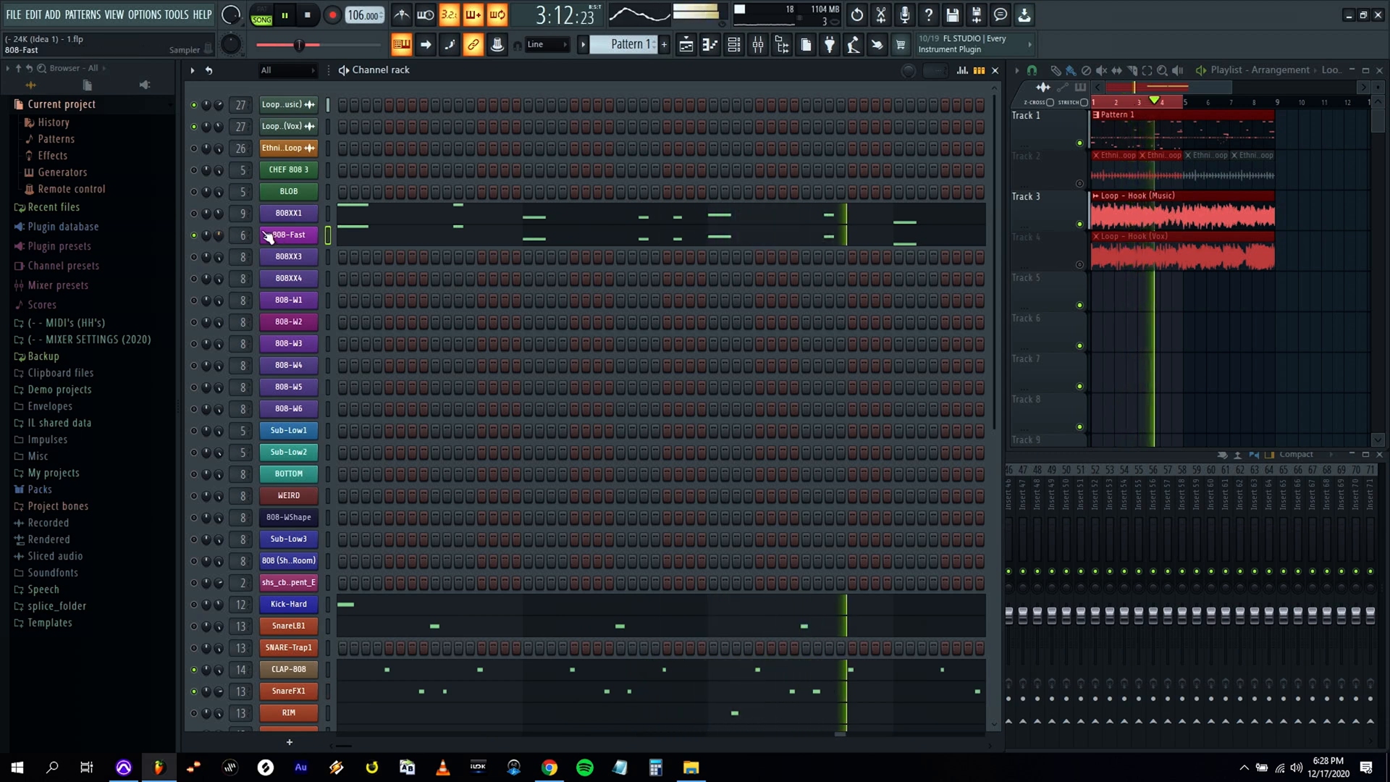
{"action": "left_click_drag", "start_coordinate": [219, 235], "coordinate": [219, 240]}
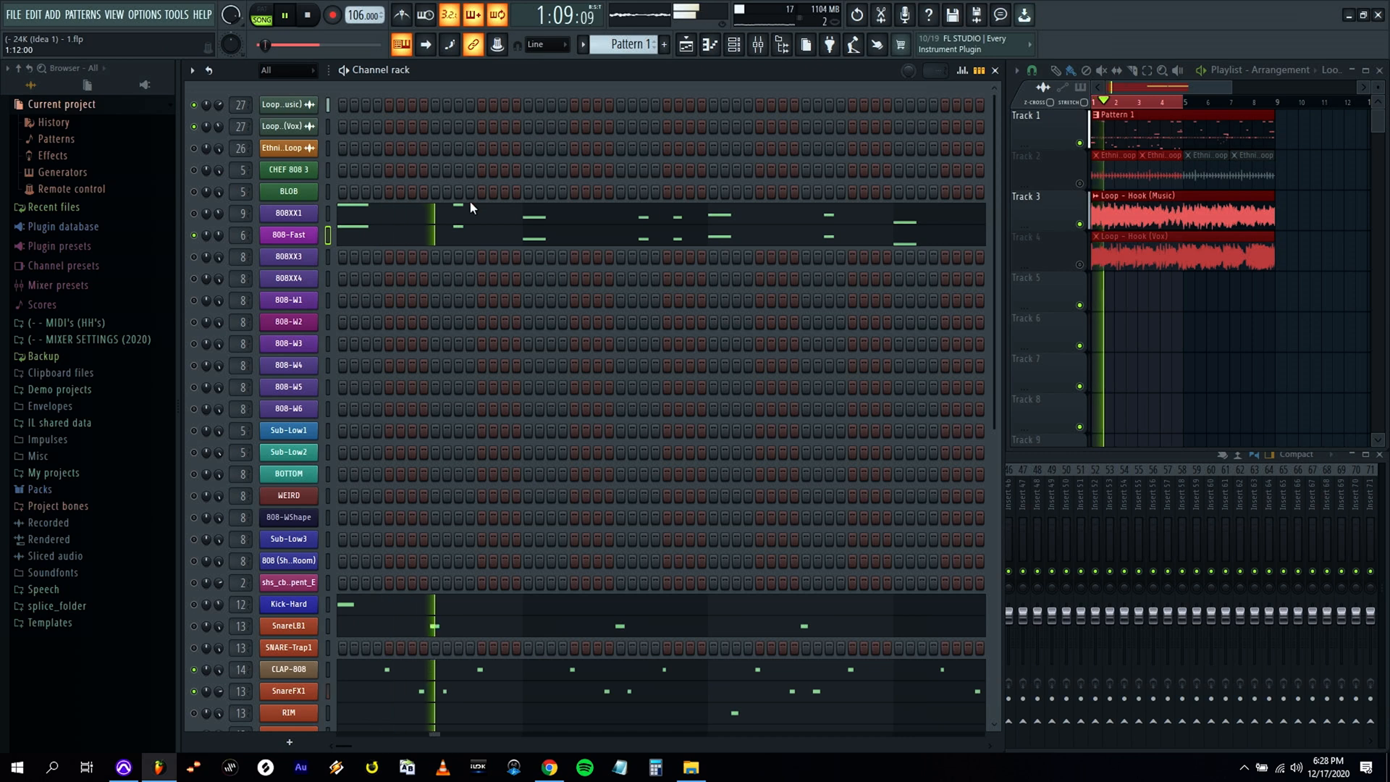
{"action": "left_click", "coordinate": [307, 240]}
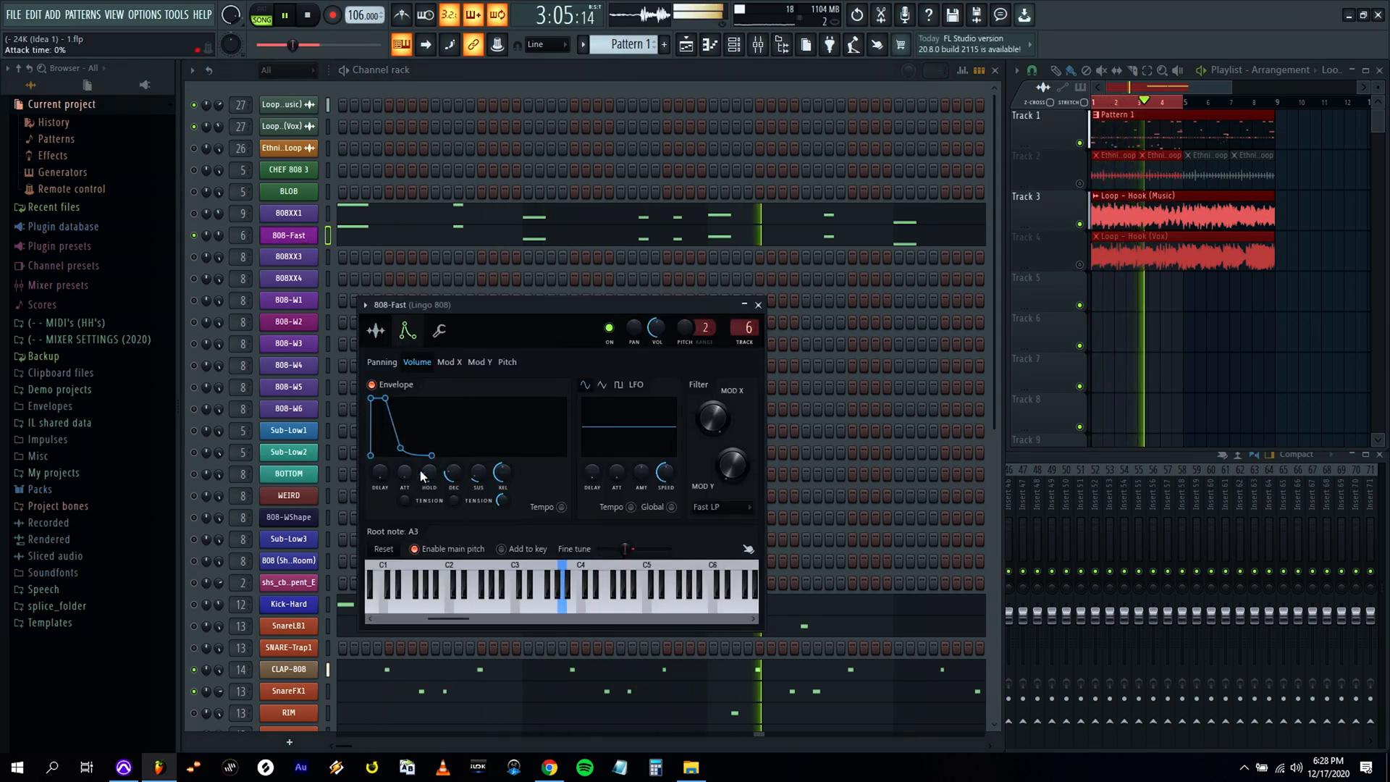
{"action": "left_click", "coordinate": [758, 305]}
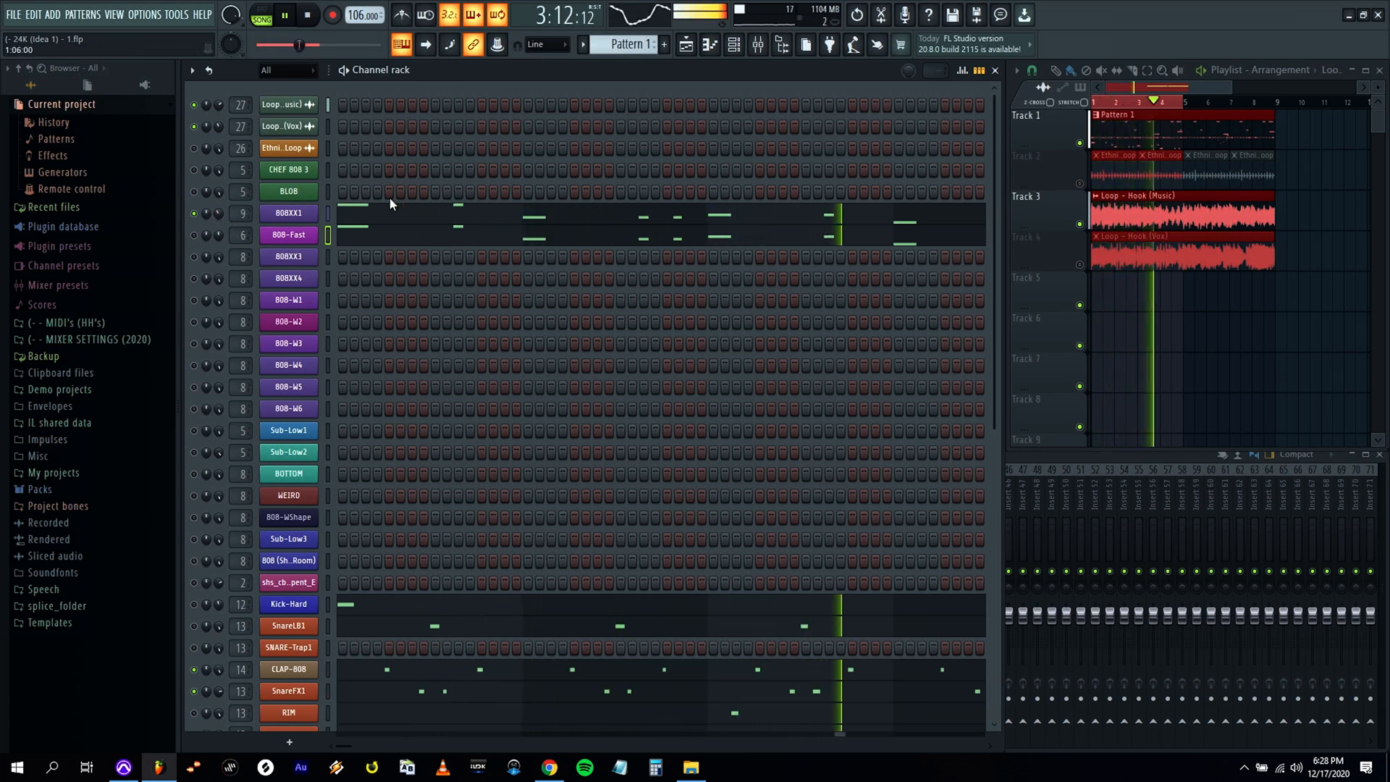
Stop playback, remove the pattern from 808-Fast, and reselect the 808XX1 channel.
{"action": "key", "text": "space"}
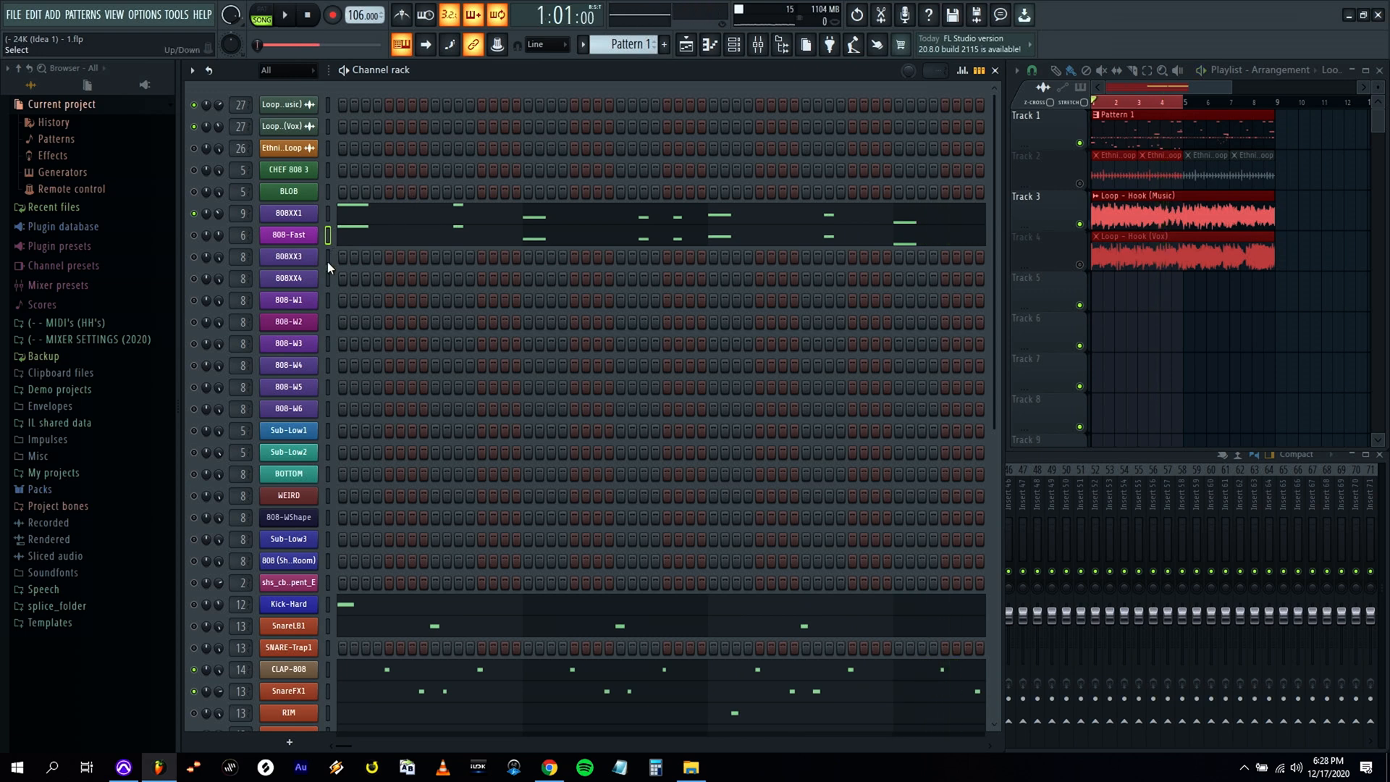
{"action": "left_click", "coordinate": [329, 238]}
{"action": "key", "text": "ctrl+x"}
{"action": "left_click", "coordinate": [329, 218]}
{"action": "scroll", "coordinate": [387, 343], "scroll_direction": "down", "scroll_amount": 3}
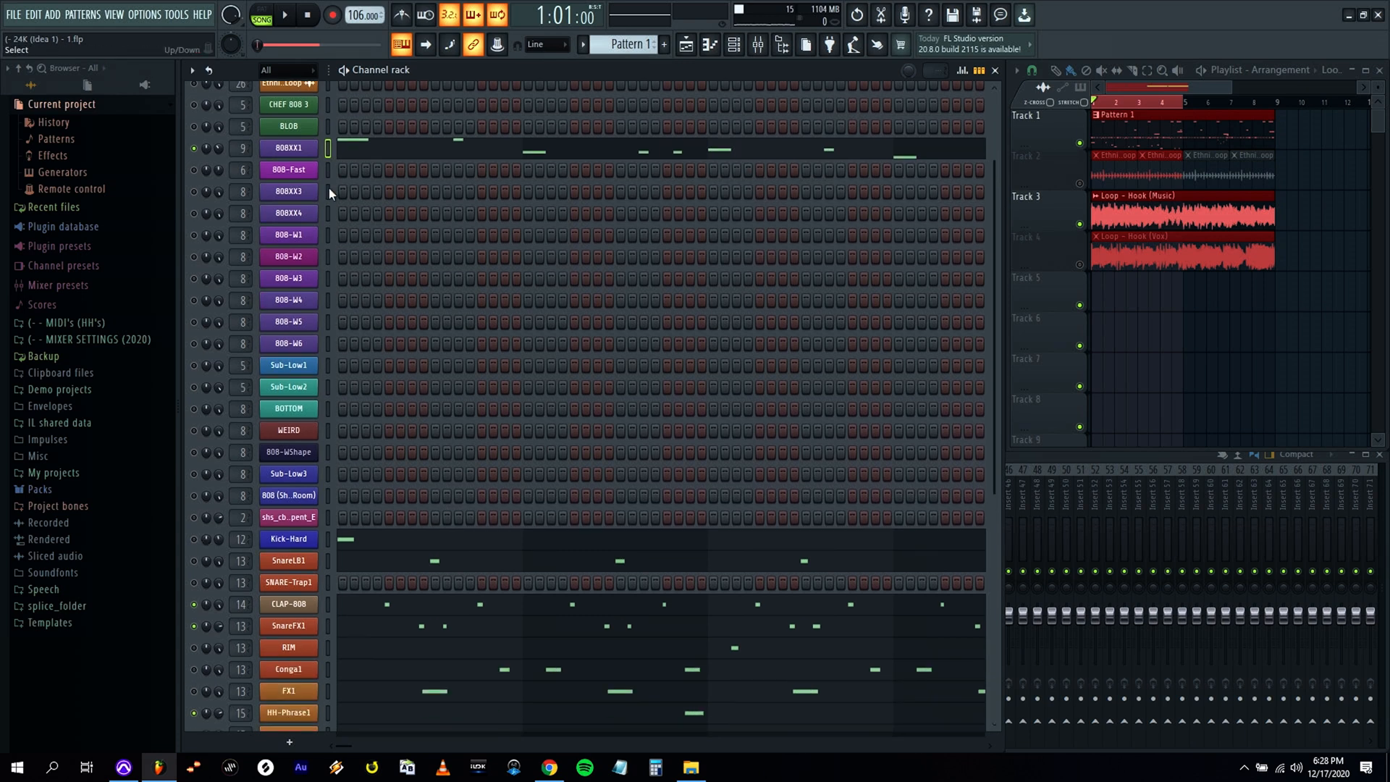
Enable the Kick-Hard channel and add a second C5 kick at step 11 of bar 1.
{"action": "left_click", "coordinate": [389, 545]}
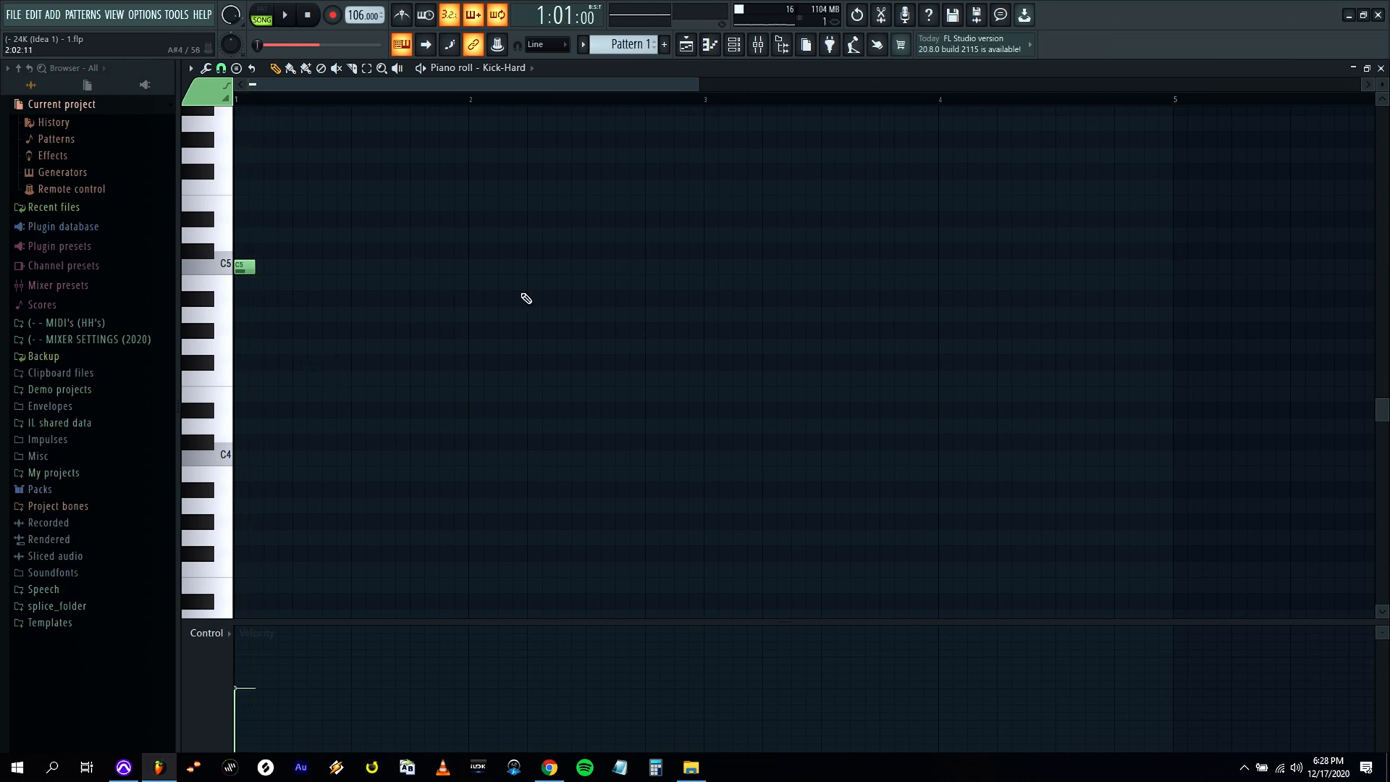
{"action": "left_click", "coordinate": [1381, 69]}
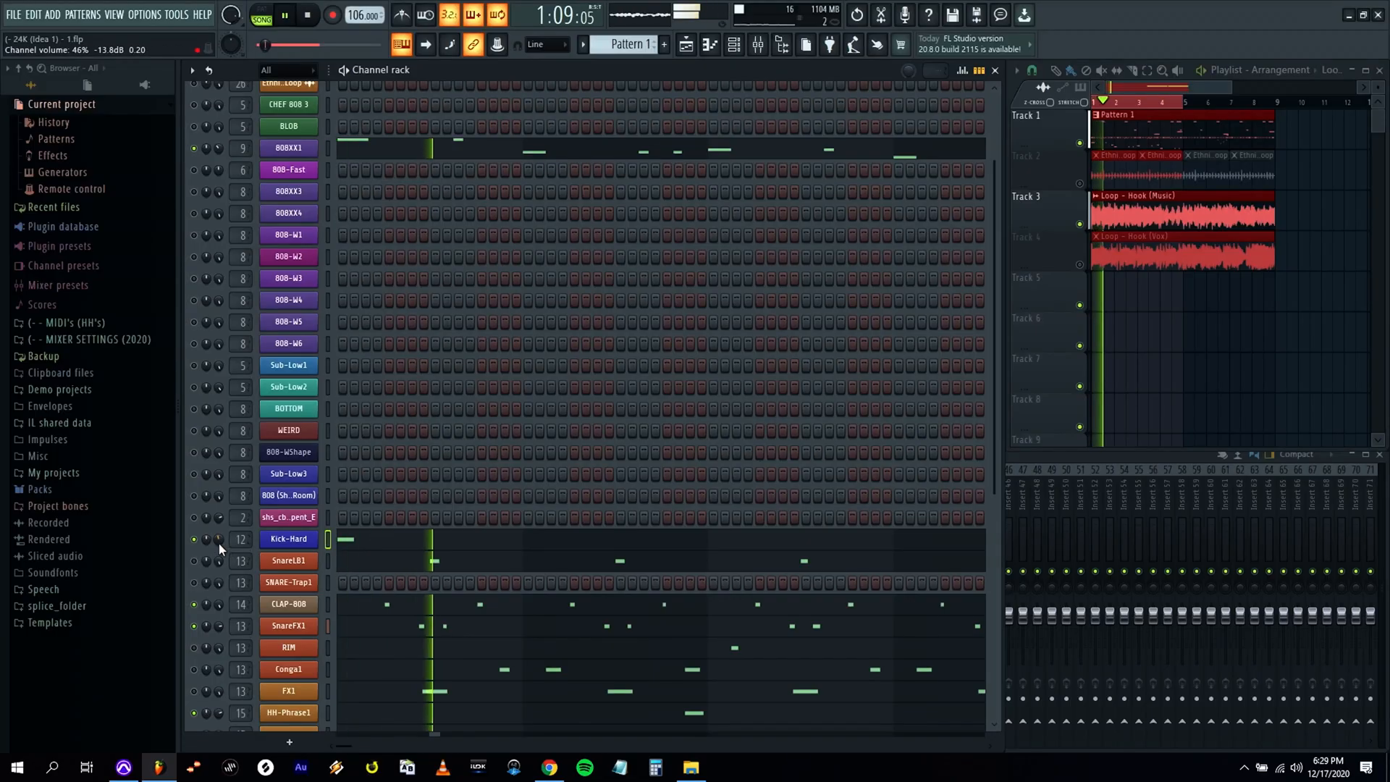
{"action": "left_click", "coordinate": [351, 548]}
{"action": "key", "text": "space"}
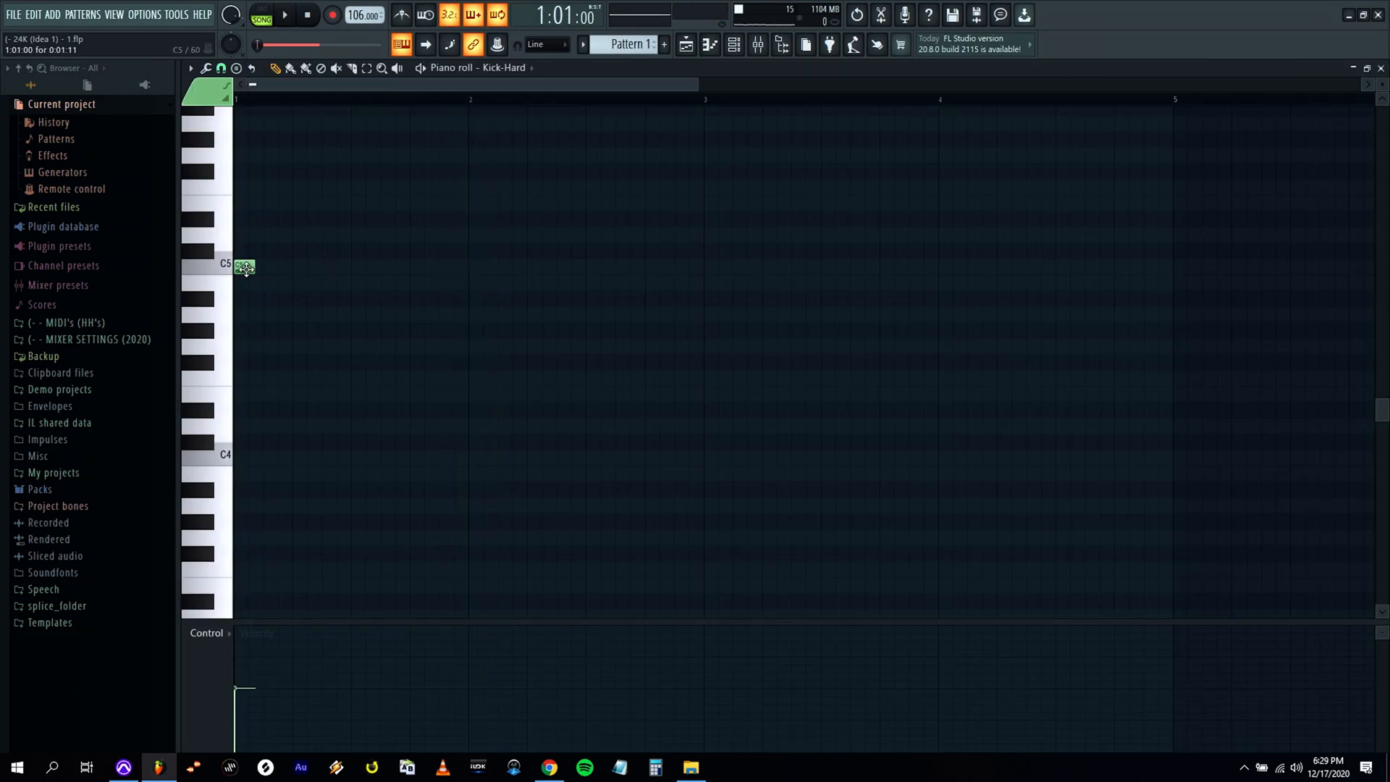
{"action": "key", "text": "space"}
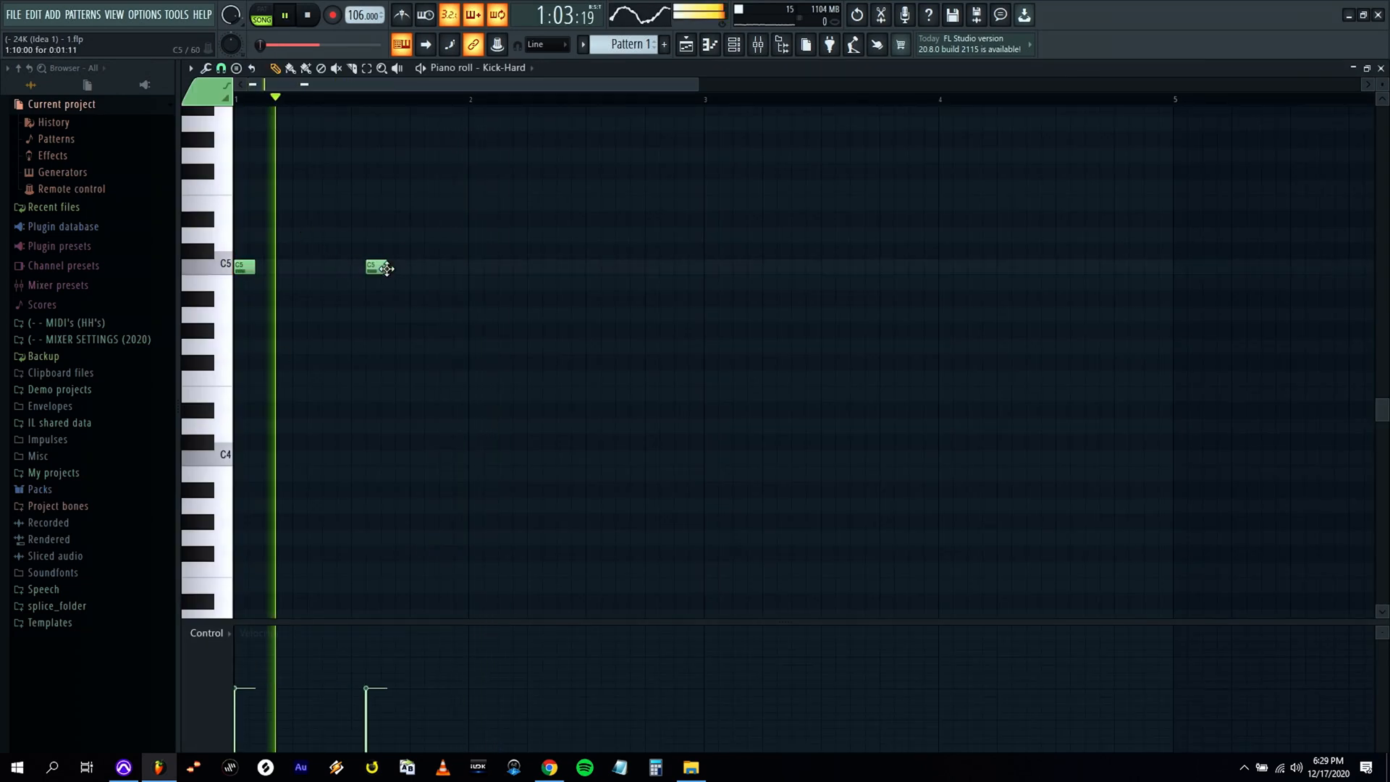
{"action": "left_click_drag", "start_coordinate": [384, 266], "coordinate": [399, 268]}
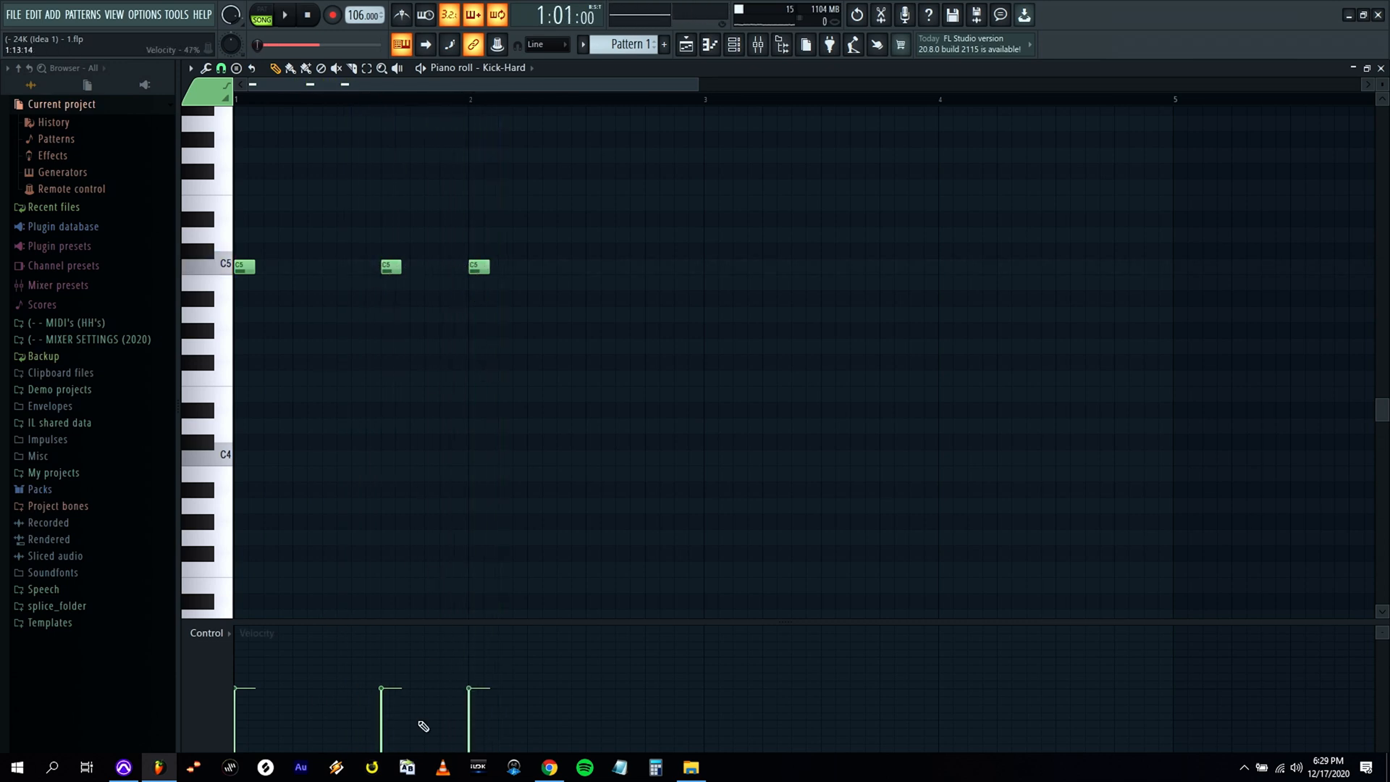
Lower the velocities of the two bar 1 Kick-Hard notes and remove the extra kick at the start of bar 2.
{"action": "key", "text": "space"}
{"action": "left_click_drag", "start_coordinate": [401, 705], "coordinate": [401, 715]}
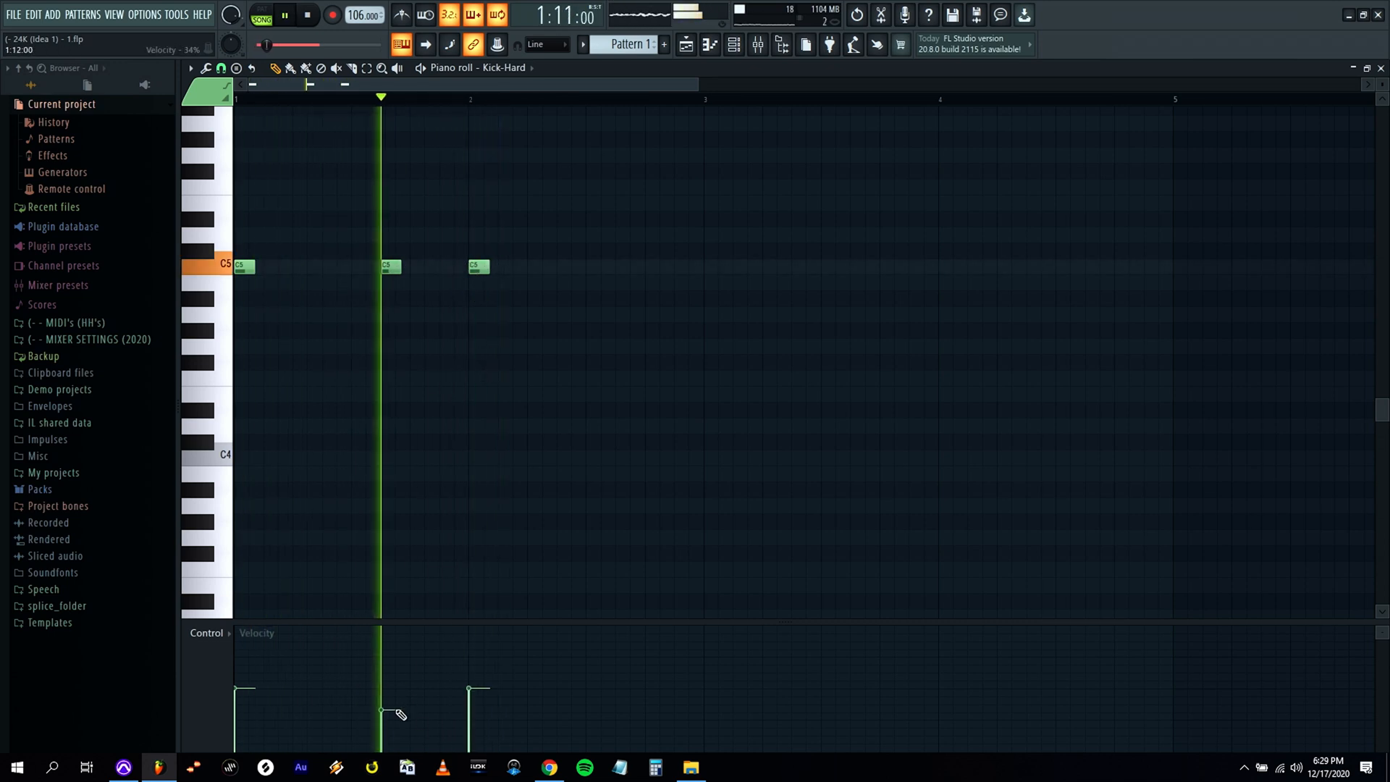
{"action": "key", "text": "space"}
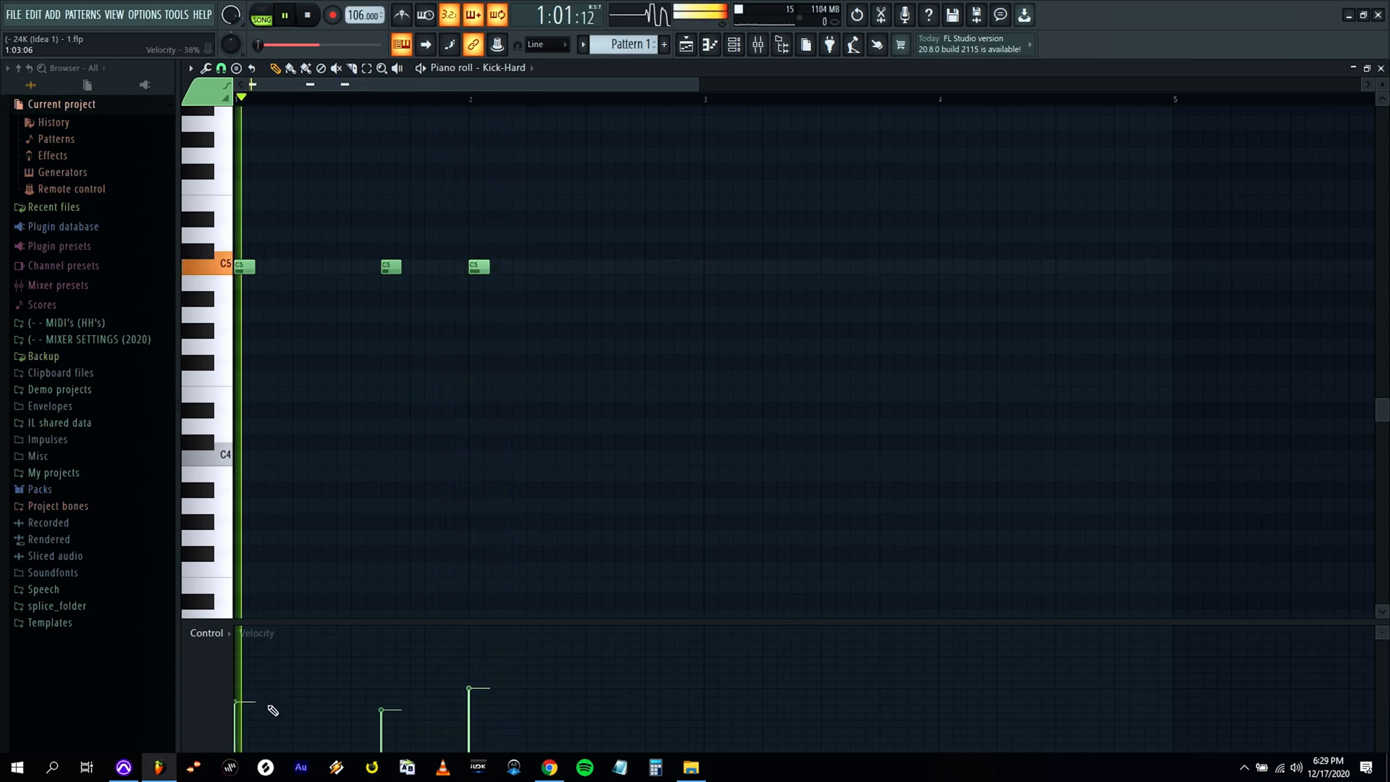
{"action": "key", "text": "space"}
{"action": "left_click_drag", "start_coordinate": [469, 689], "coordinate": [471, 700]}
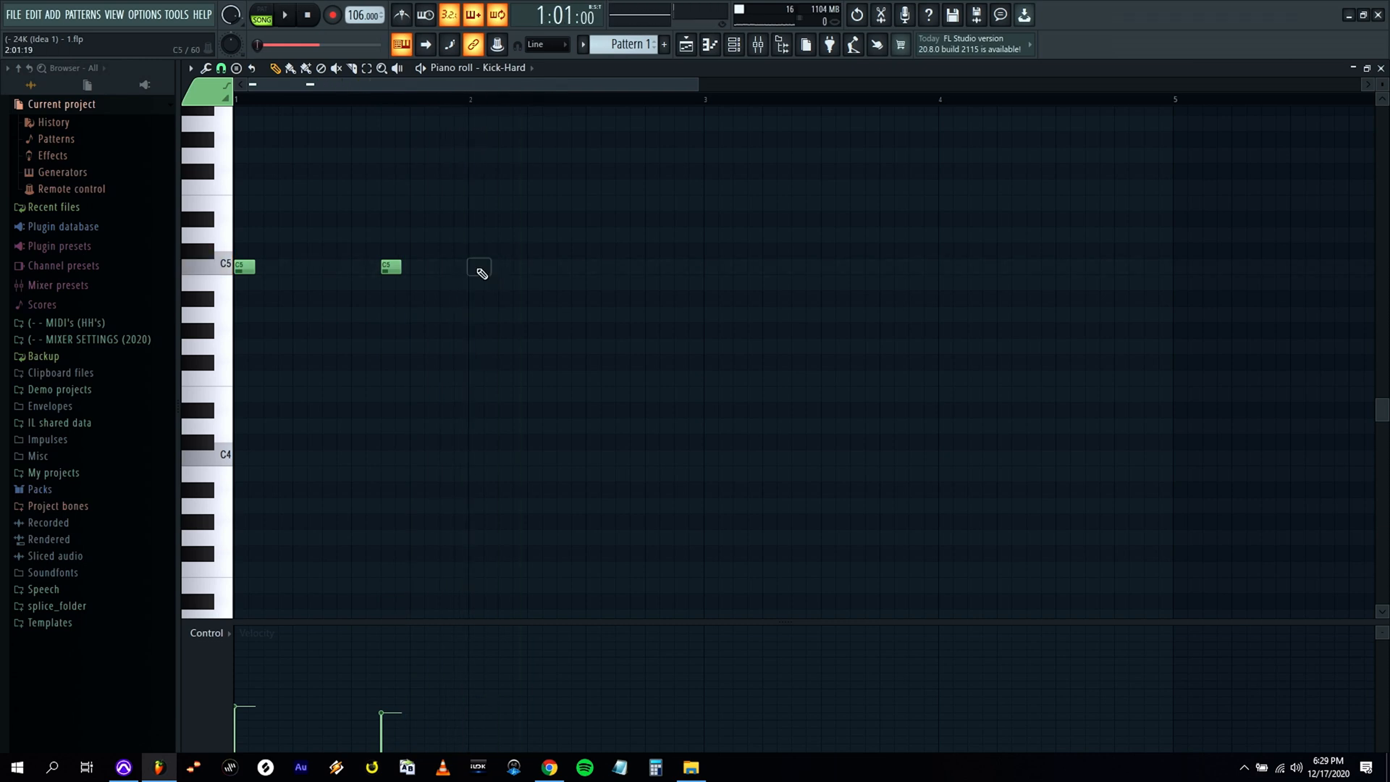
Duplicate the bar 1 Kick-Hard pattern across bars 2 to 4.
{"action": "key", "text": "ctrl+a"}
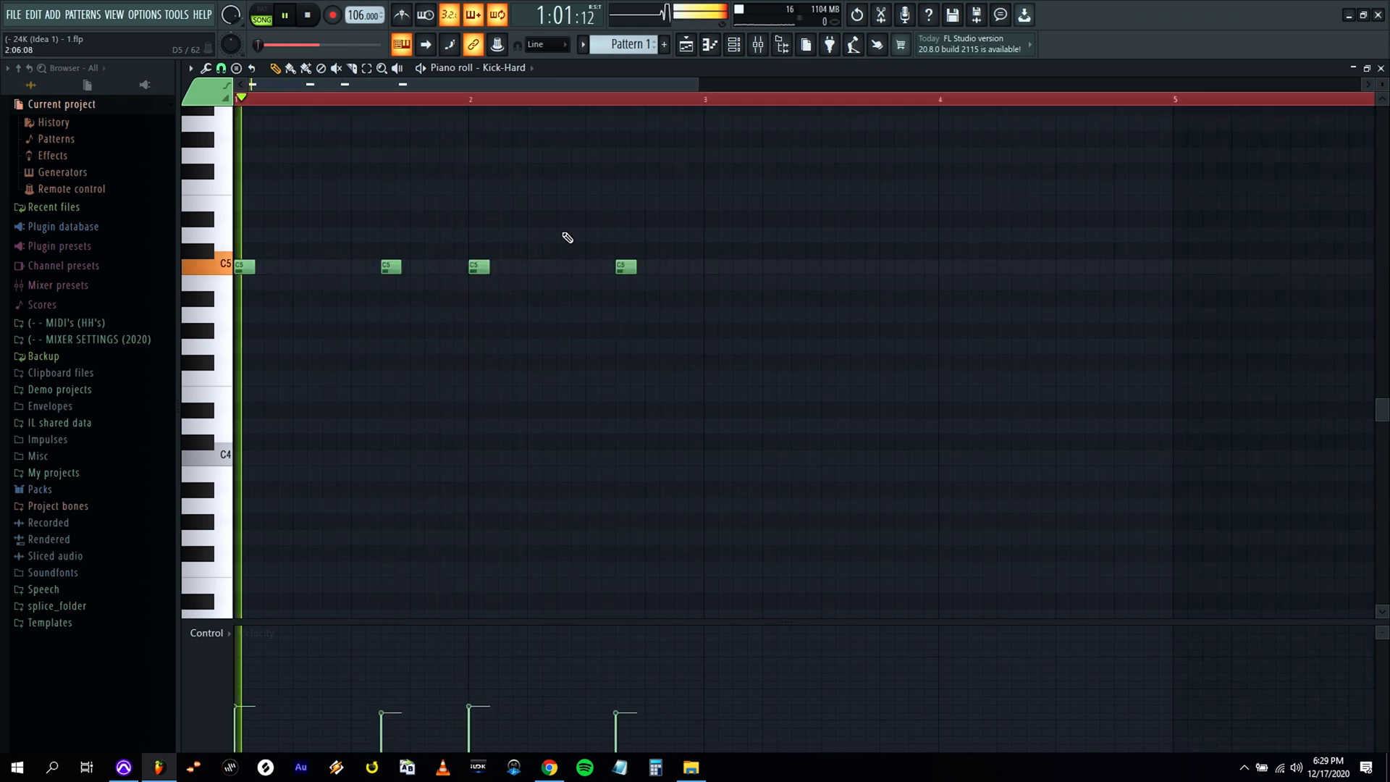
{"action": "key", "text": "ctrl+a"}
{"action": "left_click_drag", "start_coordinate": [481, 267], "coordinate": [946, 267], "text": "shift"}
{"action": "key", "text": "ctrl+d"}
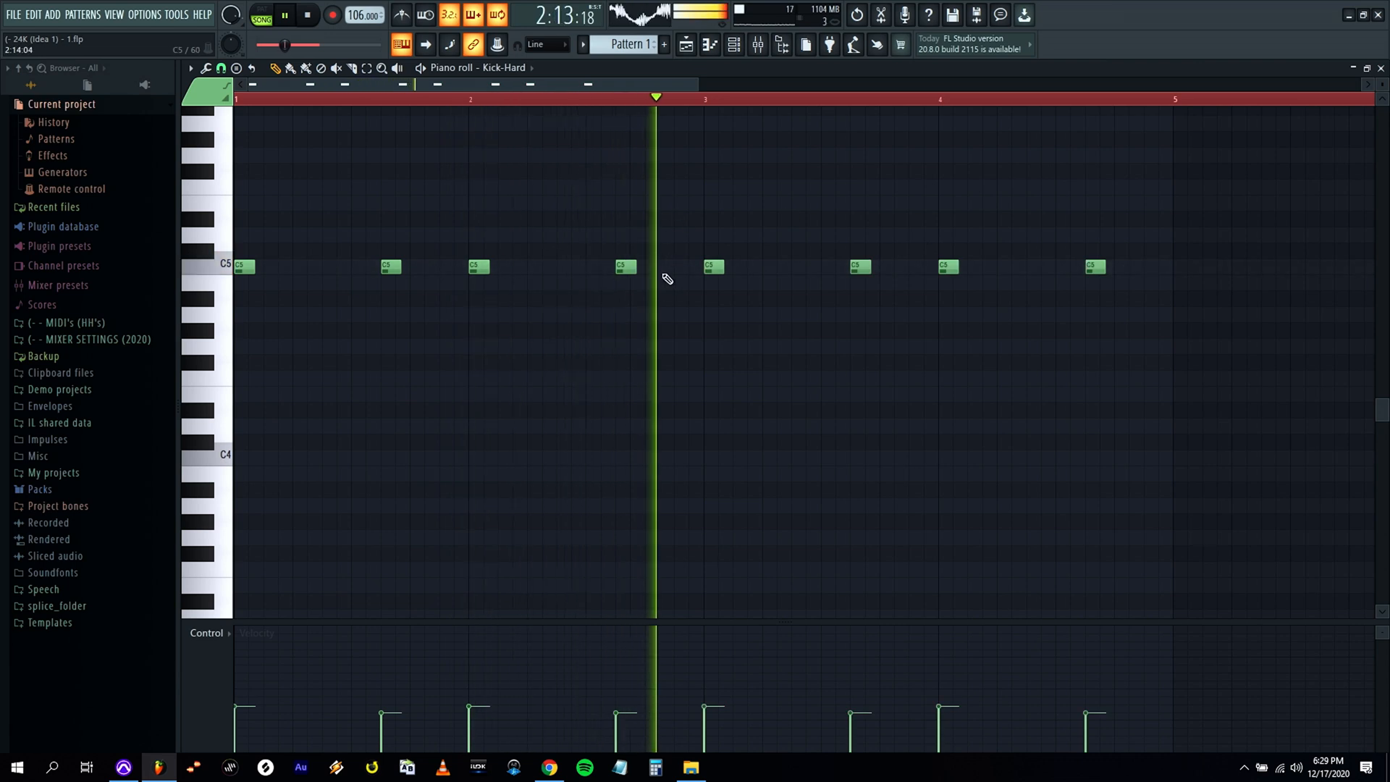
Add an extra kick at step 14 of bar 2 and balance its velocity against the preceding kick during playback.
{"action": "key", "text": "space"}
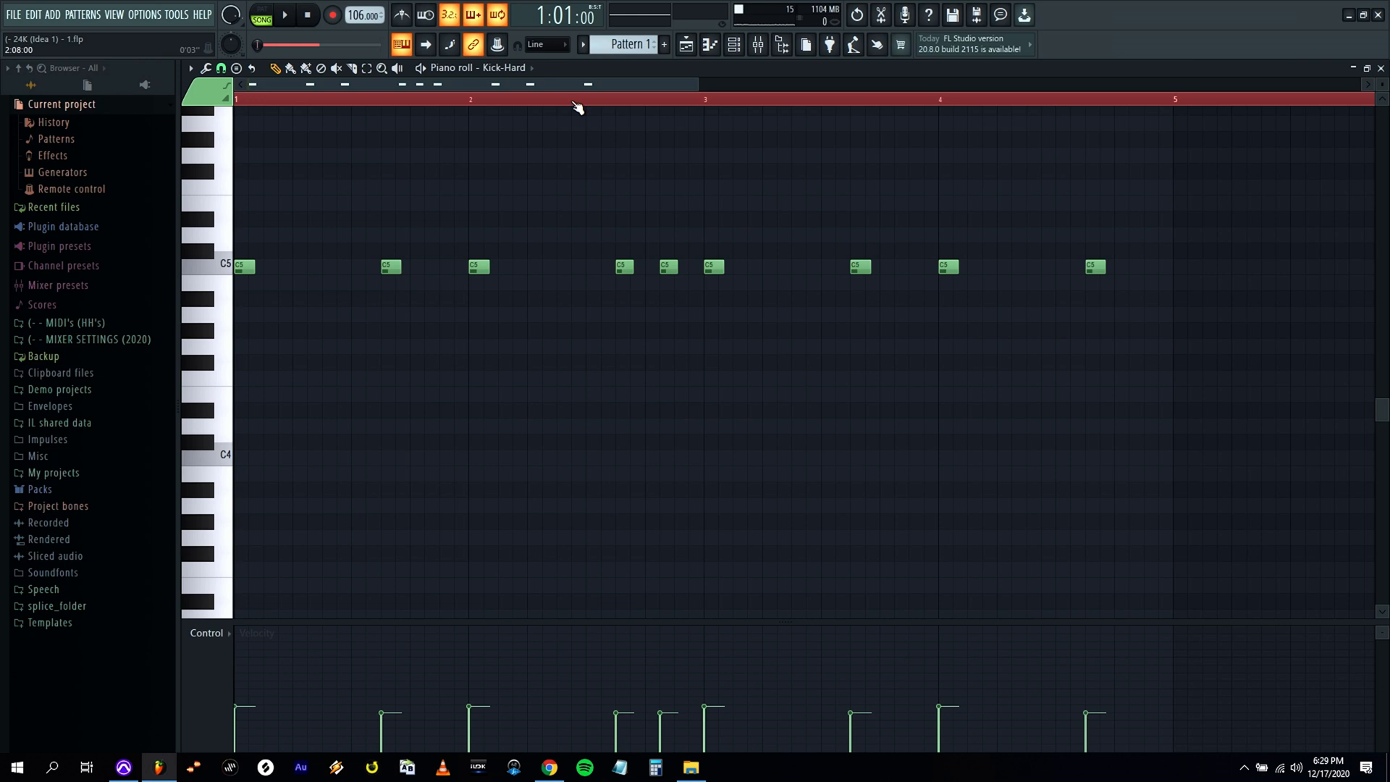
{"action": "key", "text": "space"}
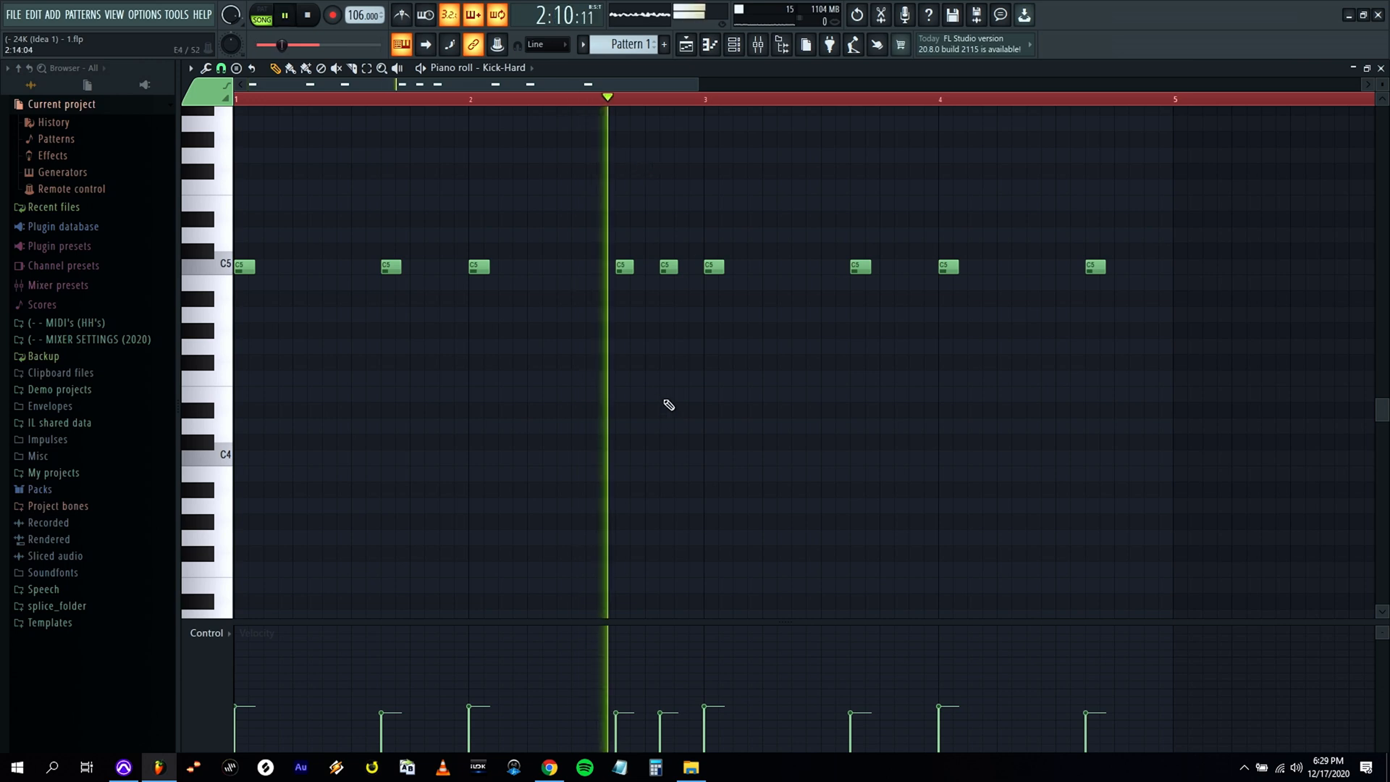
{"action": "left_click", "coordinate": [672, 721]}
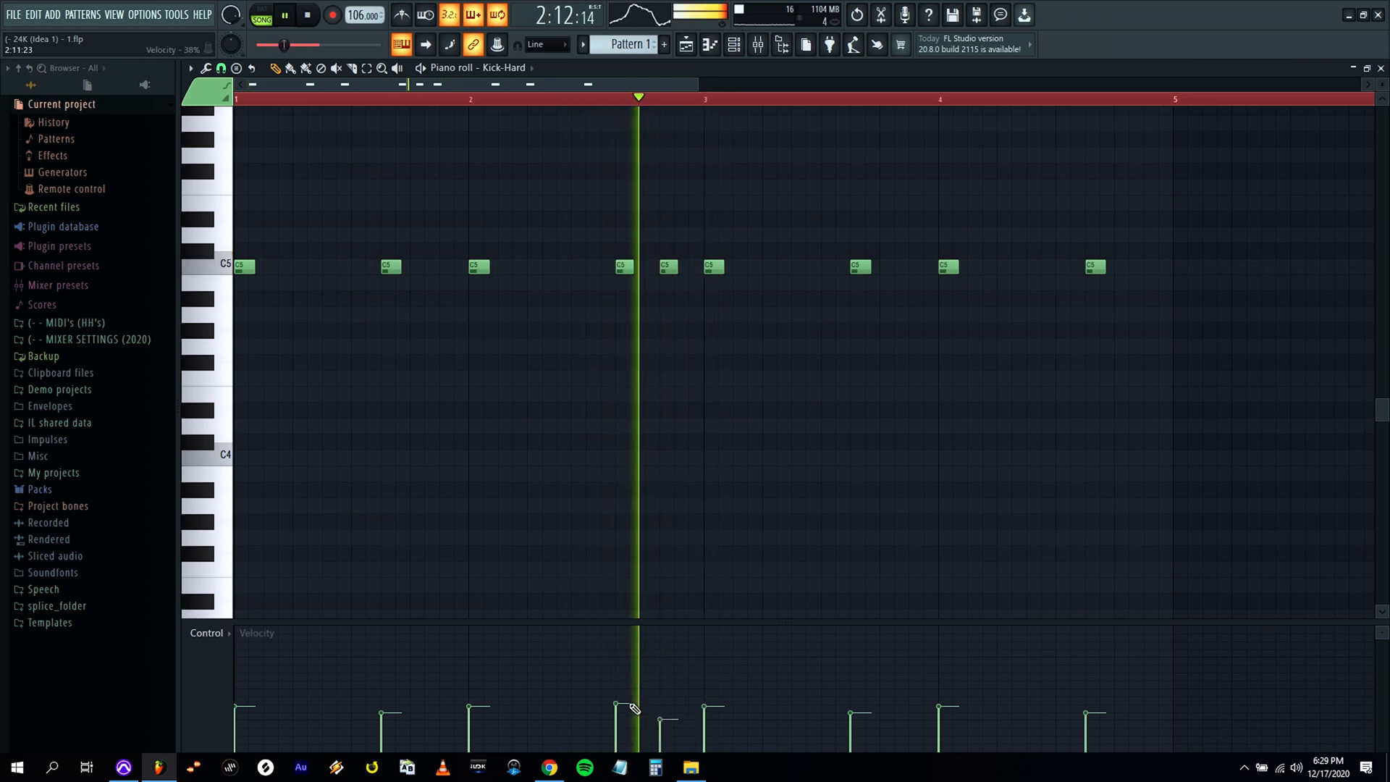
{"action": "left_click", "coordinate": [668, 715]}
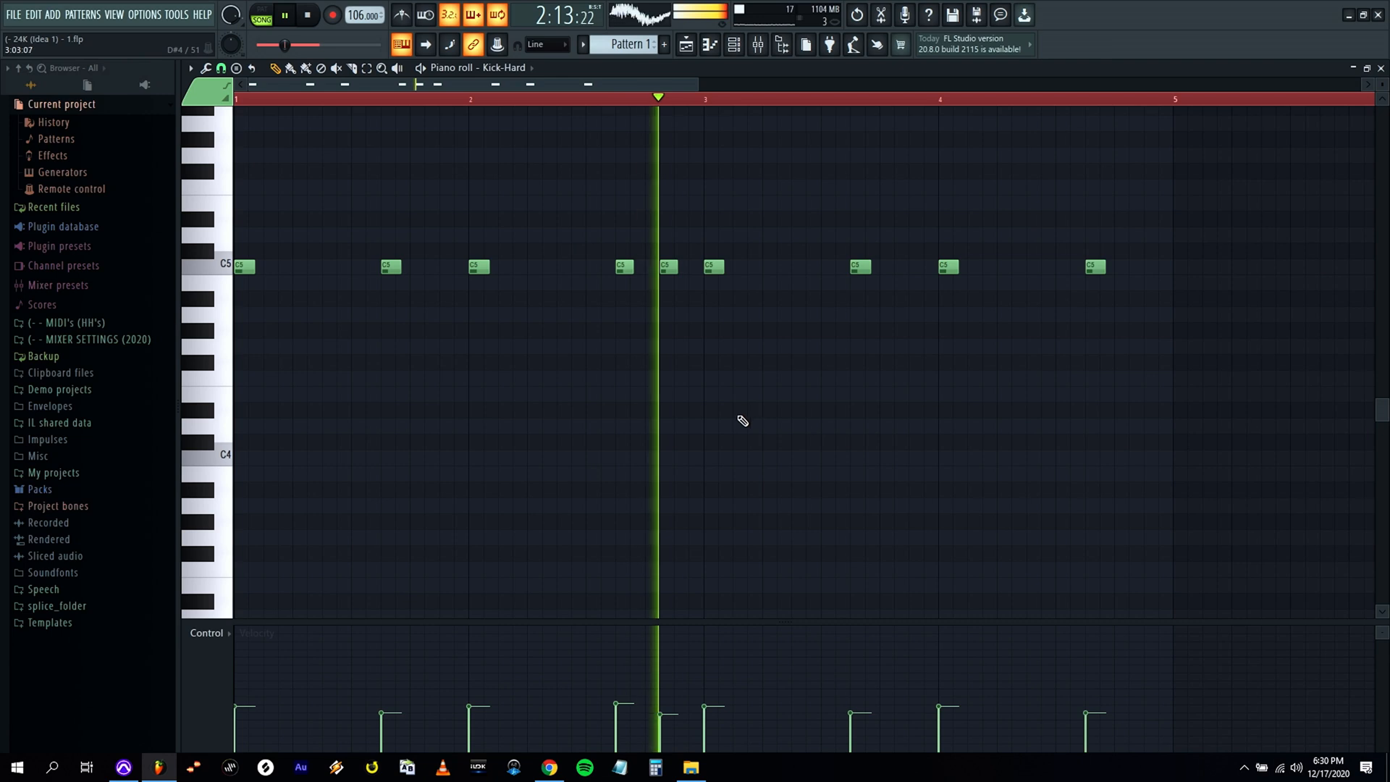
Replace the Kick-Hard notes in bars 3 and 4 with a copy of the bars 1 and 2 pattern.
{"action": "key", "text": "space"}
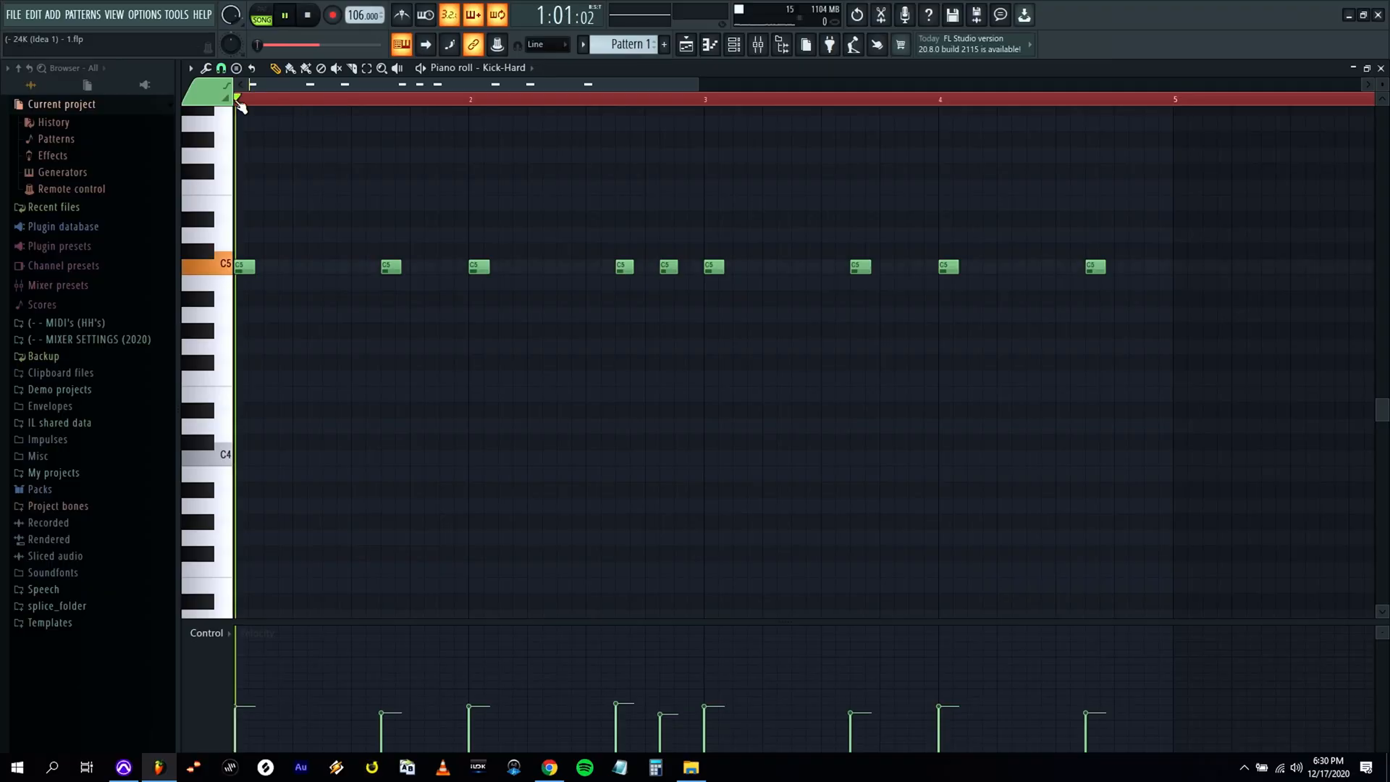
{"action": "right_click", "coordinate": [1095, 267]}
{"action": "right_click", "coordinate": [948, 268]}
{"action": "right_click", "coordinate": [860, 267]}
{"action": "right_click", "coordinate": [714, 267]}
{"action": "key", "text": "ctrl+a"}
{"action": "mouse_move", "coordinate": [396, 270]}
{"action": "left_mouse_down"}
{"action": "mouse_move", "coordinate": [922, 270]}
{"action": "mouse_move", "coordinate": [865, 269]}
{"action": "left_mouse_up"}
{"action": "right_click", "coordinate": [855, 197]}
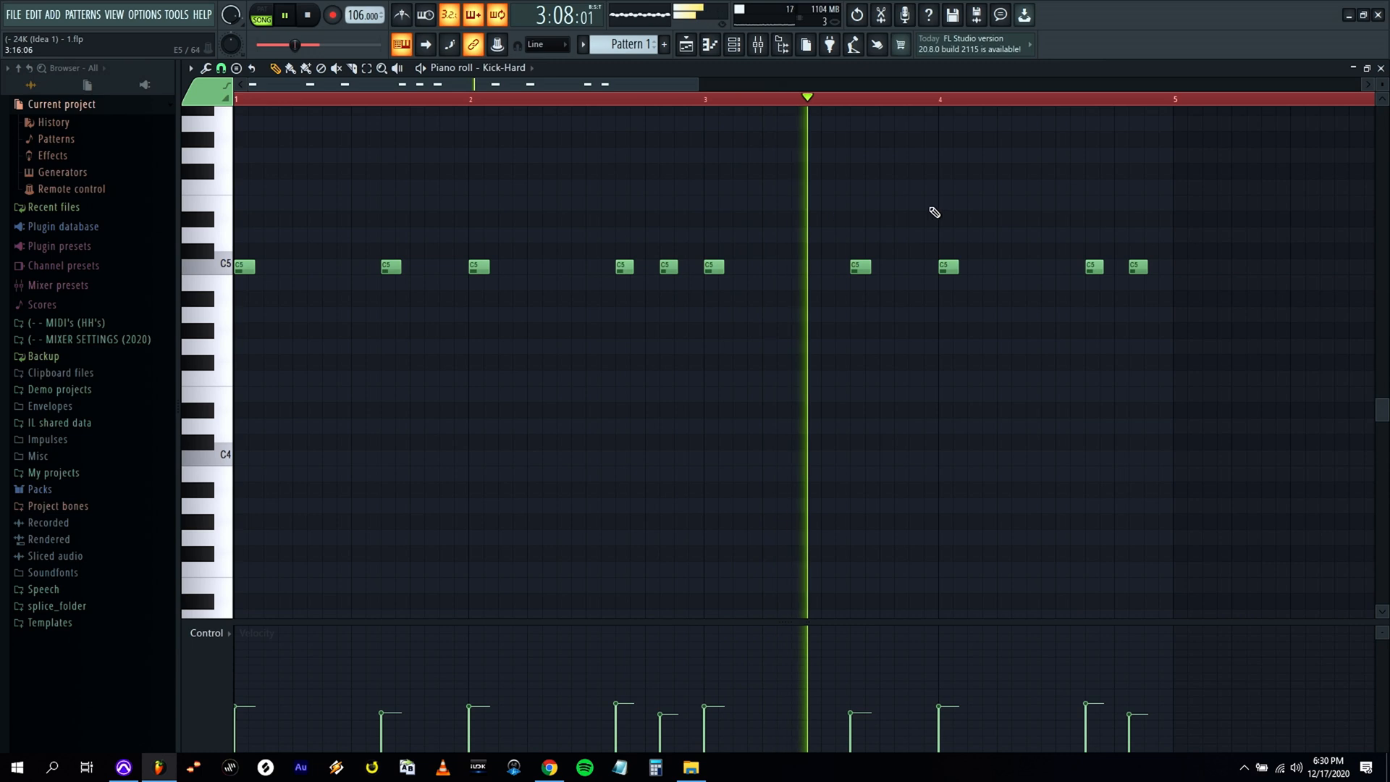
Add another C5 kick at step 7 of bar 4, play the pattern, and return to the channel rack.
{"action": "key", "text": "space"}
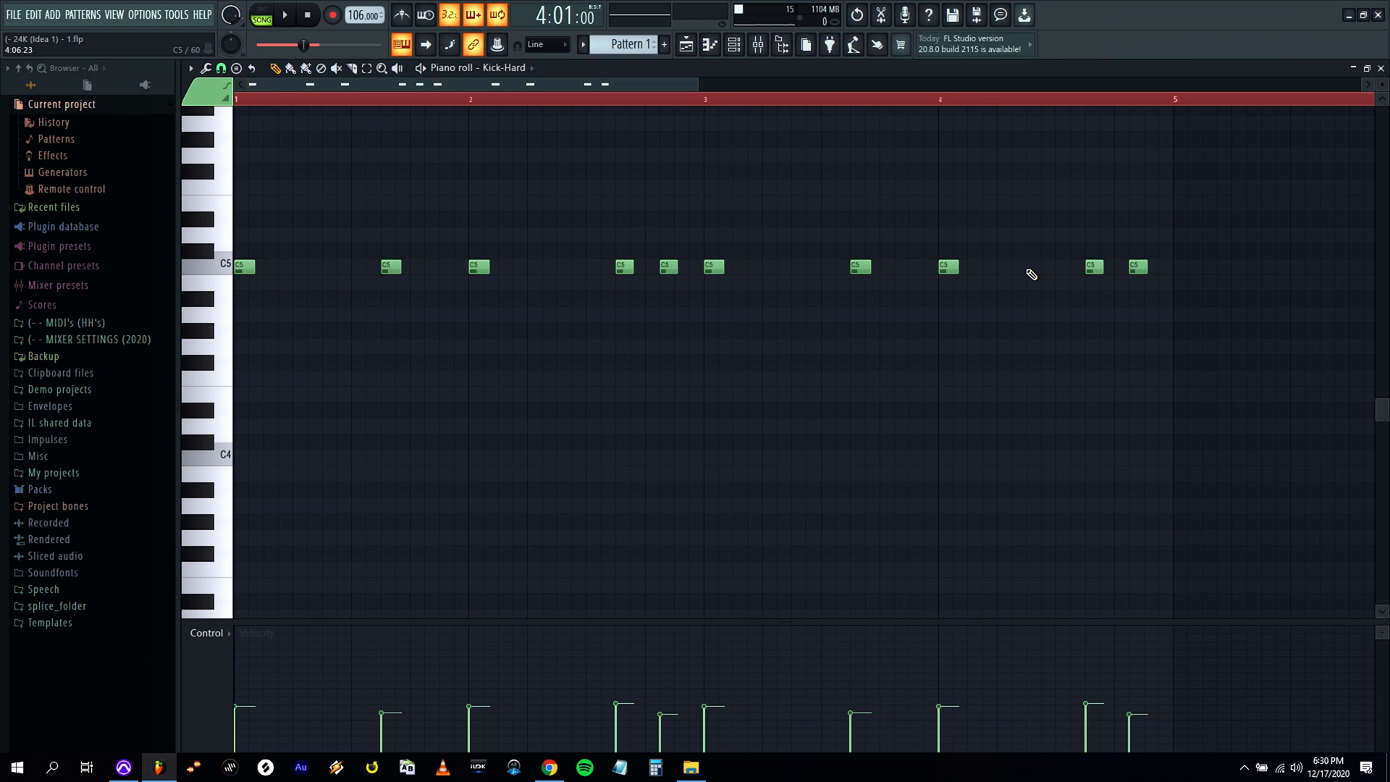
{"action": "key", "text": "space"}
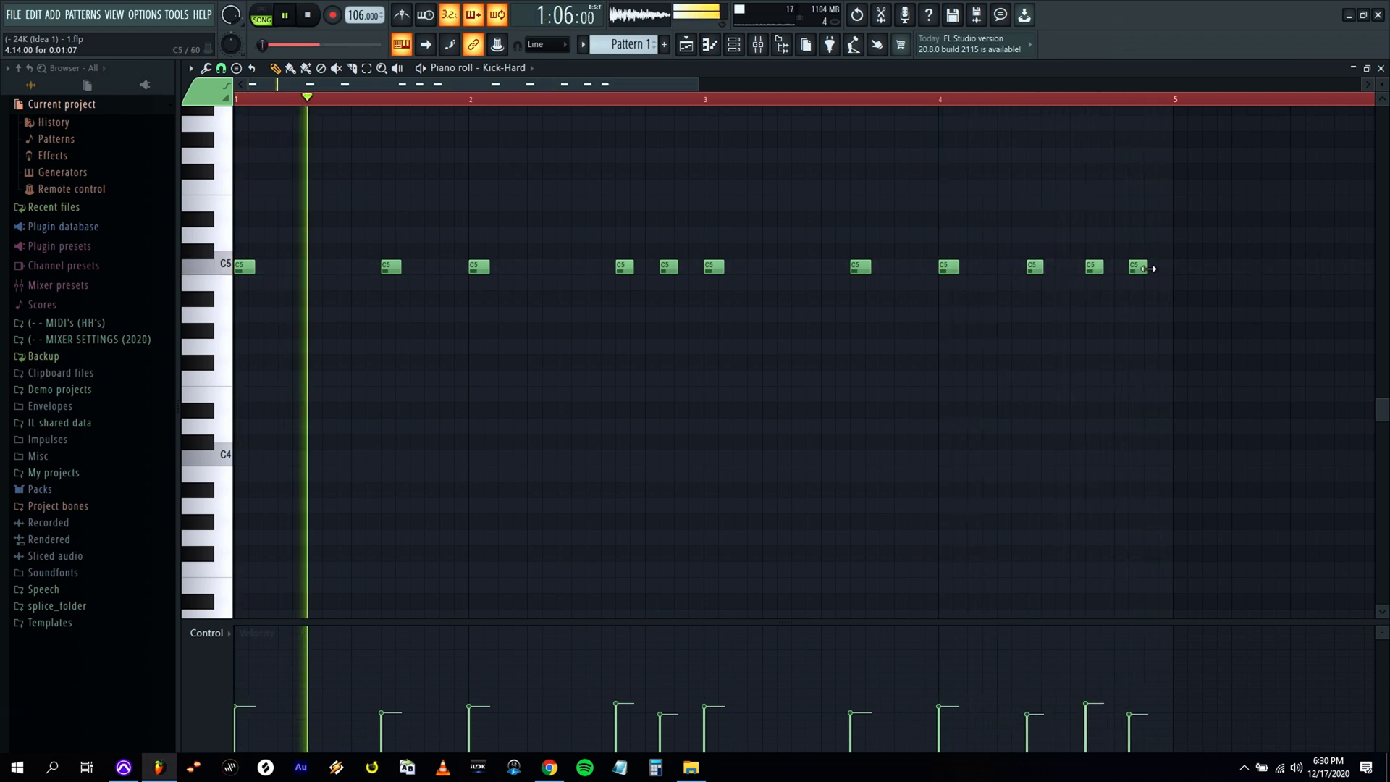
{"action": "key", "text": "Escape"}
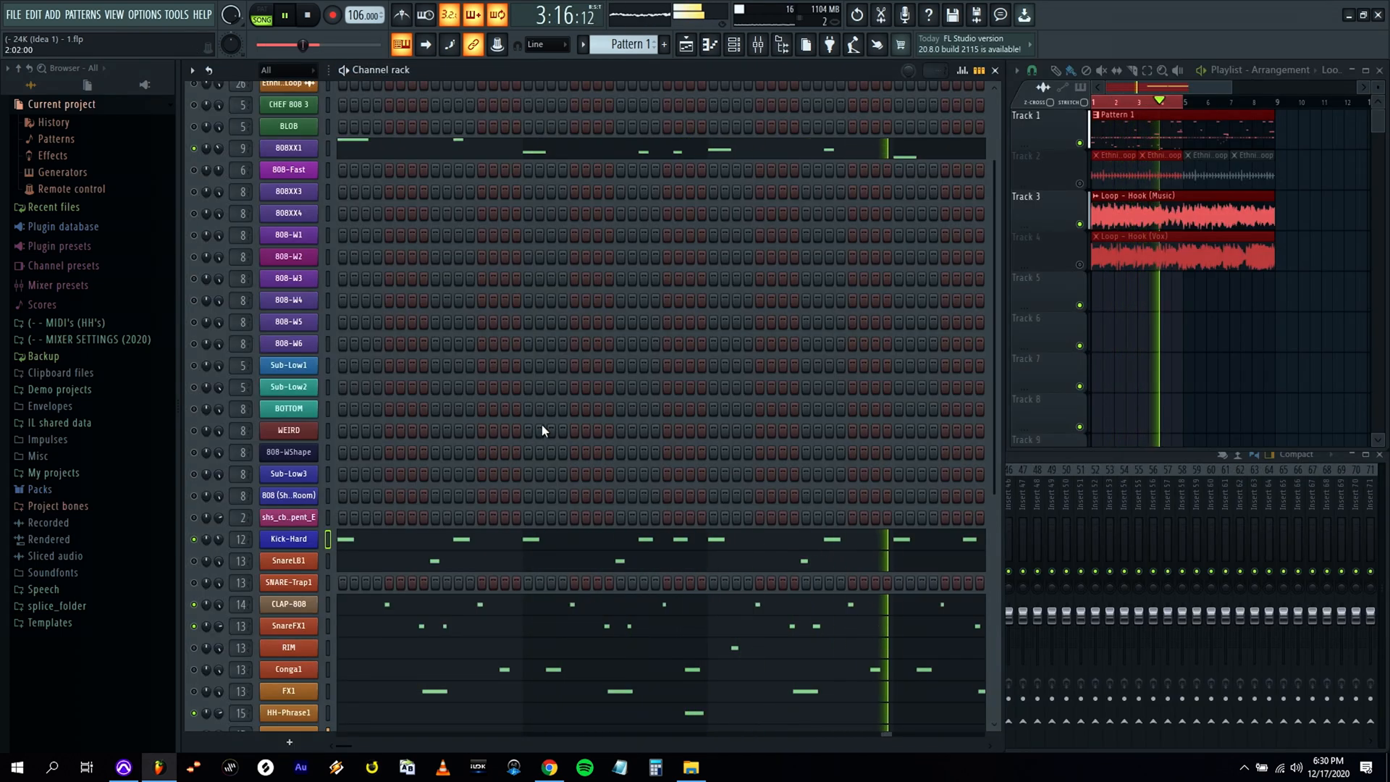
Save the current project under its existing file name.
{"action": "scroll", "coordinate": [542, 432], "scroll_direction": "down", "scroll_amount": 3}
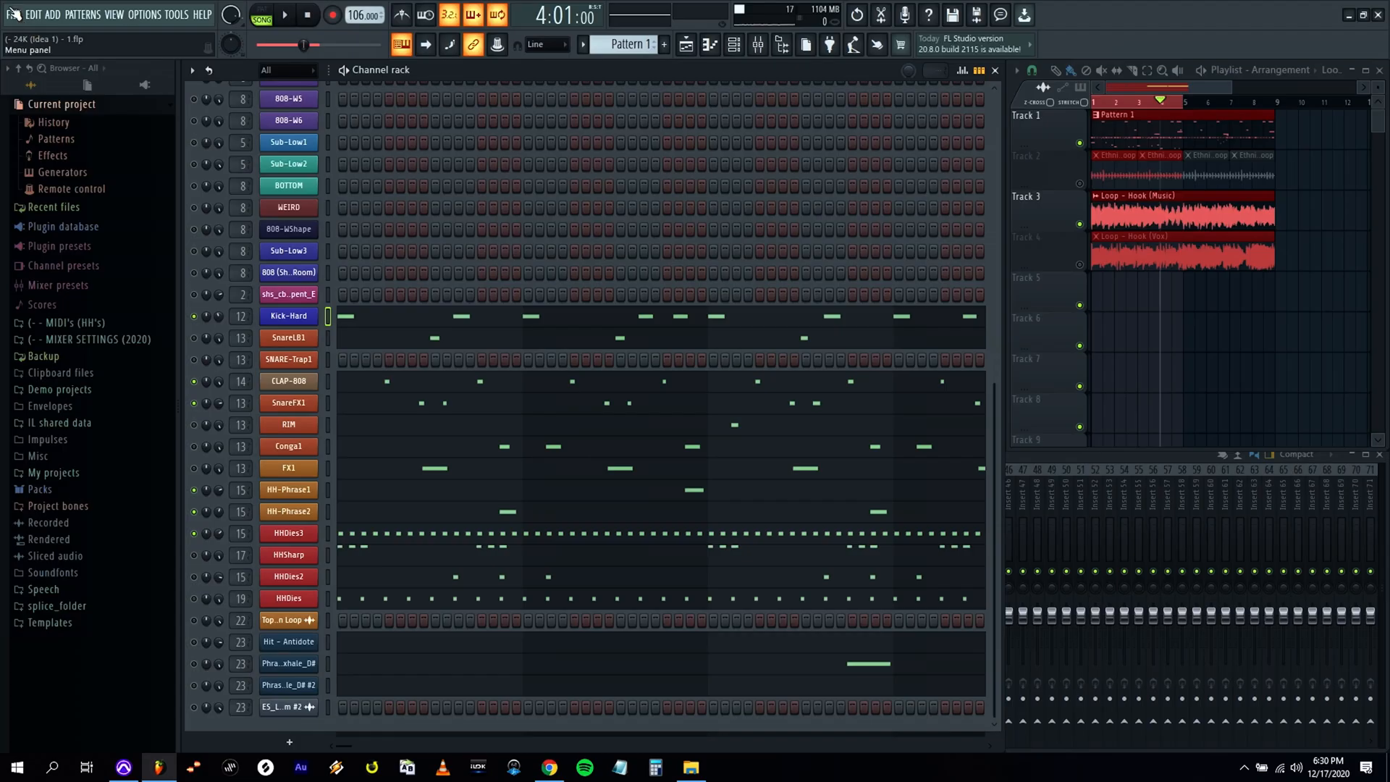
{"action": "left_click", "coordinate": [15, 14]}
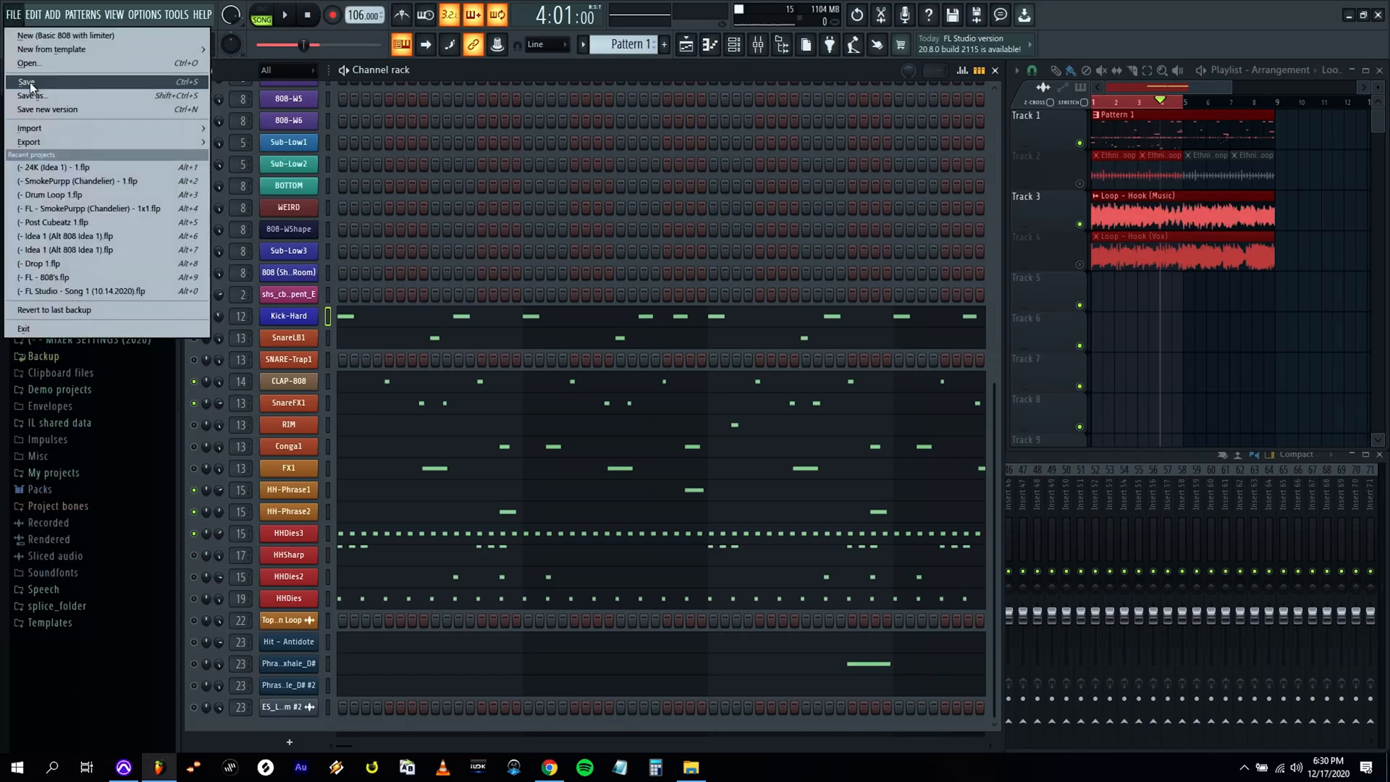
{"action": "left_click", "coordinate": [30, 86]}
Rework the RIM pattern into two C5 hits at steps 5 and 13 of bar 1.
{"action": "left_click", "coordinate": [328, 382]}
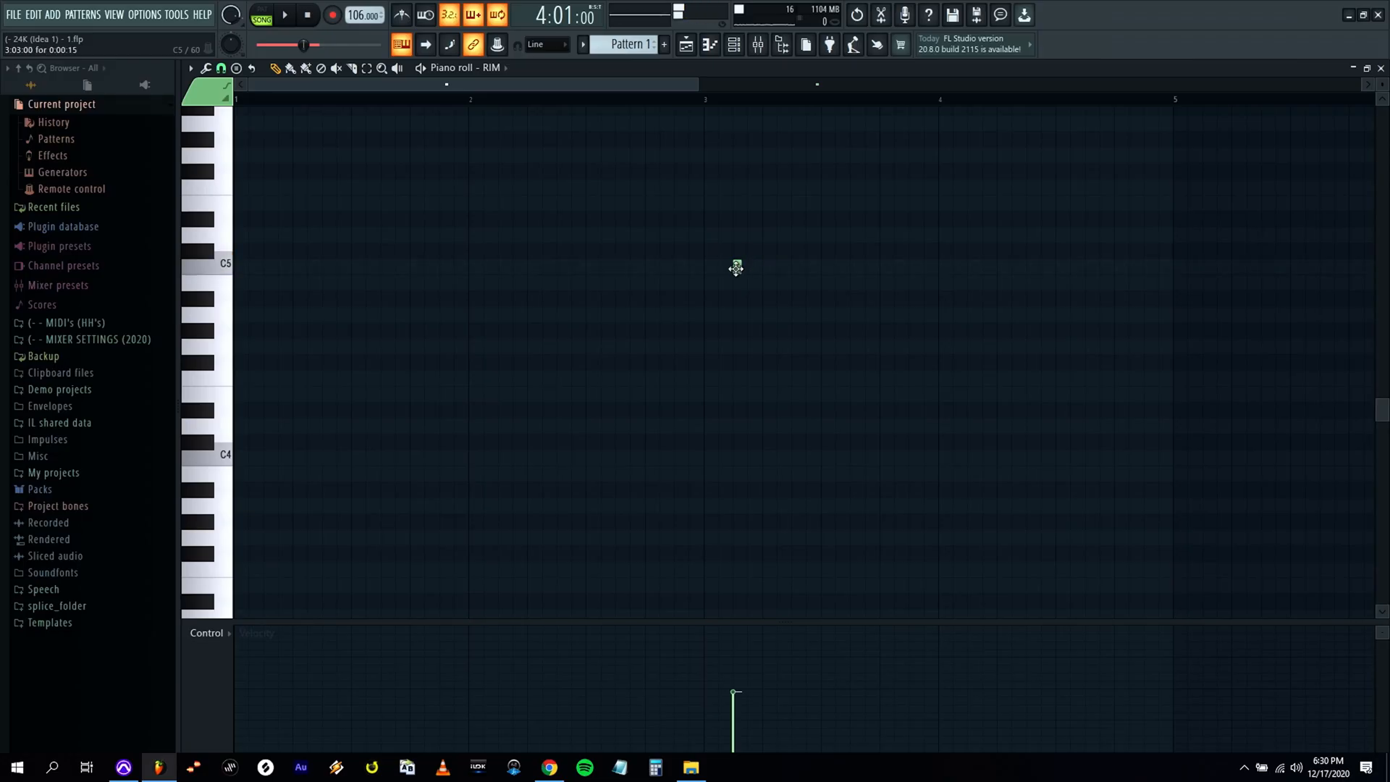
{"action": "scroll", "coordinate": [735, 275], "scroll_direction": "up", "scroll_amount": 2}
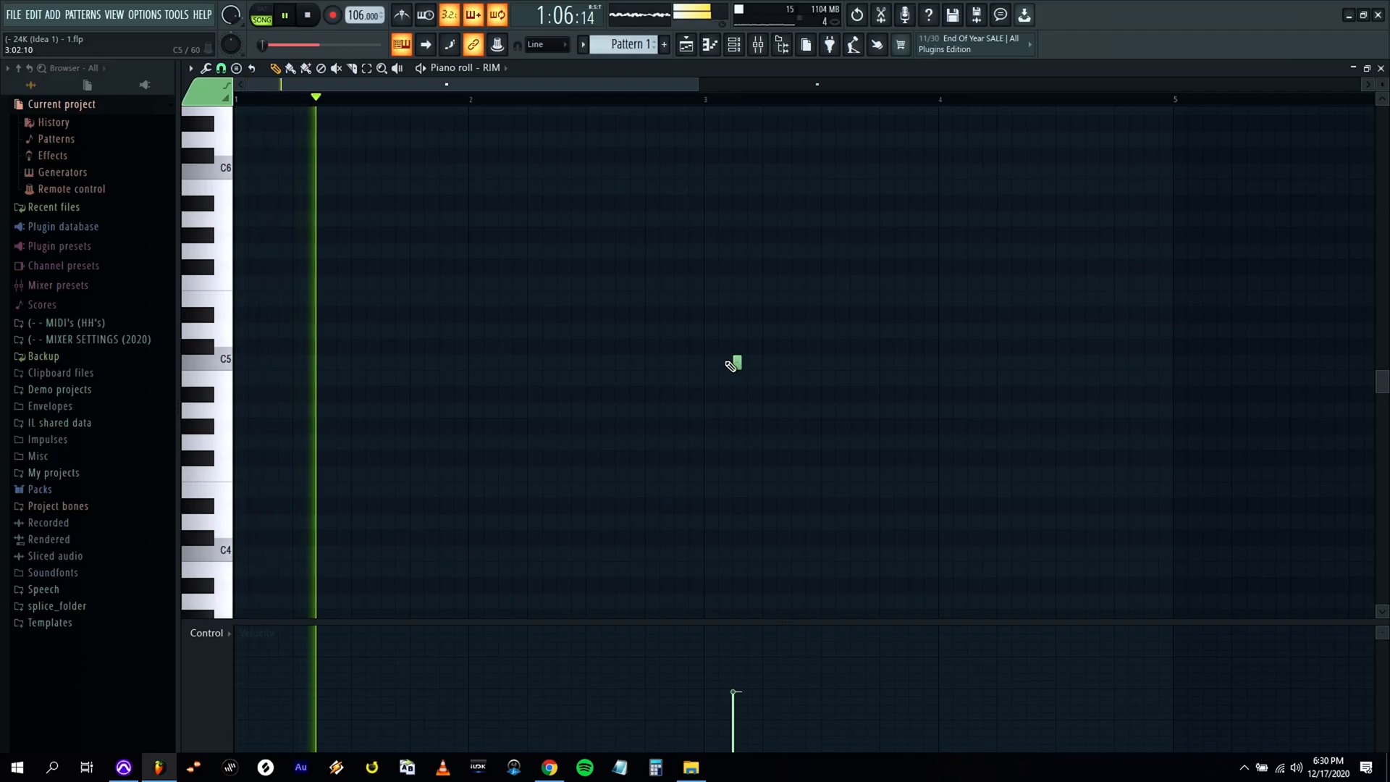
{"action": "key", "text": "space"}
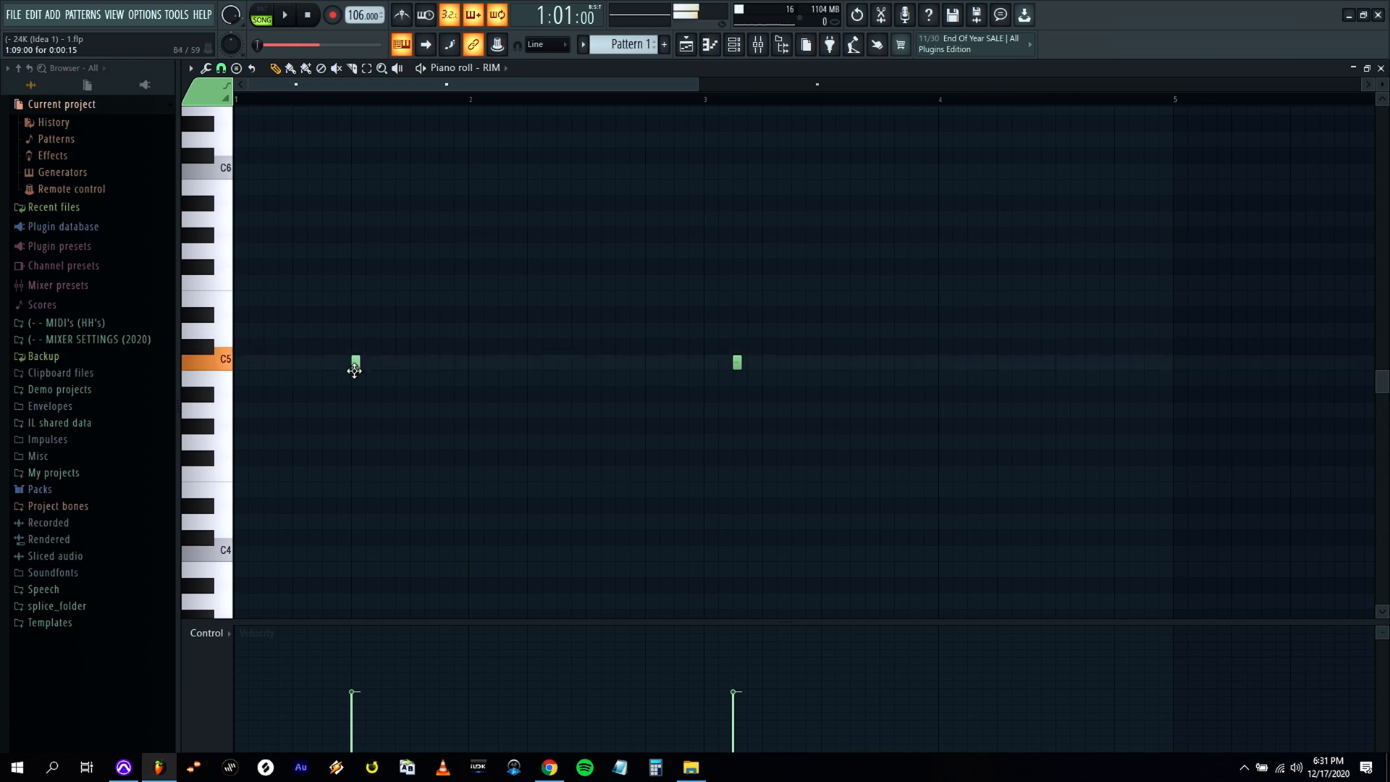
{"action": "left_click_drag", "start_coordinate": [354, 367], "coordinate": [307, 369]}
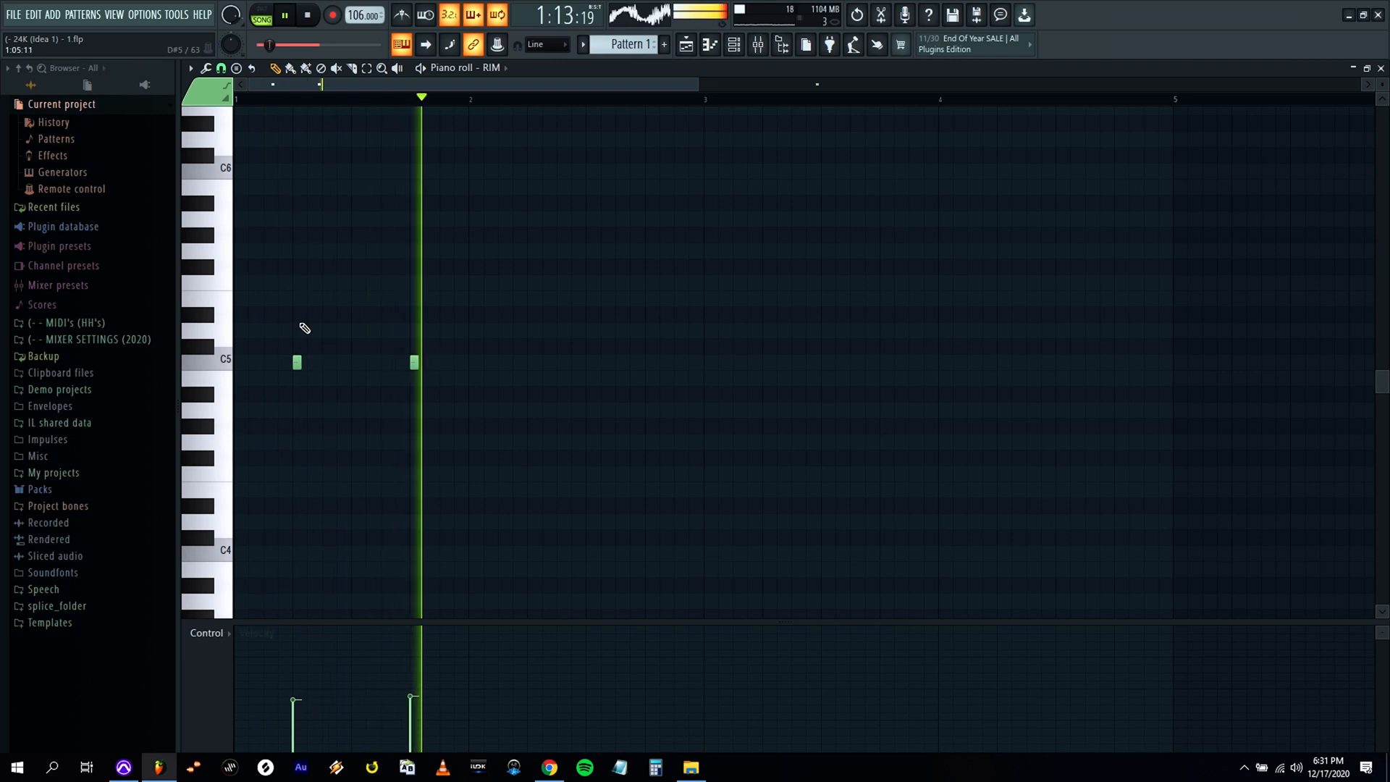
Duplicate the two RIM hits across bars 2 to 4 and vary their velocities while listening.
{"action": "key", "text": "ctrl+a"}
{"action": "left_click_drag", "start_coordinate": [297, 367], "coordinate": [532, 365], "text": "shift"}
{"action": "left_click", "coordinate": [515, 291], "text": "ctrl"}
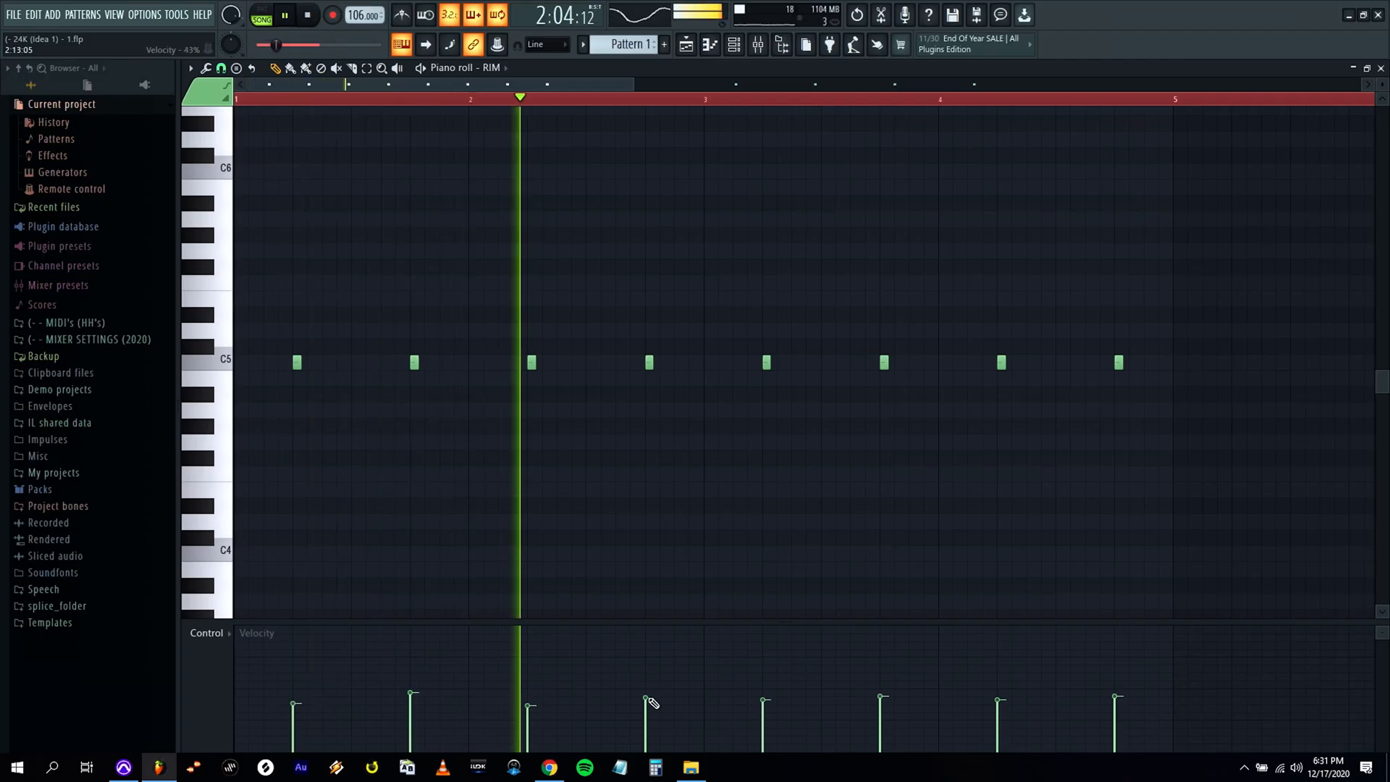
{"action": "scroll", "coordinate": [409, 309], "scroll_direction": "up", "scroll_amount": 3}
{"action": "key", "text": "space"}
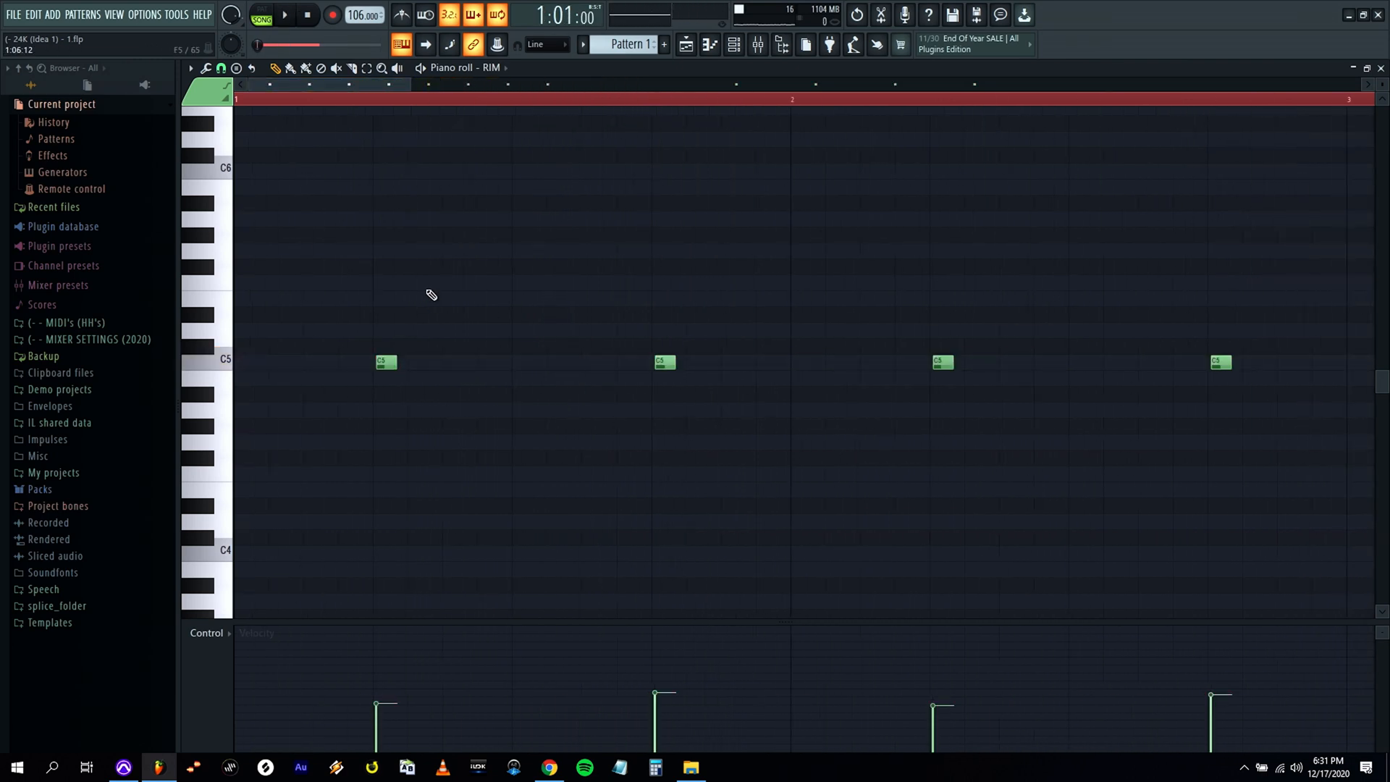
{"action": "key", "text": "space"}
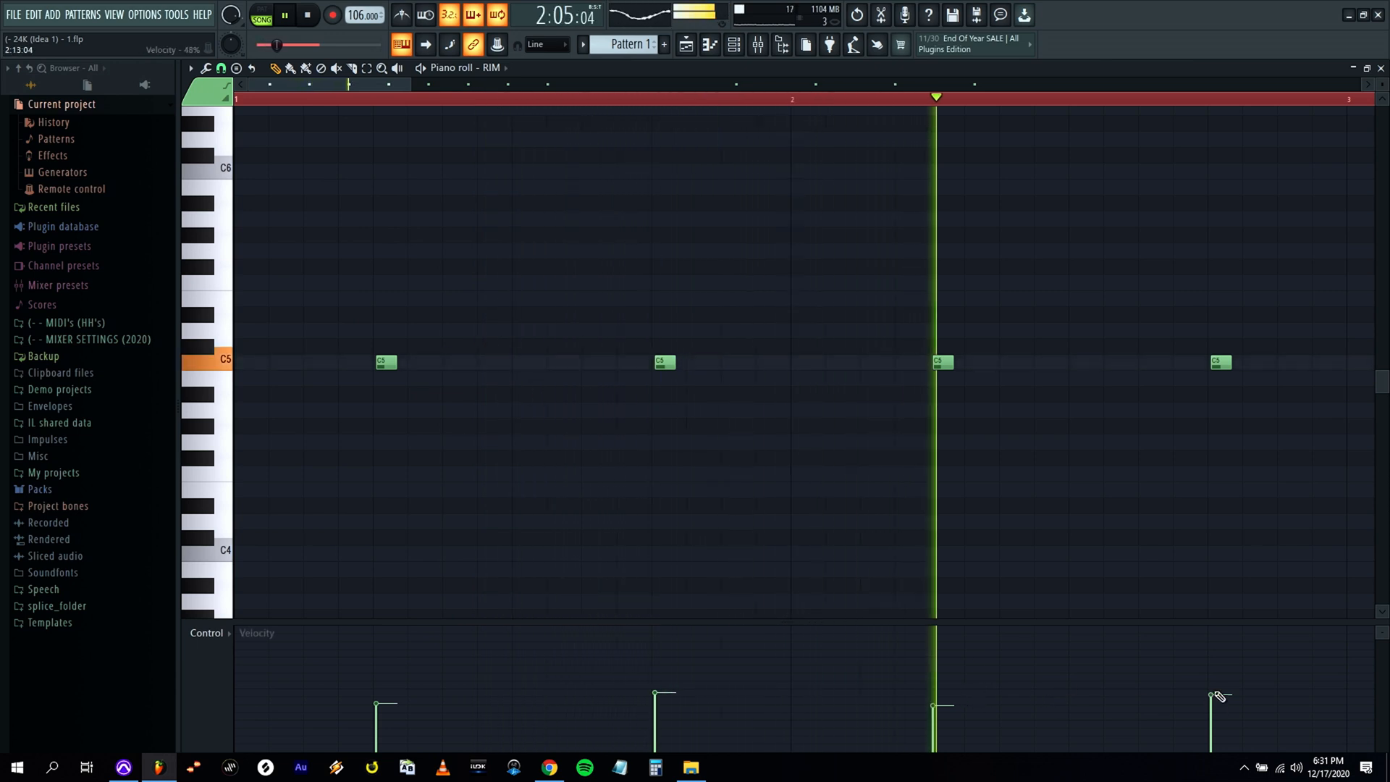
Try extra, softer RIM hits at steps 8 and 11 of bar 2 during playback.
{"action": "scroll", "coordinate": [818, 232], "scroll_direction": "down", "scroll_amount": 3}
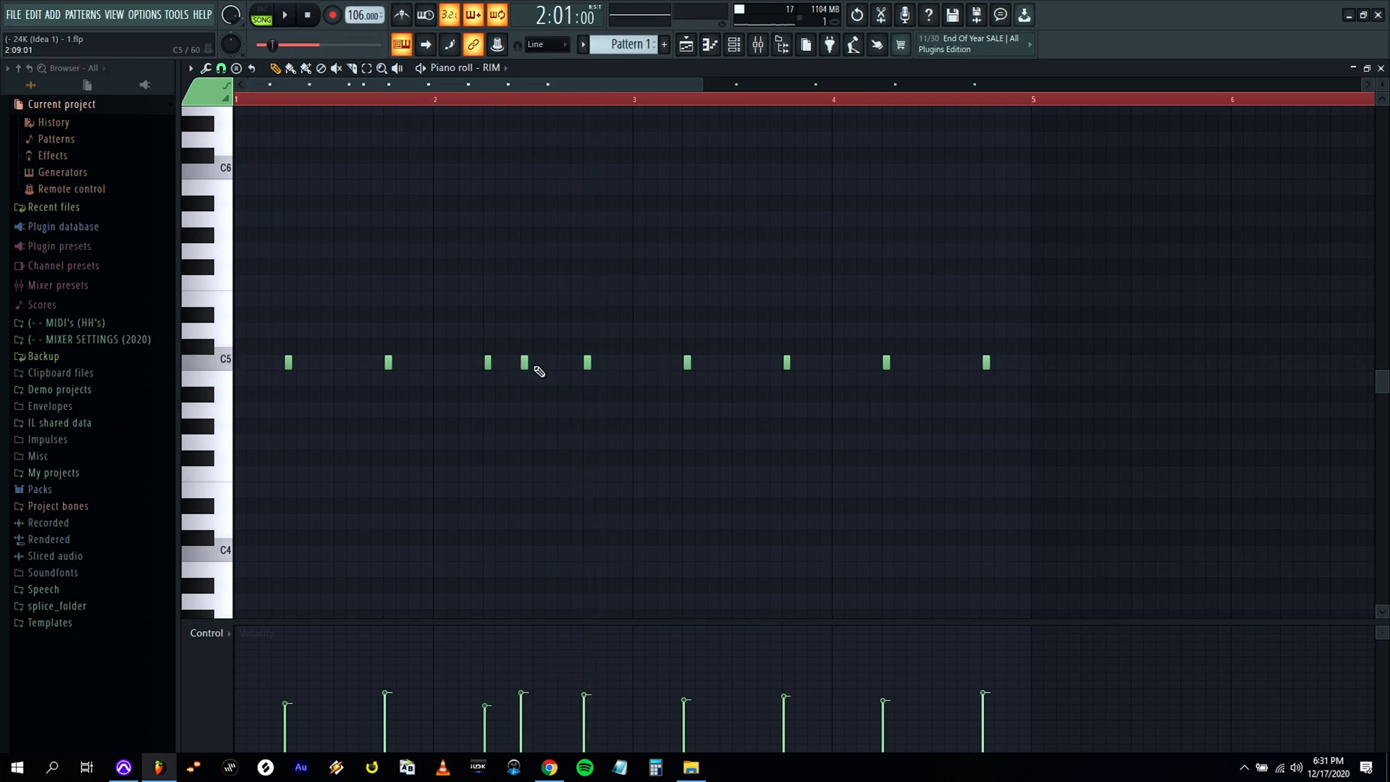
{"action": "key", "text": "space"}
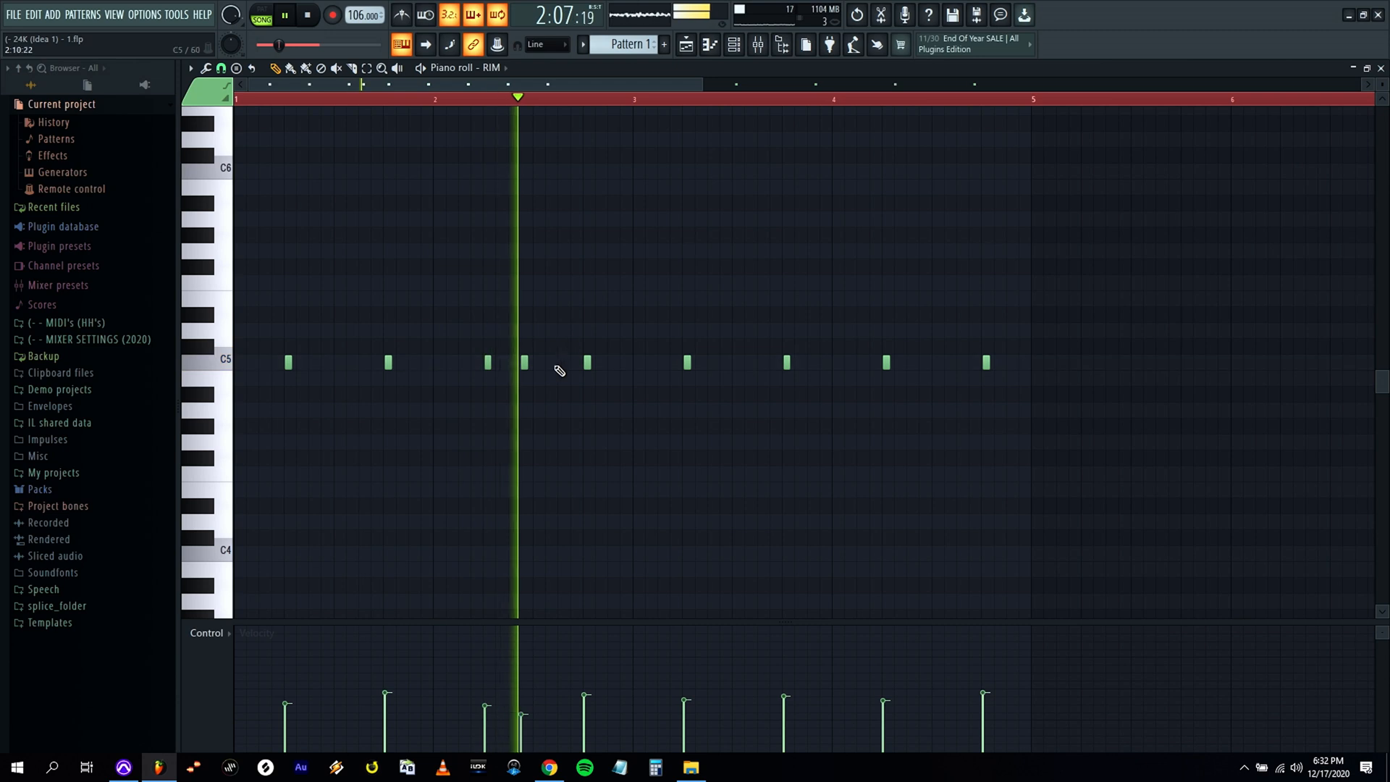
{"action": "key", "text": "space"}
{"action": "left_click_drag", "start_coordinate": [552, 366], "coordinate": [564, 366]}
{"action": "key", "text": "space"}
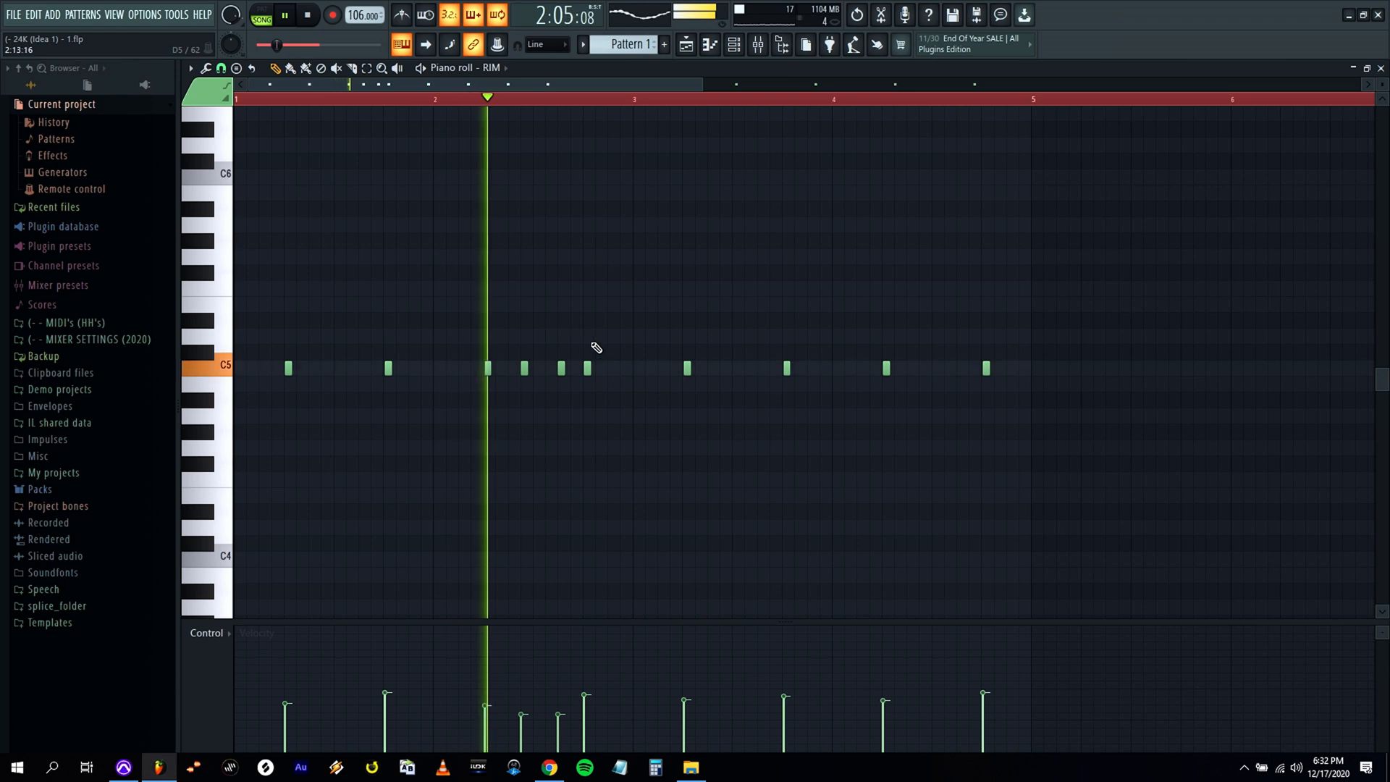
Replace the extra bar 2 RIM hits with one soft hit at step 16, and add a hit at step 16 of bar 4.
{"action": "left_click_drag", "start_coordinate": [563, 368], "coordinate": [613, 368]}
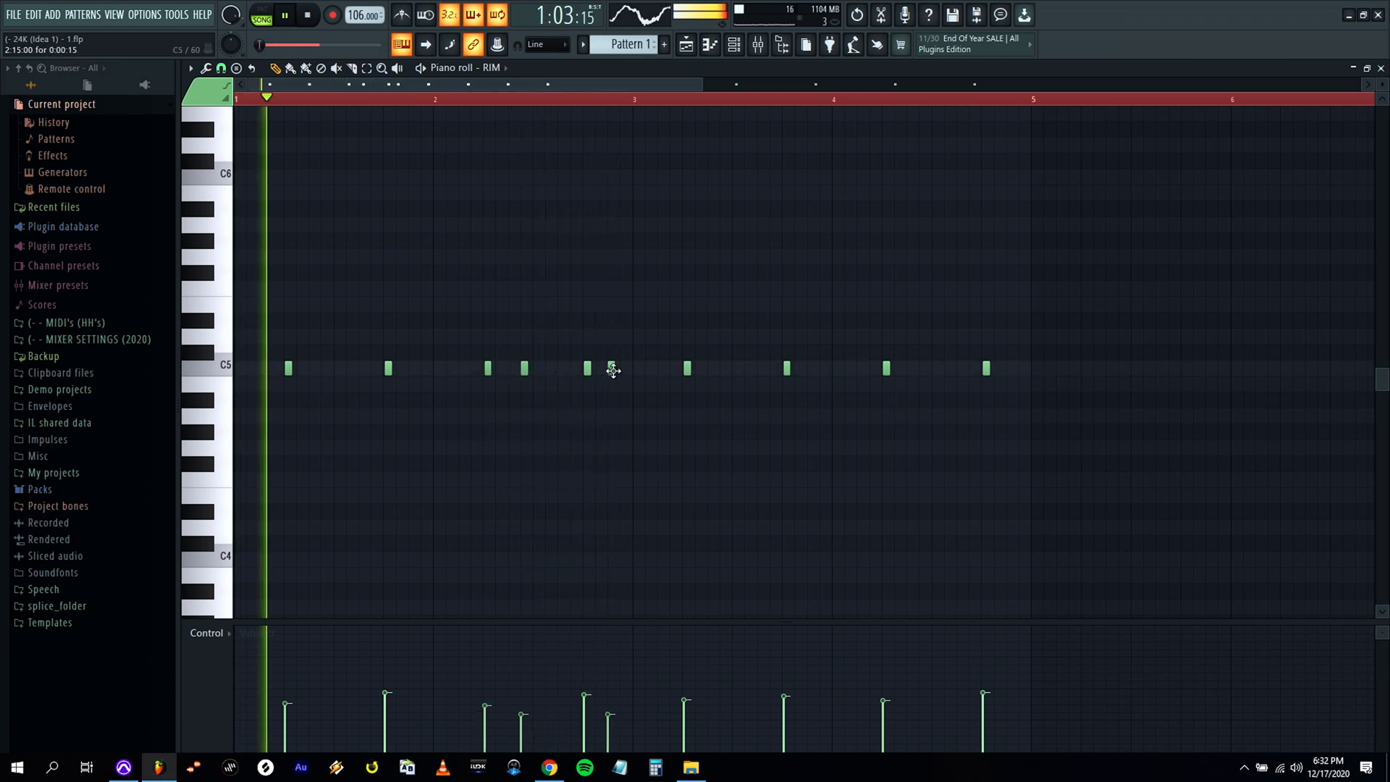
{"action": "left_click", "coordinate": [489, 102]}
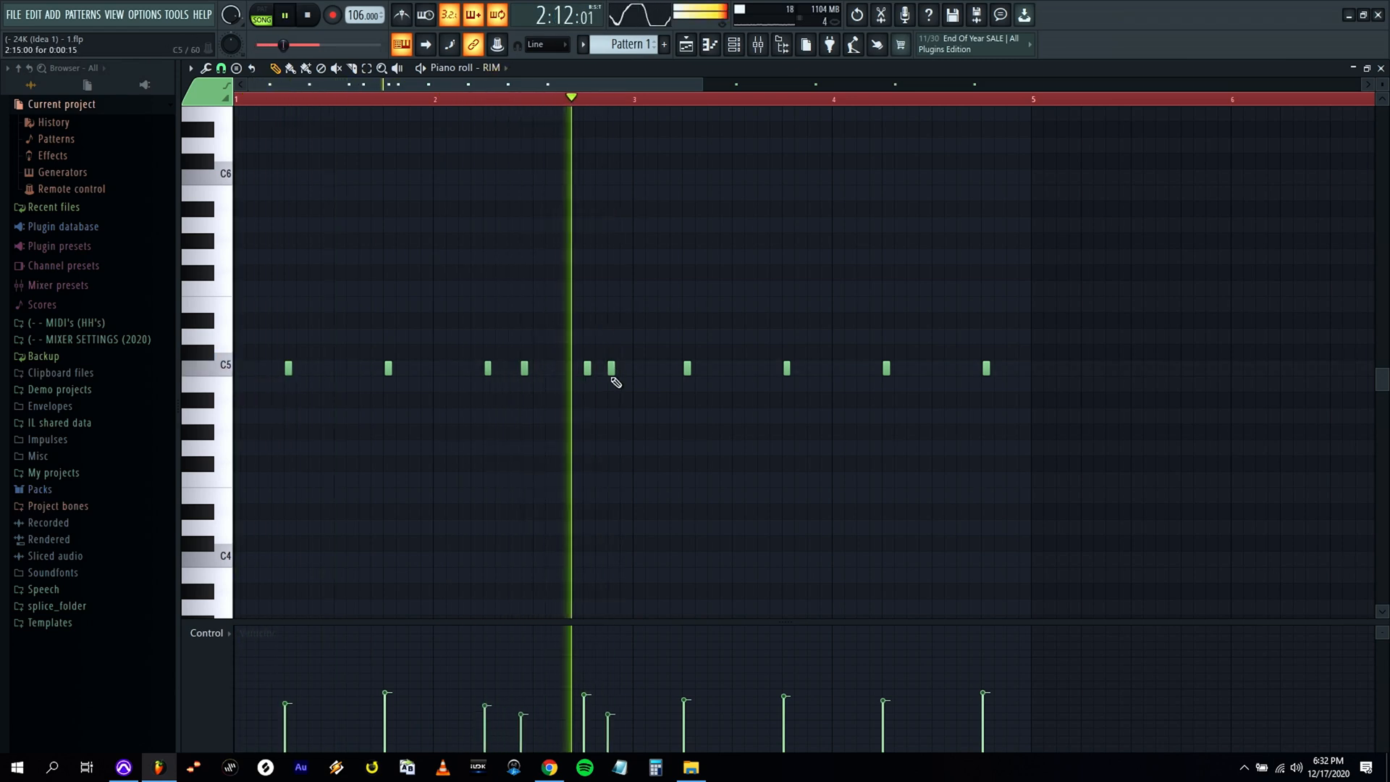
{"action": "key", "text": "space"}
{"action": "key", "text": "space"}
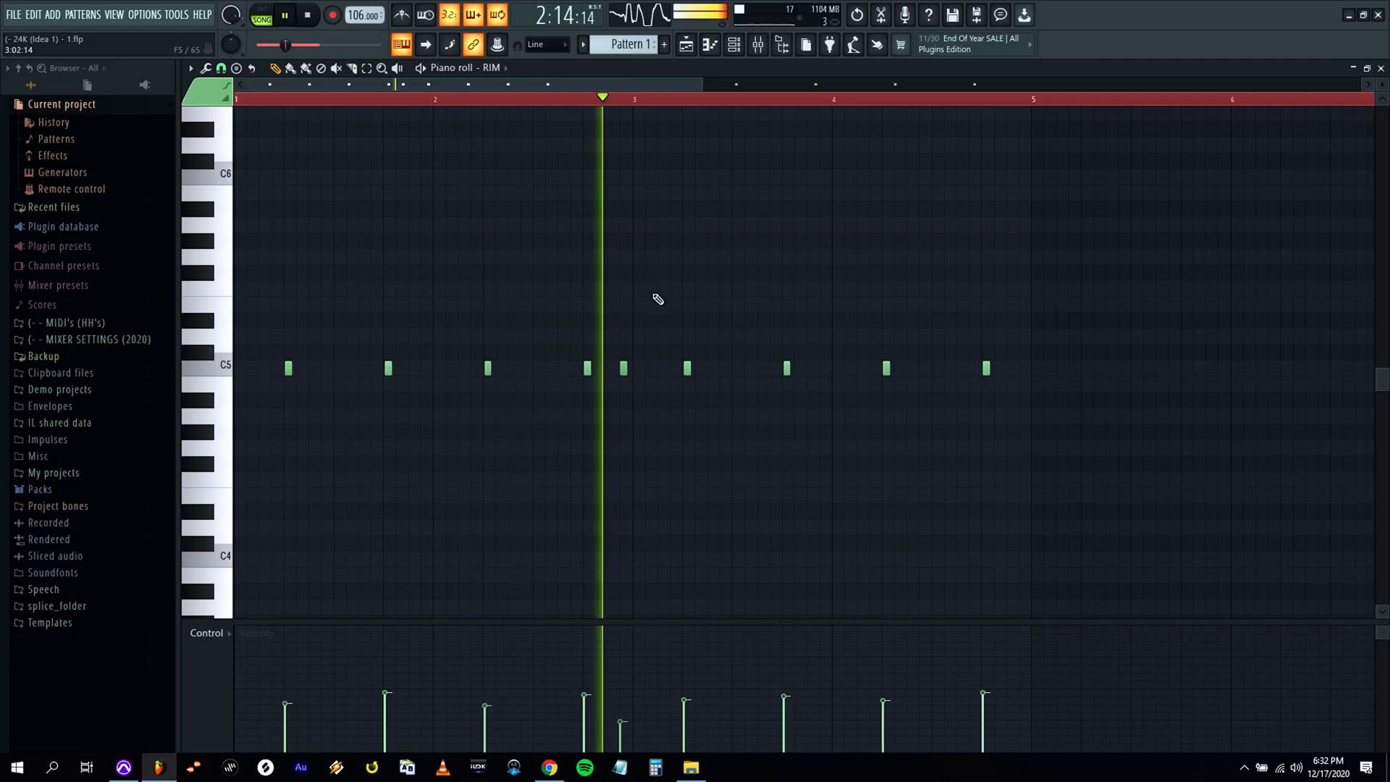
{"action": "left_click", "coordinate": [1021, 369]}
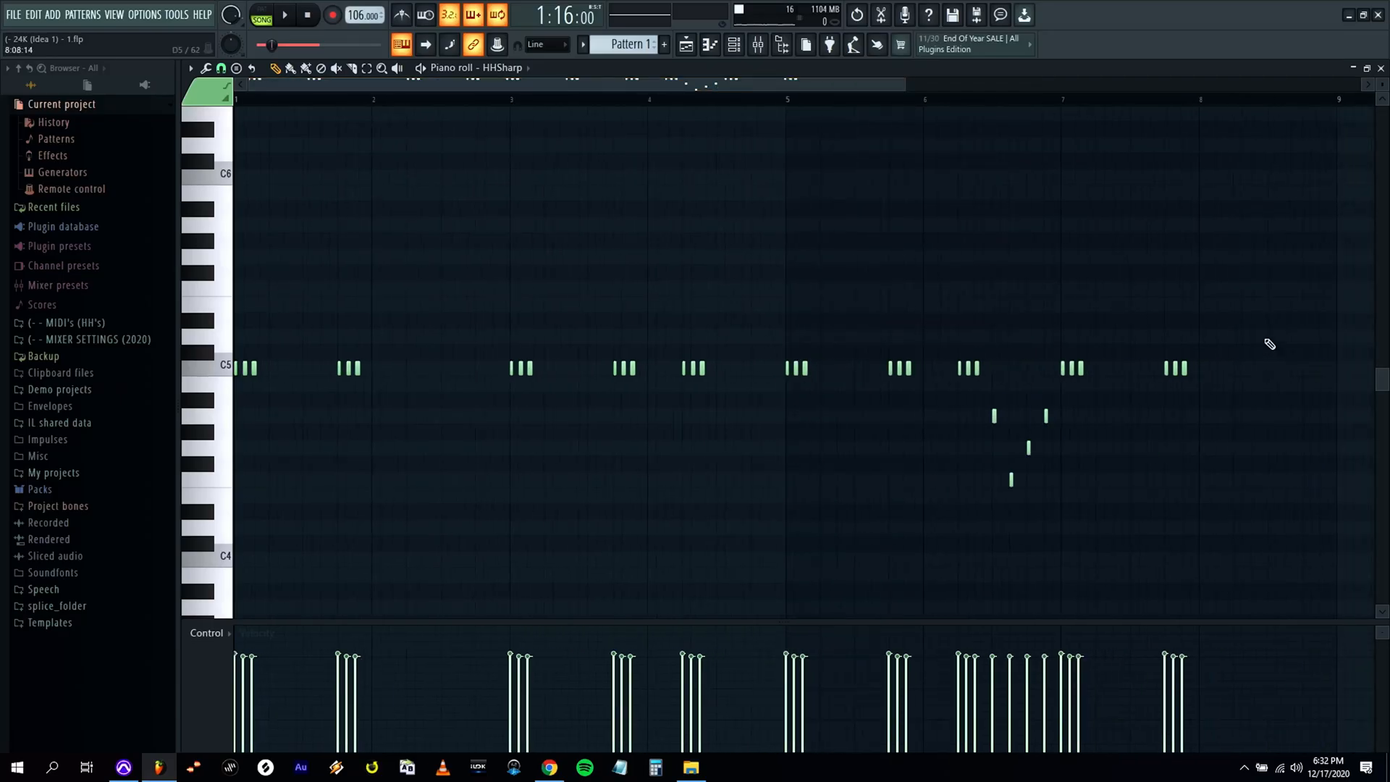
Delete all HHSharp notes from bar 3 onward, keeping only the two three-hit C5 groups in bar 1.
{"action": "left_click_drag", "start_coordinate": [1264, 329], "coordinate": [482, 561]}
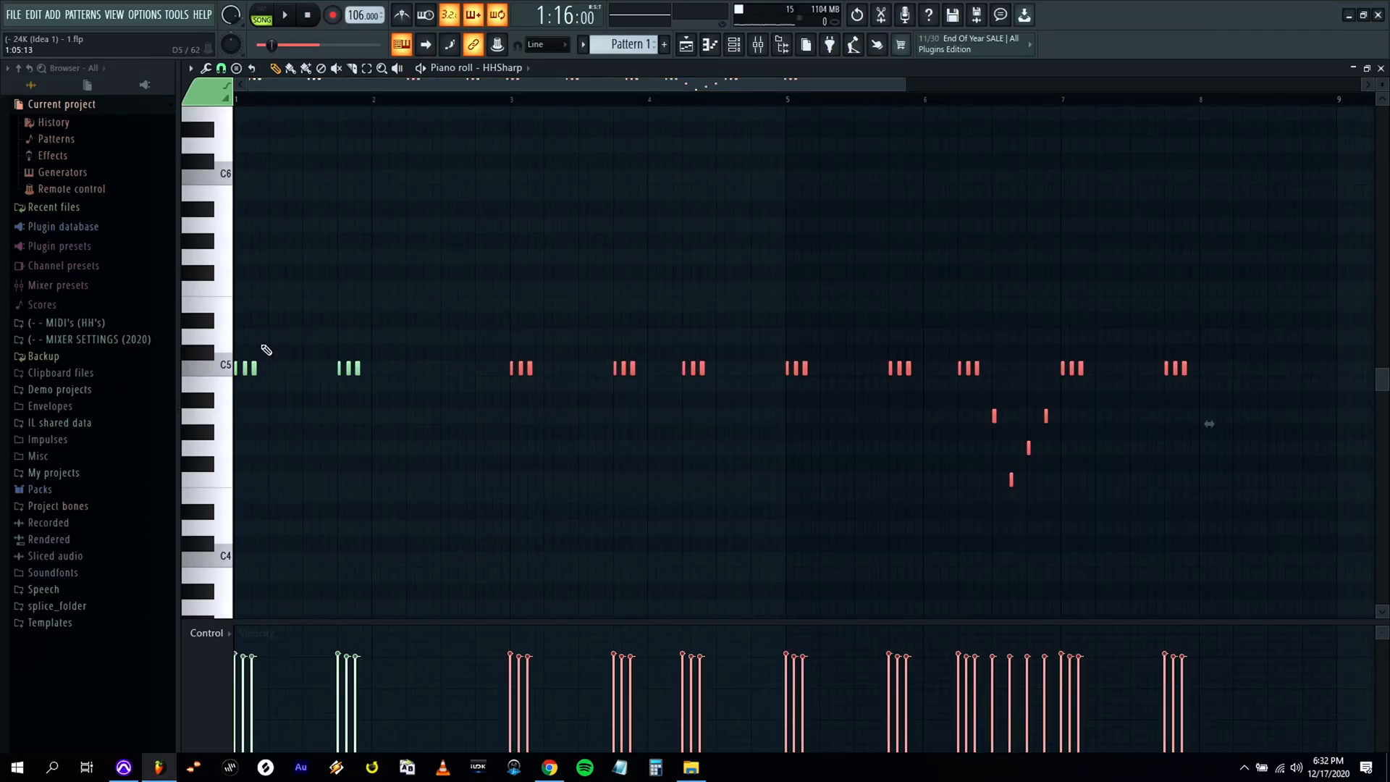
{"action": "key", "text": "Delete"}
{"action": "left_click_drag", "start_coordinate": [912, 84], "coordinate": [689, 85]}
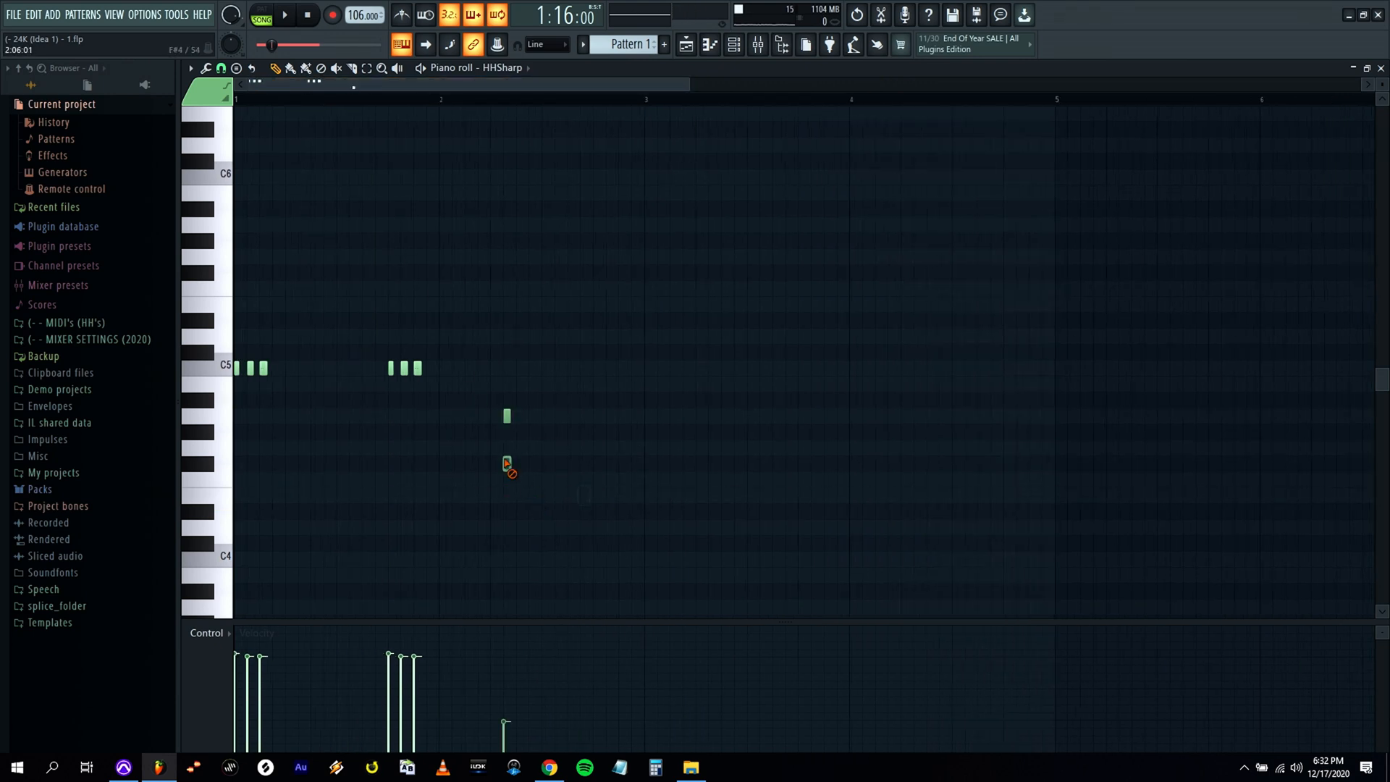
{"action": "left_click", "coordinate": [1381, 69]}
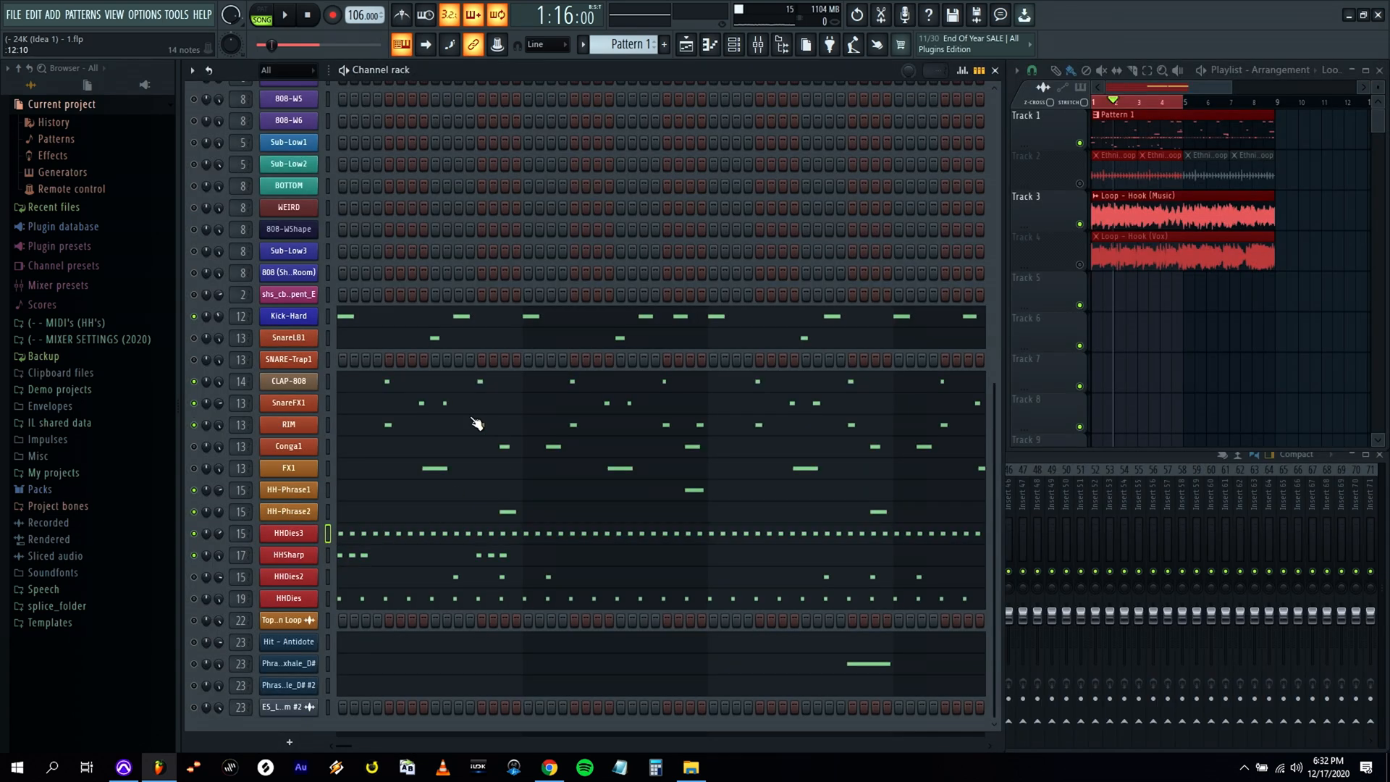
Taper the velocities of the second and third hits in both HHSharp groups during playback, and remove the hit at step 15 of bar 1.
{"action": "left_click", "coordinate": [374, 557]}
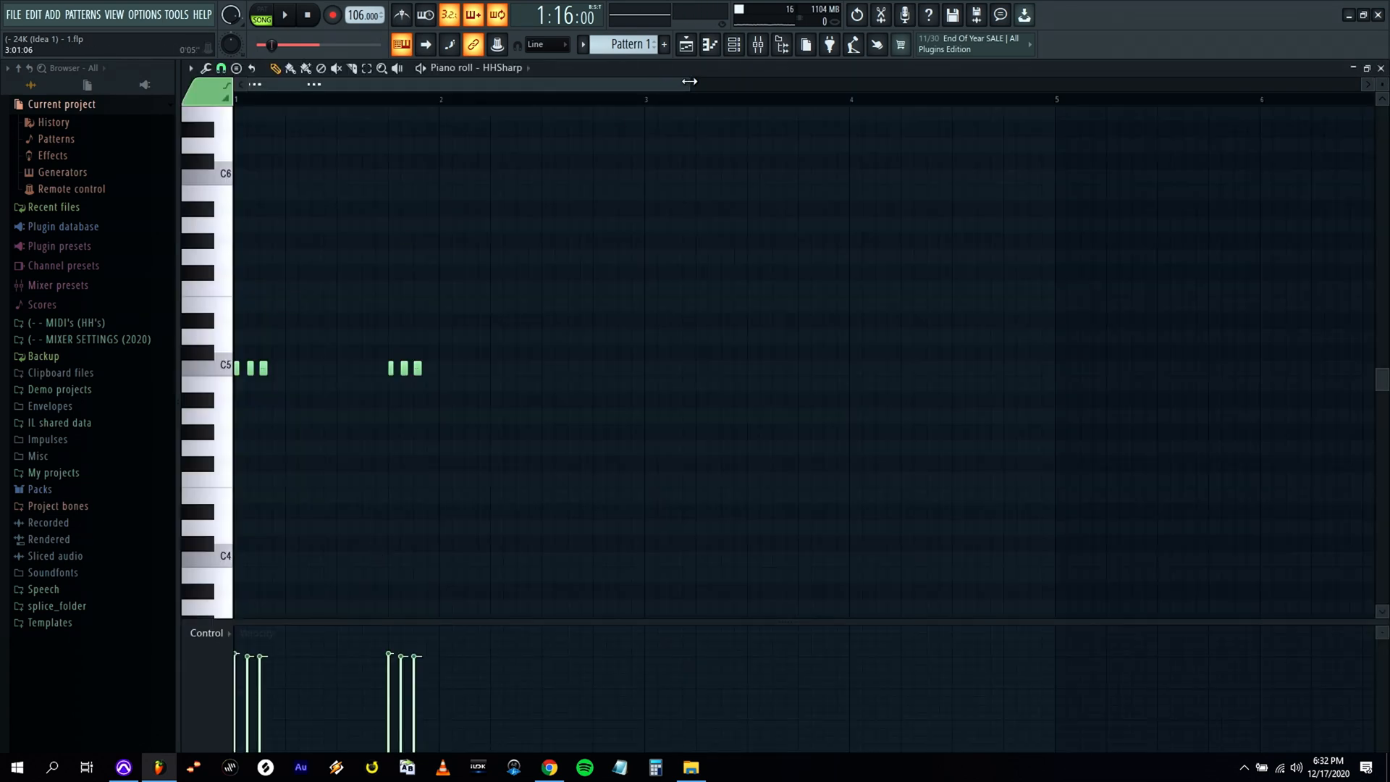
{"action": "left_click_drag", "start_coordinate": [530, 87], "coordinate": [481, 139]}
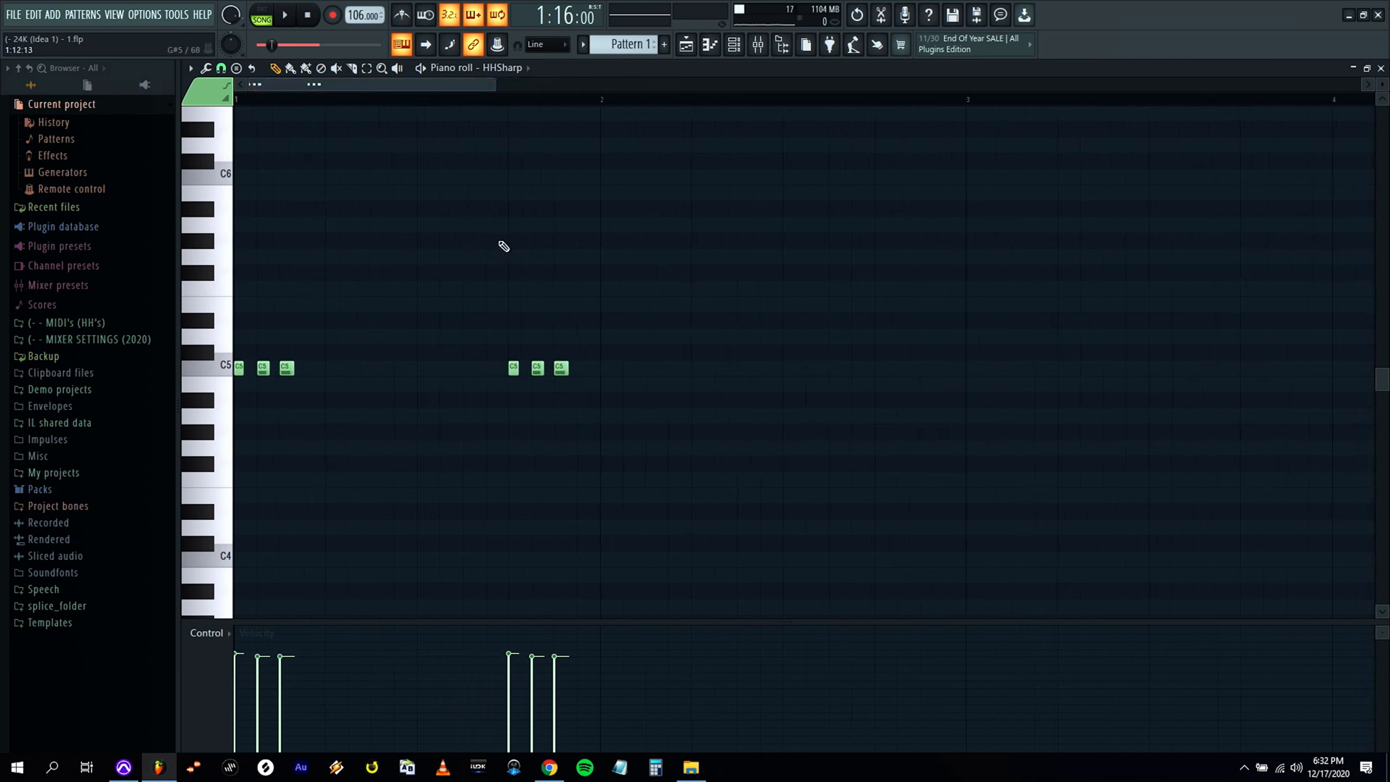
{"action": "key", "text": "space"}
{"action": "key", "text": "space"}
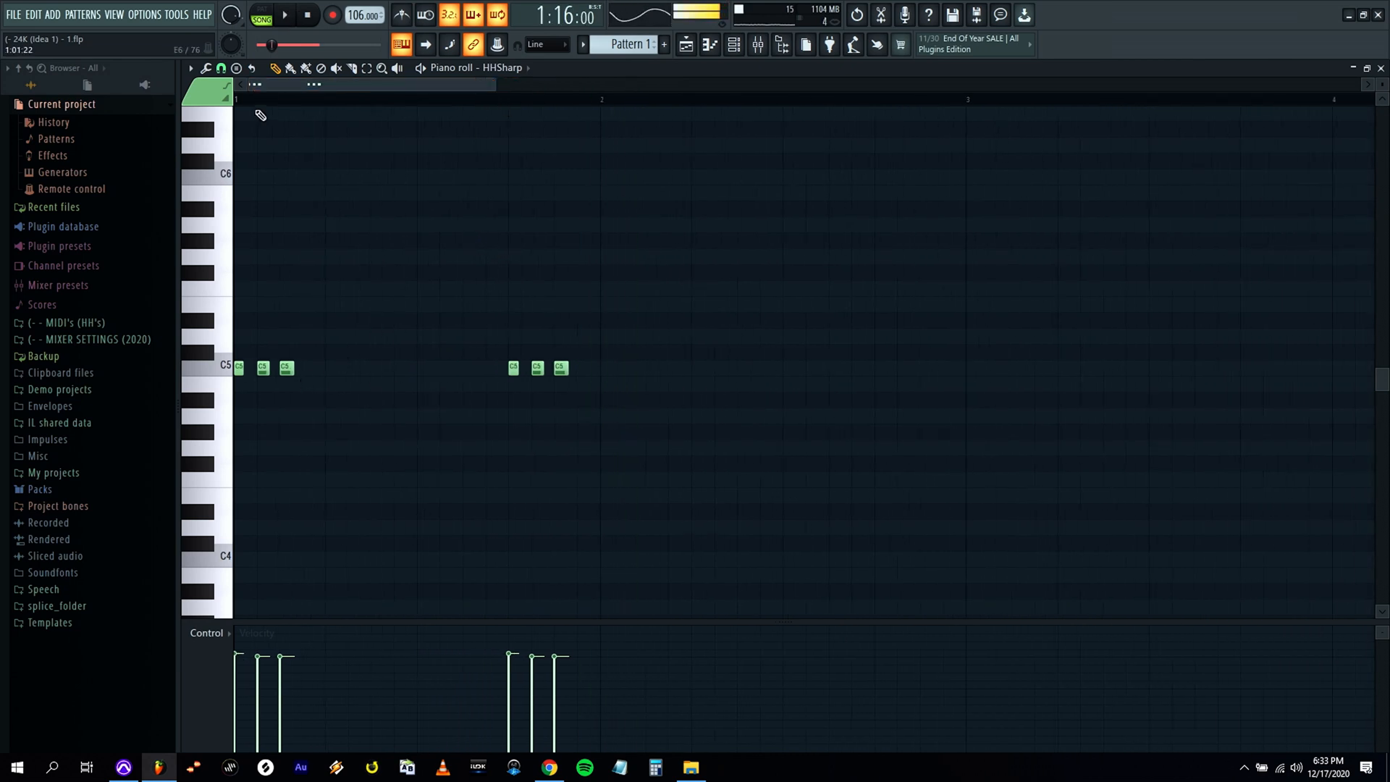
{"action": "key", "text": "space"}
{"action": "key", "text": "space"}
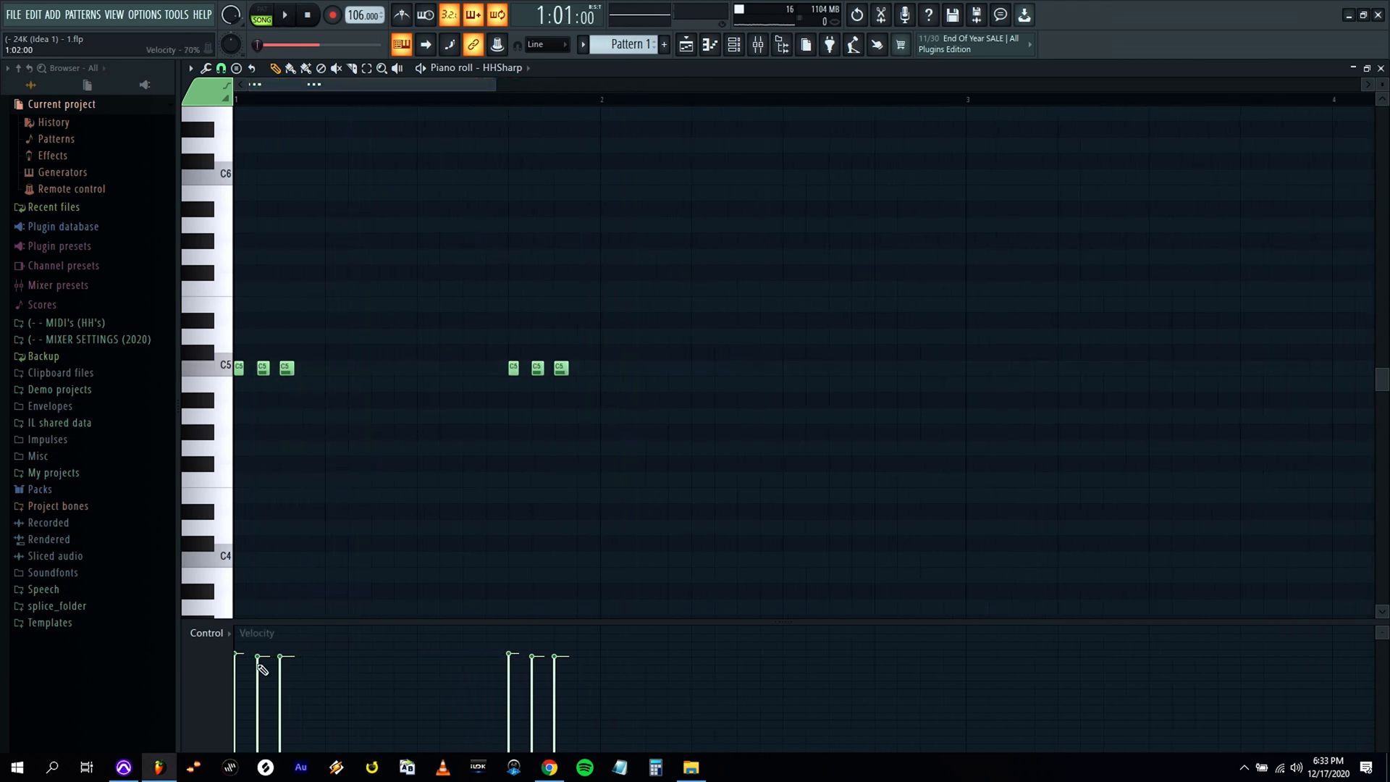
{"action": "key", "text": "space"}
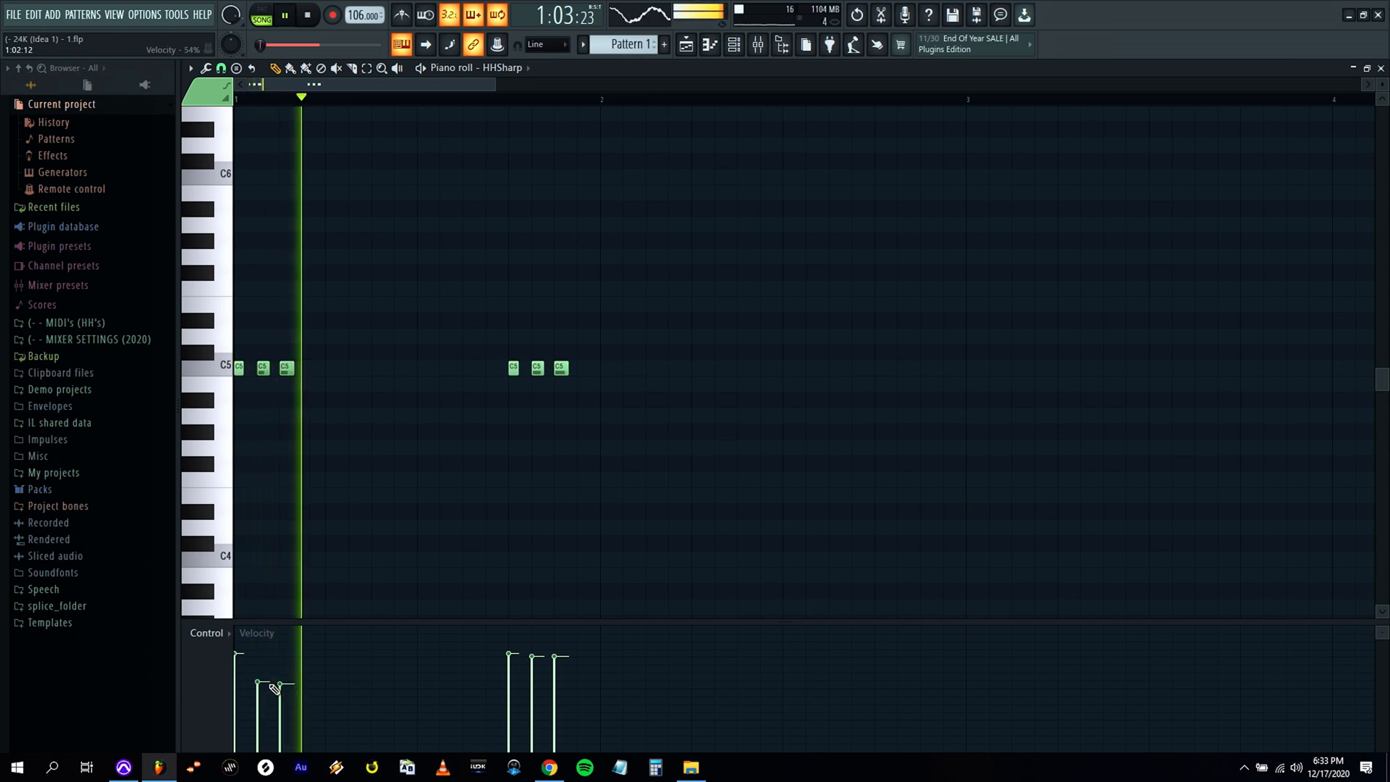
{"action": "left_click", "coordinate": [533, 678]}
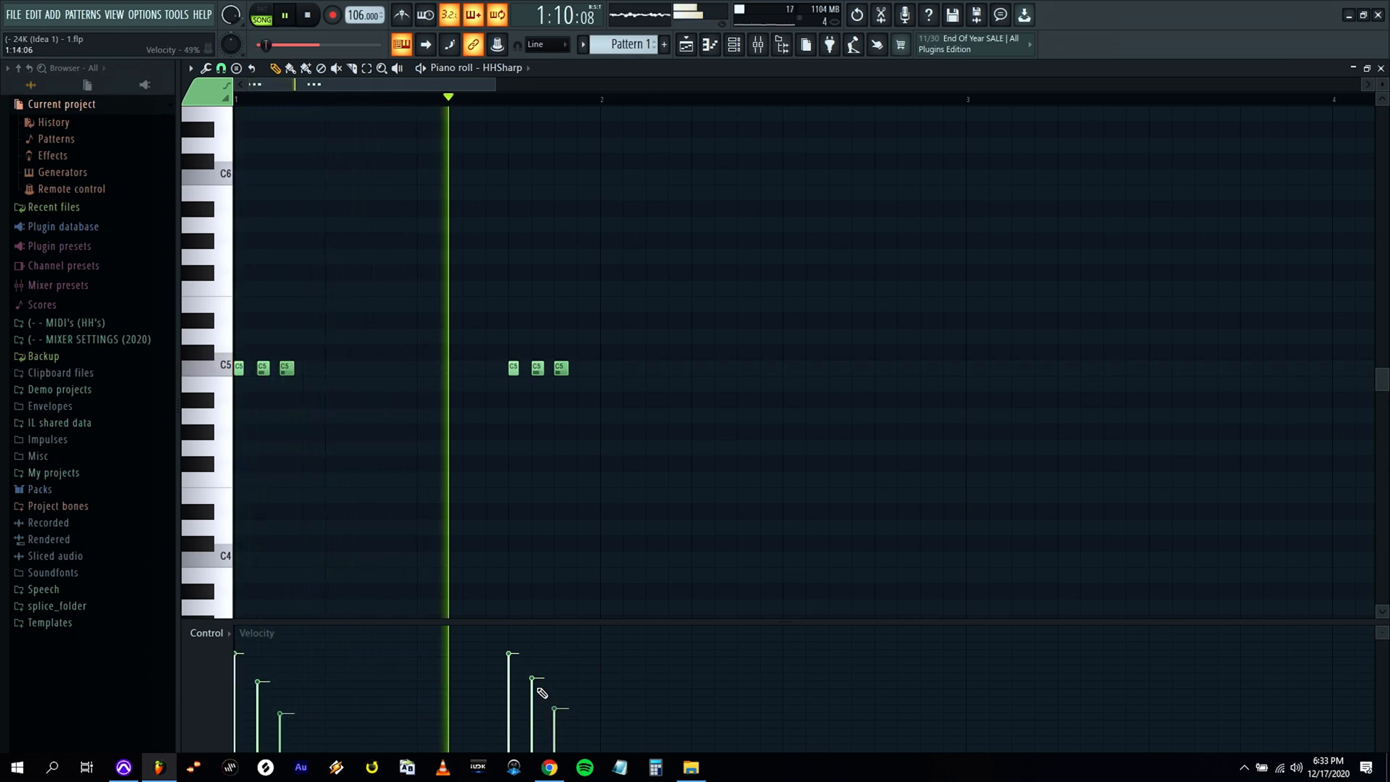
{"action": "right_click", "coordinate": [564, 369]}
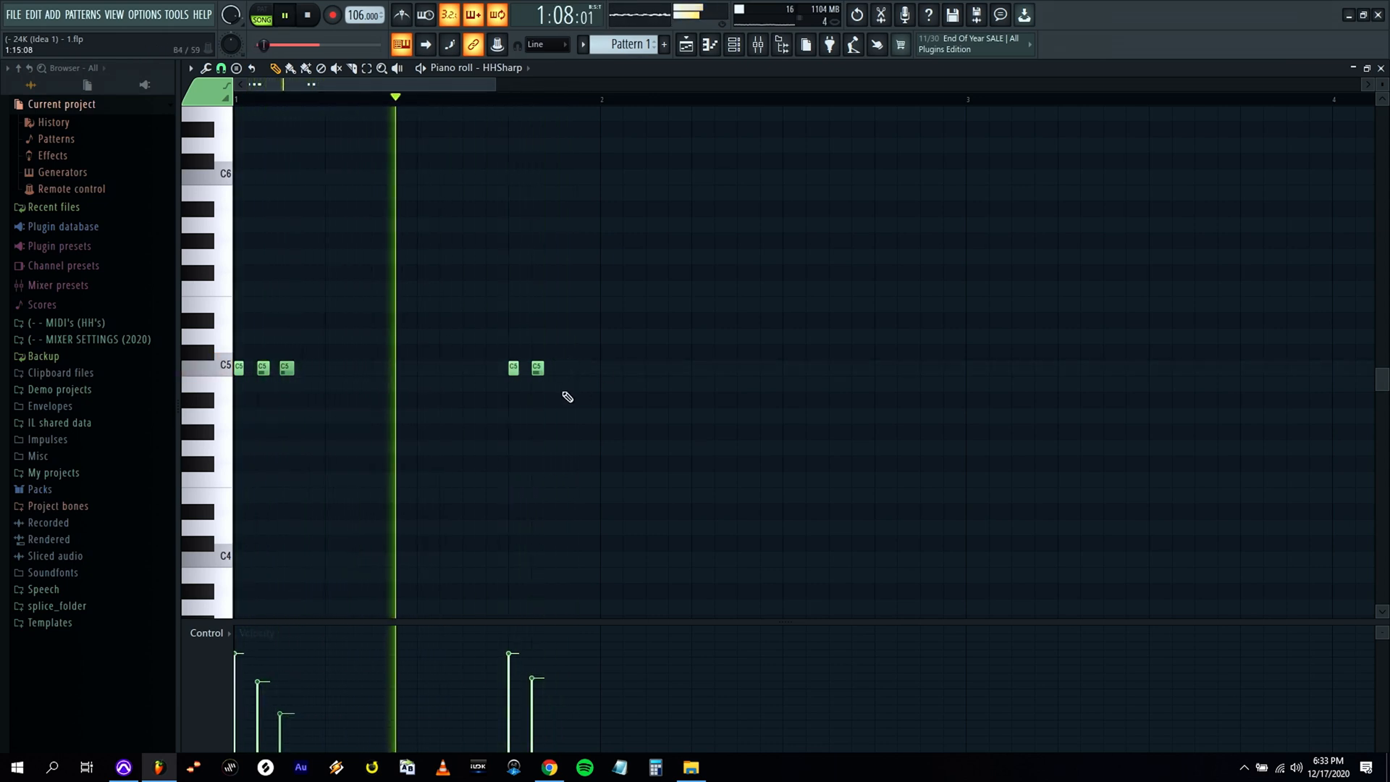
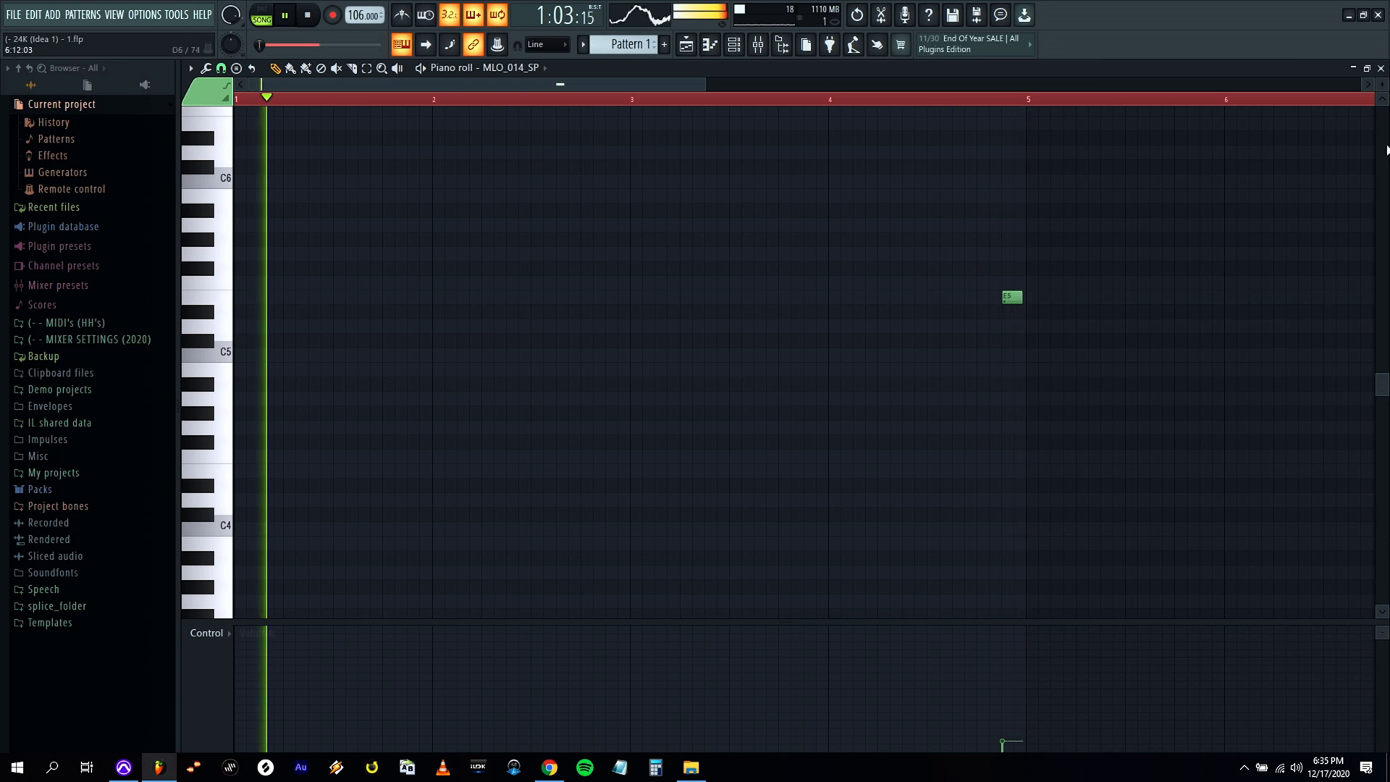
Lower the MLO_014_SP sample's pitch shift to -1000 cents and audition it with the beat.
{"action": "left_click", "coordinate": [1381, 69]}
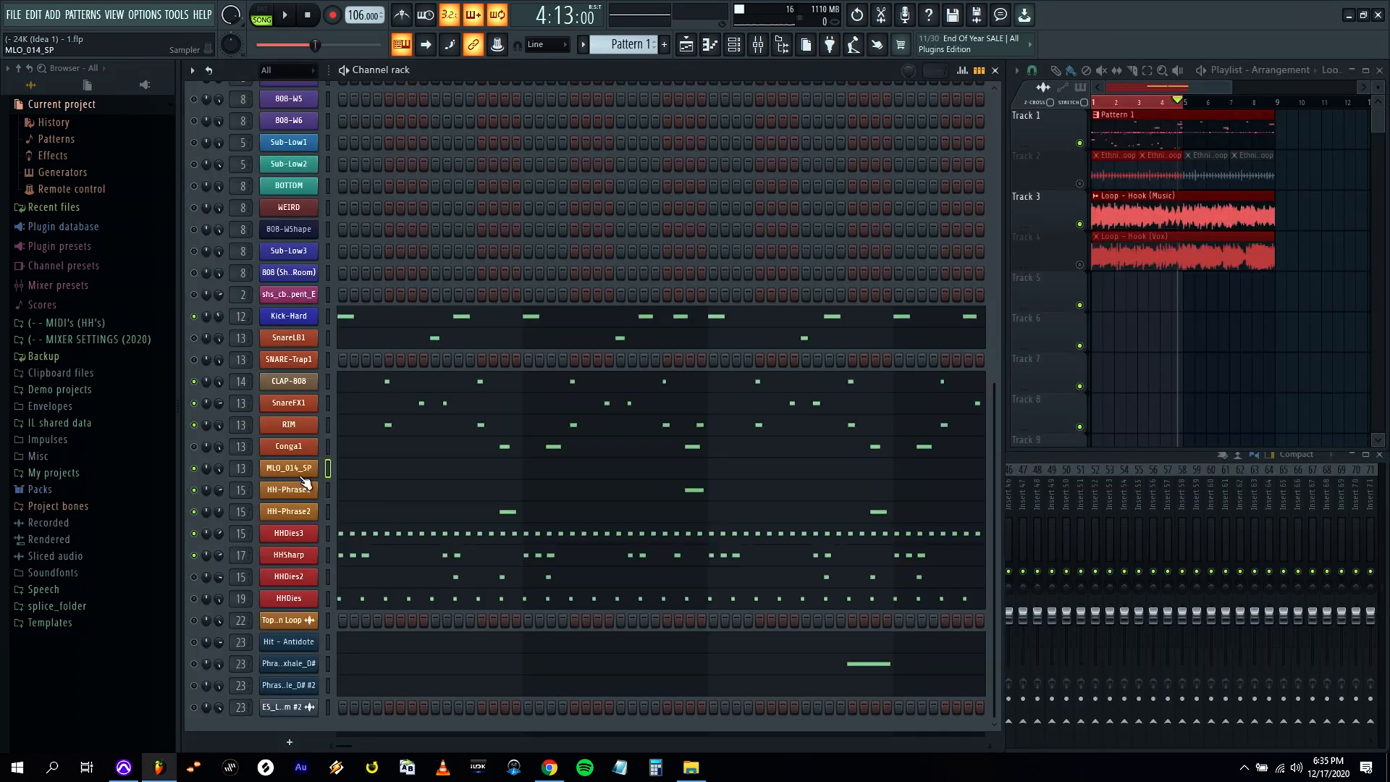
{"action": "left_click", "coordinate": [288, 471]}
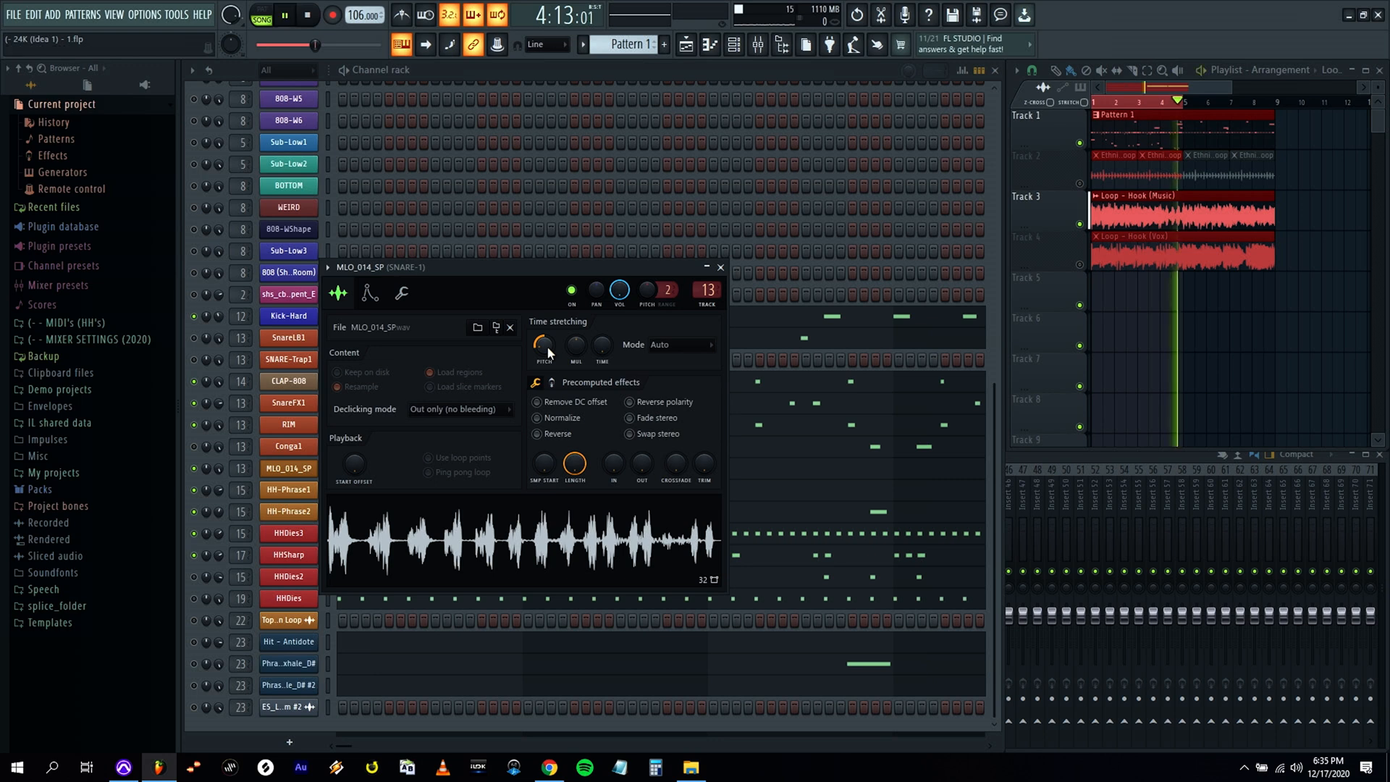
{"action": "key", "text": "space"}
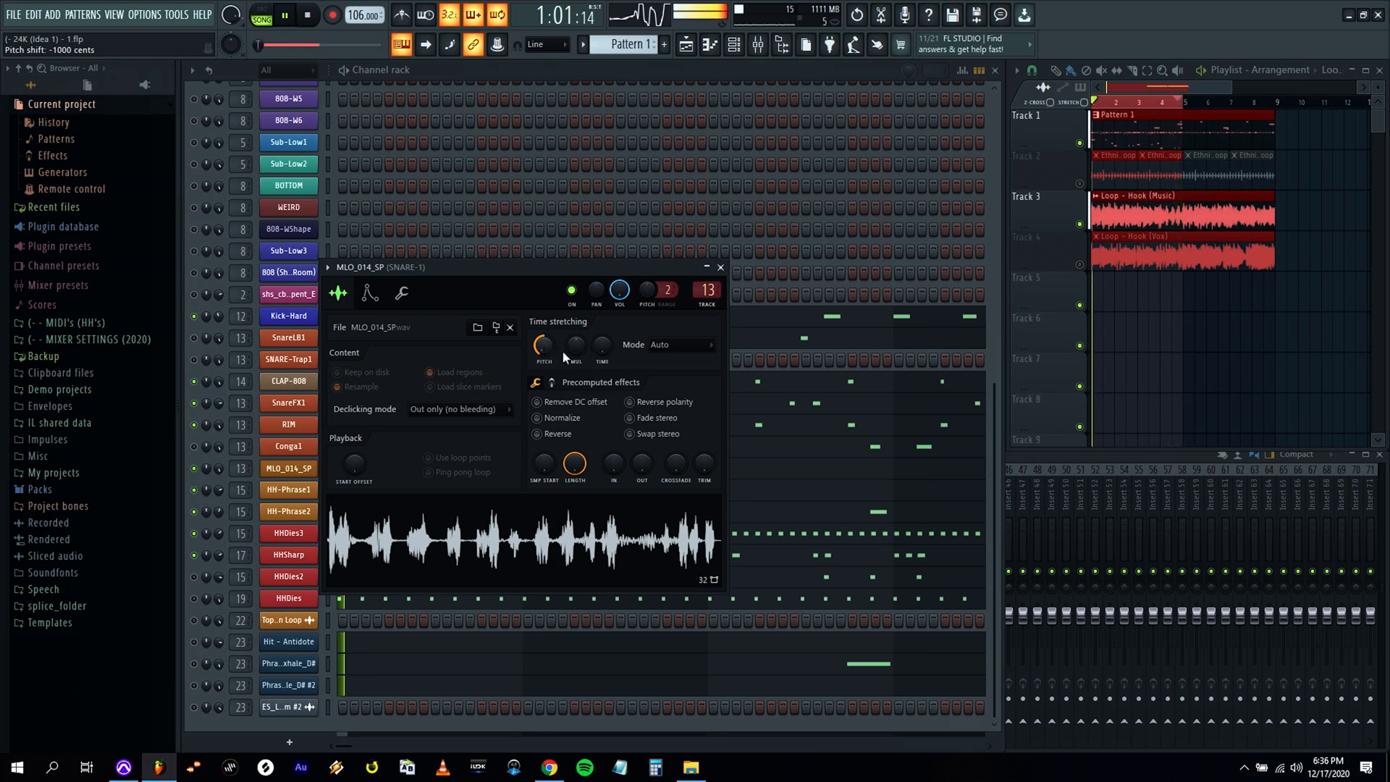
{"action": "left_click", "coordinate": [720, 267]}
{"action": "key", "text": "space"}
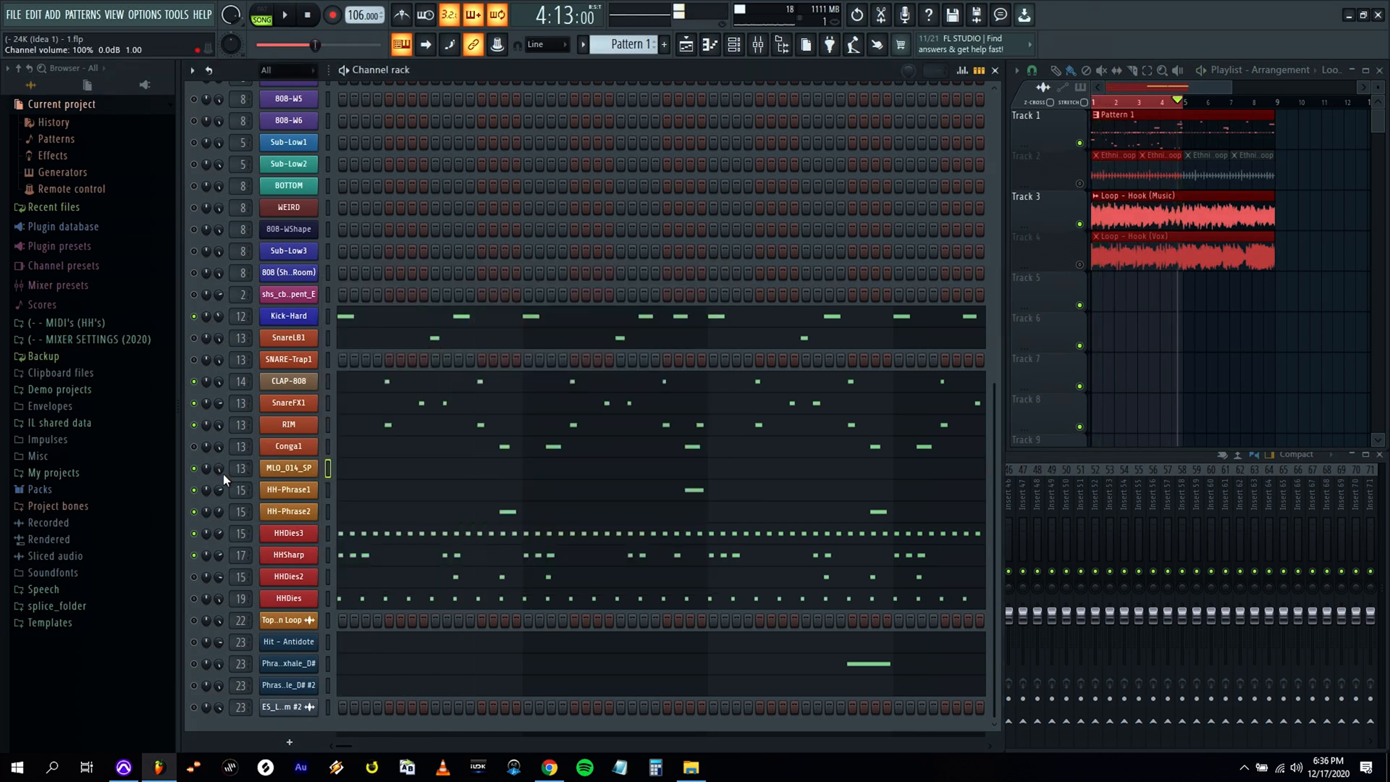
Check the MLO_014_SP hit in bar 4, save the project, and play the beat back.
{"action": "left_click", "coordinate": [918, 469]}
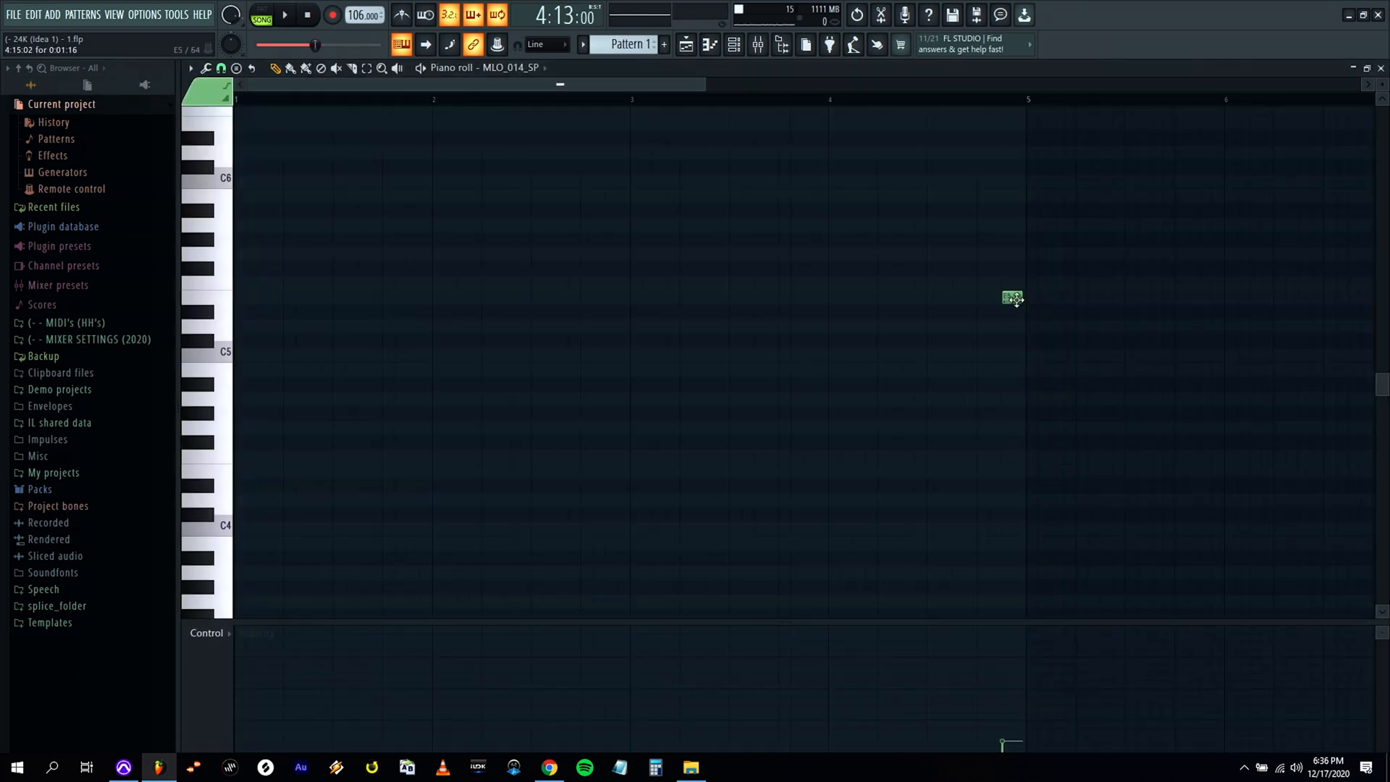
{"action": "left_click", "coordinate": [1380, 69]}
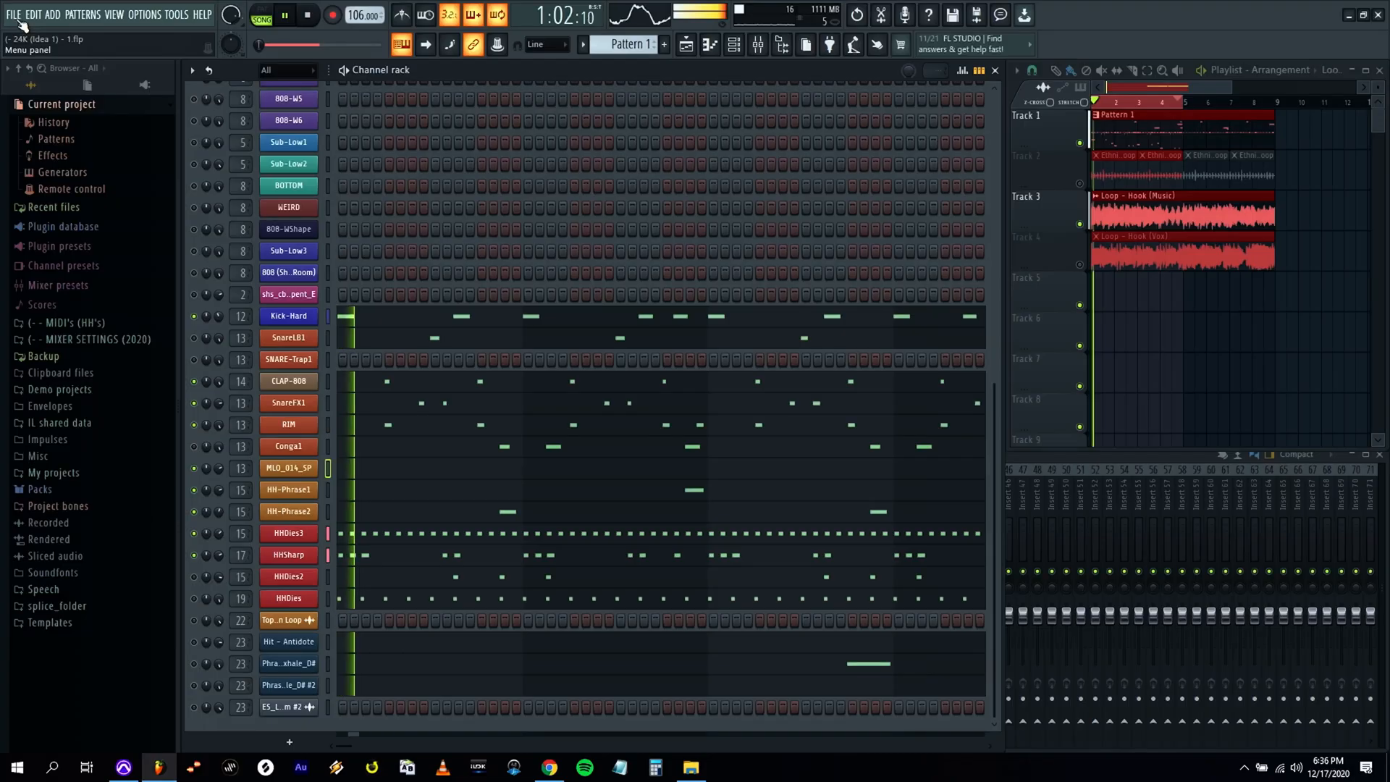
{"action": "left_click", "coordinate": [13, 14]}
{"action": "left_click", "coordinate": [31, 81]}
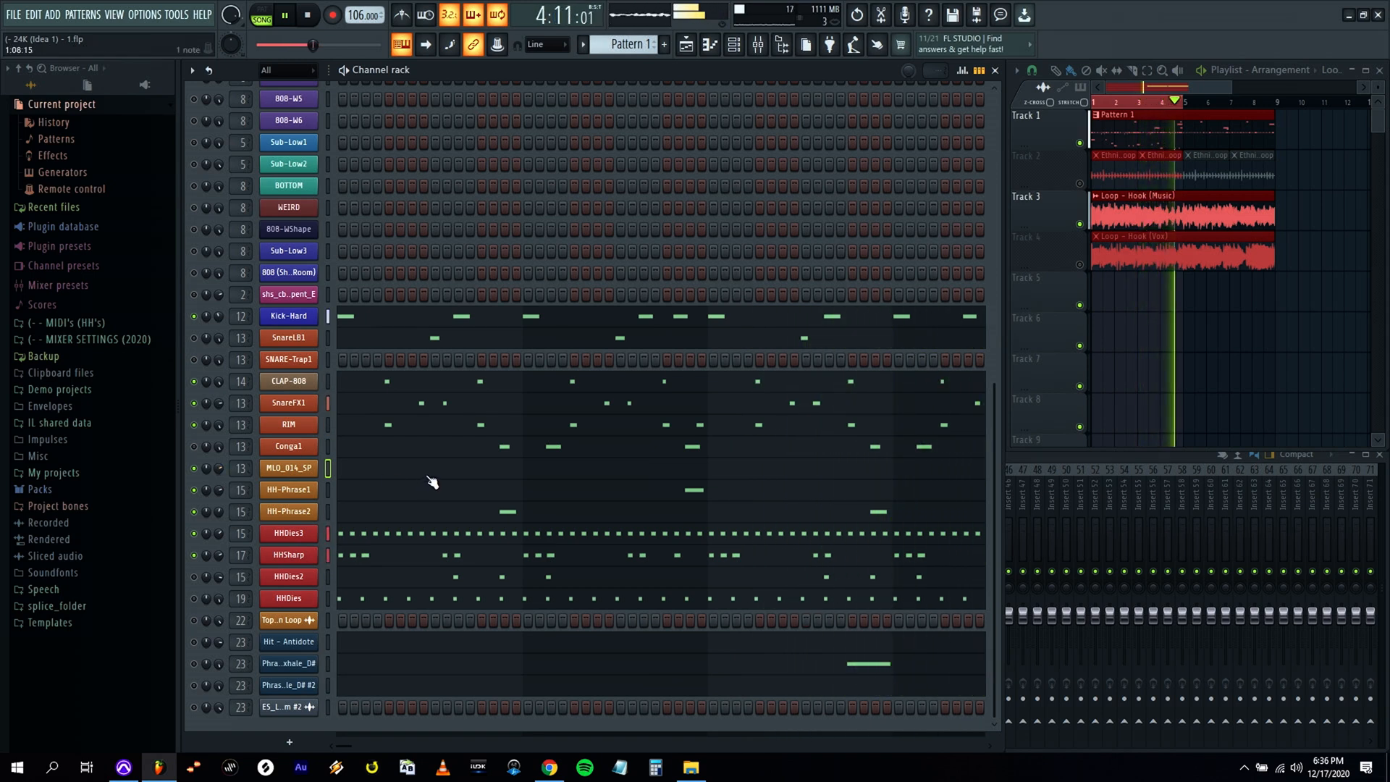
{"action": "key", "text": "space"}
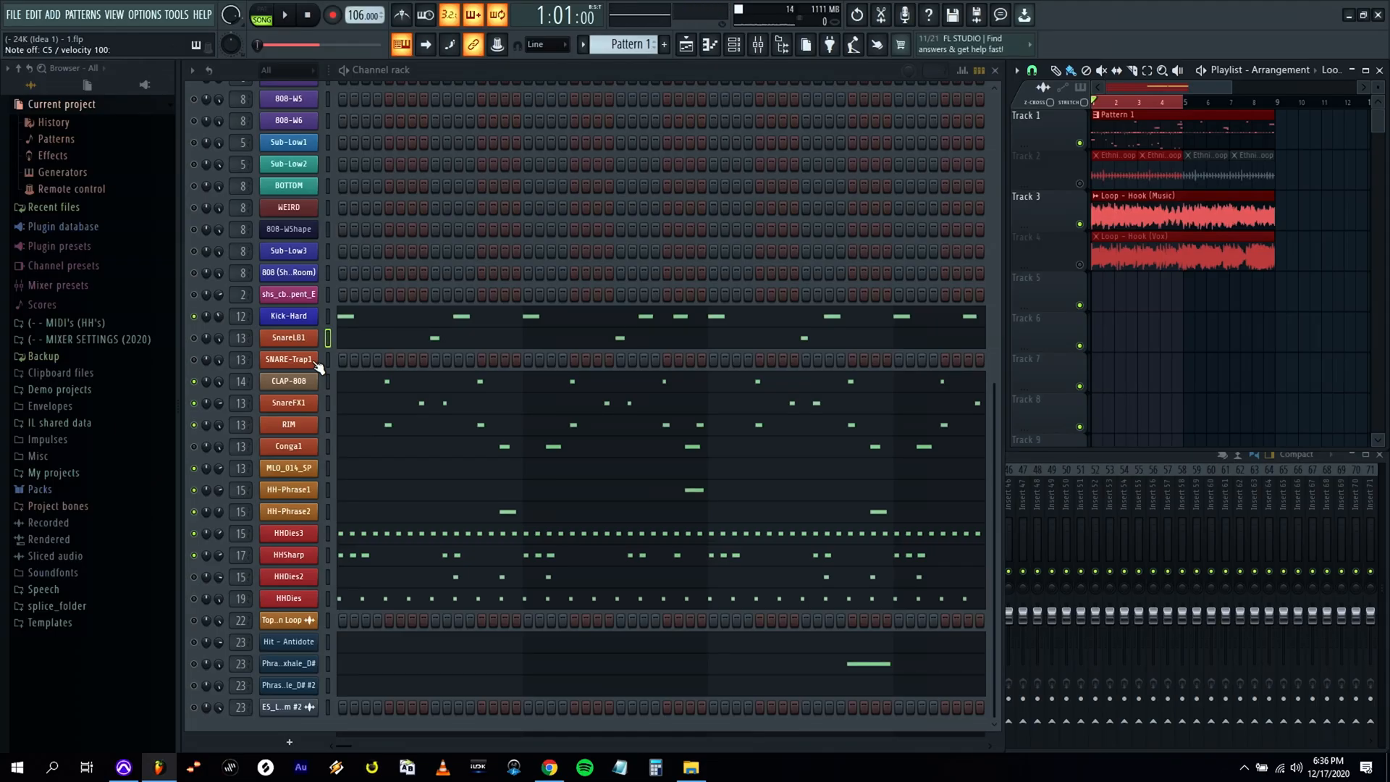
Rework the SnareLB1 pattern into C5 hits on beats 2 and 4 of each of the four bars.
{"action": "key", "text": "Down"}
{"action": "key", "text": "Down"}
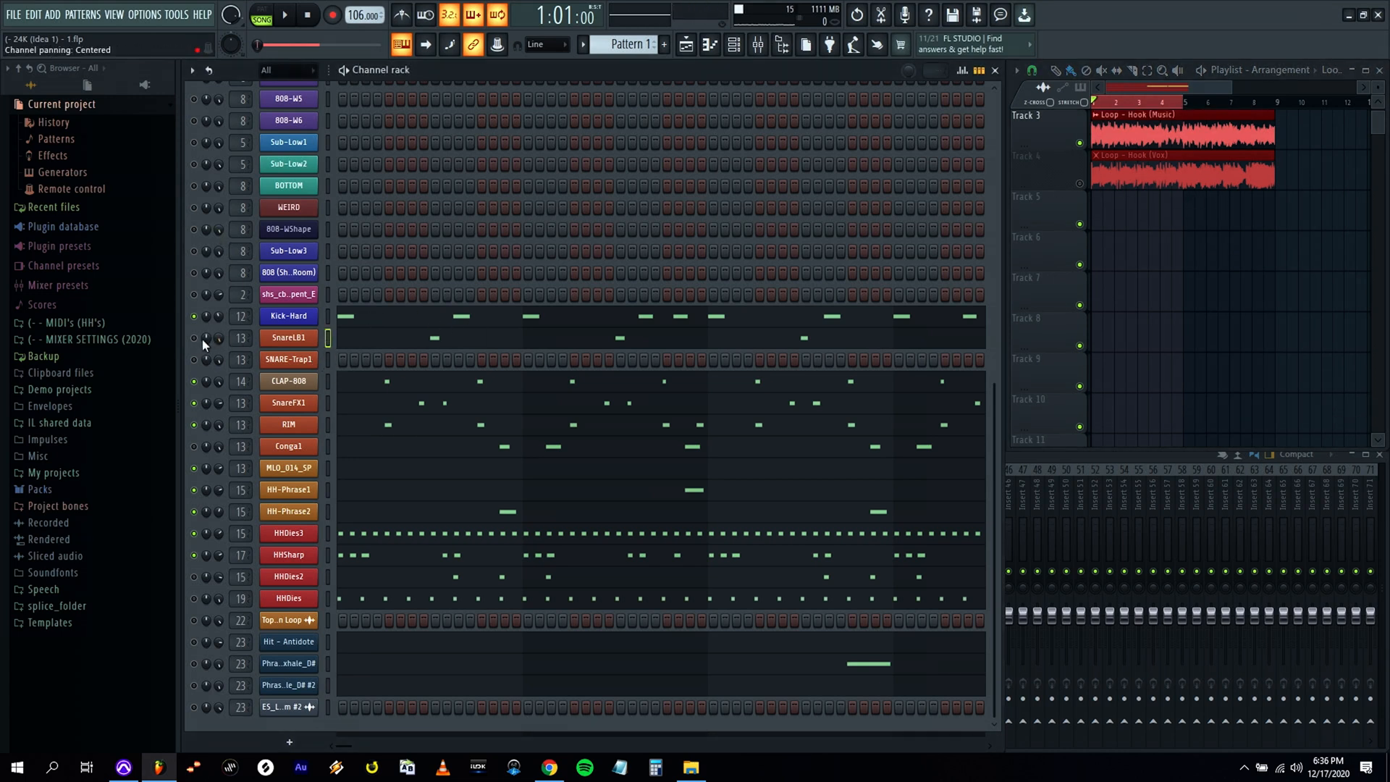
{"action": "left_click", "coordinate": [458, 345]}
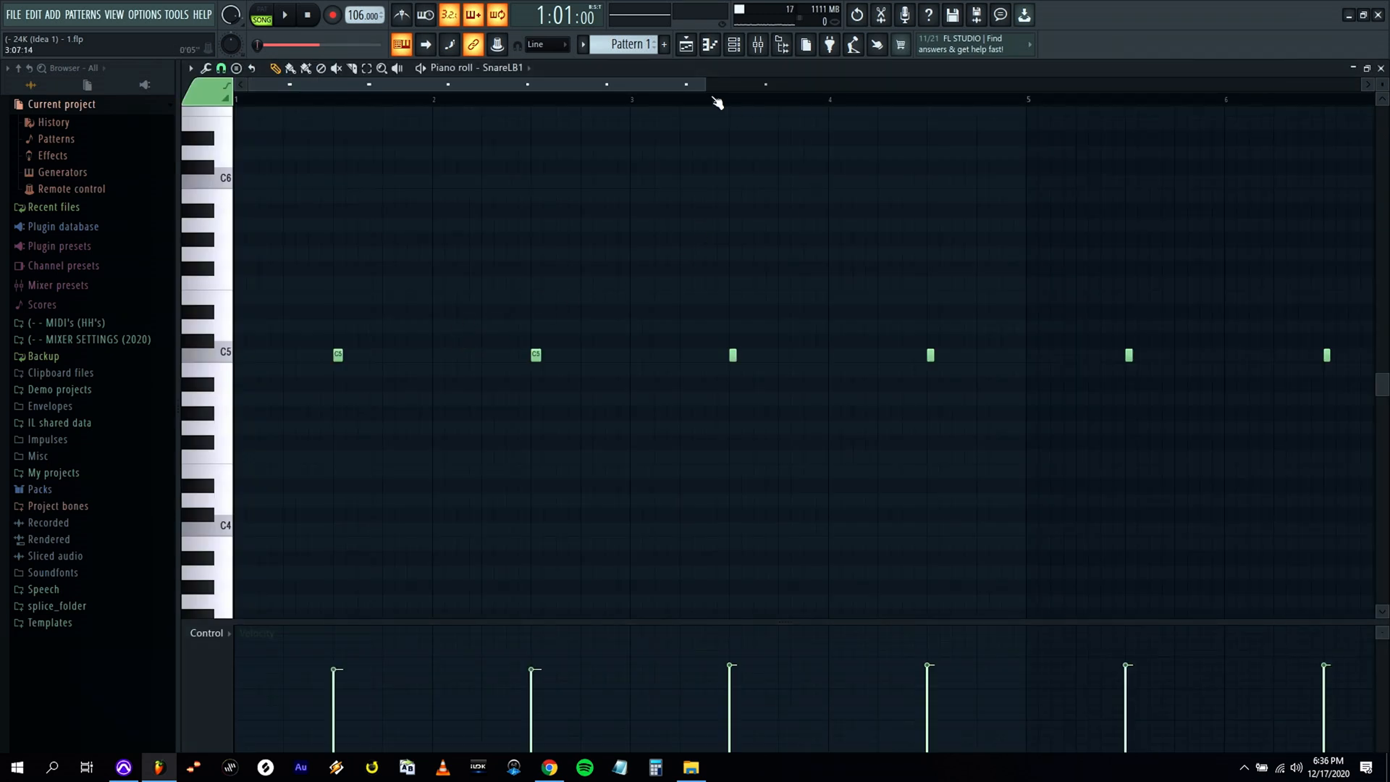
{"action": "left_click_drag", "start_coordinate": [704, 87], "coordinate": [760, 85]}
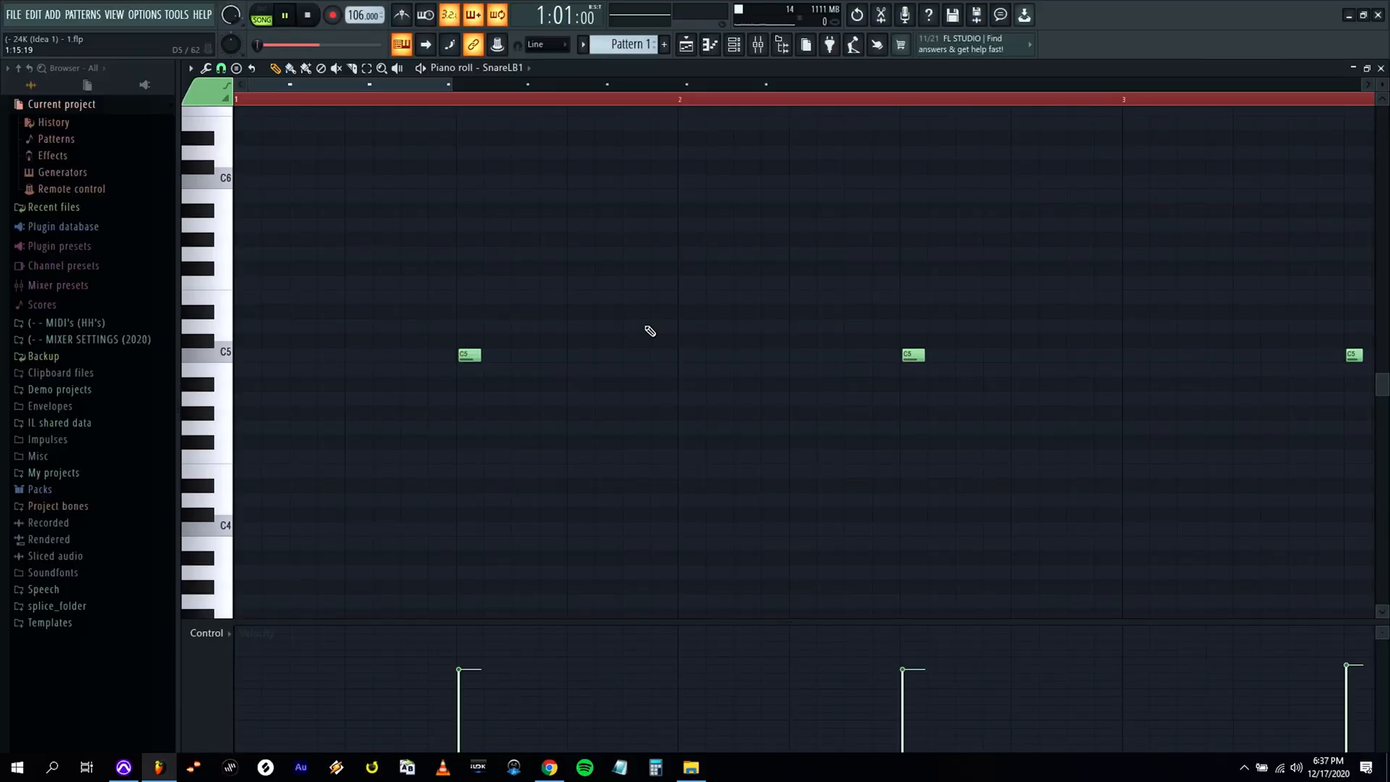
{"action": "key", "text": "space"}
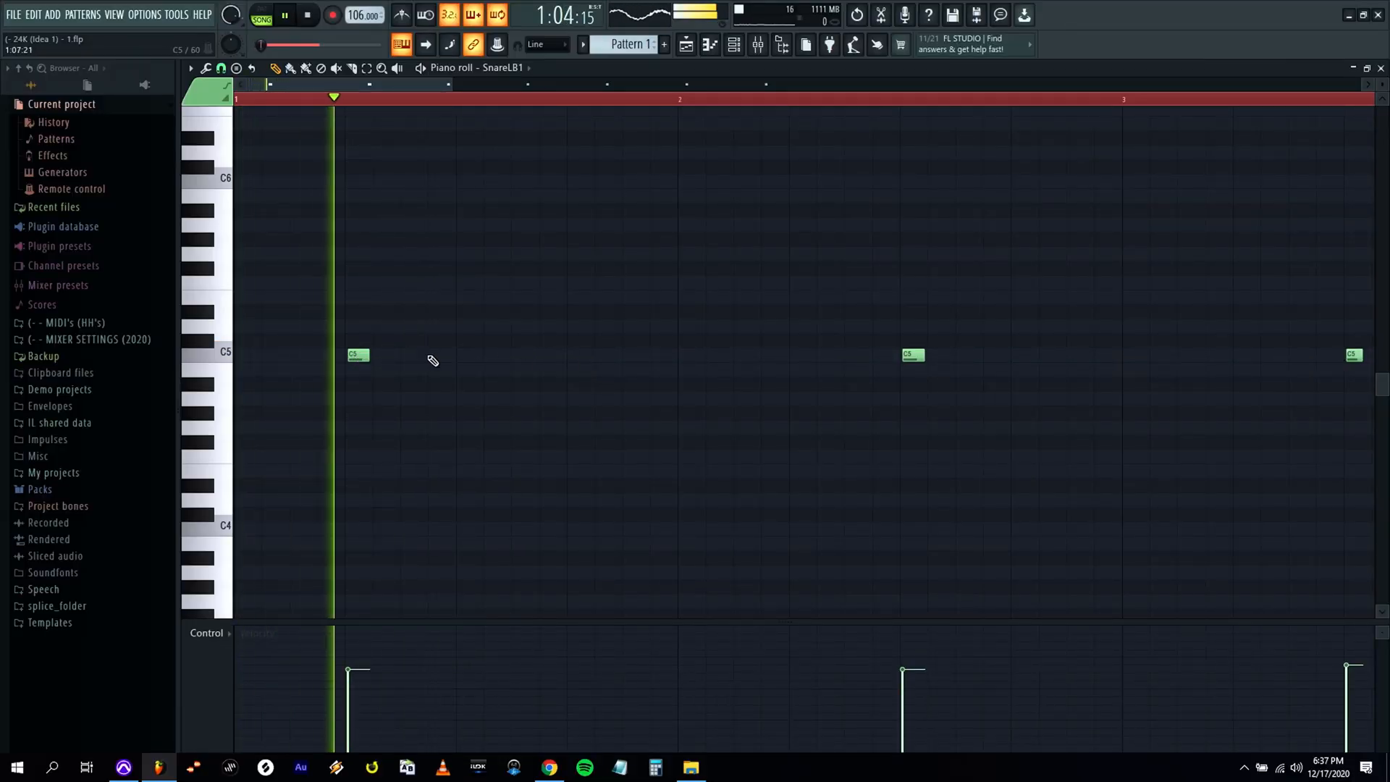
{"action": "key", "text": "space"}
{"action": "right_click", "coordinate": [916, 358]}
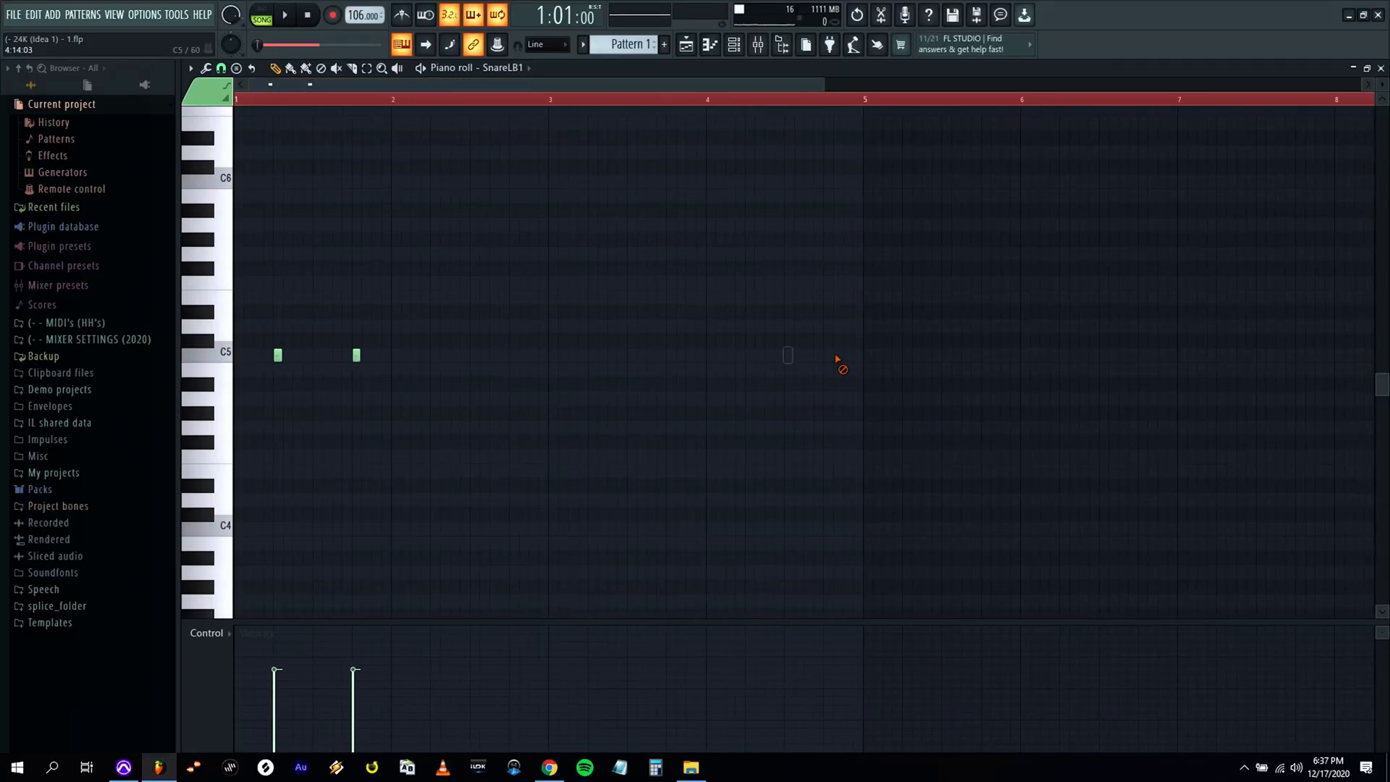
{"action": "left_click_drag", "start_coordinate": [825, 85], "coordinate": [597, 90]}
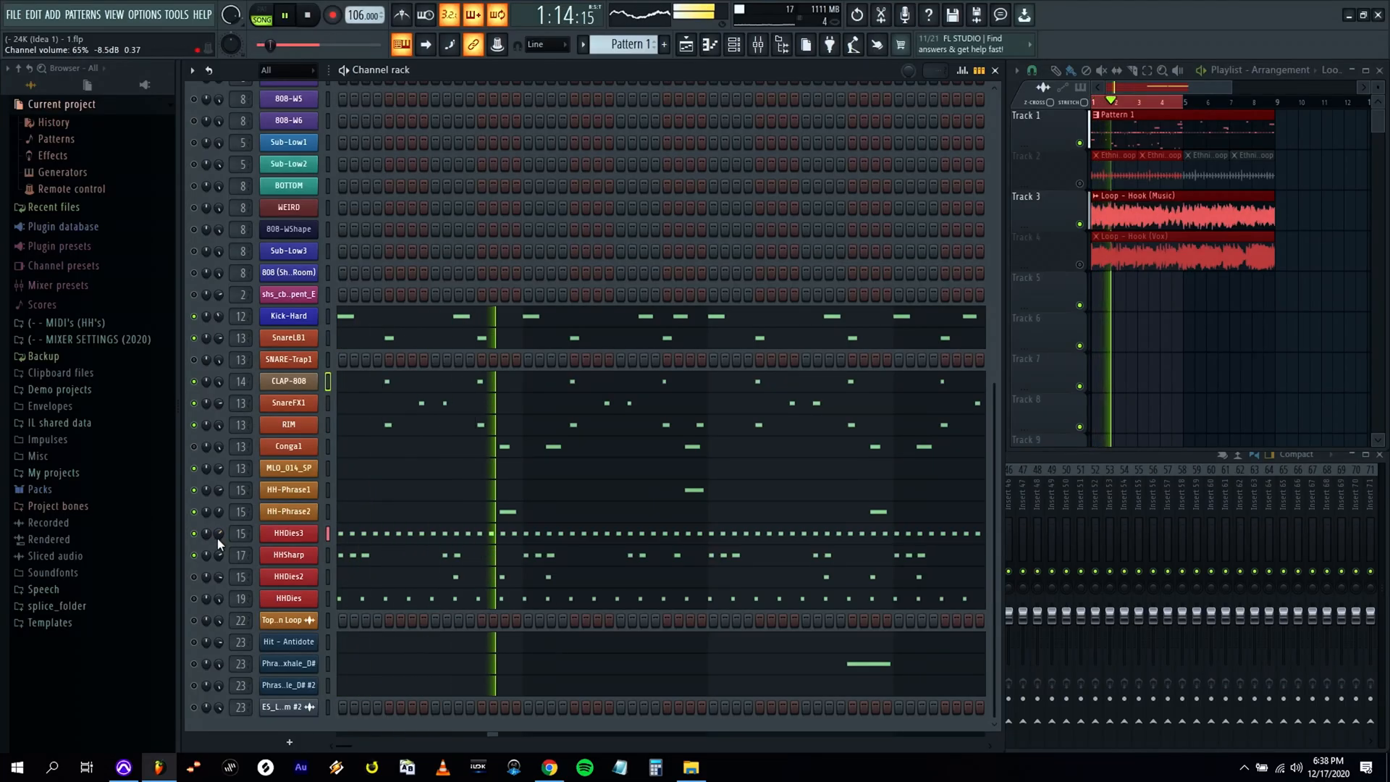
Duplicate the 808XX1 bass line from bars 1–4 into bars 5–8, keeping the same pitches.
{"action": "scroll", "coordinate": [383, 434], "scroll_direction": "up", "scroll_amount": 10}
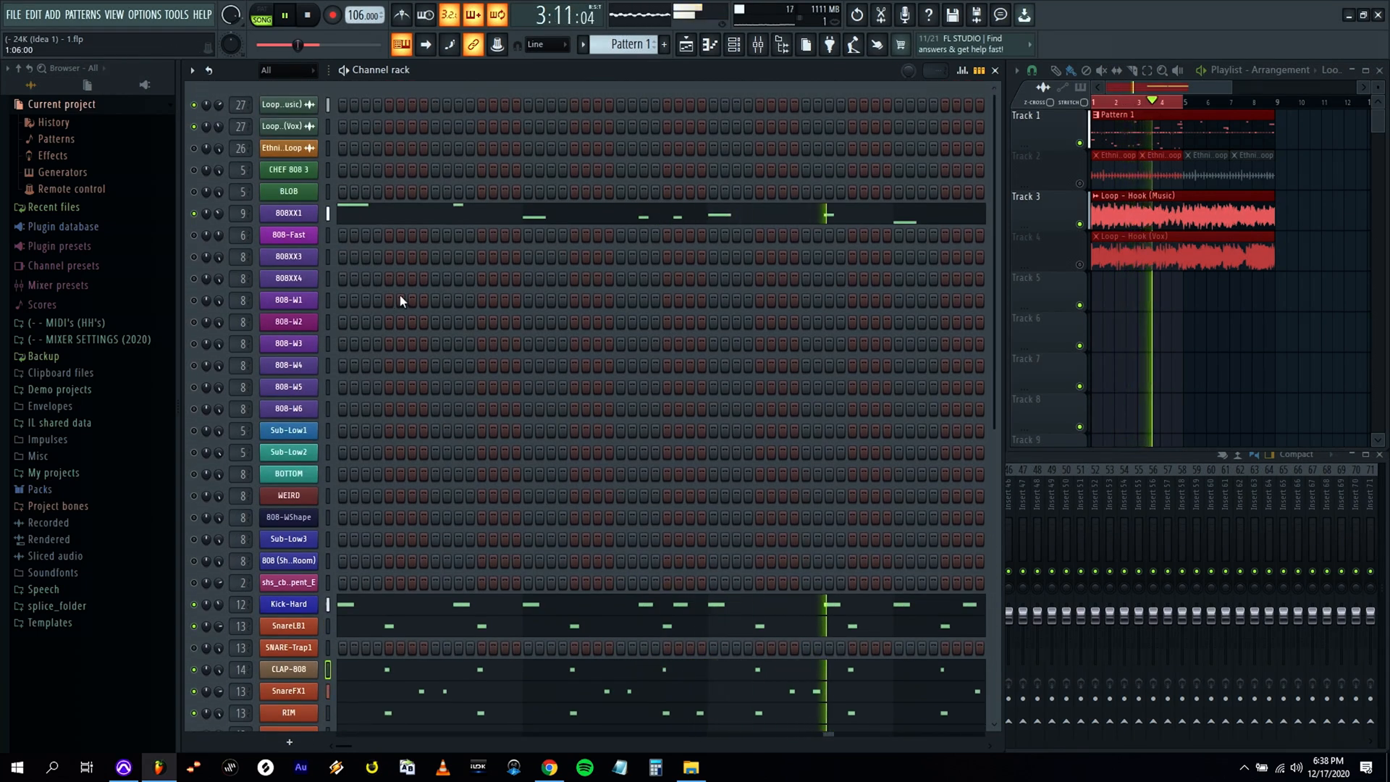
{"action": "scroll", "coordinate": [400, 294], "scroll_direction": "down", "scroll_amount": 10}
{"action": "scroll", "coordinate": [382, 286], "scroll_direction": "up", "scroll_amount": 10}
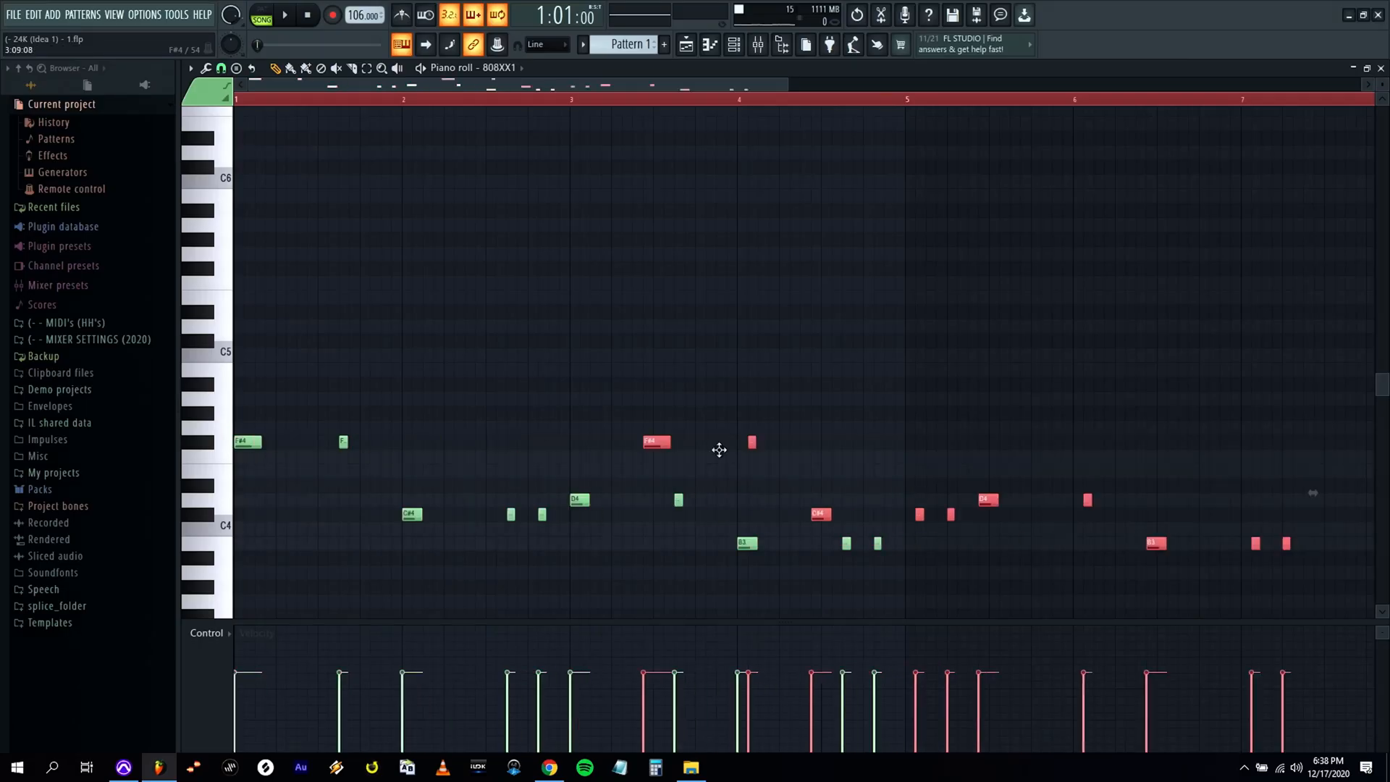
{"action": "left_click_drag", "start_coordinate": [716, 449], "coordinate": [908, 443]}
{"action": "left_click_drag", "start_coordinate": [783, 85], "coordinate": [954, 85]}
{"action": "left_click", "coordinate": [1004, 188]}
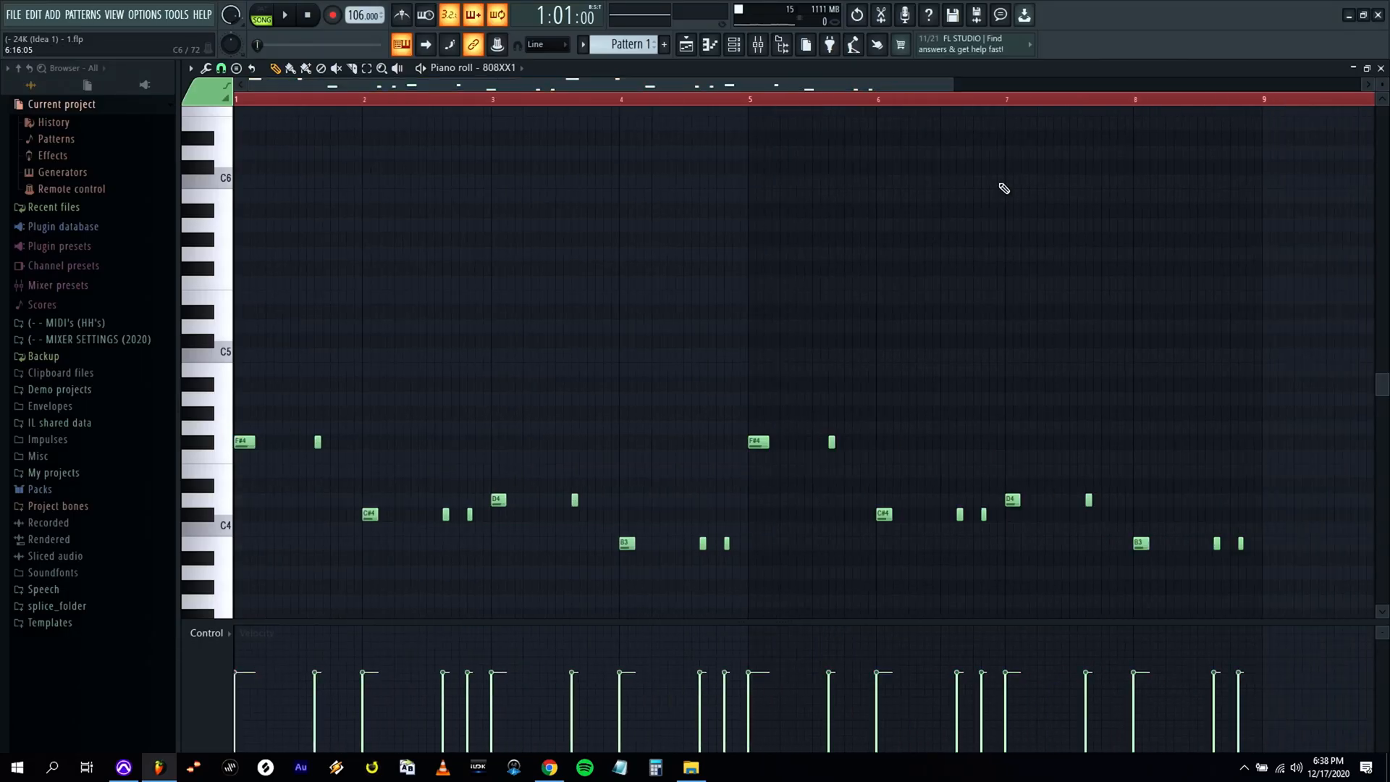
{"action": "left_click", "coordinate": [1381, 68]}
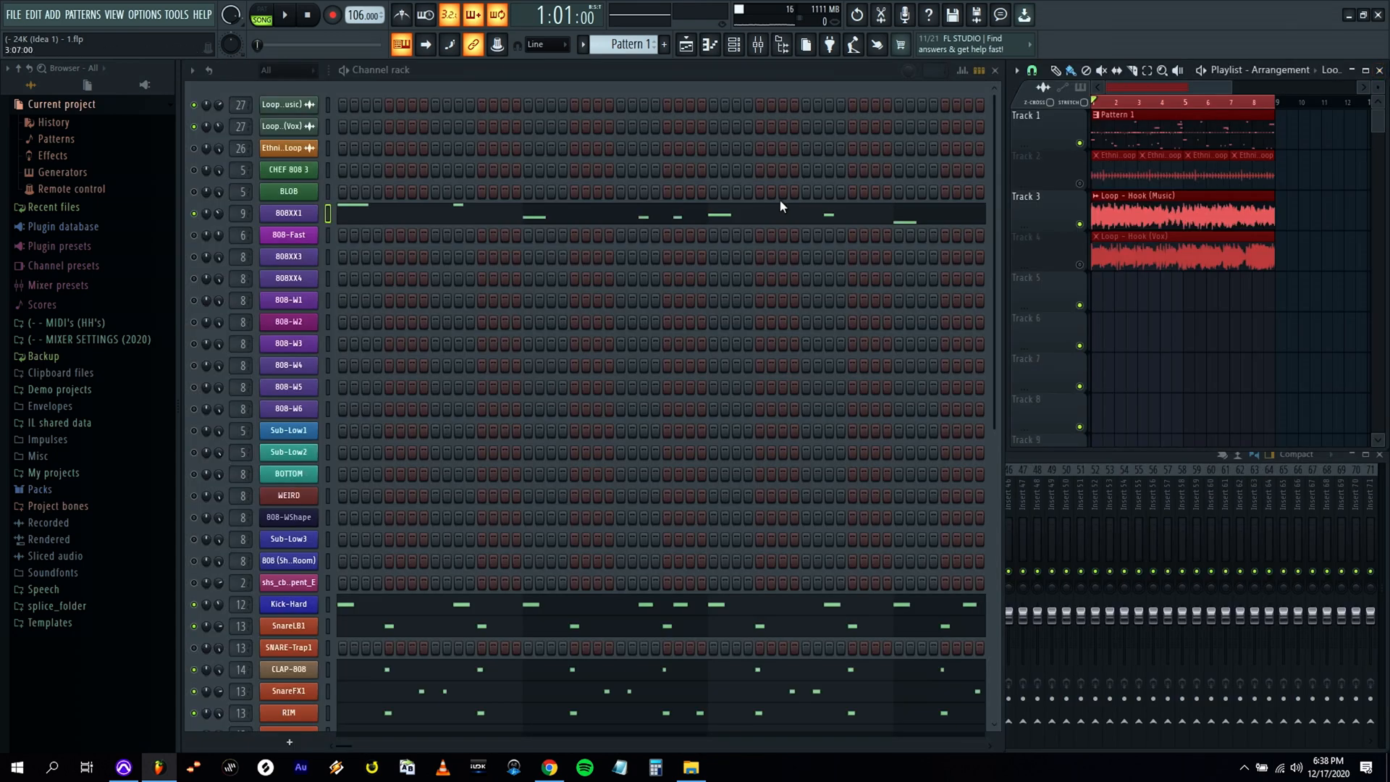
Duplicate all Kick-Hard notes from bars 1–4 into bars 5–8.
{"action": "scroll", "coordinate": [684, 231], "scroll_direction": "down", "scroll_amount": 3}
{"action": "left_click", "coordinate": [518, 408]}
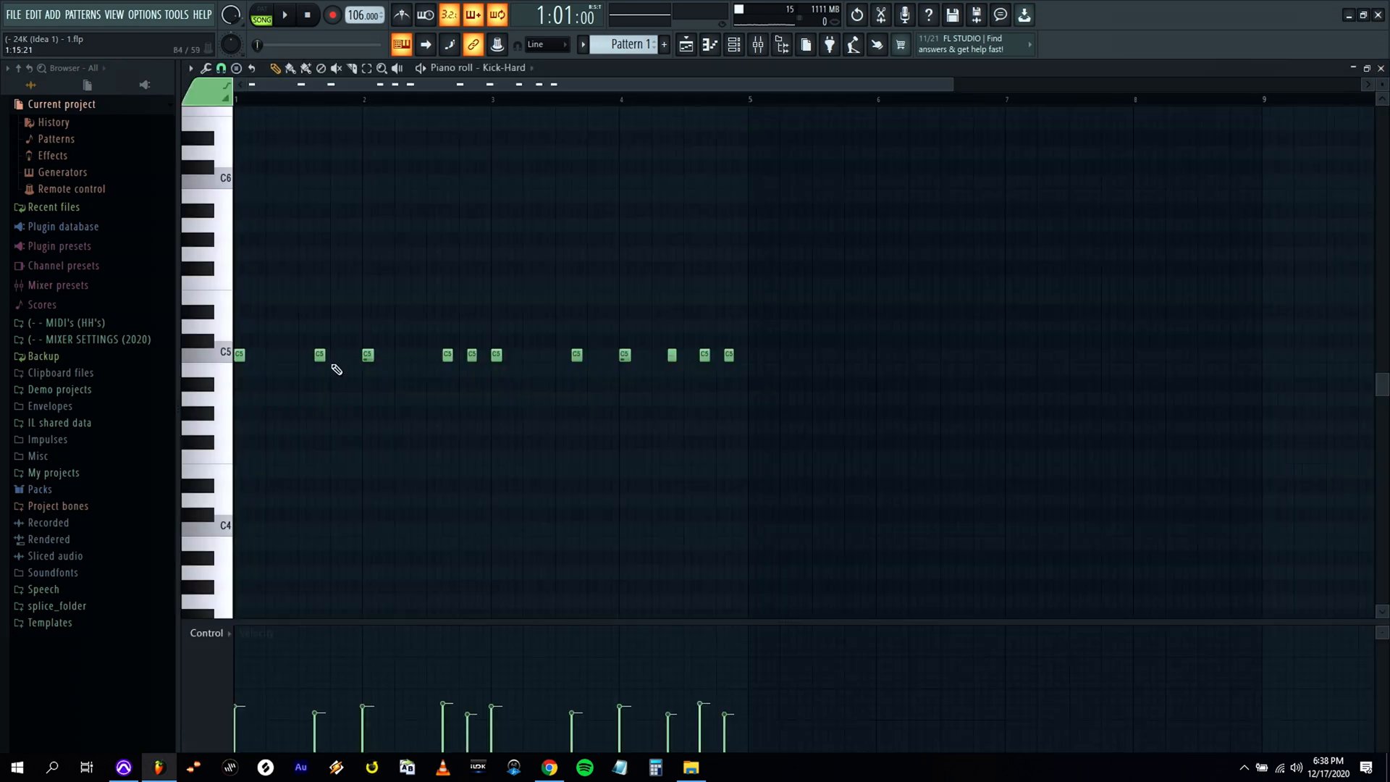
{"action": "key", "text": "ctrl+a"}
{"action": "left_click_drag", "start_coordinate": [235, 359], "coordinate": [754, 367]}
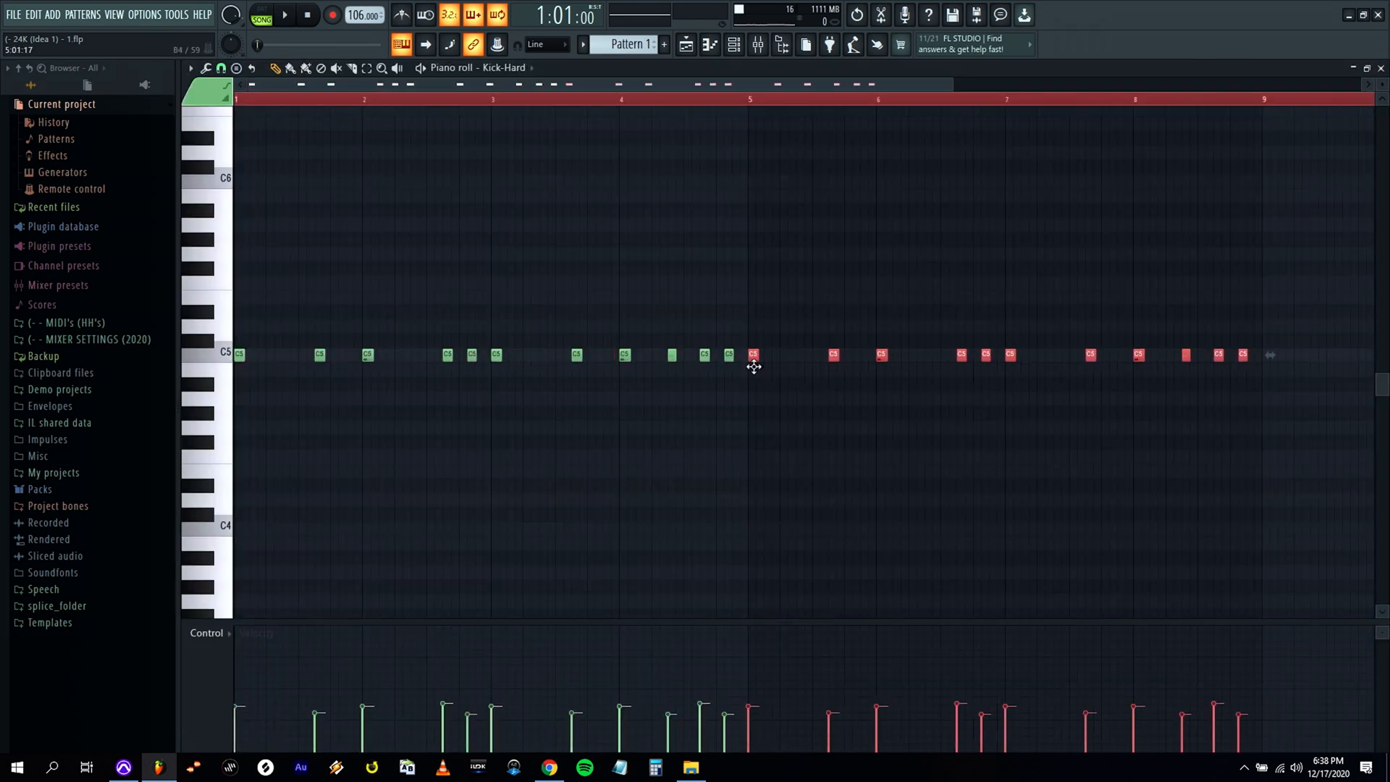
{"action": "left_click", "coordinate": [1380, 67]}
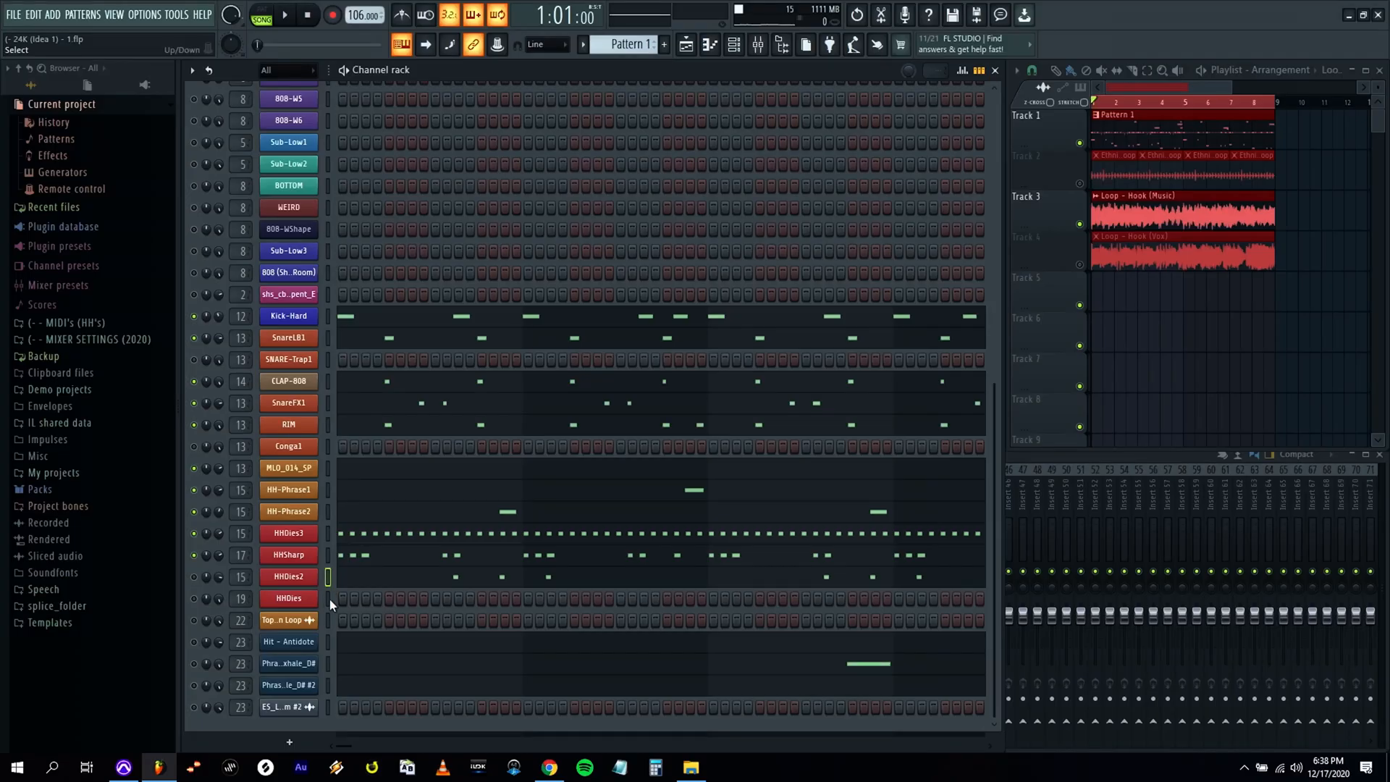
Clear the patterns from Conga1, HHDies2, HHDies, Hit - Antidote and the two D# phrase channels.
{"action": "key", "text": "ctrl+x"}
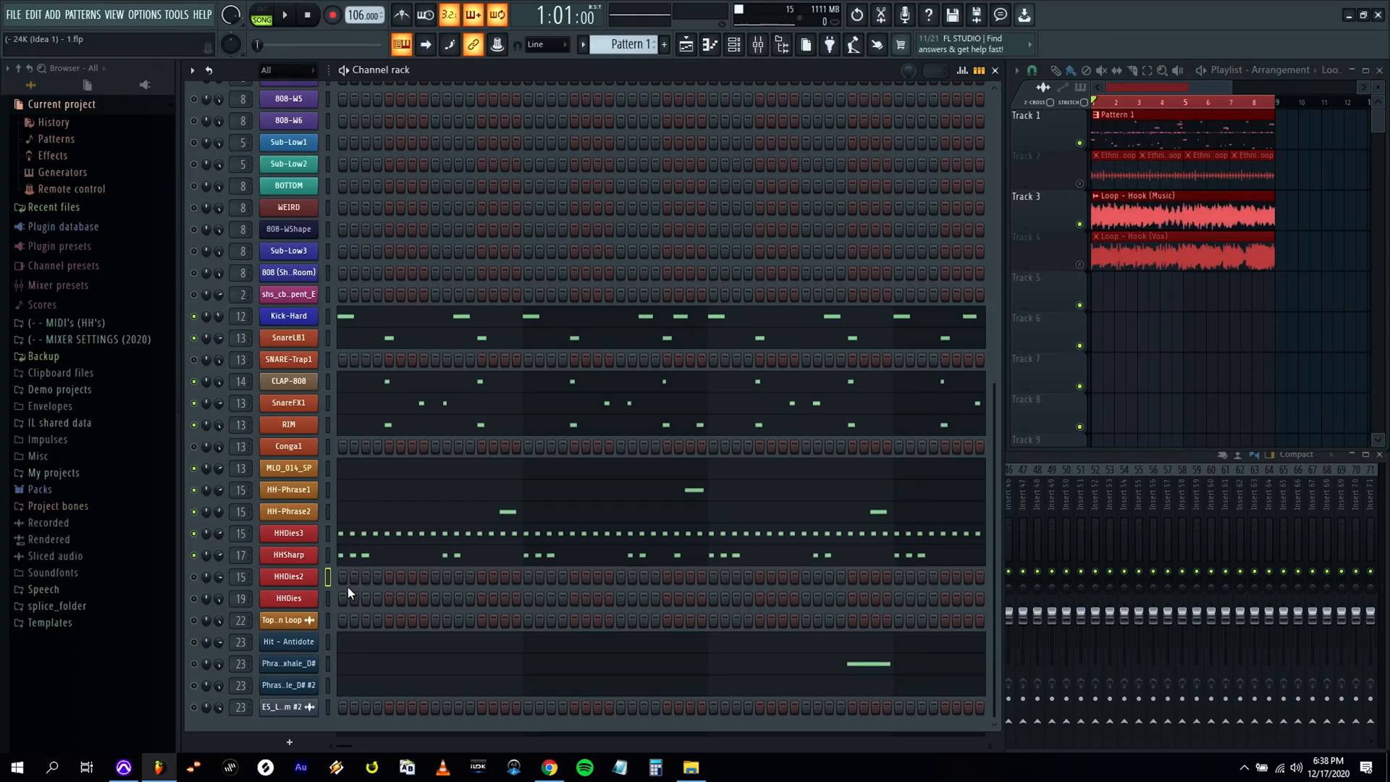
{"action": "left_click", "coordinate": [328, 641]}
{"action": "left_click", "coordinate": [329, 663]}
{"action": "left_click", "coordinate": [328, 663]}
{"action": "key", "text": "ctrl+x"}
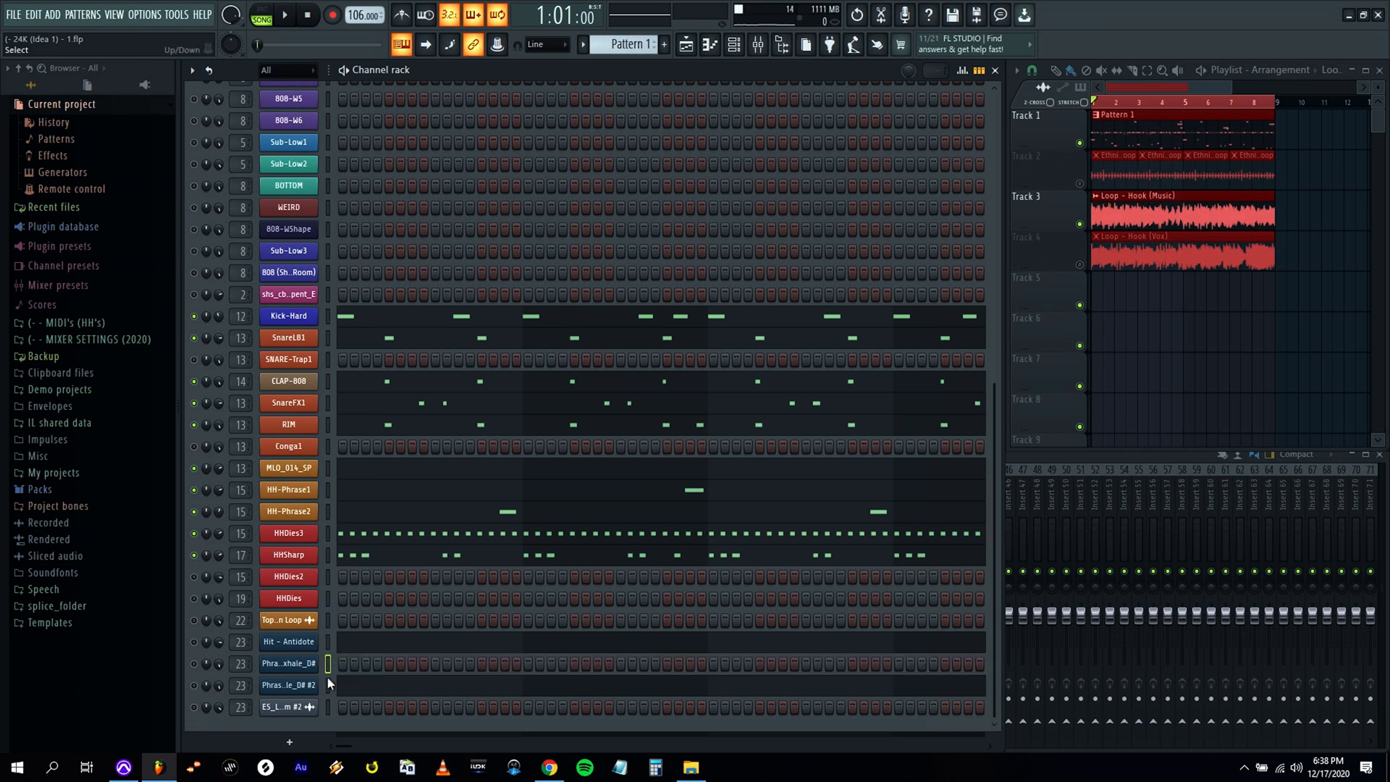
{"action": "key", "text": "ctrl+x"}
{"action": "left_click", "coordinate": [327, 641]}
{"action": "key", "text": "ctrl+x"}
{"action": "left_click", "coordinate": [328, 621]}
Deselect the playlist clips and check the Kick-Hard notes in the piano roll.
{"action": "scroll", "coordinate": [338, 616], "scroll_direction": "up", "scroll_amount": 5}
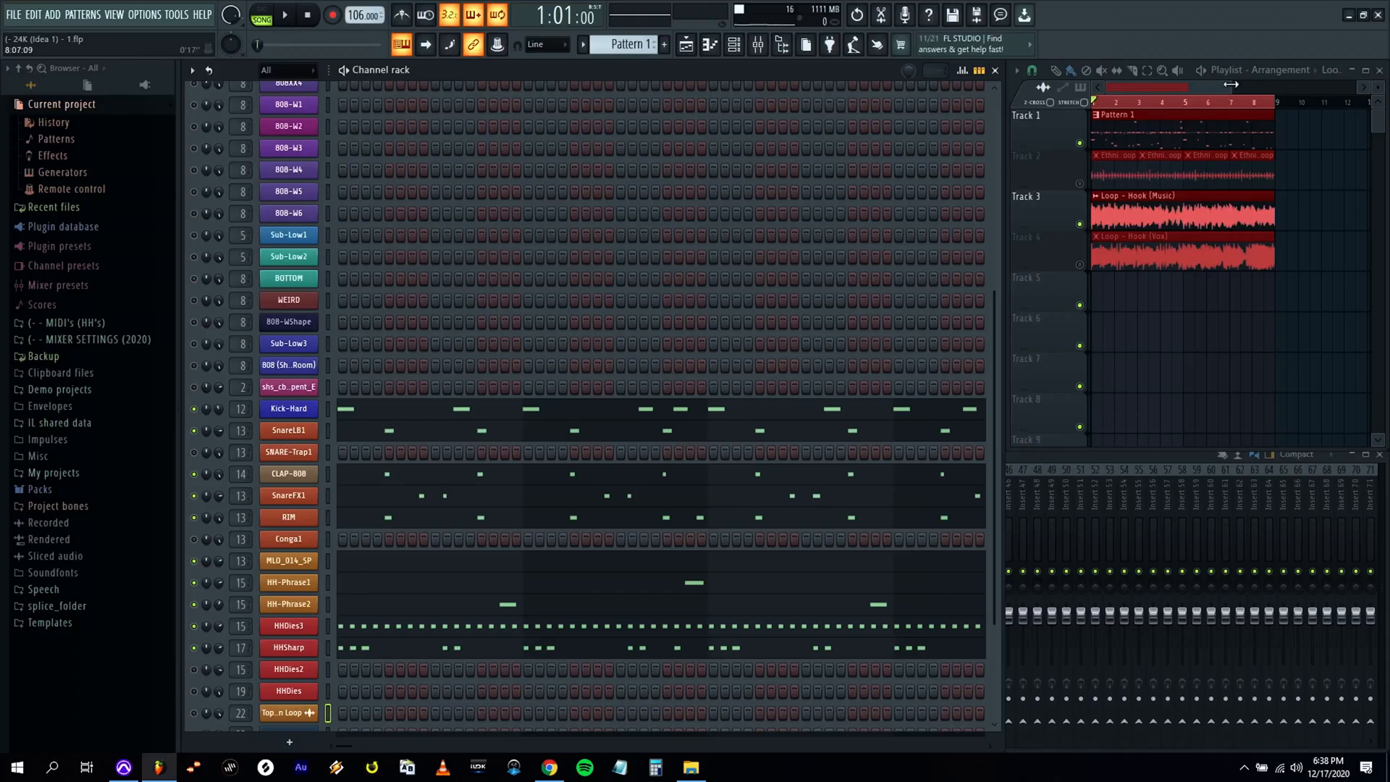
{"action": "left_click", "coordinate": [1306, 158]}
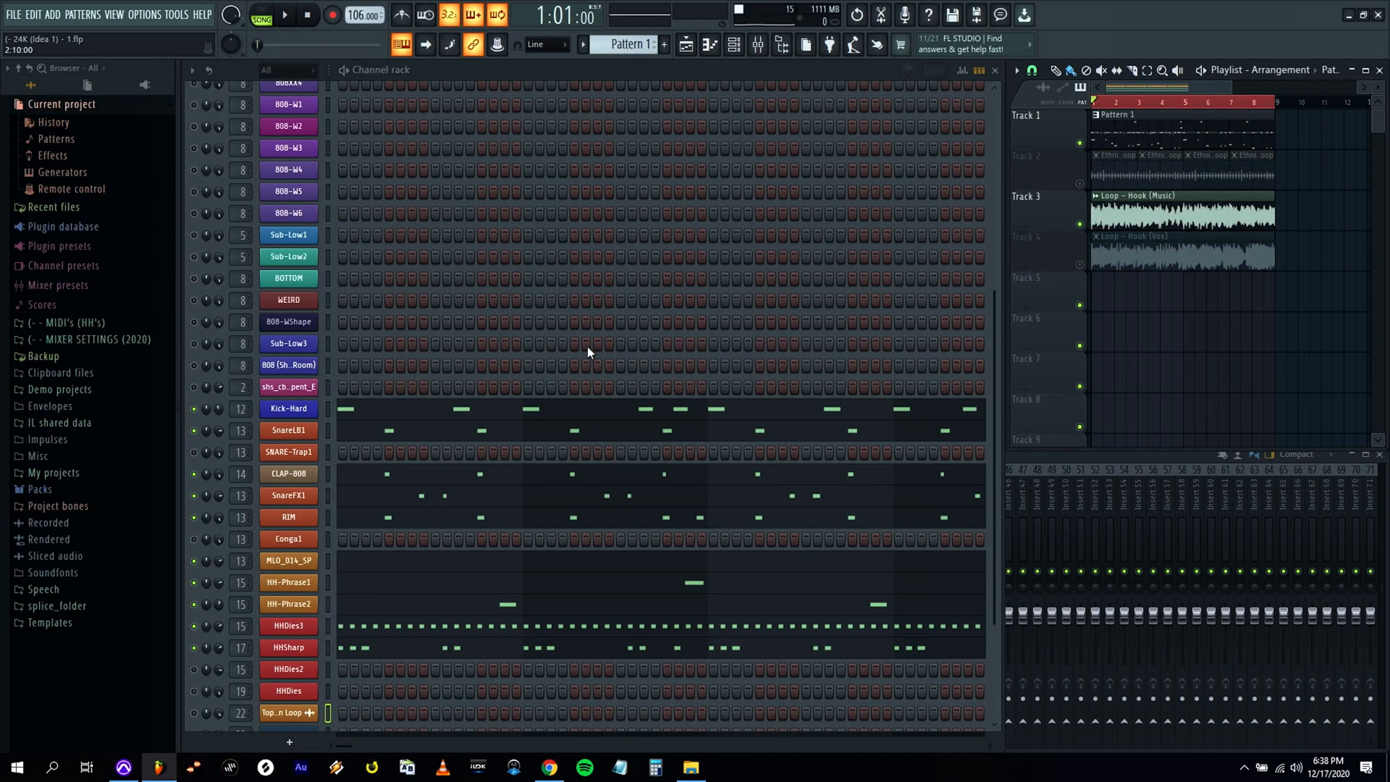
{"action": "scroll", "coordinate": [588, 346], "scroll_direction": "down", "scroll_amount": 2}
{"action": "left_click", "coordinate": [493, 326]}
{"action": "left_click", "coordinate": [1381, 67]}
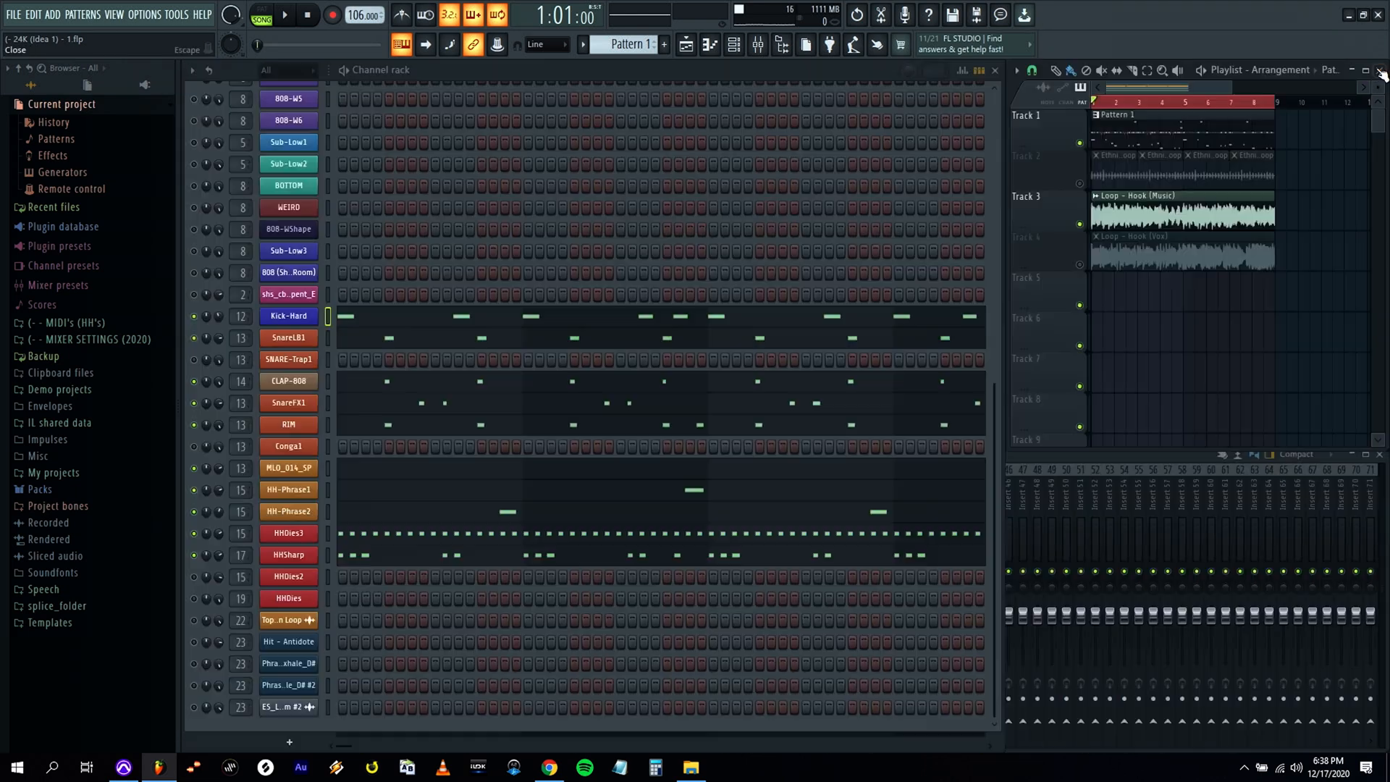
Duplicate the SnareLB1 hits from bars 1–4 into bars 5–8, starting on beat 2 of bar 5.
{"action": "left_click", "coordinate": [432, 344]}
{"action": "key", "text": "ctrl+a"}
{"action": "key", "text": "ctrl+b"}
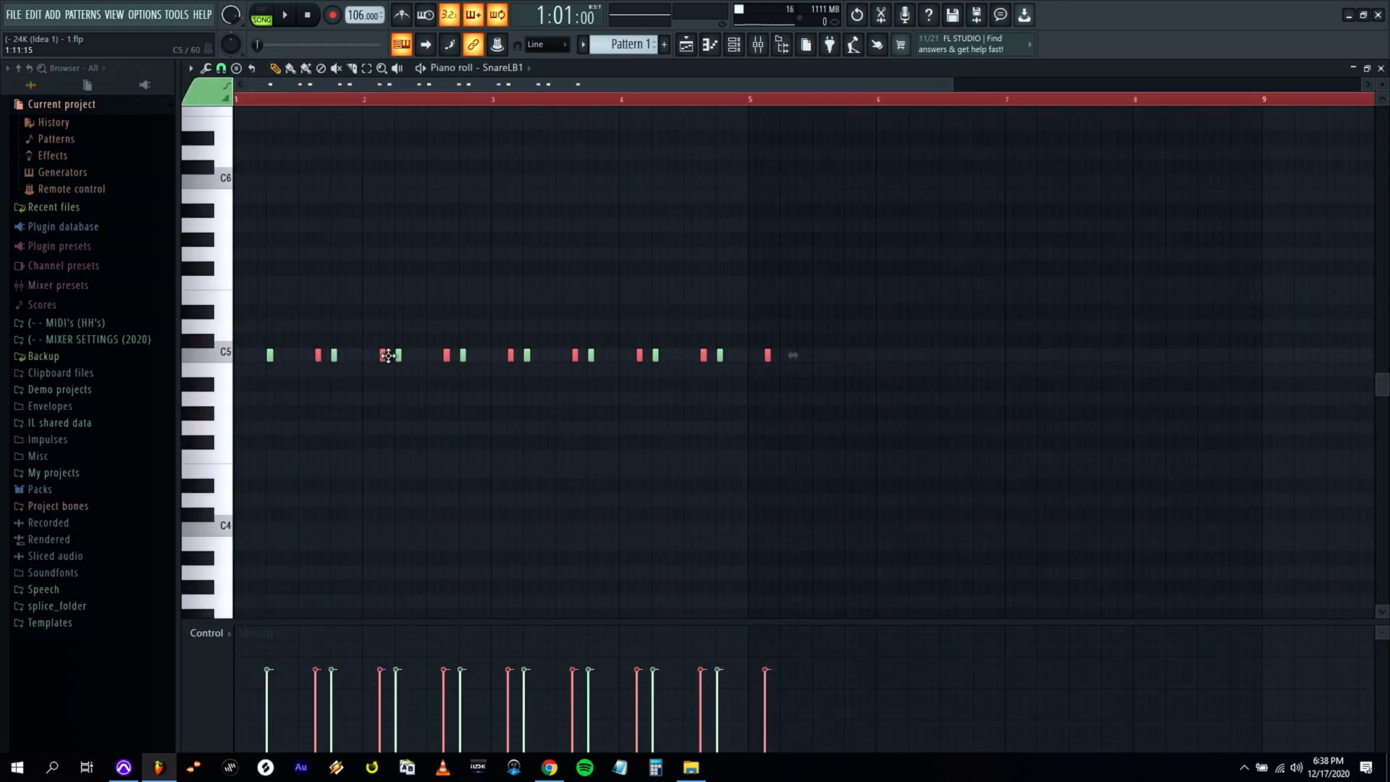
{"action": "left_click_drag", "start_coordinate": [768, 362], "coordinate": [784, 362]}
{"action": "left_click", "coordinate": [1380, 67]}
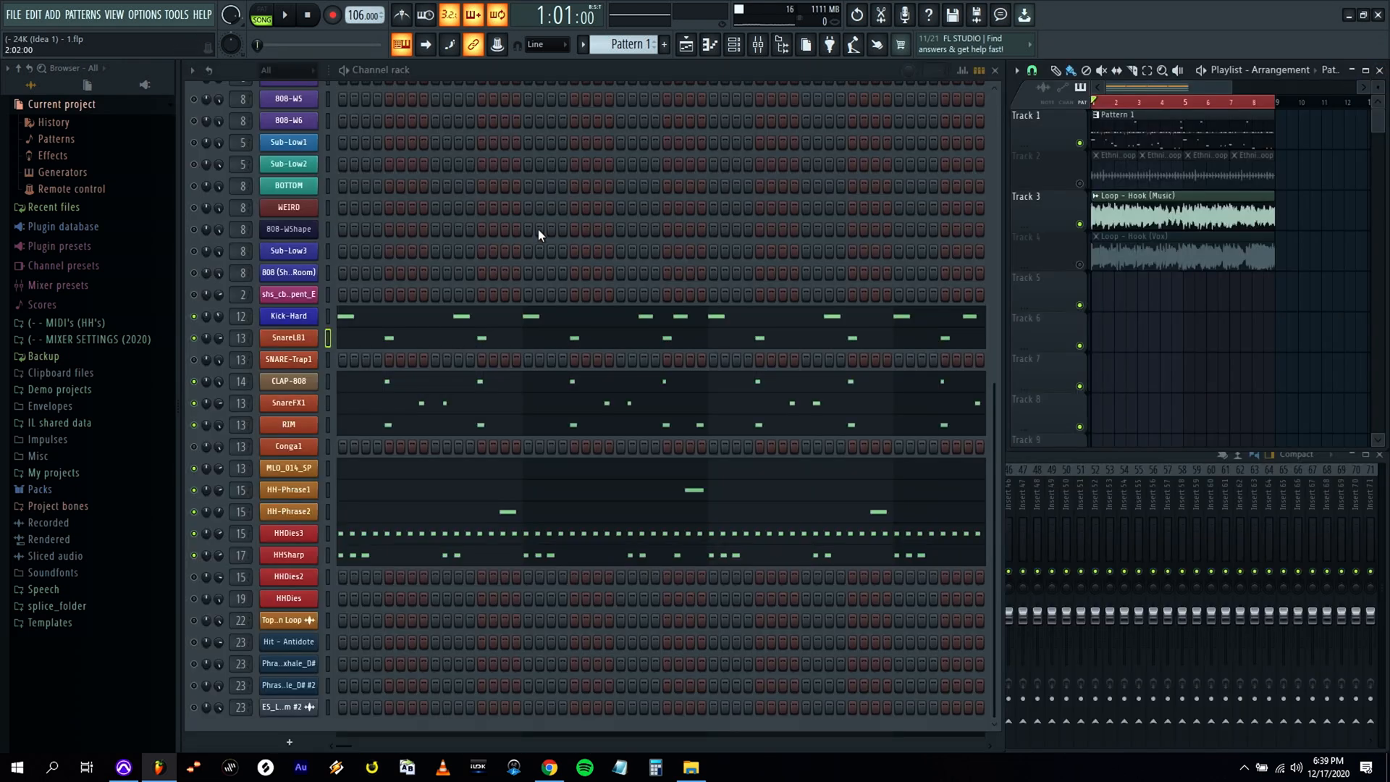
Duplicate the CLAP-808 hits from bars 1–4 into bars 5–8.
{"action": "left_click", "coordinate": [434, 389]}
{"action": "key", "text": "ctrl+a"}
{"action": "left_click_drag", "start_coordinate": [270, 357], "coordinate": [784, 360]}
{"action": "left_click", "coordinate": [1380, 68]}
Duplicate the SnareFX1 hits from bars 1–4 into bars 5–8.
{"action": "left_click", "coordinate": [391, 407]}
{"action": "key", "text": "ctrl+a"}
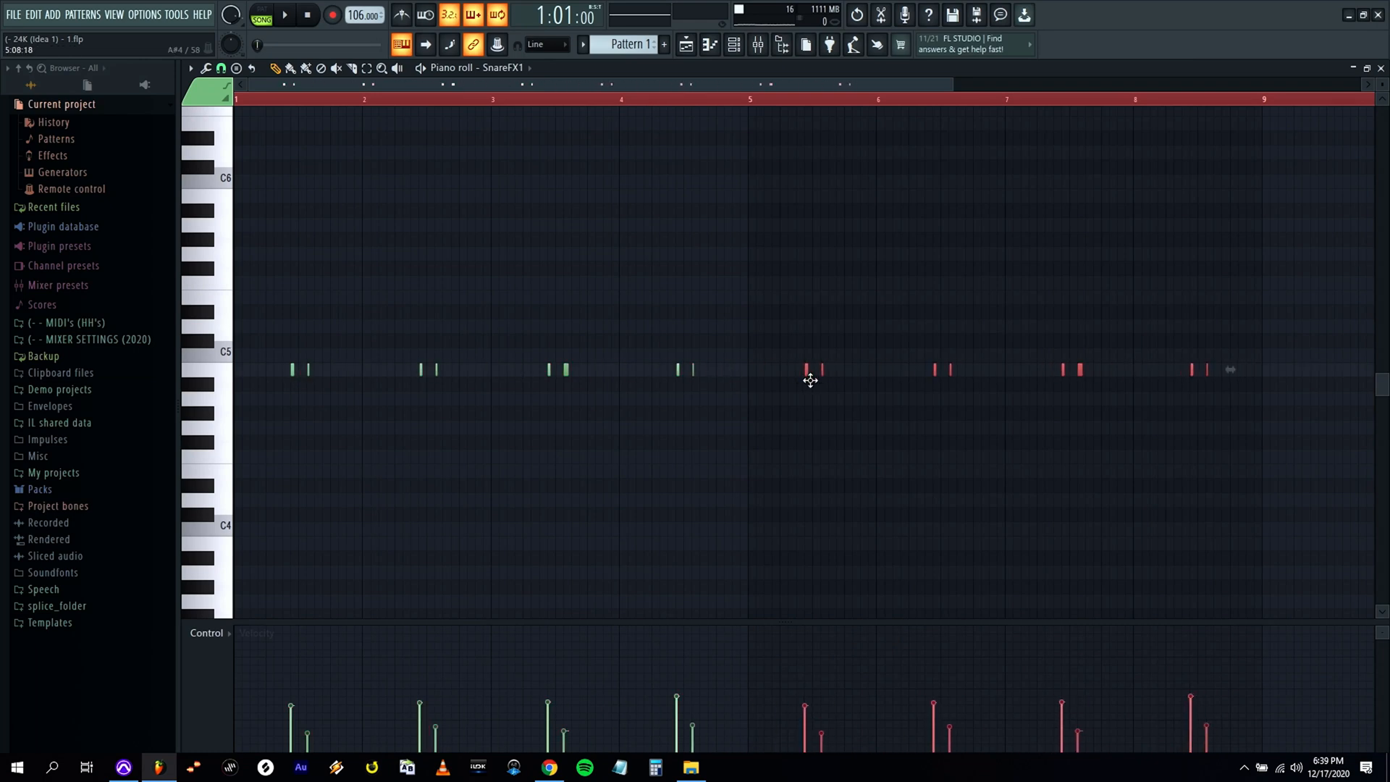
{"action": "left_click", "coordinate": [1380, 67]}
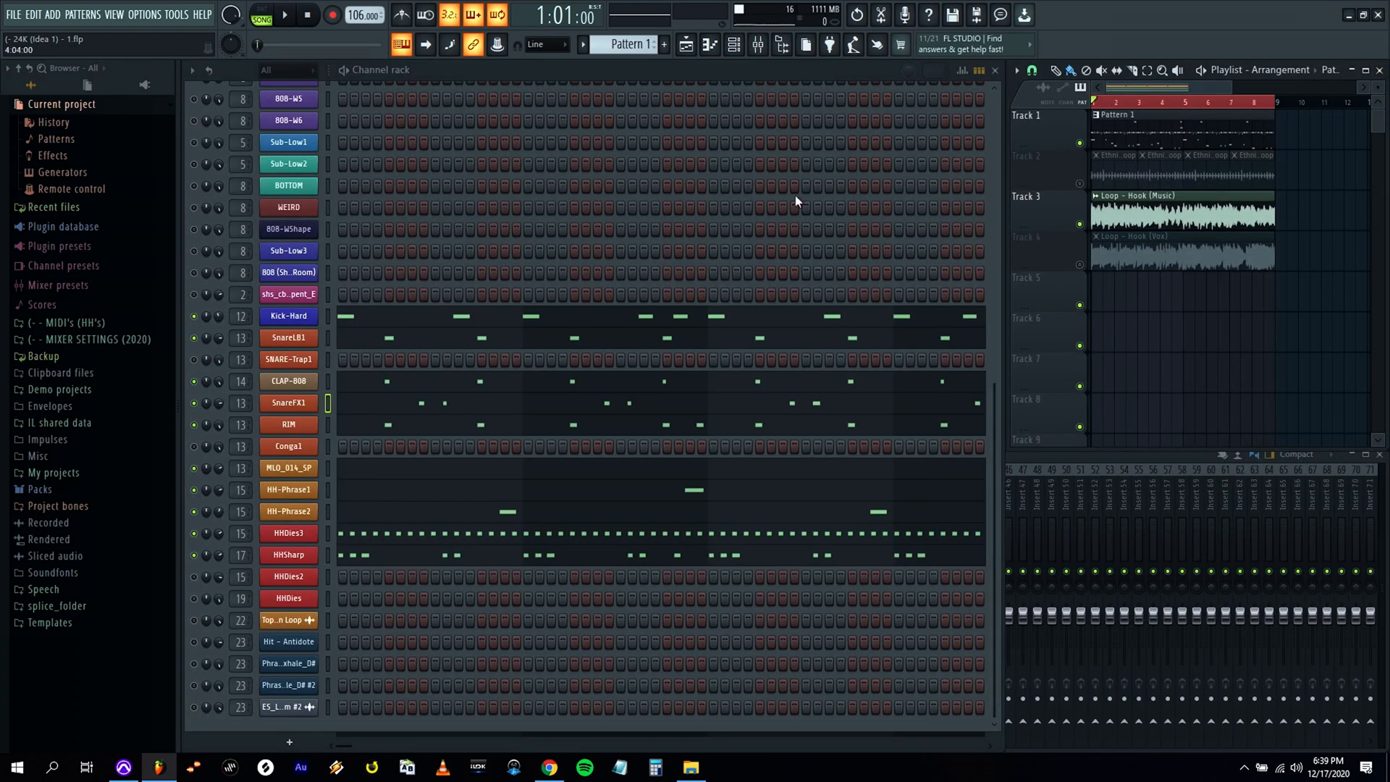
Duplicate the RIM hits from bars 1–4 into bars 5–8, undoing the first misaligned copy.
{"action": "left_click", "coordinate": [413, 428]}
{"action": "key", "text": "ctrl+a"}
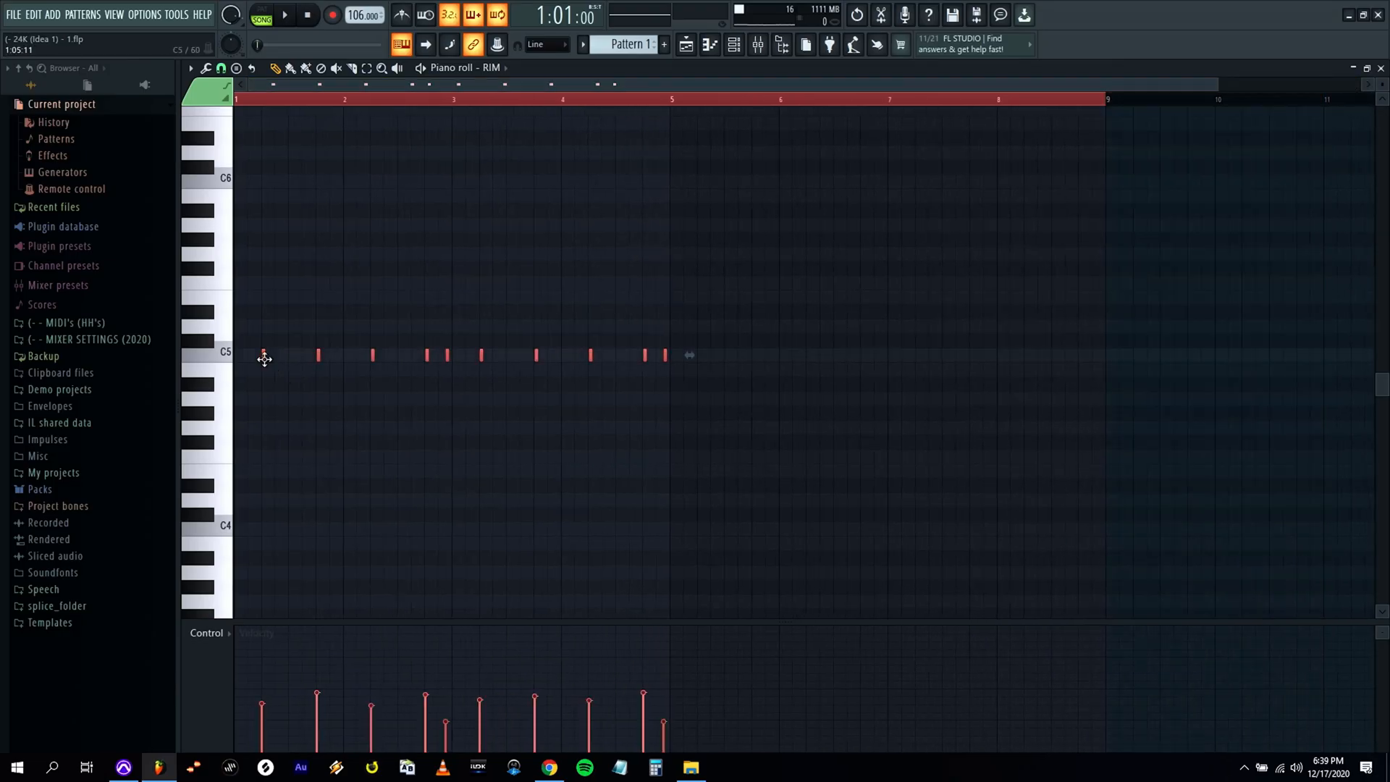
{"action": "left_click_drag", "start_coordinate": [264, 359], "coordinate": [733, 362]}
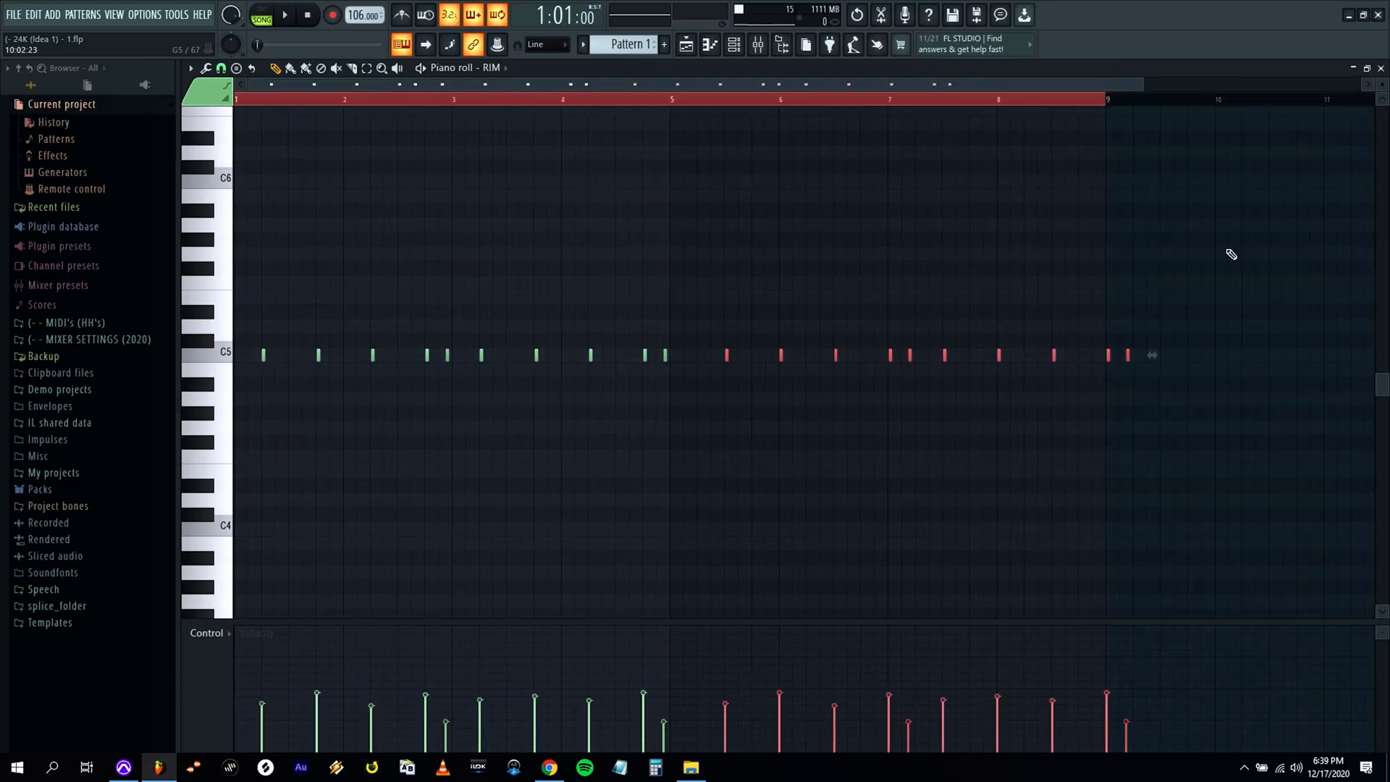
{"action": "key", "text": "ctrl+z"}
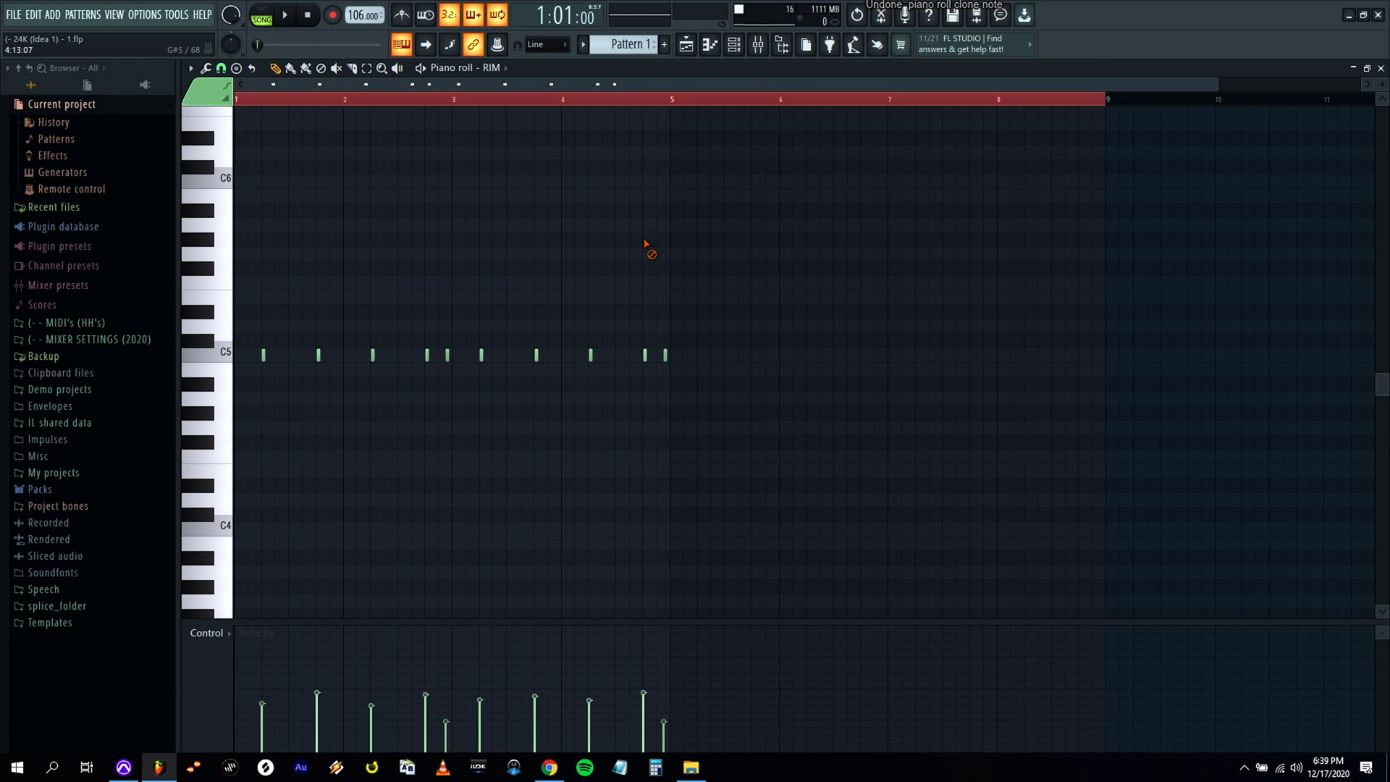
{"action": "left_click_drag", "start_coordinate": [264, 358], "coordinate": [747, 360]}
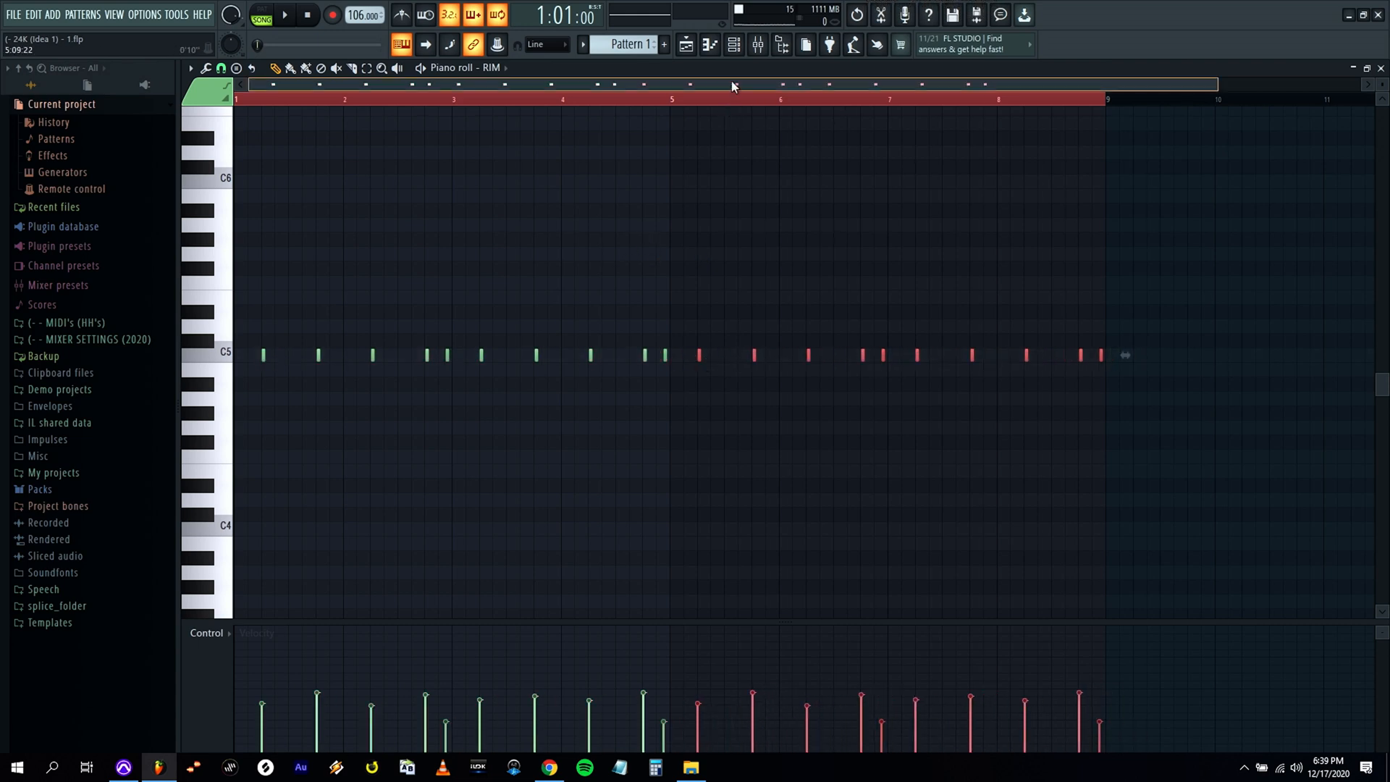
{"action": "left_click_drag", "start_coordinate": [1050, 83], "coordinate": [1012, 84]}
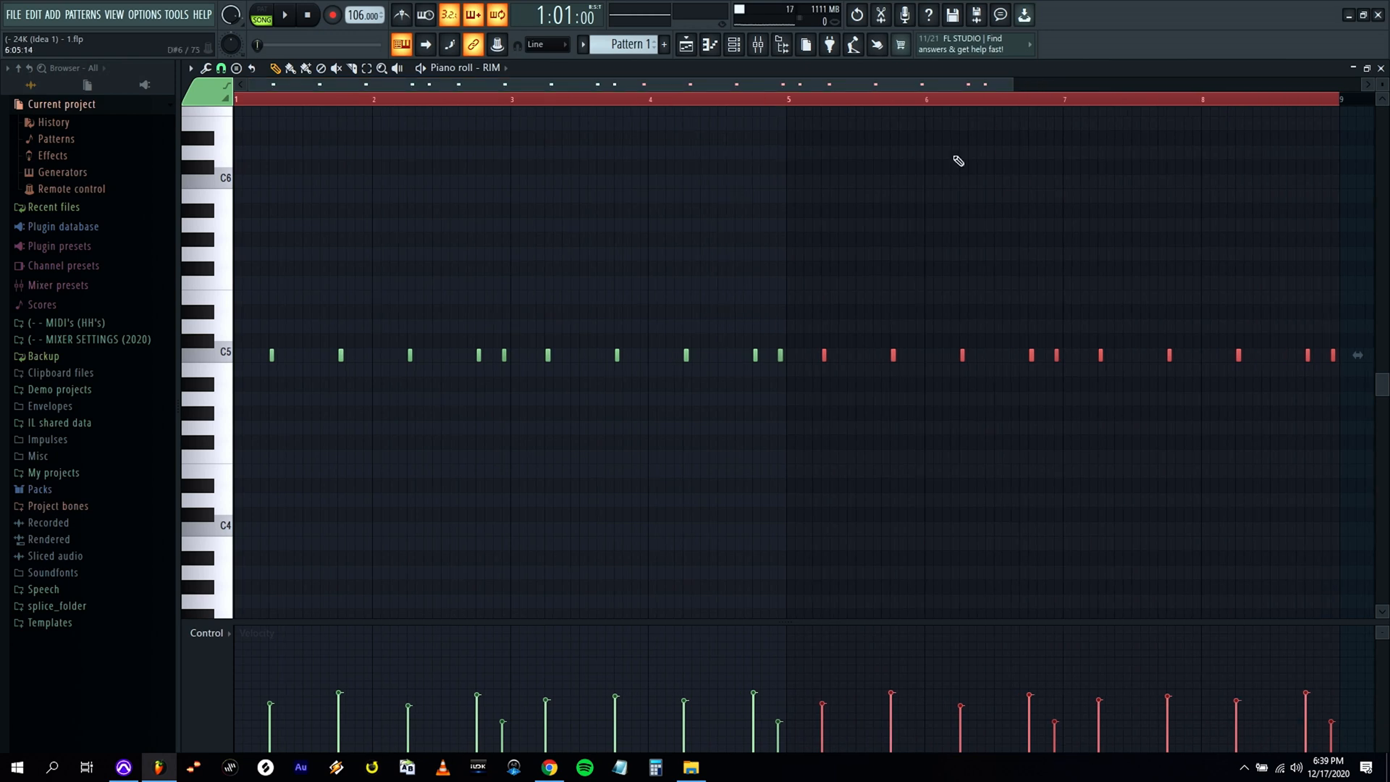
Duplicate the HHSharp hits from bars 1–4 into bars 5–8.
{"action": "left_click", "coordinate": [1382, 68]}
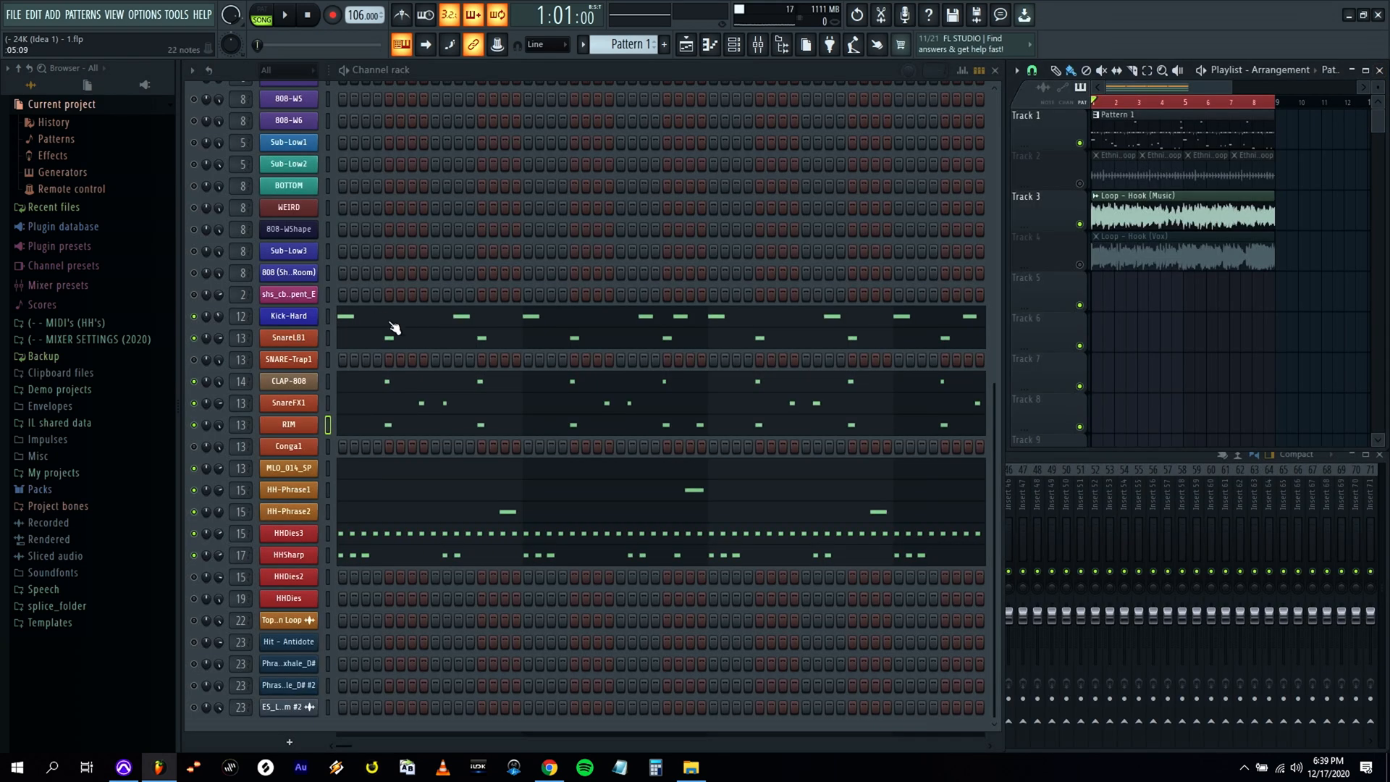
{"action": "left_click", "coordinate": [361, 533]}
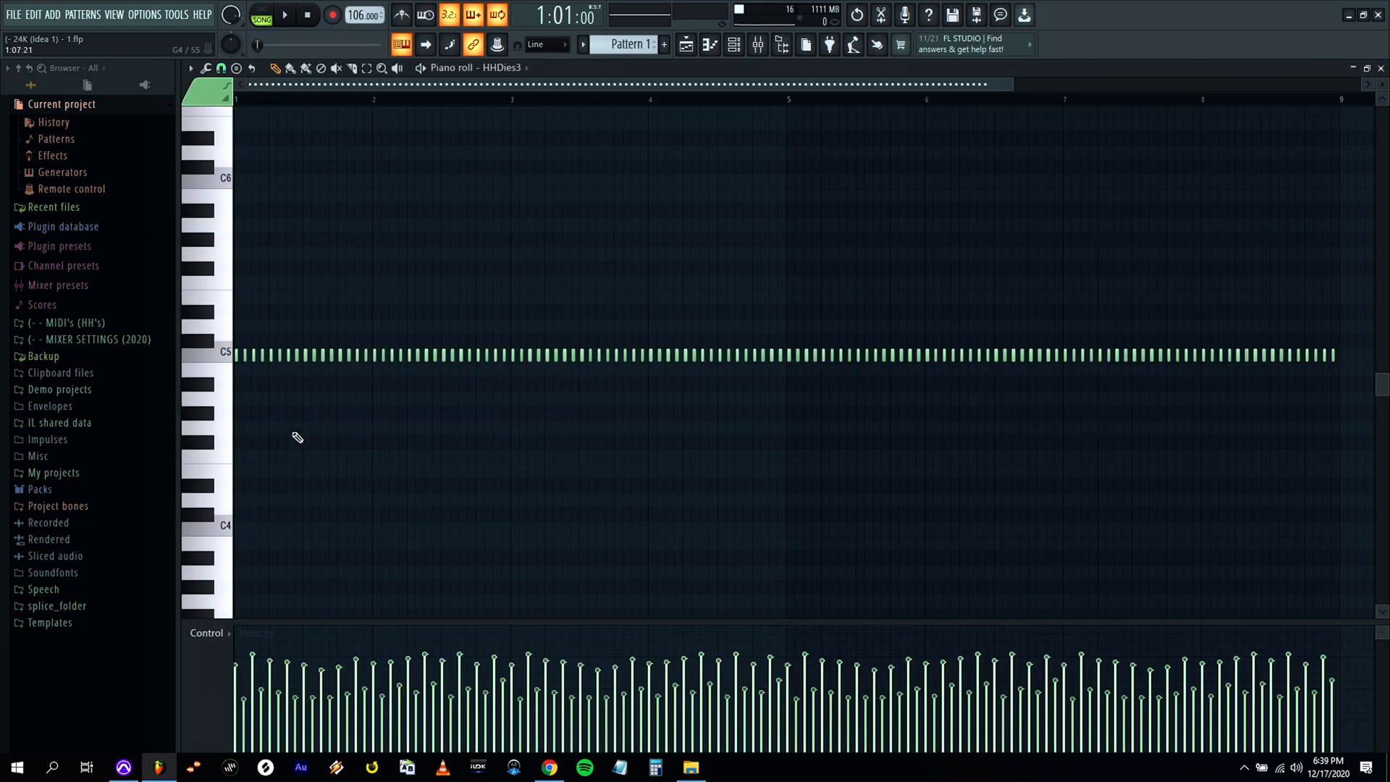
{"action": "left_click", "coordinate": [1381, 69]}
{"action": "left_click", "coordinate": [384, 561]}
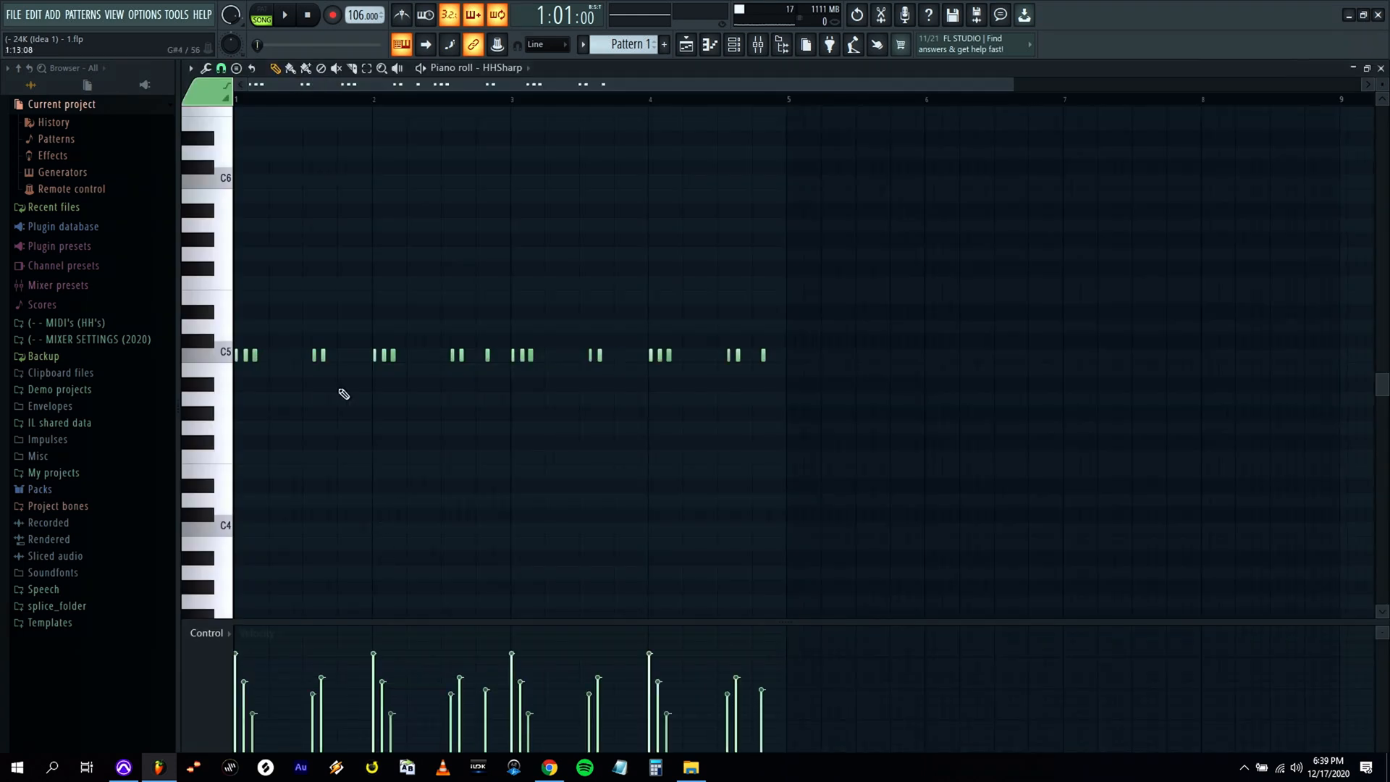
{"action": "left_click_drag", "start_coordinate": [323, 357], "coordinate": [867, 358]}
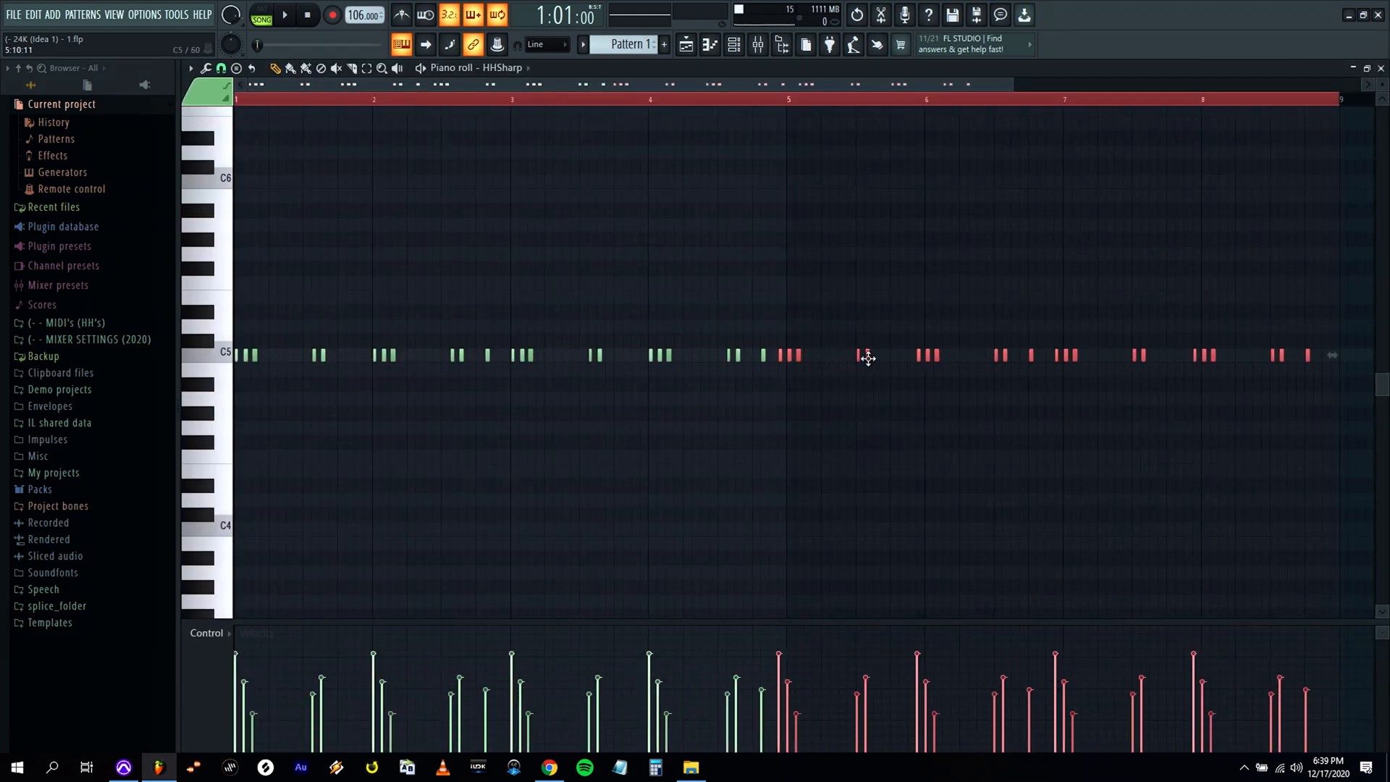
{"action": "left_click", "coordinate": [1380, 68]}
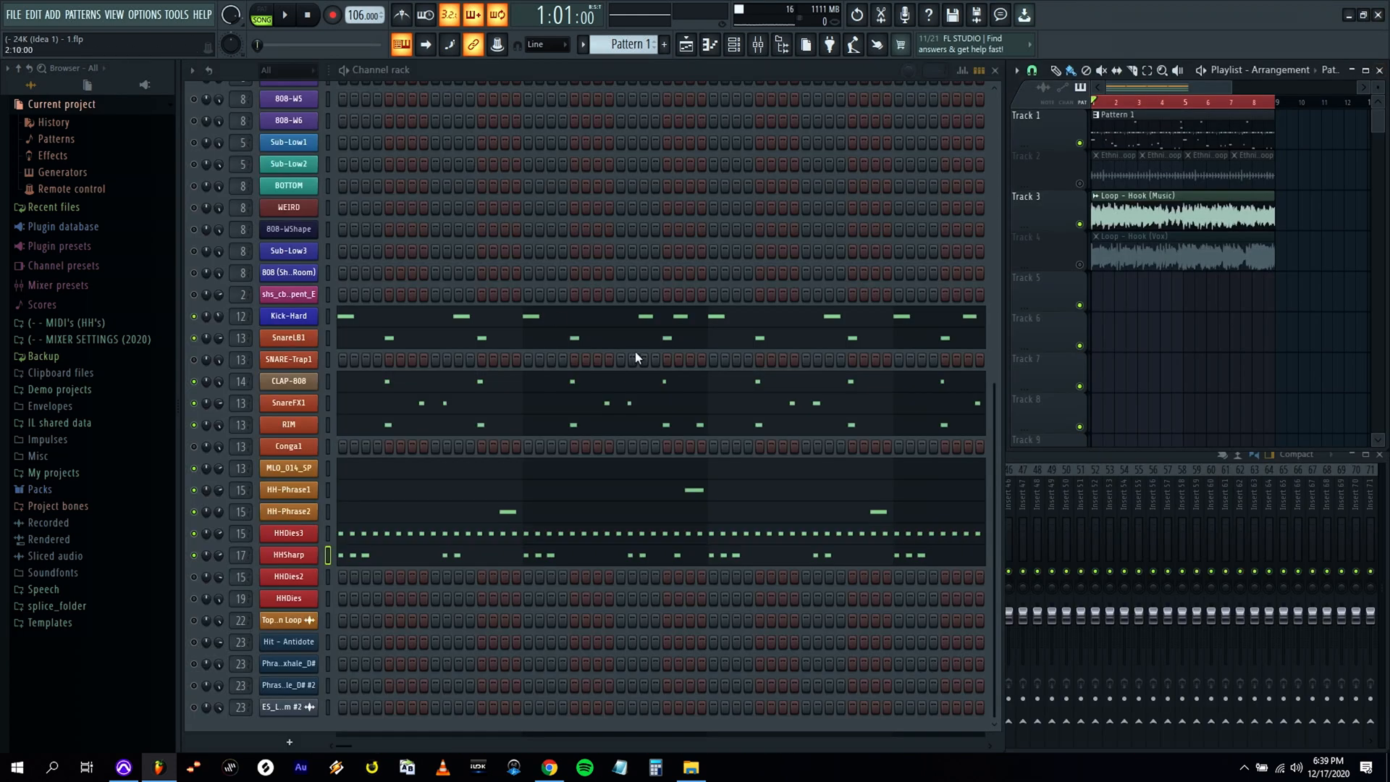
Duplicate the two HH-Phrase2 notes from bars 1–4 into bars 5–8.
{"action": "left_click", "coordinate": [406, 511]}
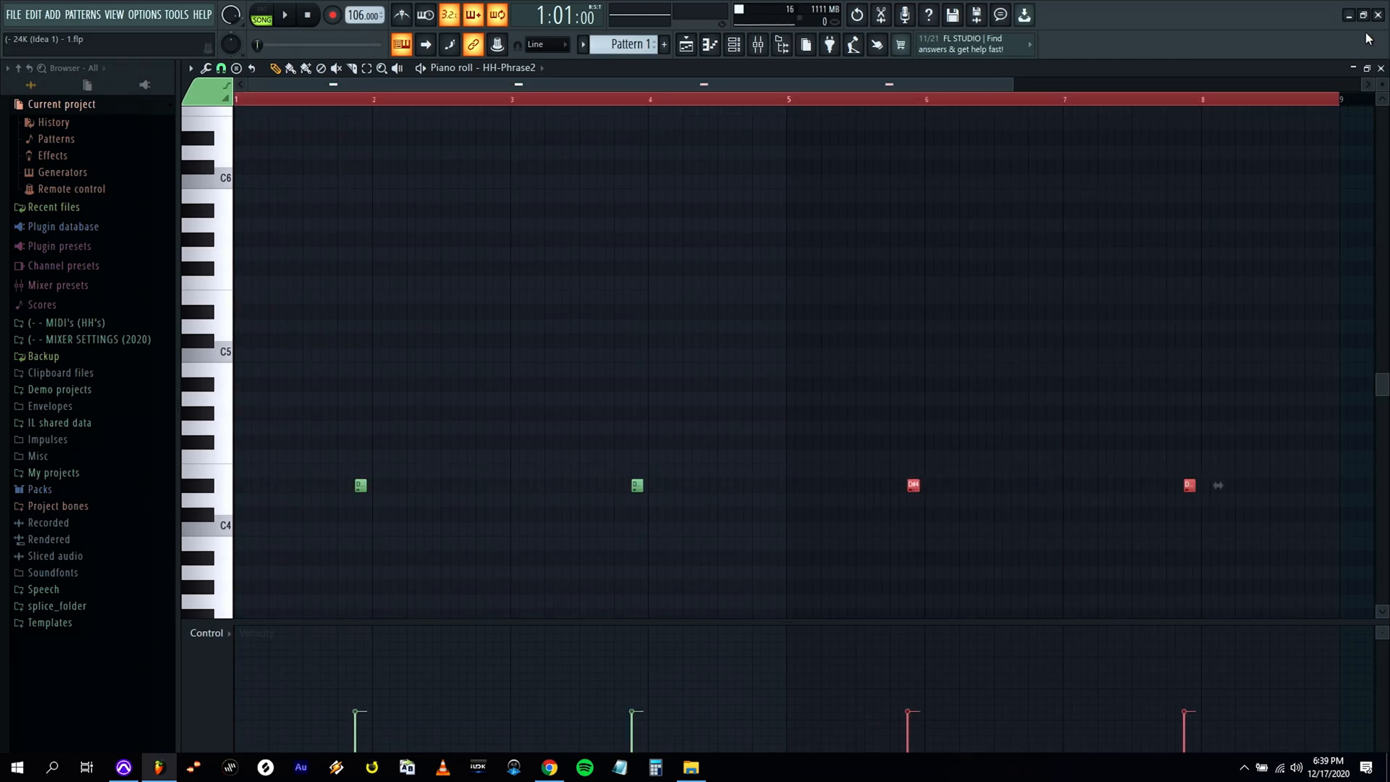
{"action": "left_click", "coordinate": [1381, 68]}
Delete the misplaced HH-Phrase1 copy in bar 5 and duplicate the MLO_014_SP hit from the end of bar 4 to the end of bar 8.
{"action": "left_click", "coordinate": [654, 493]}
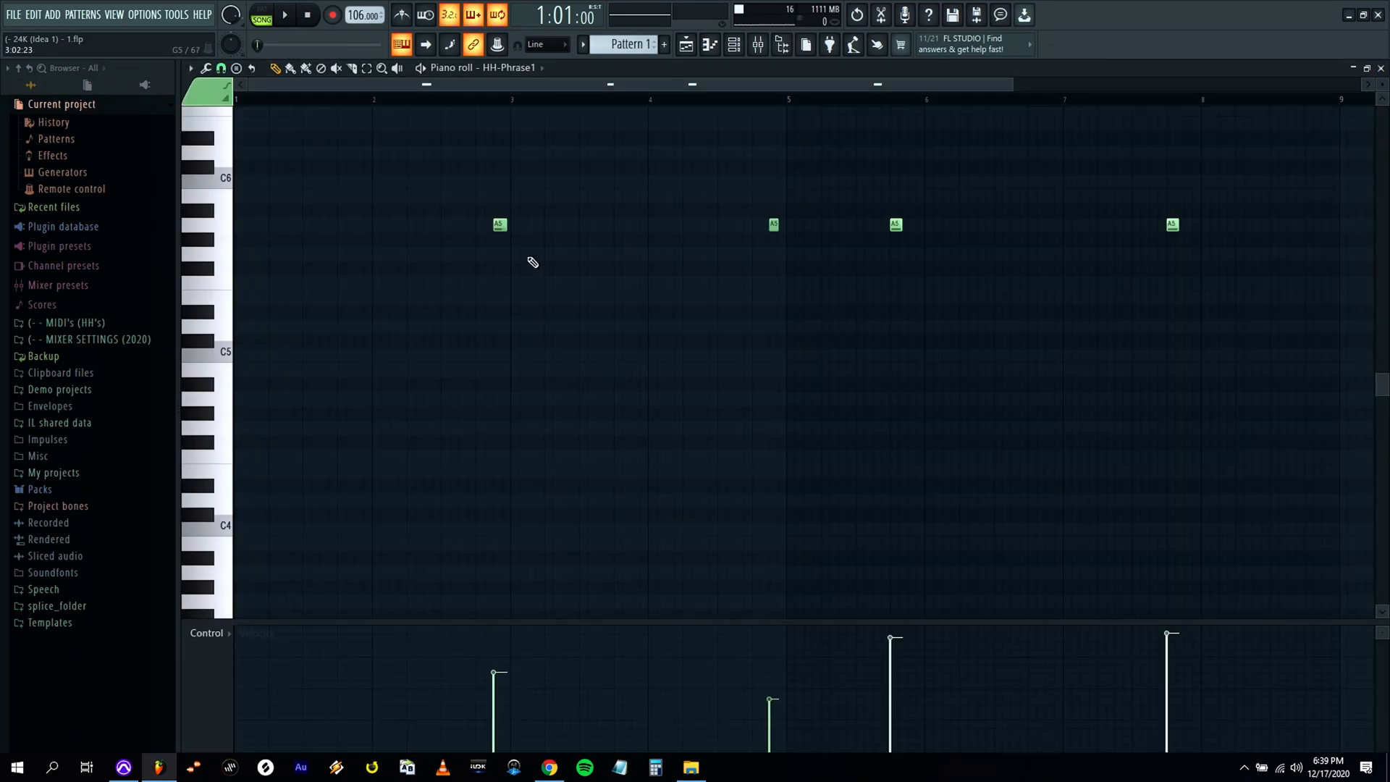
{"action": "right_click", "coordinate": [895, 224]}
{"action": "key", "text": "ctrl+a"}
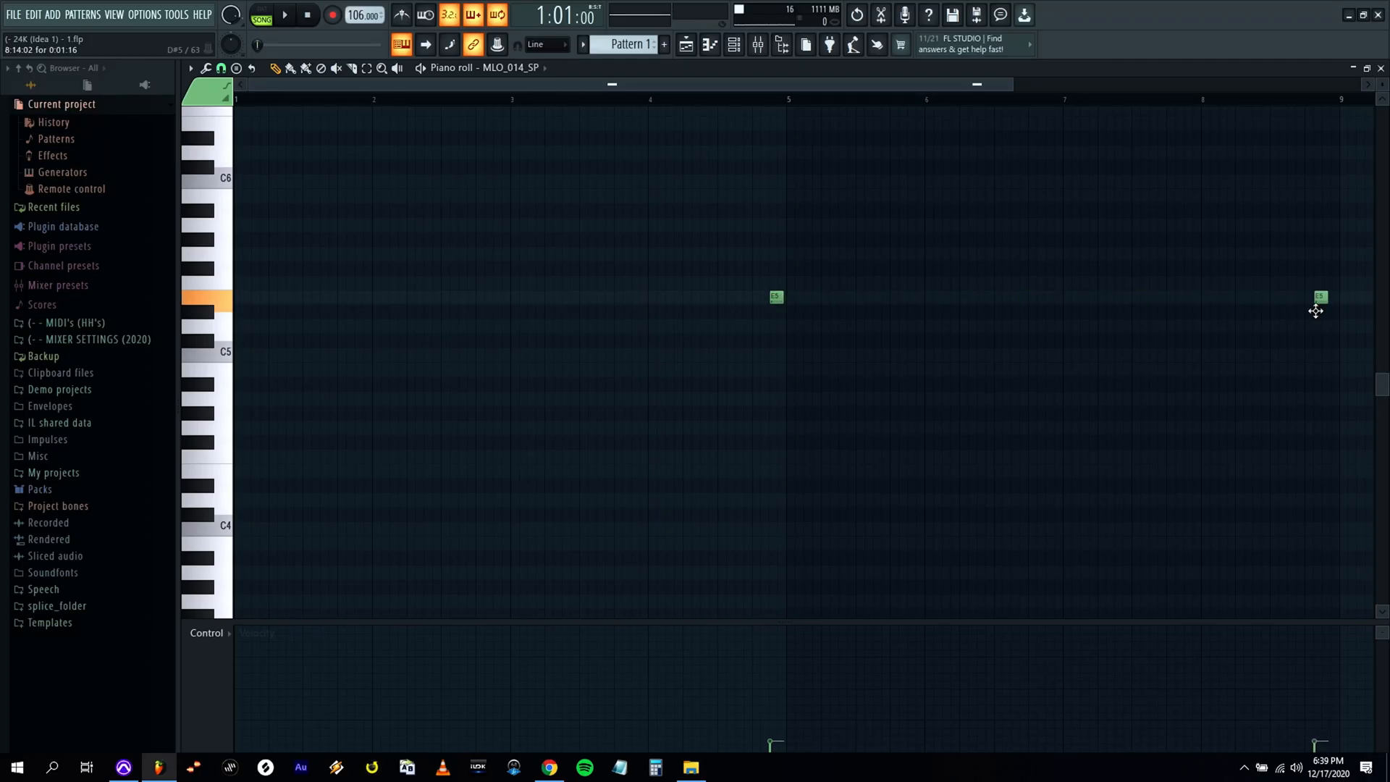
{"action": "left_click", "coordinate": [1380, 67]}
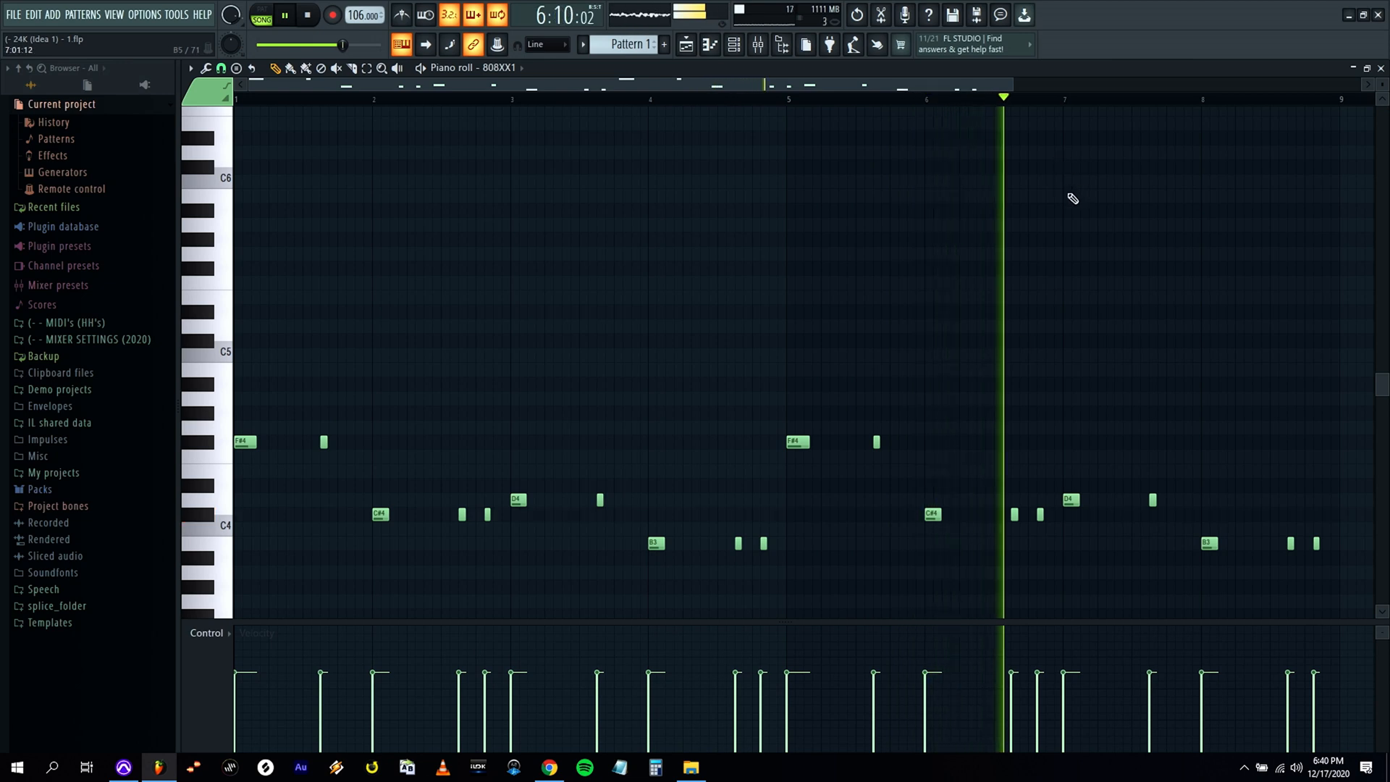
Audition the 808XX1 bass line across bars 5–8, examining the notes in bars 6 to 8.
{"action": "key", "text": "space"}
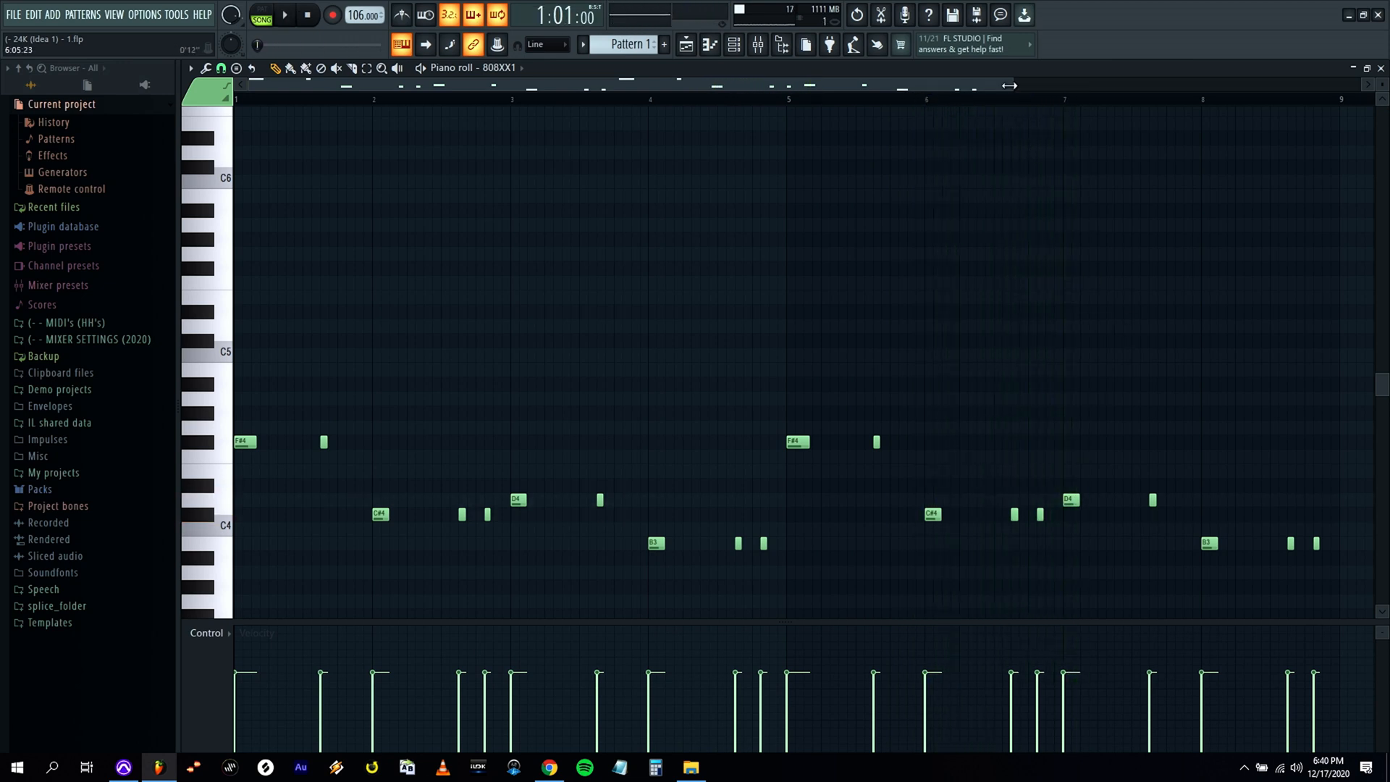
{"action": "left_click_drag", "start_coordinate": [1009, 86], "coordinate": [1042, 85]}
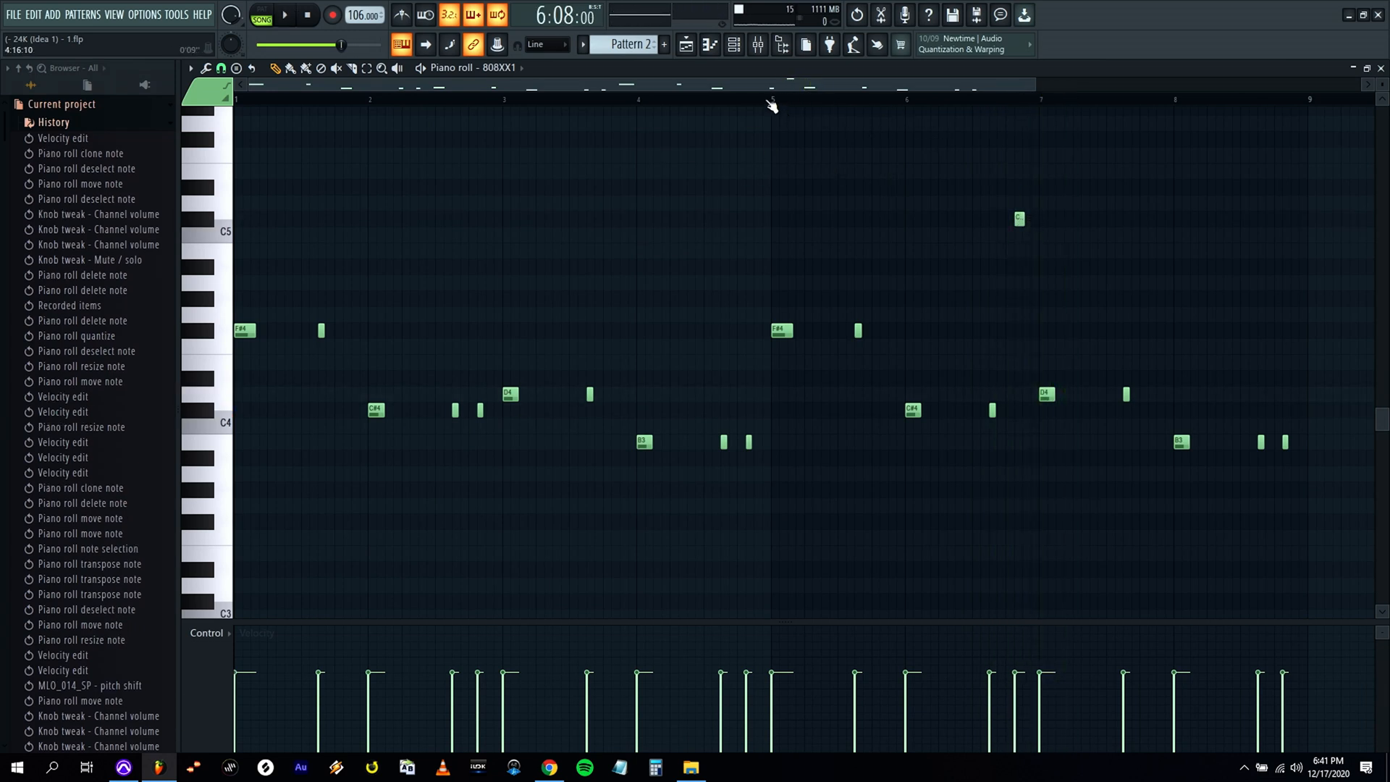
{"action": "left_click_drag", "start_coordinate": [1034, 84], "coordinate": [926, 97]}
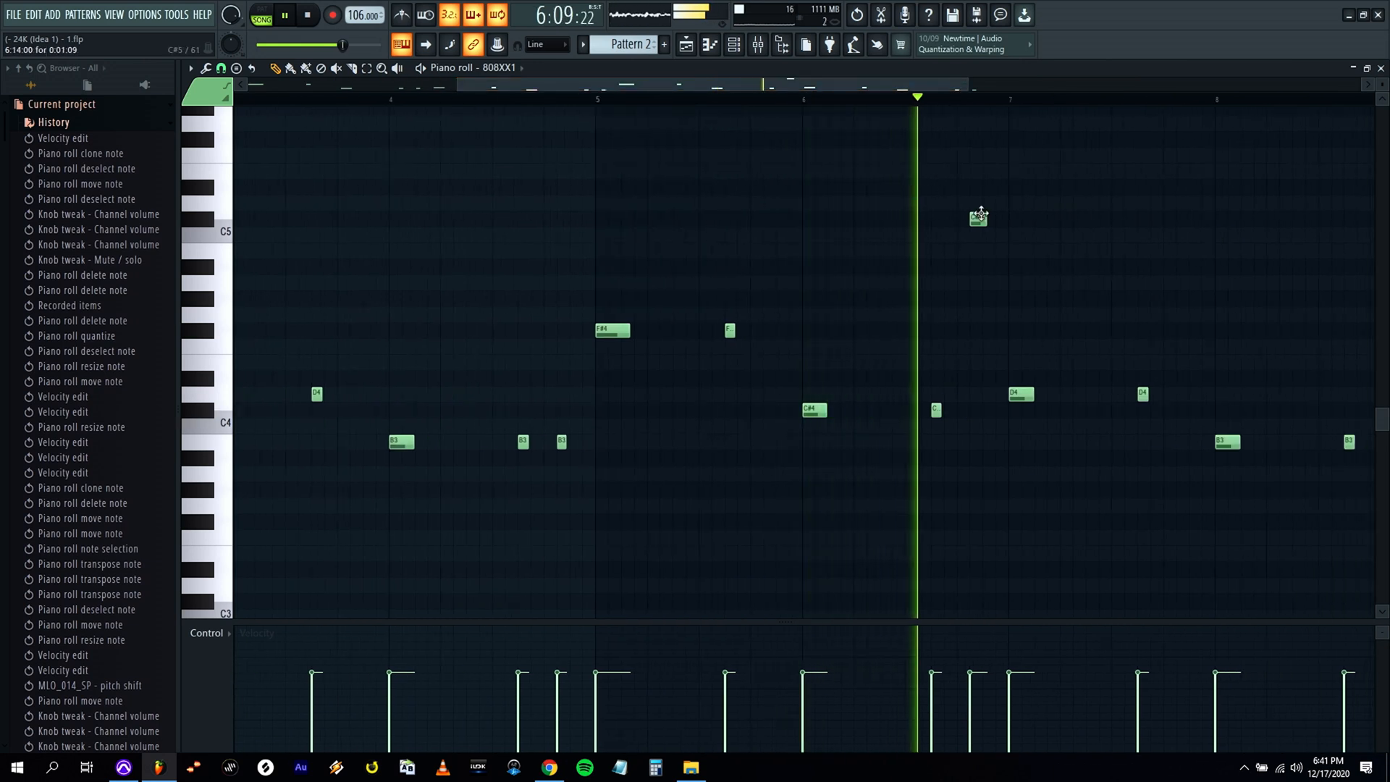
{"action": "key", "text": "space"}
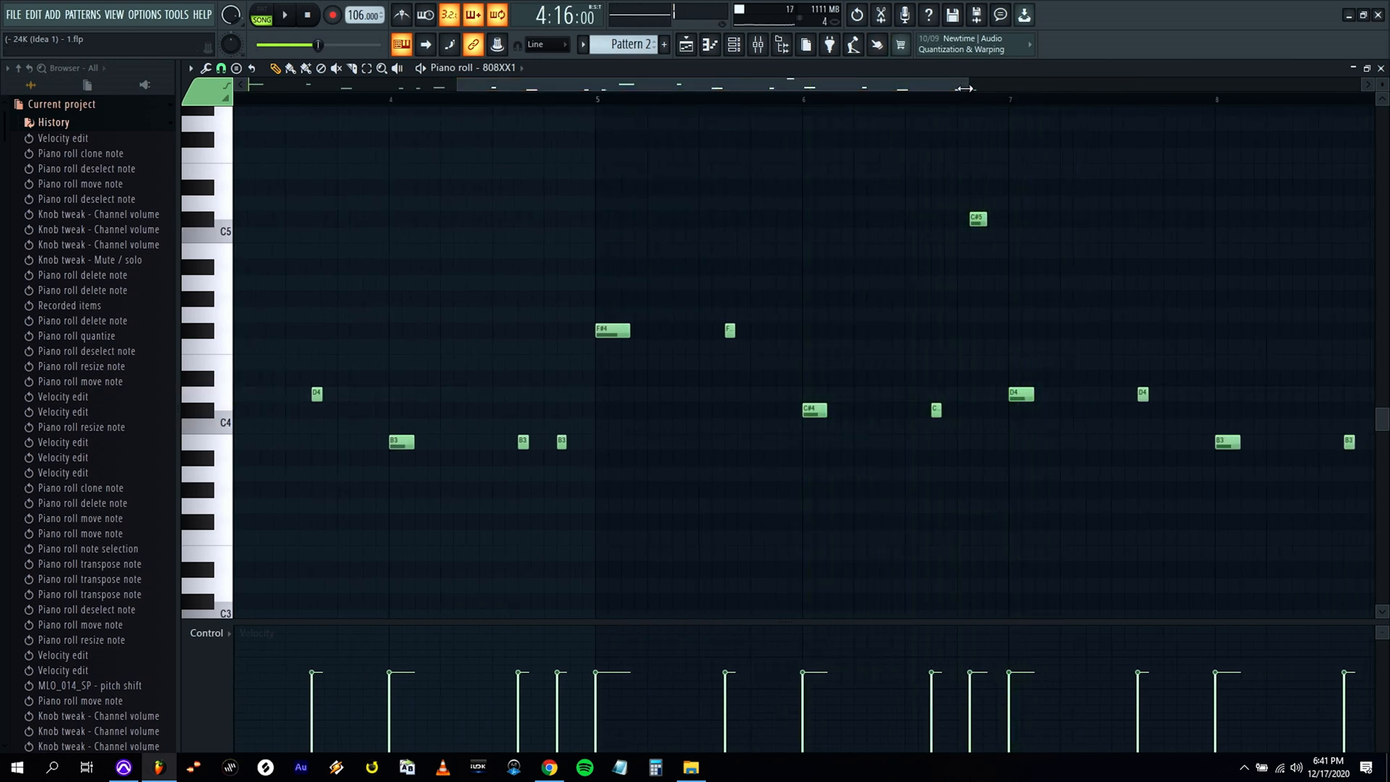
{"action": "left_click_drag", "start_coordinate": [949, 87], "coordinate": [1022, 95]}
{"action": "key", "text": "space"}
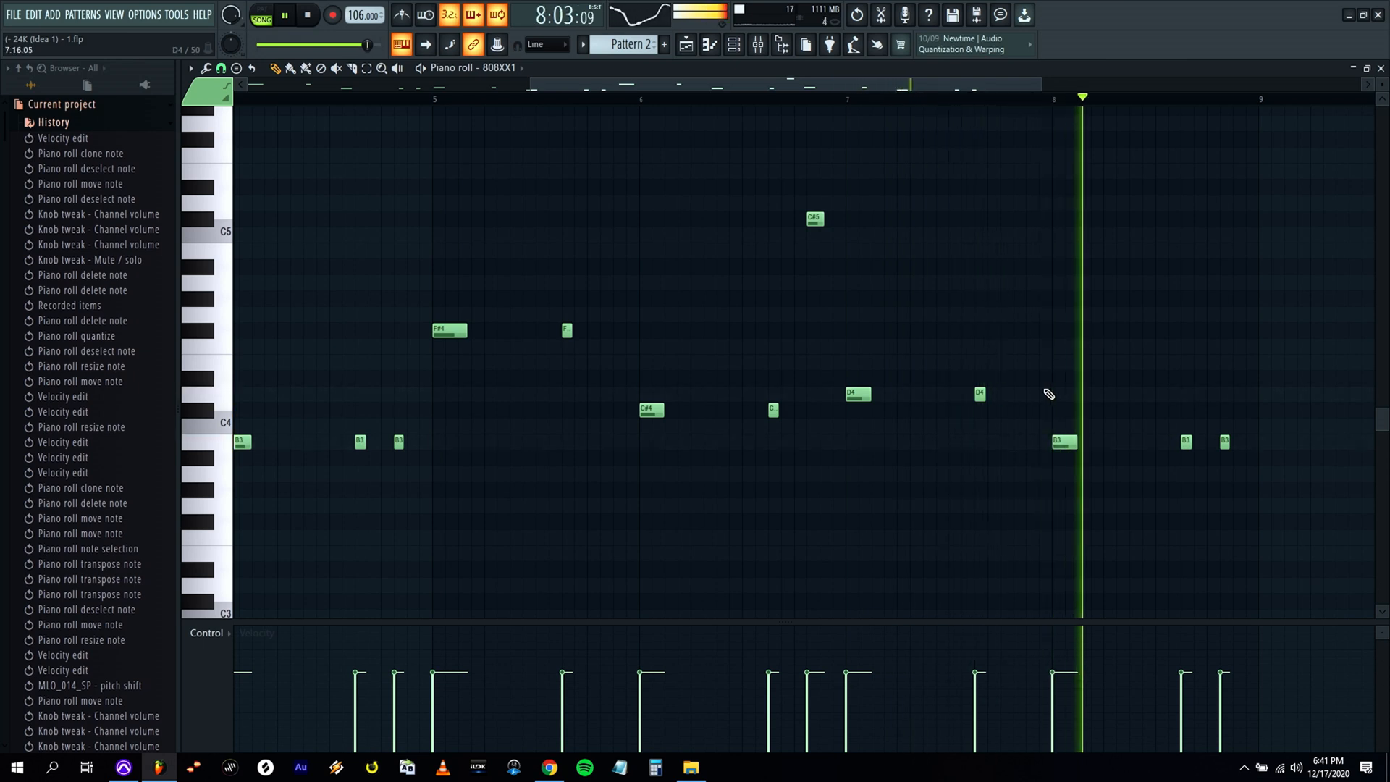
{"action": "key", "text": "space"}
Clone the B3 note at the start of bar 8 in 808XX1 to 8:07 and raise the copy an octave to B4.
{"action": "left_click_drag", "start_coordinate": [1077, 442], "coordinate": [1112, 448]}
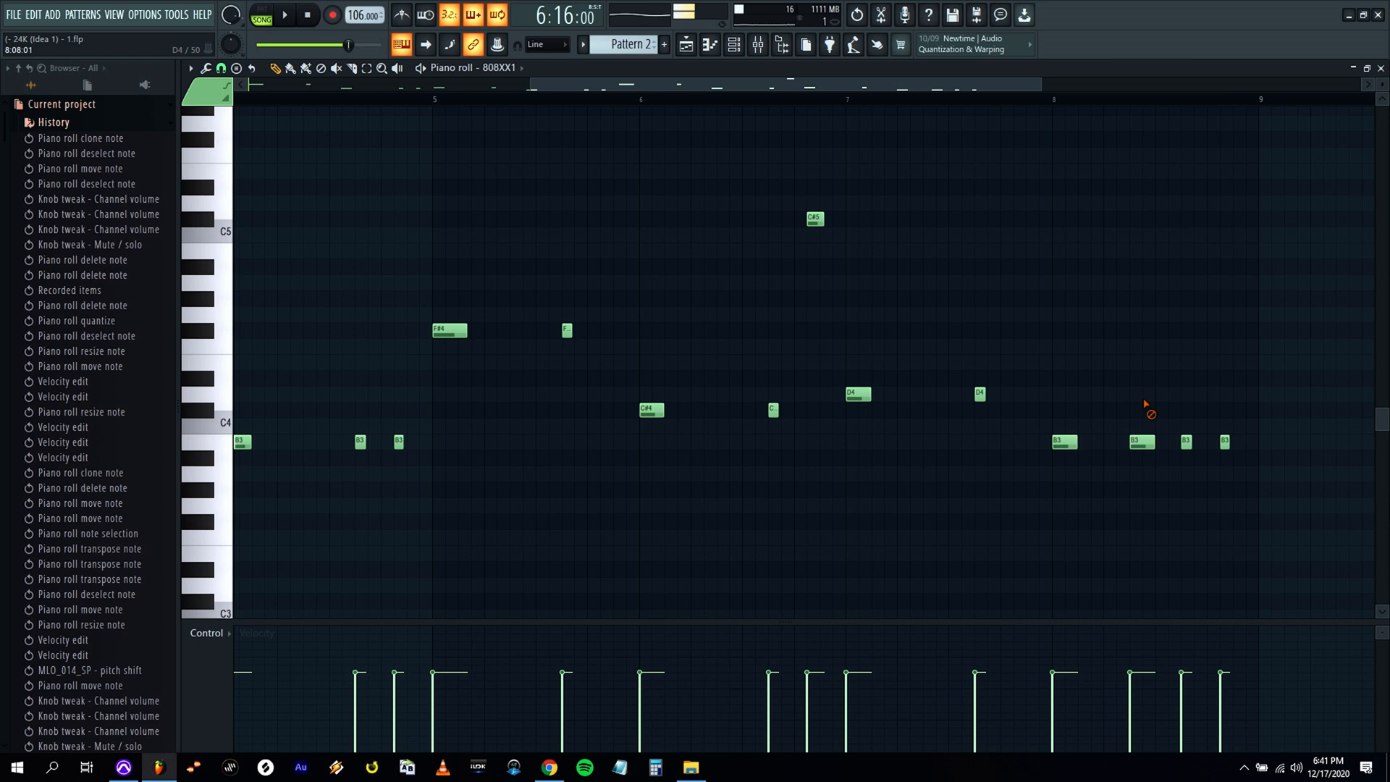
{"action": "left_click", "coordinate": [1143, 441]}
{"action": "key", "text": "ctrl+Up"}
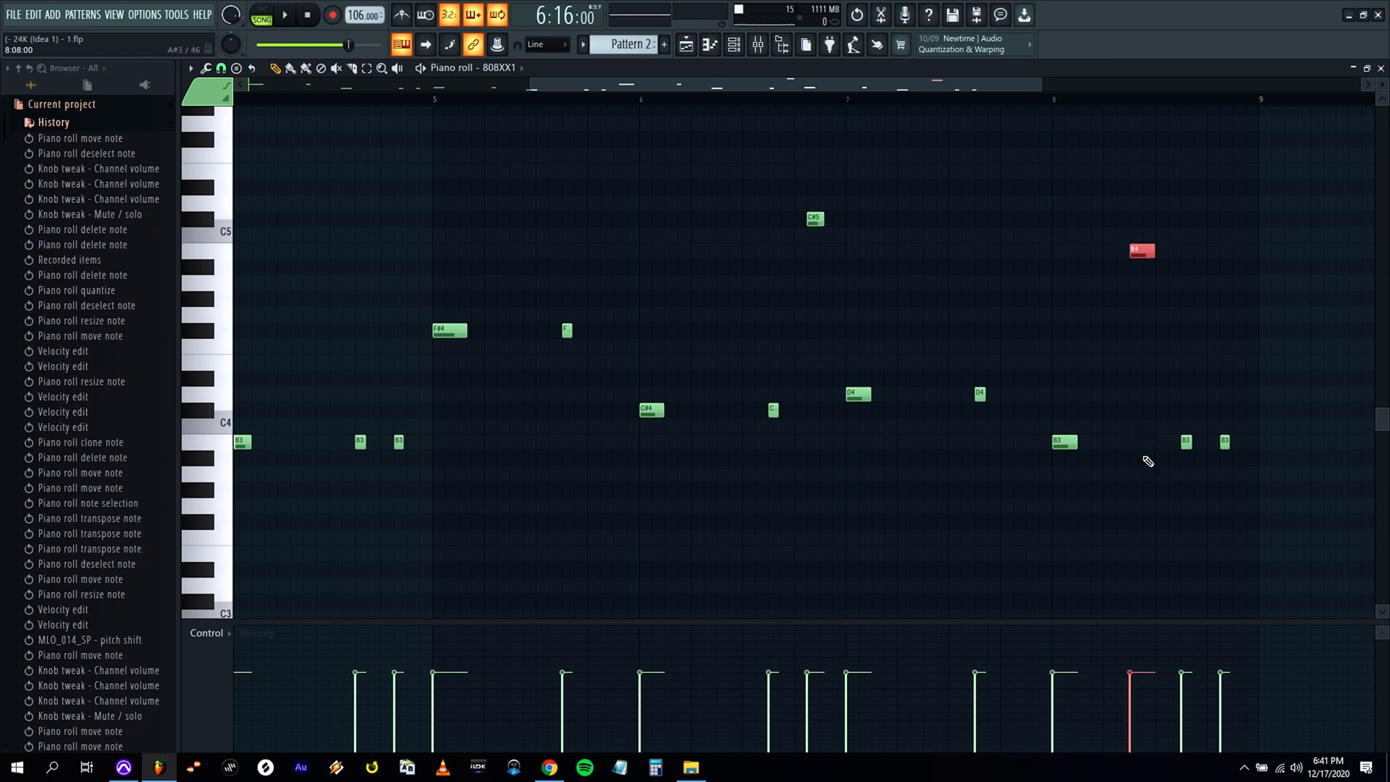
{"action": "left_click", "coordinate": [1125, 425], "text": "ctrl"}
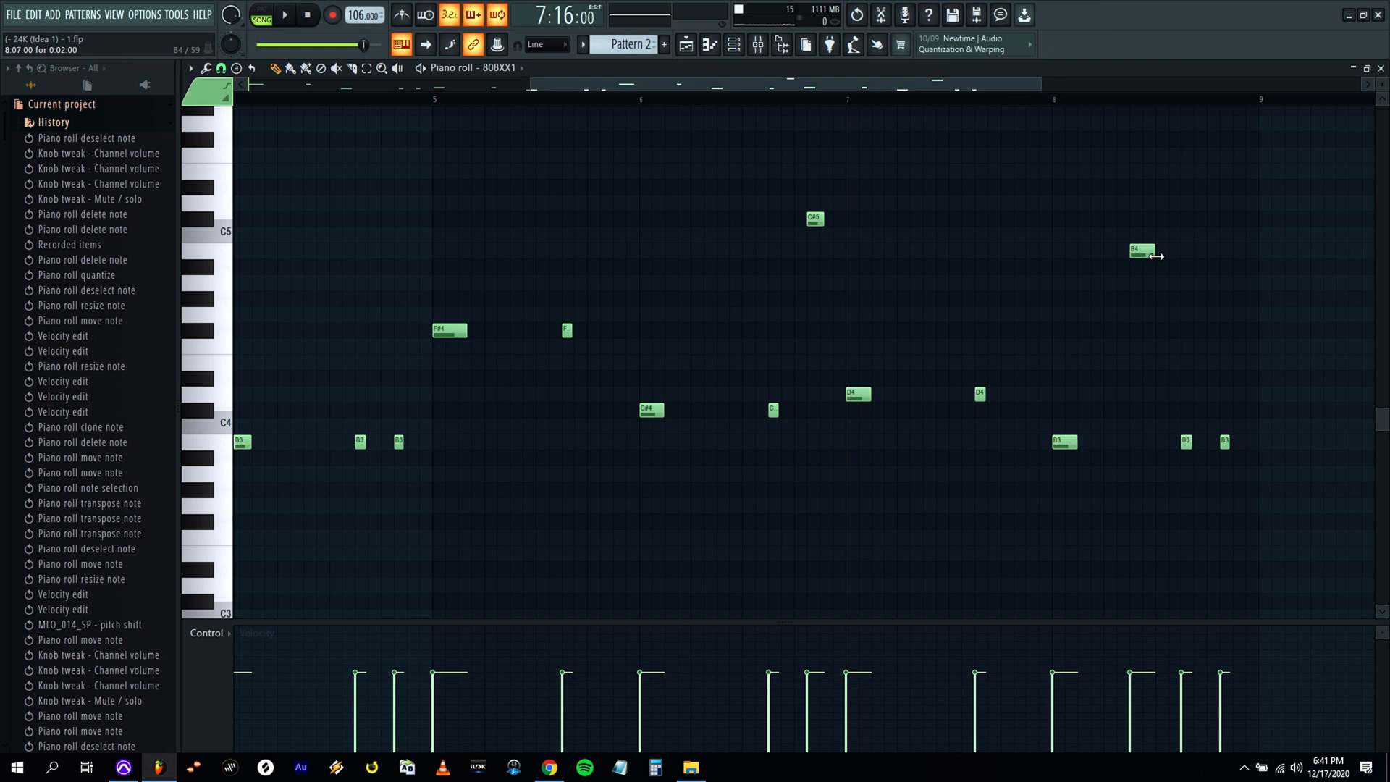
Fine-tune the length of the B4 note at 8:07 while auditioning bar 8, leaving it slightly shorter.
{"action": "key", "text": "space"}
{"action": "left_click_drag", "start_coordinate": [1156, 257], "coordinate": [1162, 255]}
{"action": "right_click", "coordinate": [1190, 239]}
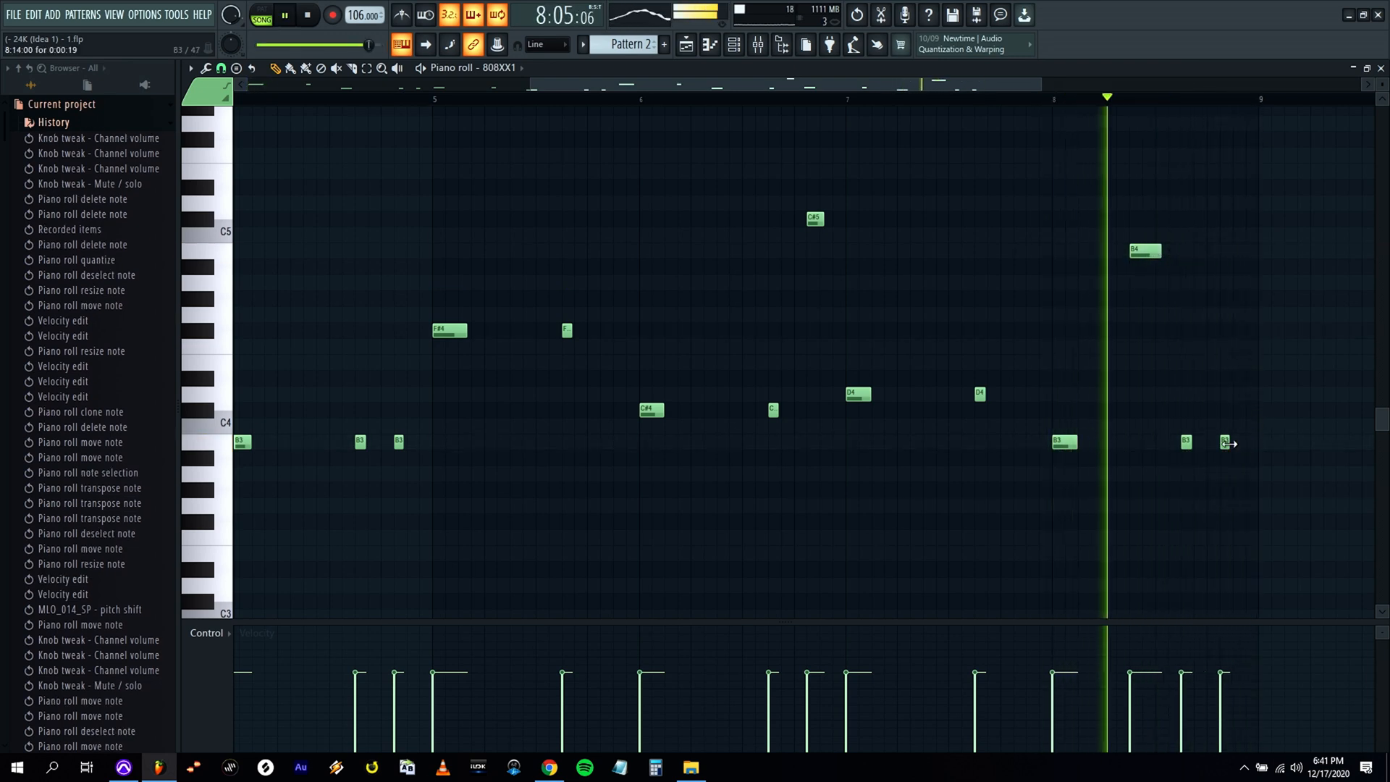
{"action": "key", "text": "space"}
{"action": "key", "text": "space"}
{"action": "left_click_drag", "start_coordinate": [1159, 254], "coordinate": [1151, 254]}
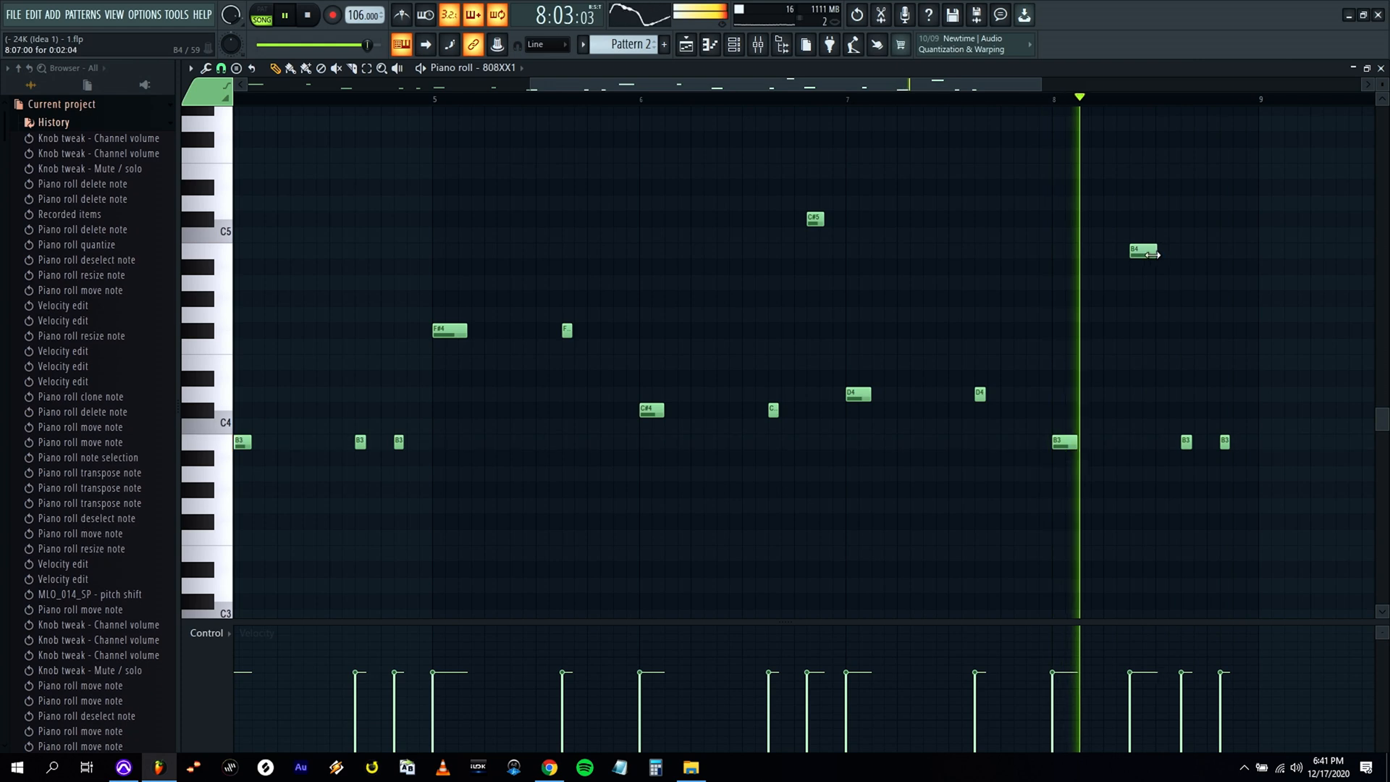
{"action": "key", "text": "space"}
{"action": "left_click", "coordinate": [1141, 252]}
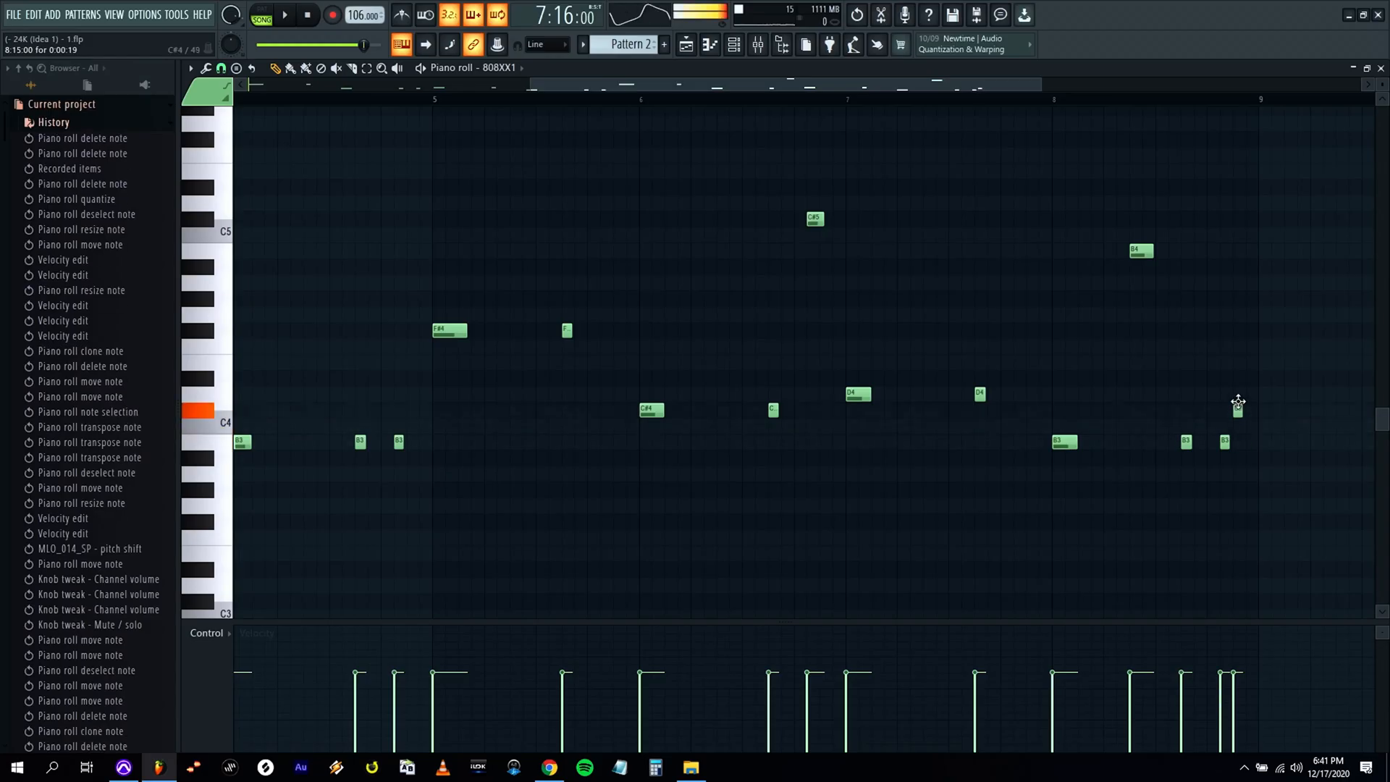
Clone the last B3 note of bar 8 to 8:15, set the copy's pitch to D#4 and audition the ending.
{"action": "left_click", "coordinate": [1226, 442], "text": "shift"}
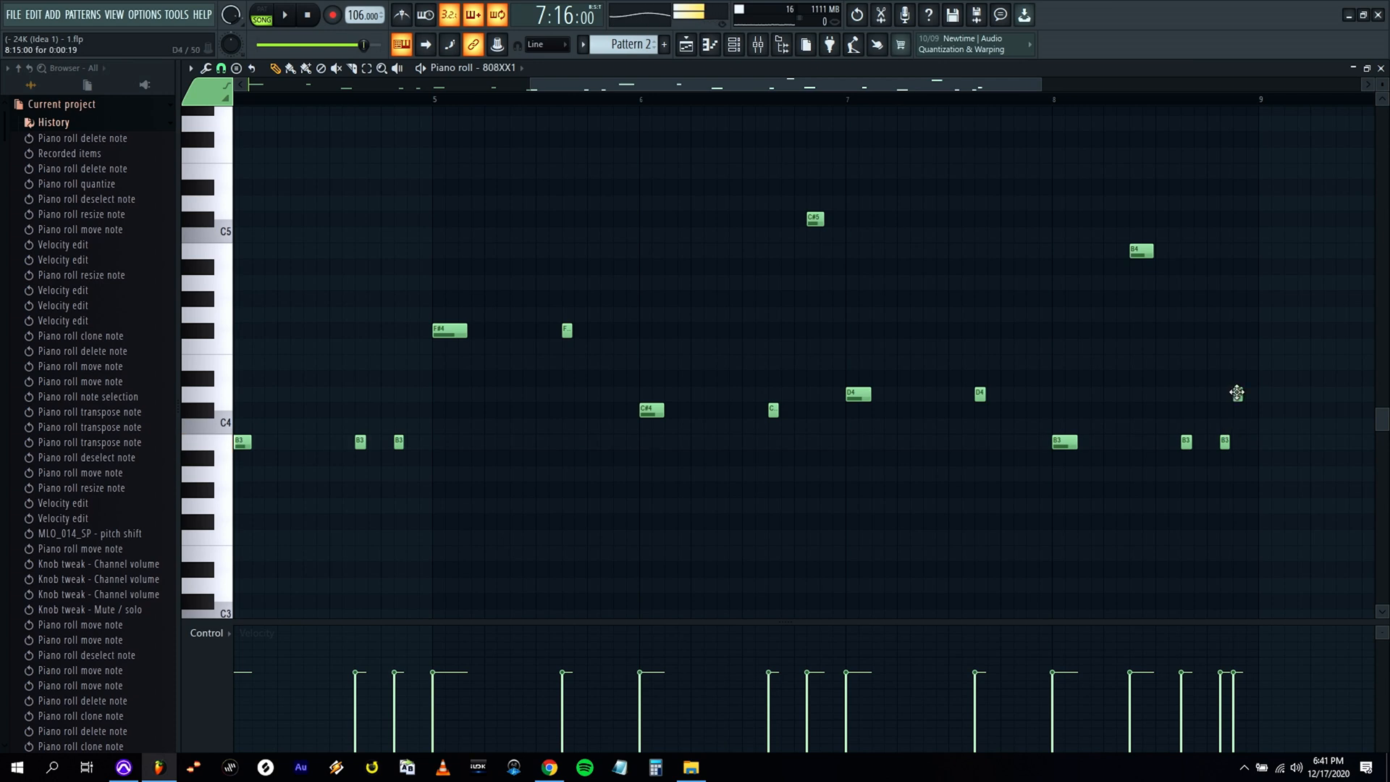
{"action": "left_click_drag", "start_coordinate": [1237, 395], "coordinate": [1238, 377]}
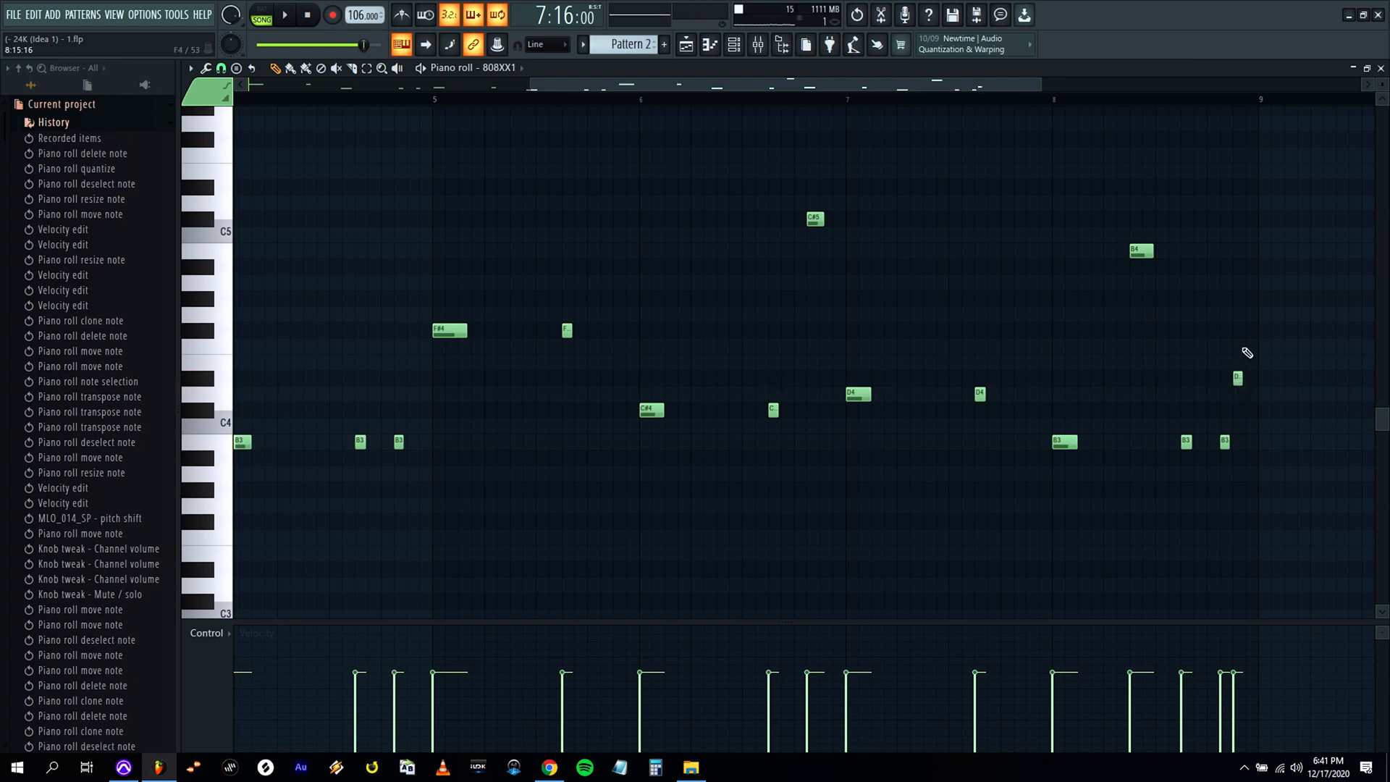
{"action": "right_click", "coordinate": [1237, 377]}
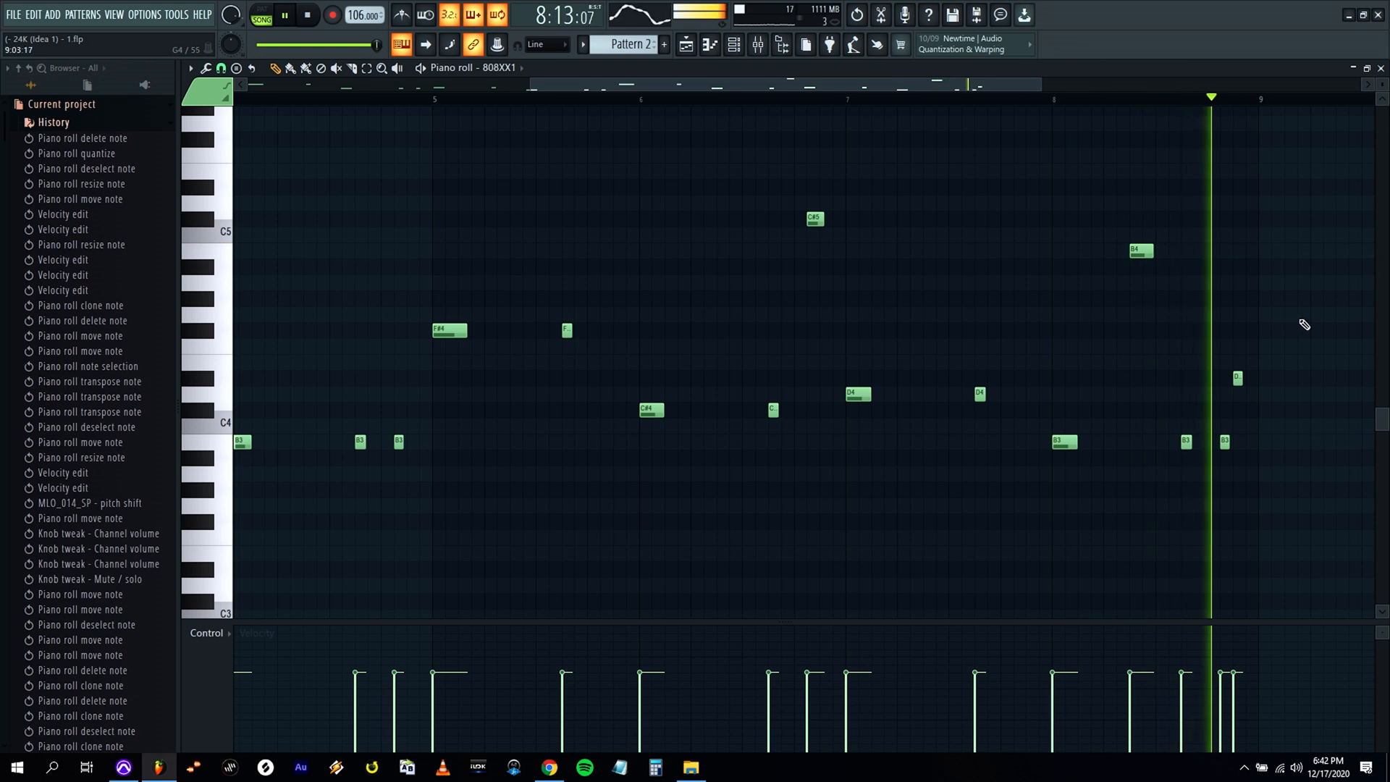
{"action": "key", "text": "KP_Divide"}
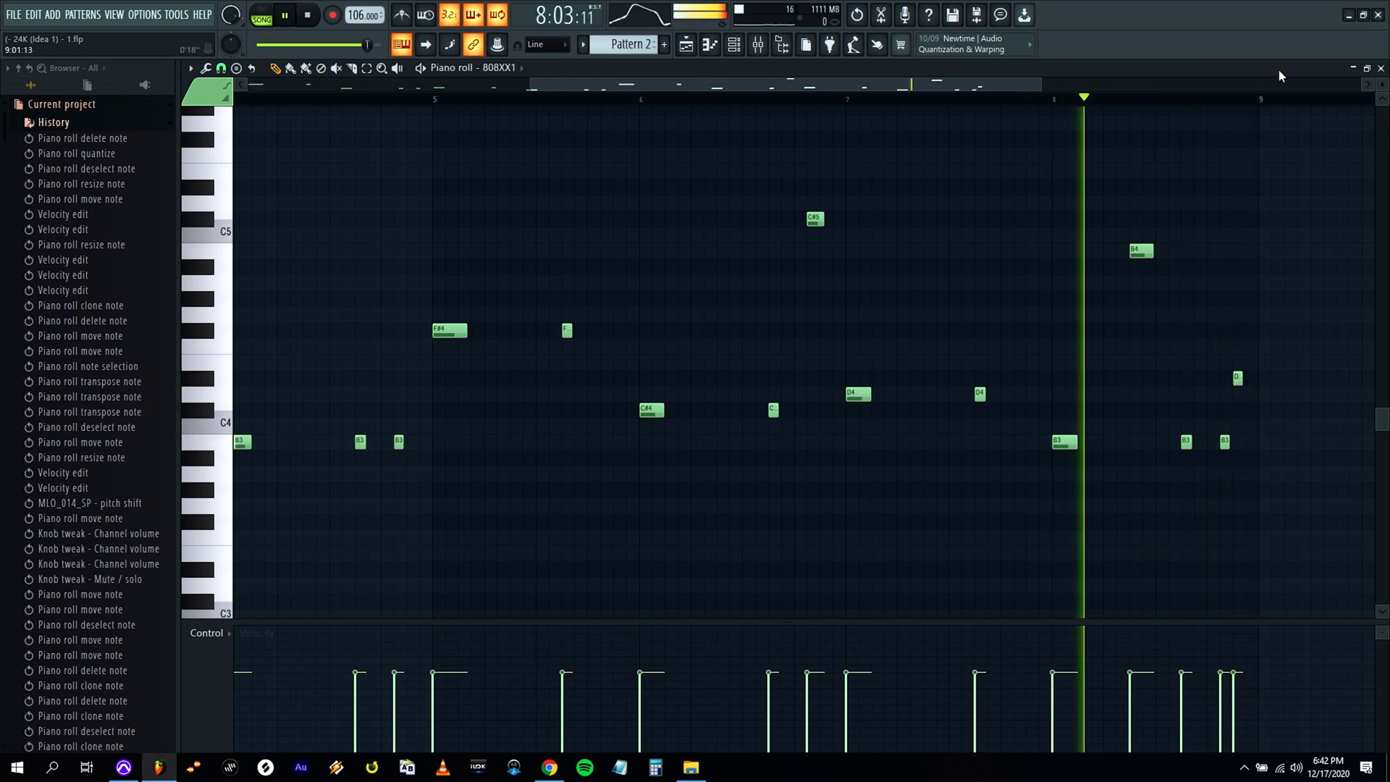
Lengthen the closing D#4 note in bar 8 and shorten the B3 note just before it.
{"action": "left_click_drag", "start_coordinate": [1039, 85], "coordinate": [1001, 97]}
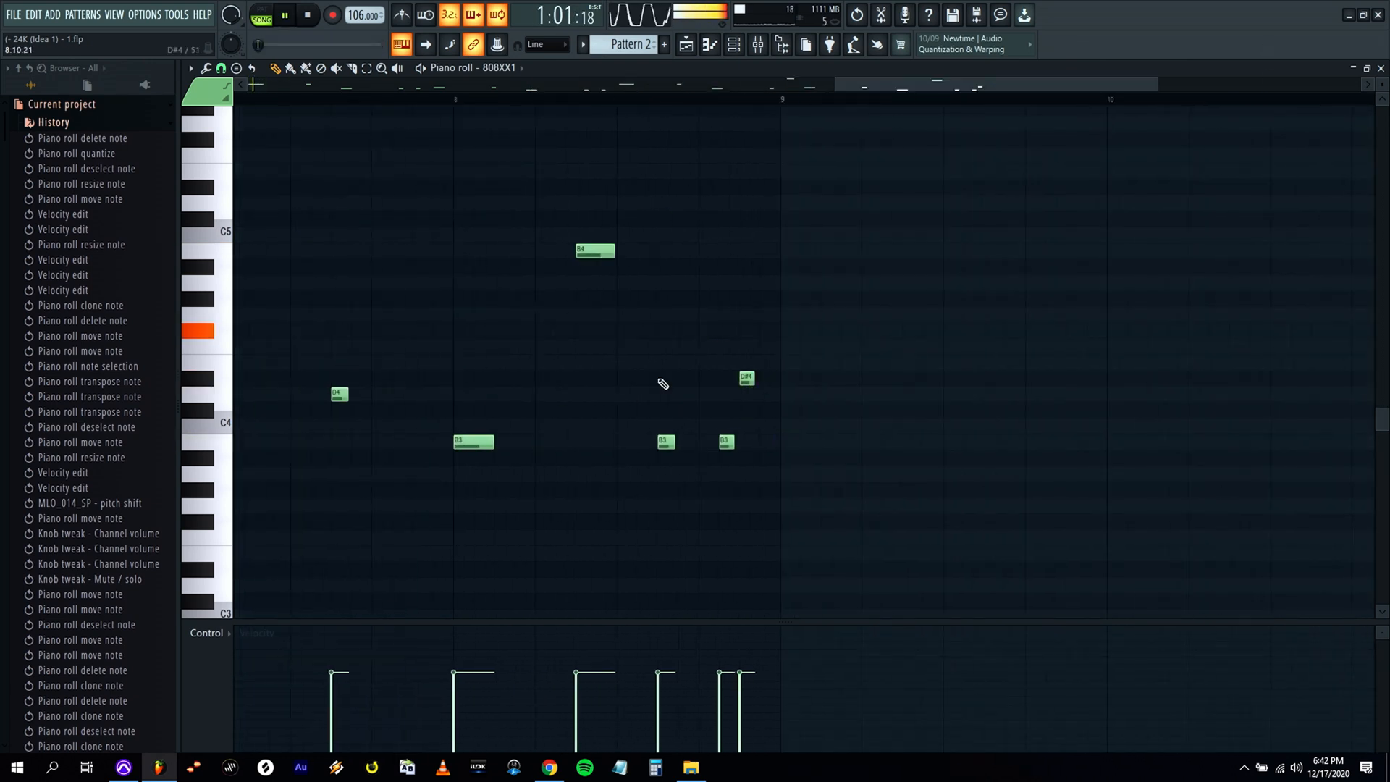
{"action": "key", "text": "ctrl+alt+z"}
{"action": "key", "text": "ctrl+alt+z"}
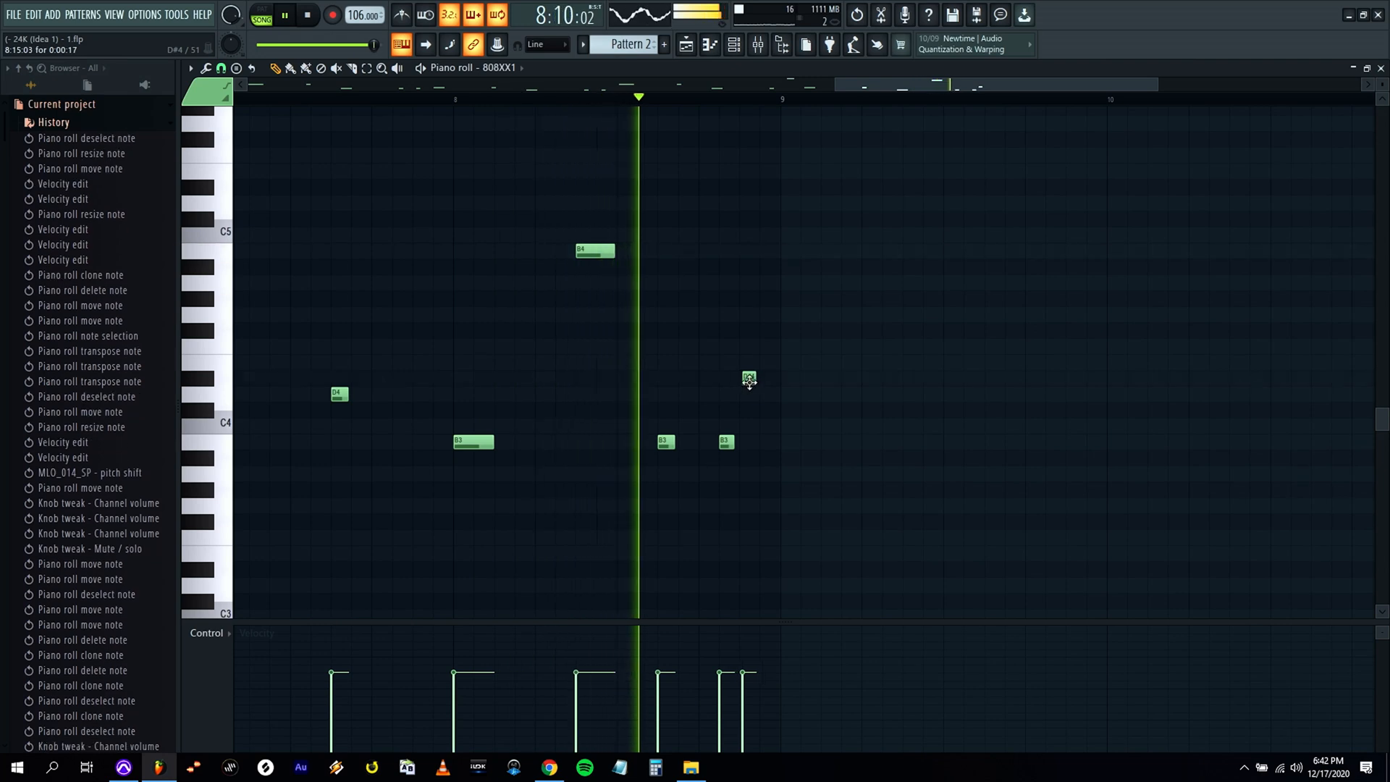
{"action": "key", "text": "ctrl+alt+z"}
{"action": "key", "text": "ctrl+alt+z"}
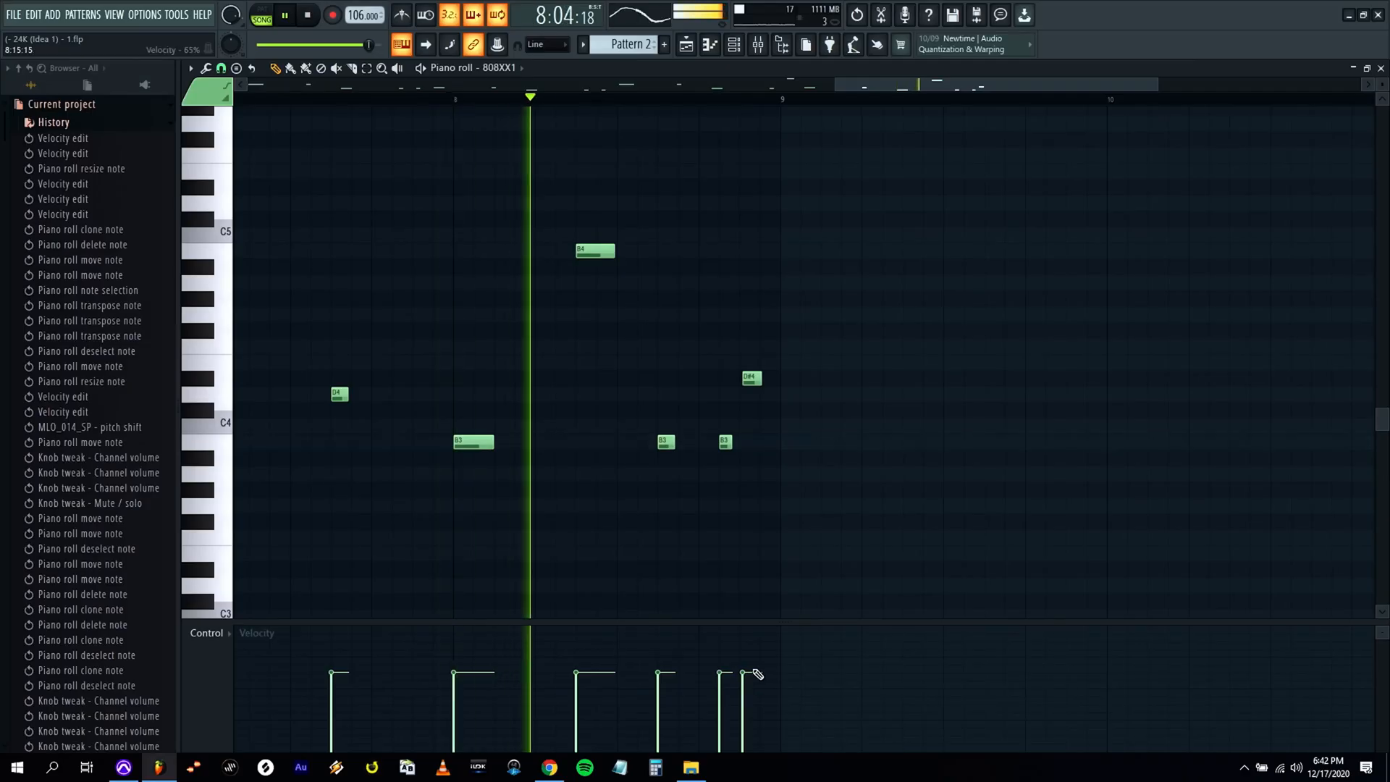
Align the closing D#4 note to 8:15:00 and lower its velocity slightly below the other 808XX1 notes.
{"action": "key", "text": "ctrl+alt+z"}
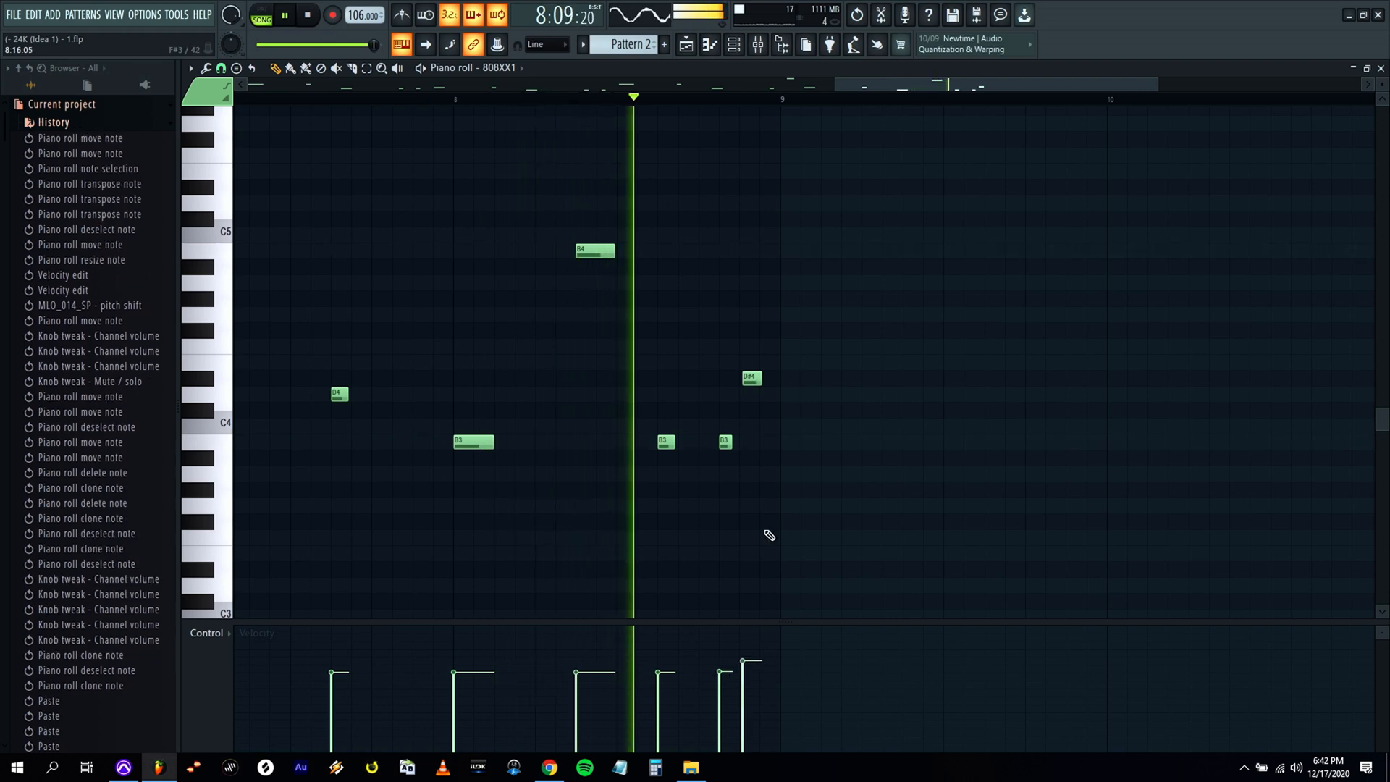
{"action": "left_click", "coordinate": [756, 381]}
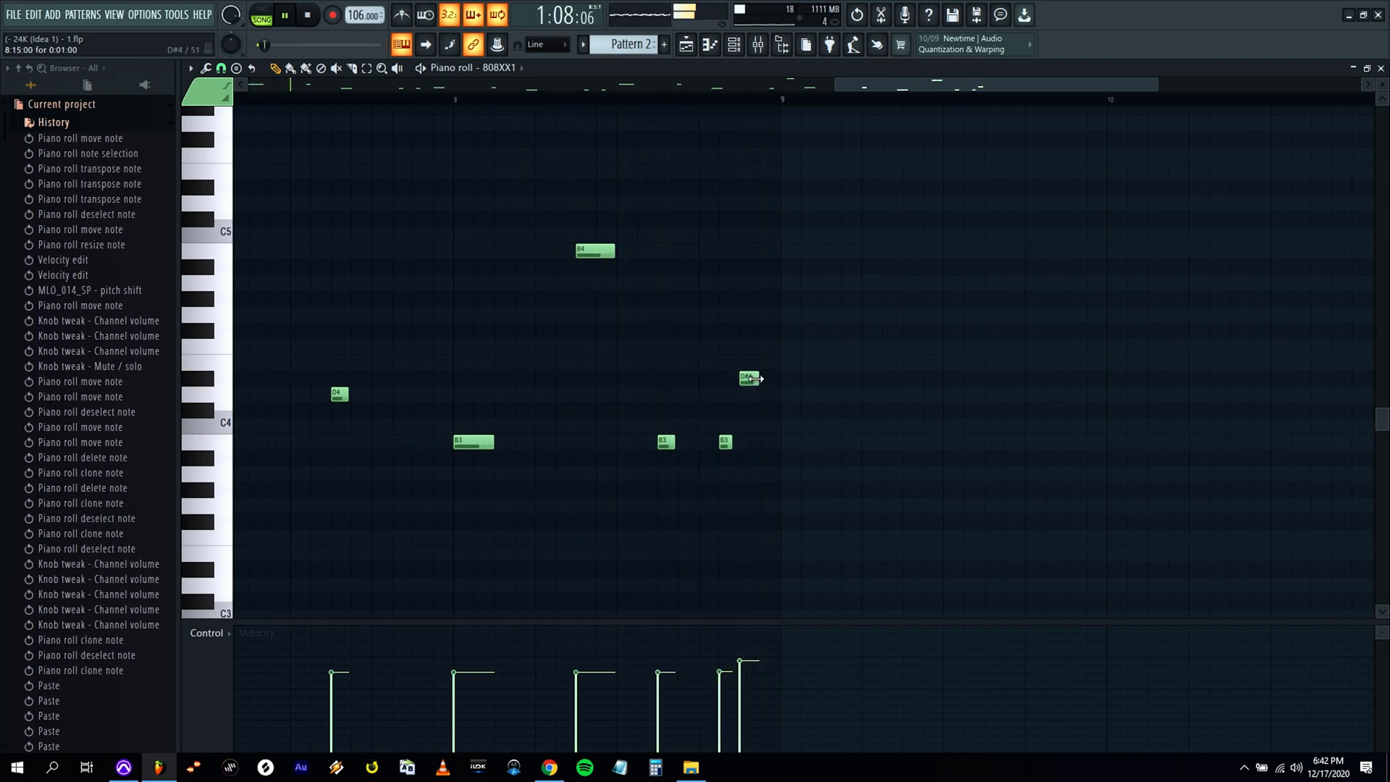
{"action": "key", "text": "space"}
{"action": "left_click_drag", "start_coordinate": [758, 666], "coordinate": [765, 686]}
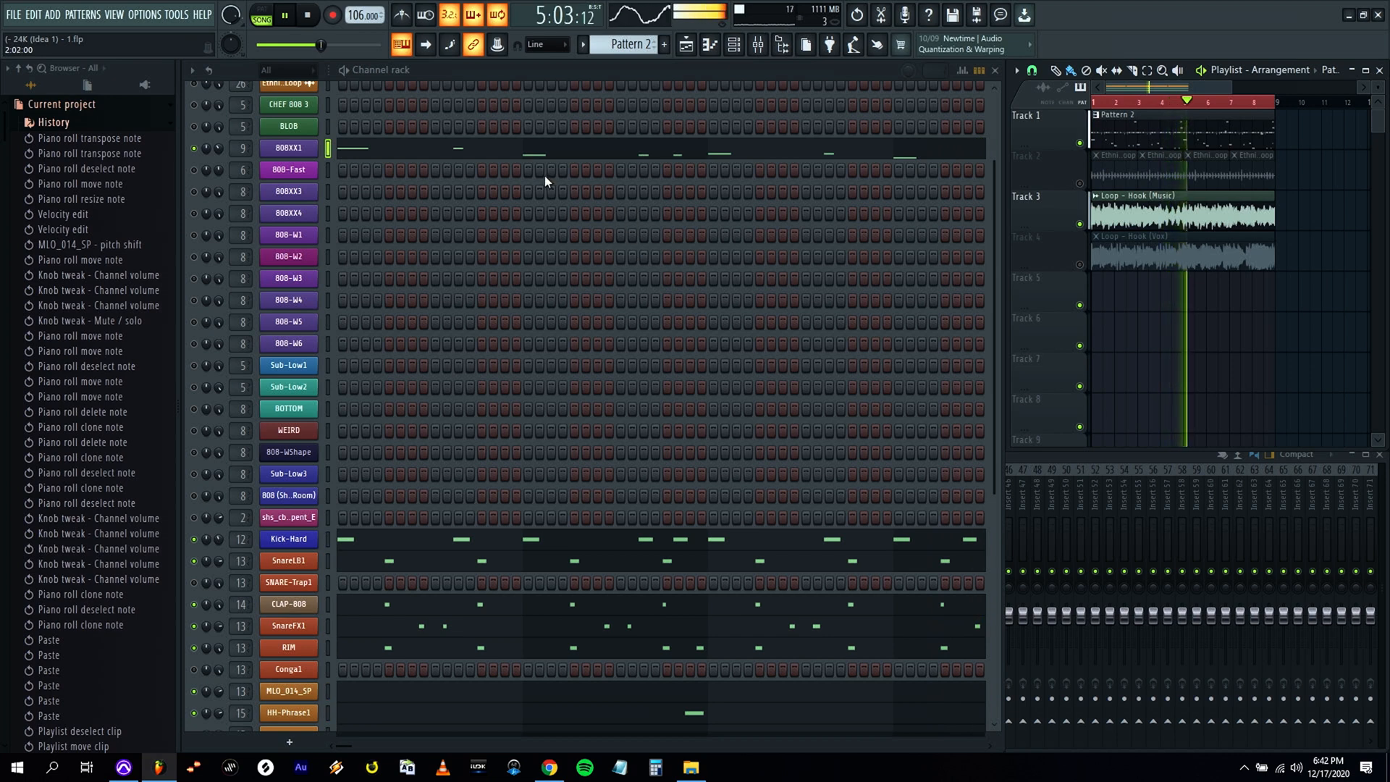
Set the 808XX1 channel volume to 47%.
{"action": "scroll", "coordinate": [545, 181], "scroll_direction": "up", "scroll_amount": 3}
{"action": "mouse_move", "coordinate": [220, 212]}
{"action": "left_mouse_down"}
{"action": "mouse_move", "coordinate": [220, 246]}
{"action": "mouse_move", "coordinate": [219, 213]}
{"action": "left_mouse_up"}
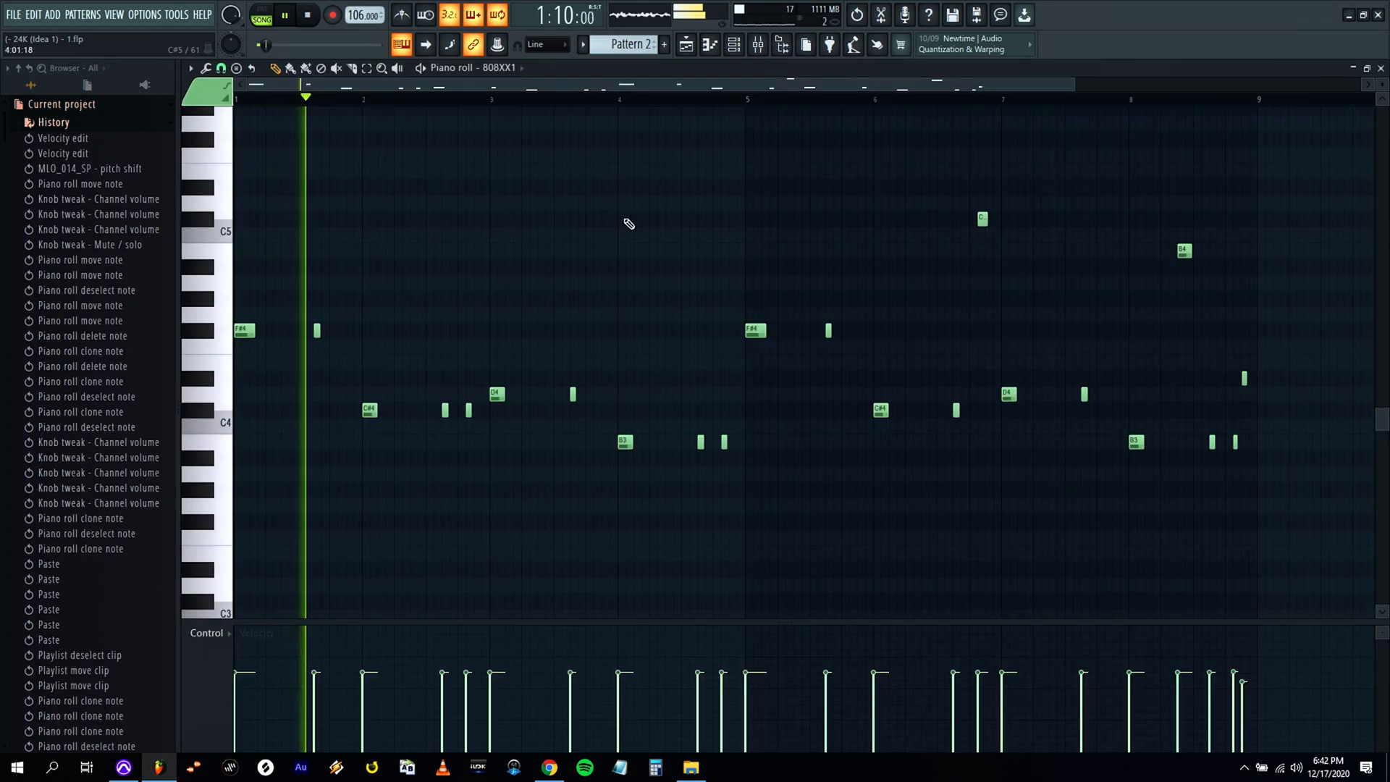
Review the 808XX1 notes across all eight bars during playback, then return to the drum channels.
{"action": "left_click", "coordinate": [416, 216]}
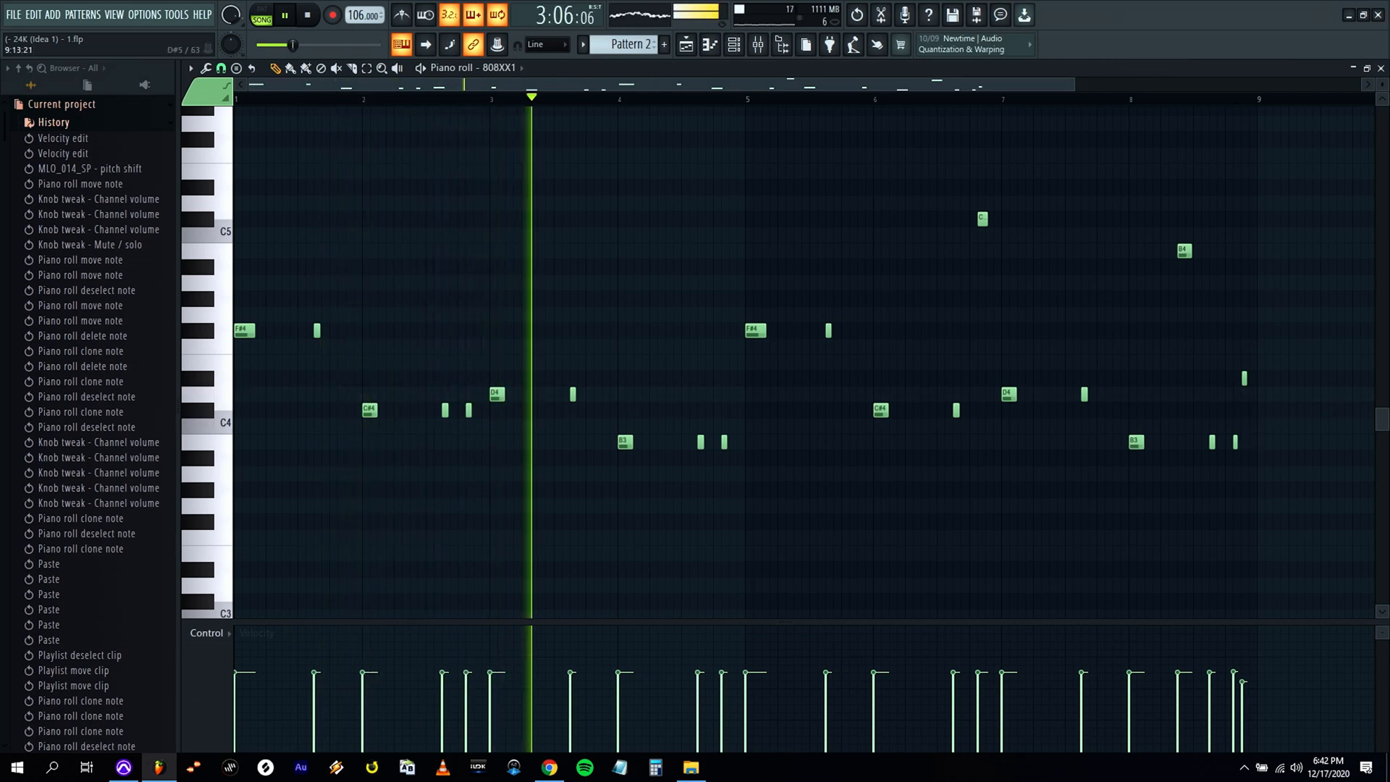
{"action": "left_click", "coordinate": [1383, 69]}
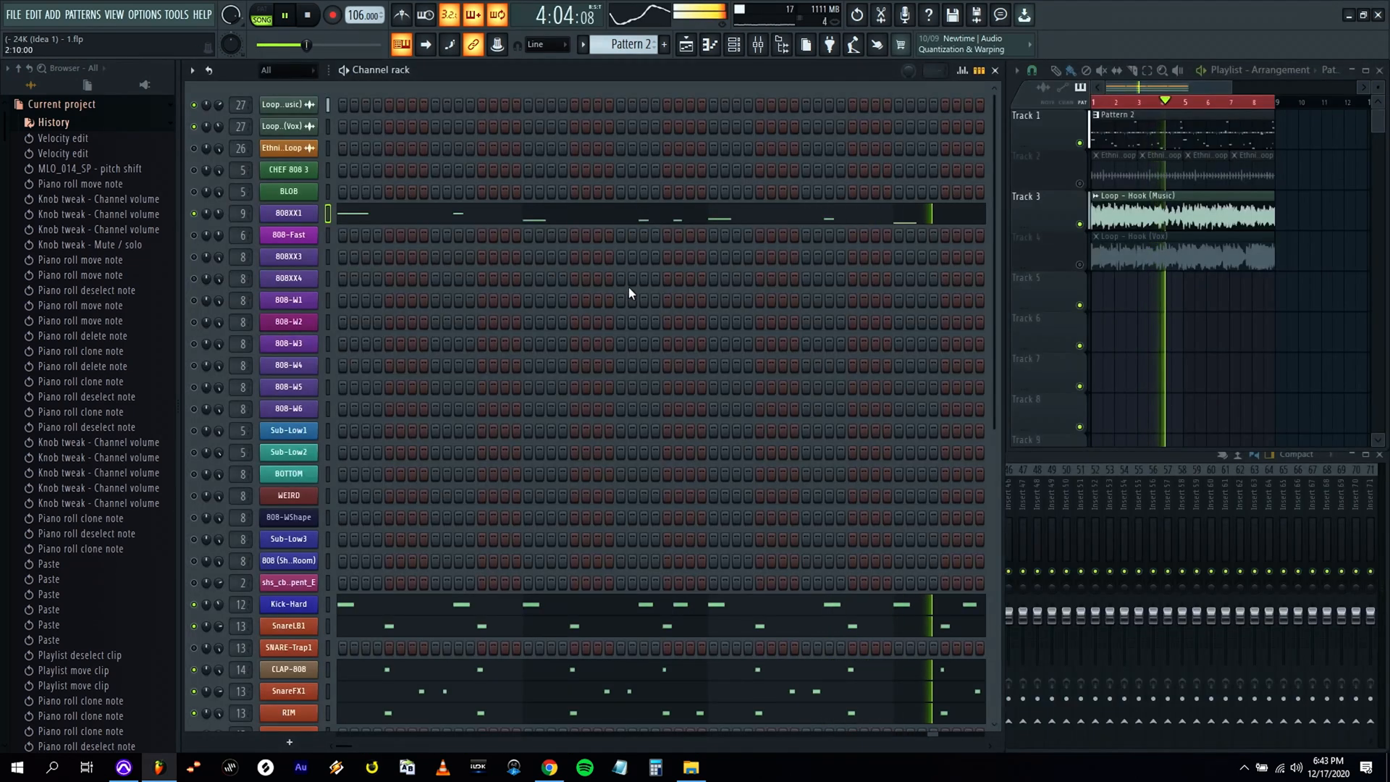
{"action": "left_click", "coordinate": [599, 222]}
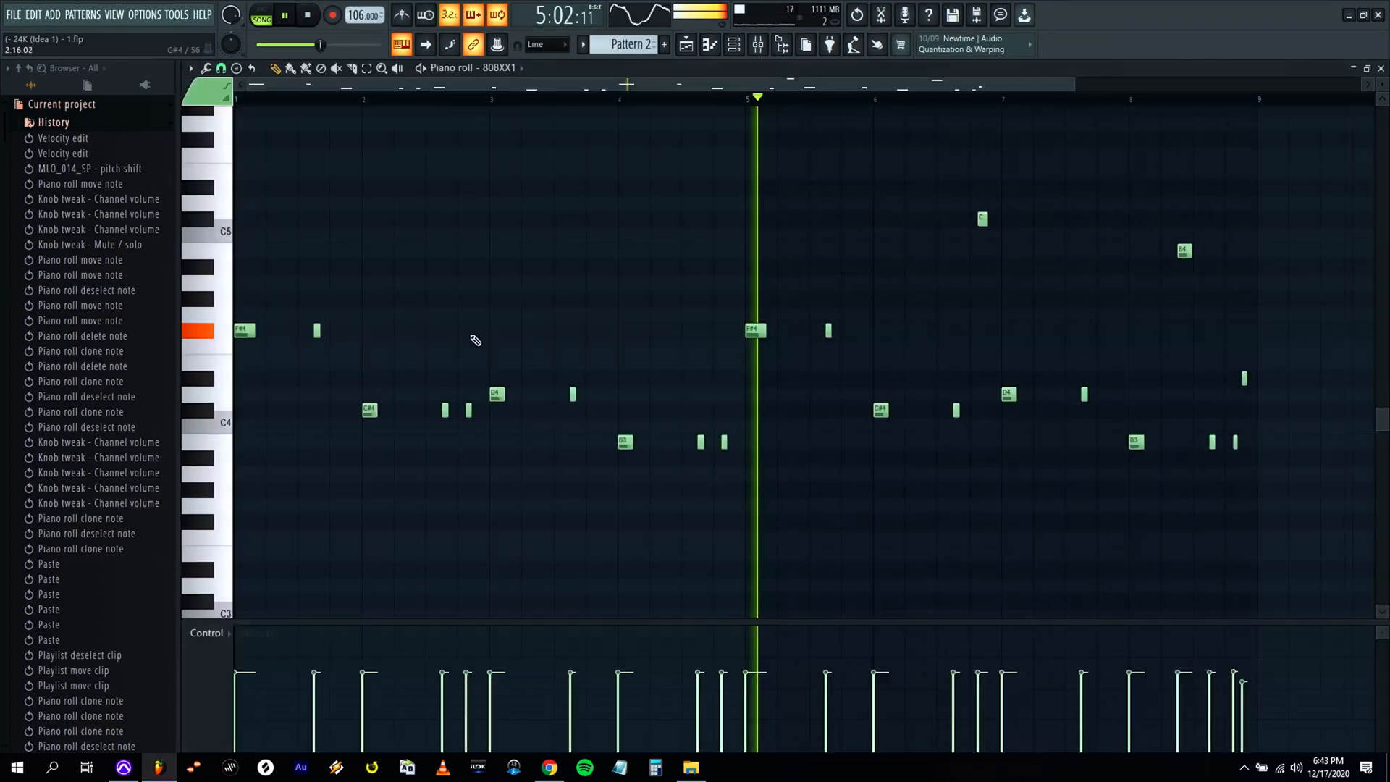
{"action": "left_click", "coordinate": [1382, 70]}
{"action": "scroll", "coordinate": [521, 301], "scroll_direction": "down", "scroll_amount": 3}
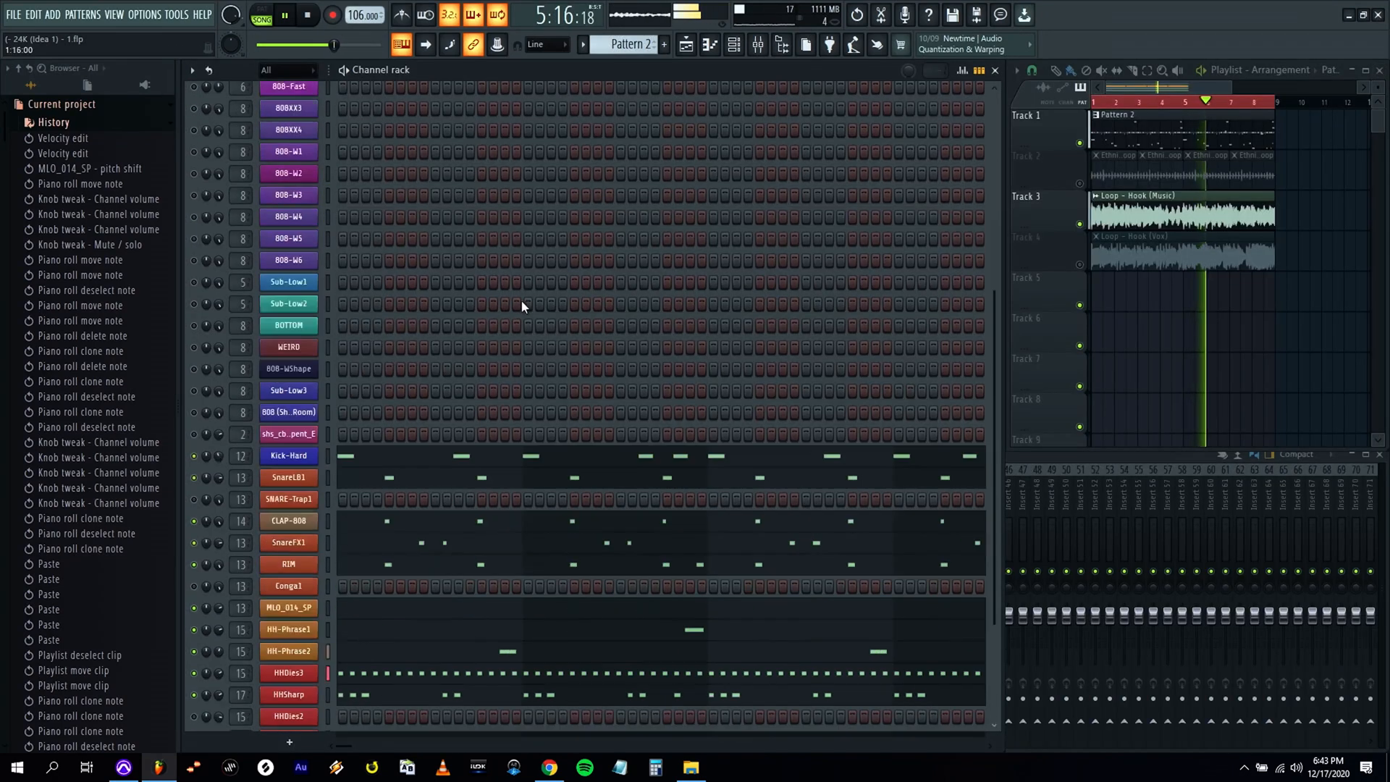
In bar 8 of the 808XX1 line, shorten the last B3 note and start it slightly later, and shorten the closing D#4 note.
{"action": "scroll", "coordinate": [449, 276], "scroll_direction": "down", "scroll_amount": 2}
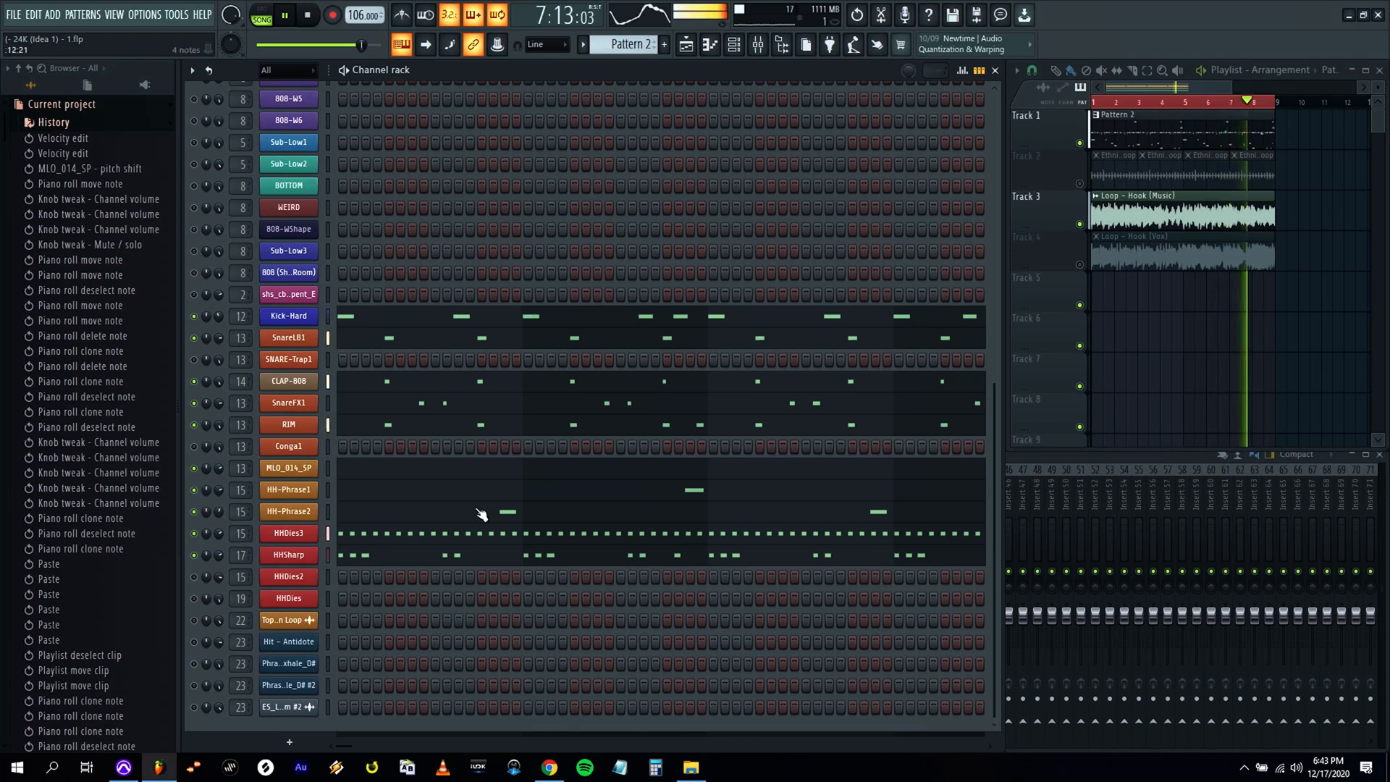
{"action": "scroll", "coordinate": [615, 260], "scroll_direction": "up", "scroll_amount": 4}
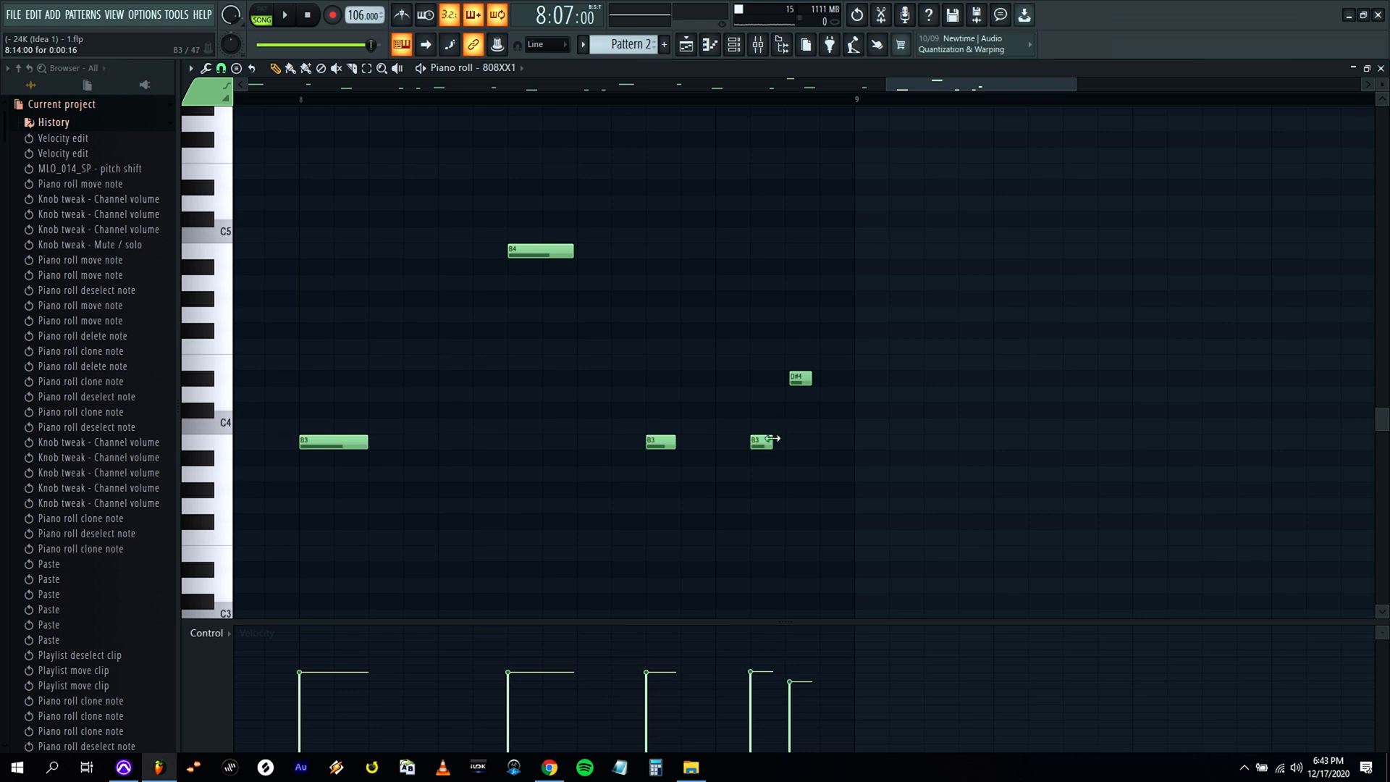
{"action": "left_click_drag", "start_coordinate": [772, 443], "coordinate": [766, 443]}
{"action": "left_click_drag", "start_coordinate": [758, 443], "coordinate": [760, 443]}
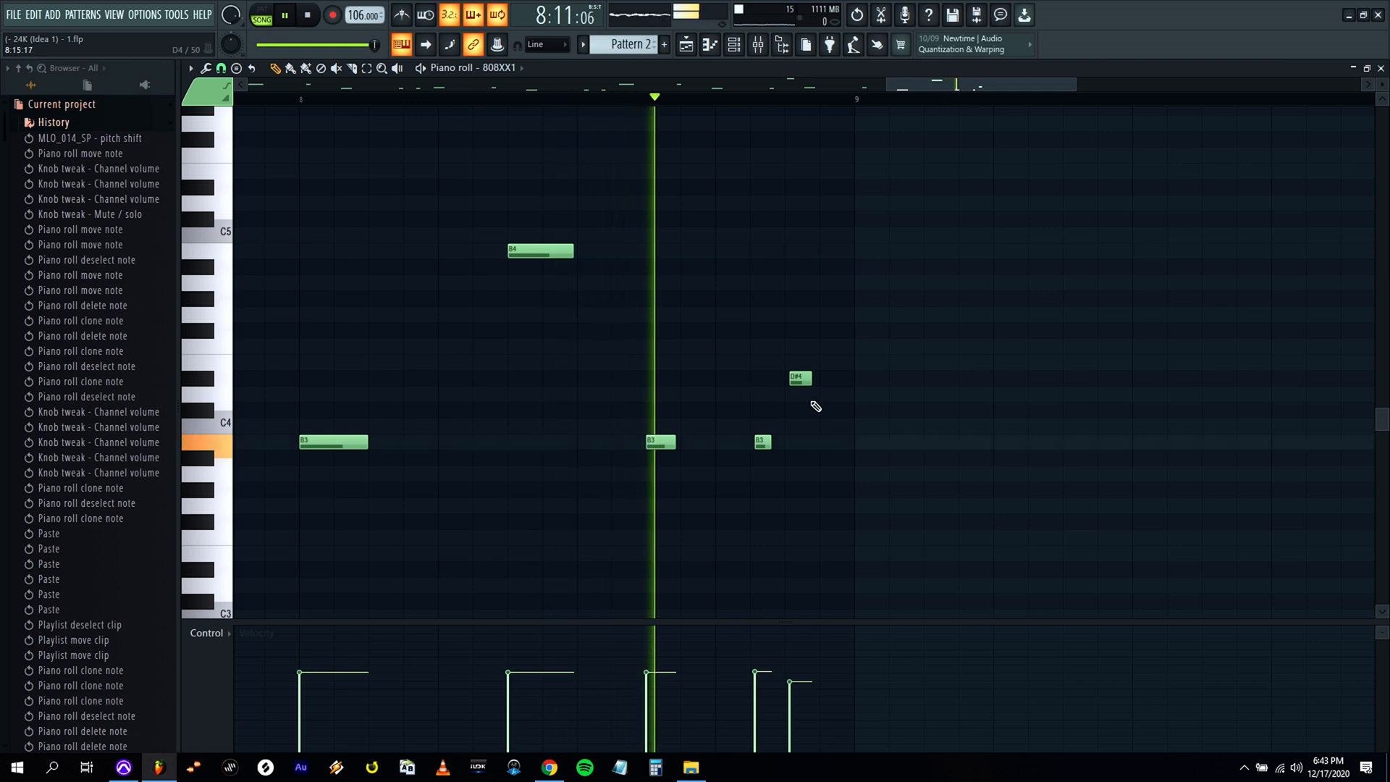
{"action": "left_click_drag", "start_coordinate": [812, 382], "coordinate": [801, 382]}
{"action": "key", "text": "space"}
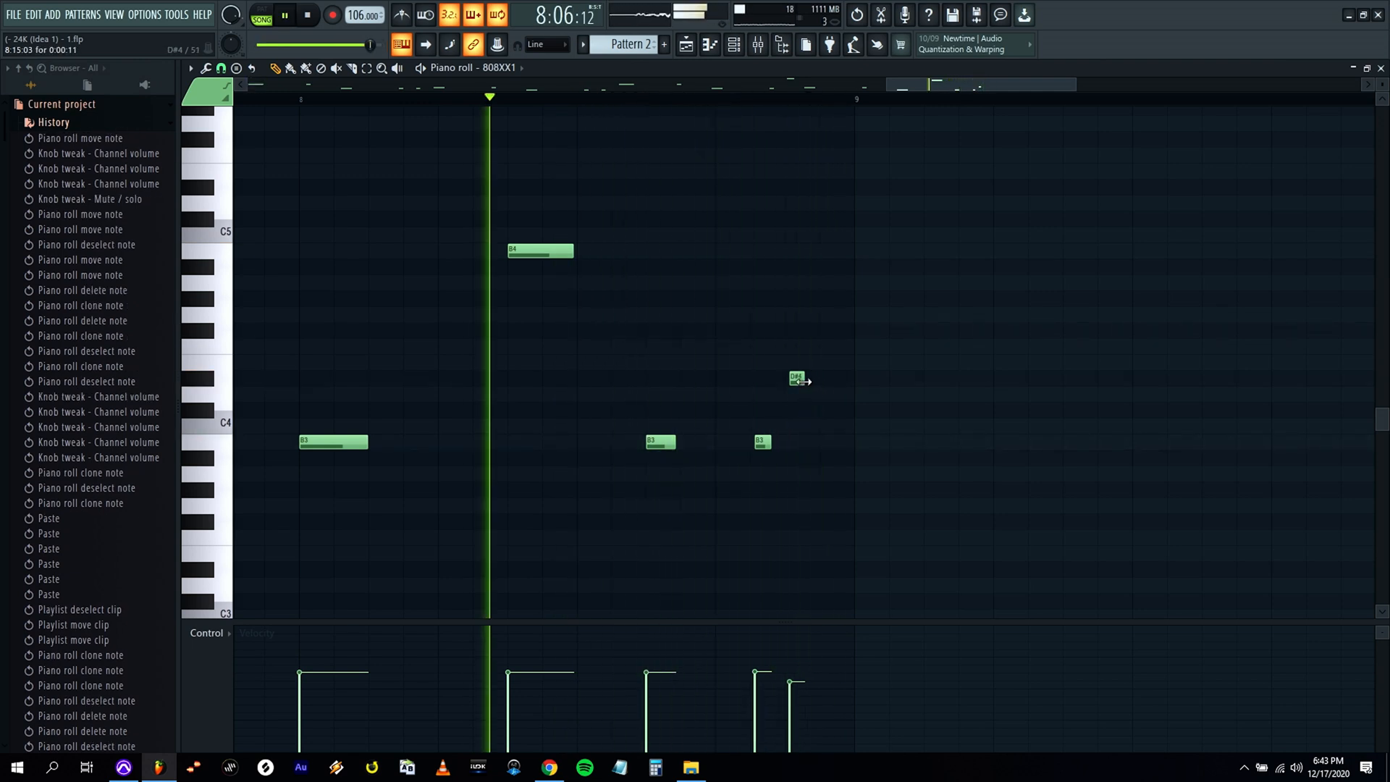
Trim the start of bar 8's last B3 note slightly, nudge the closing D#4 note slightly earlier, and close the piano roll.
{"action": "left_click_drag", "start_coordinate": [764, 447], "coordinate": [767, 447]}
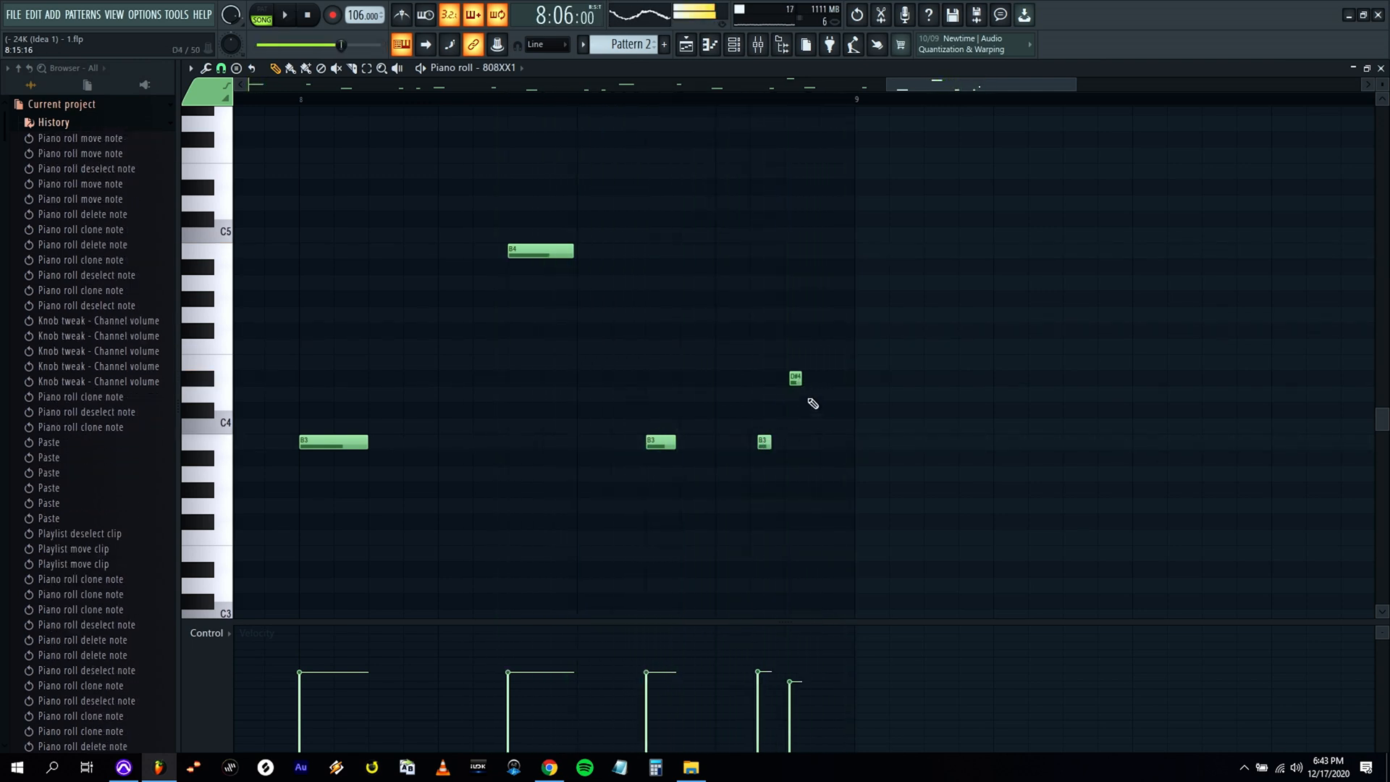
{"action": "left_click_drag", "start_coordinate": [795, 381], "coordinate": [794, 381]}
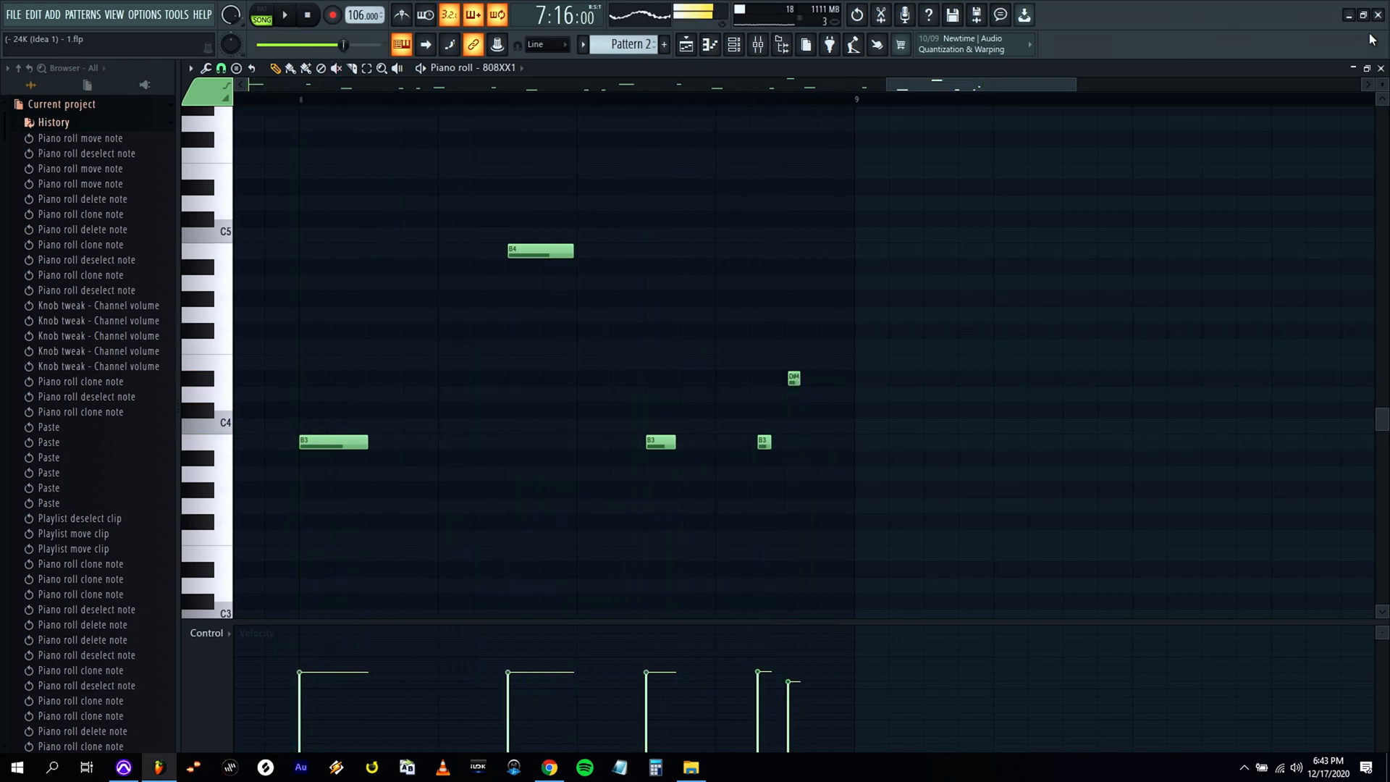
{"action": "left_click", "coordinate": [1382, 68]}
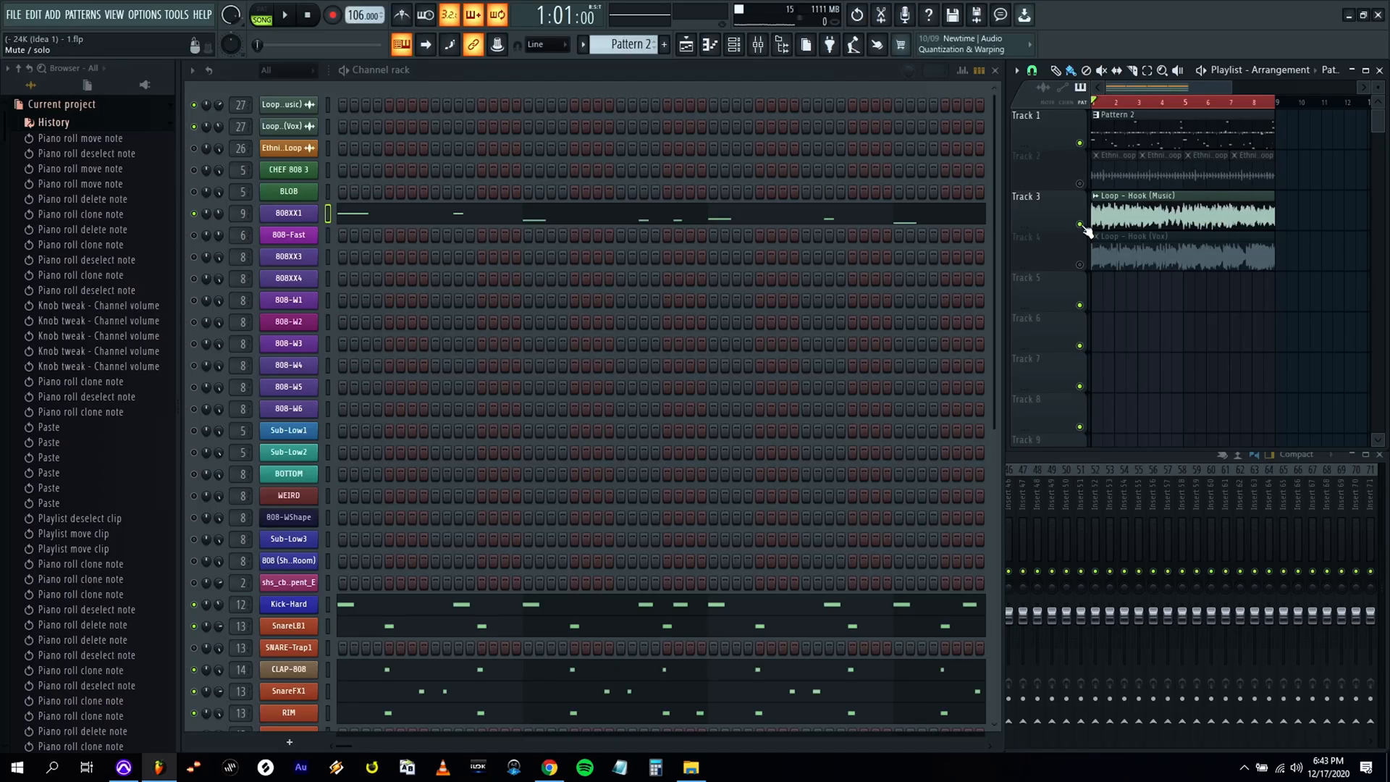
Mute the Loop - Hook (Music) playlist track and look over the 808 and drum channels.
{"action": "left_click", "coordinate": [1081, 225]}
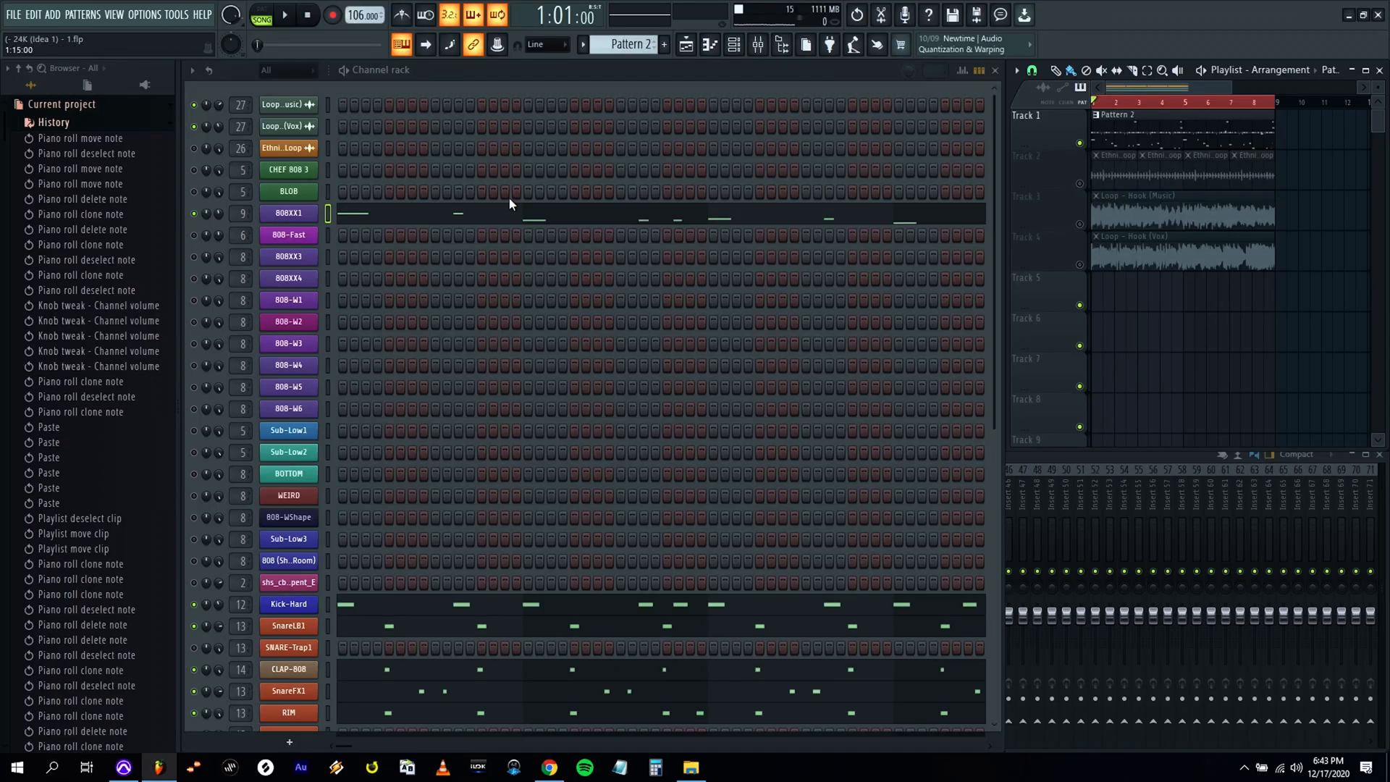
{"action": "key", "text": "space"}
{"action": "key", "text": "space"}
{"action": "scroll", "coordinate": [449, 214], "scroll_direction": "down", "scroll_amount": 5}
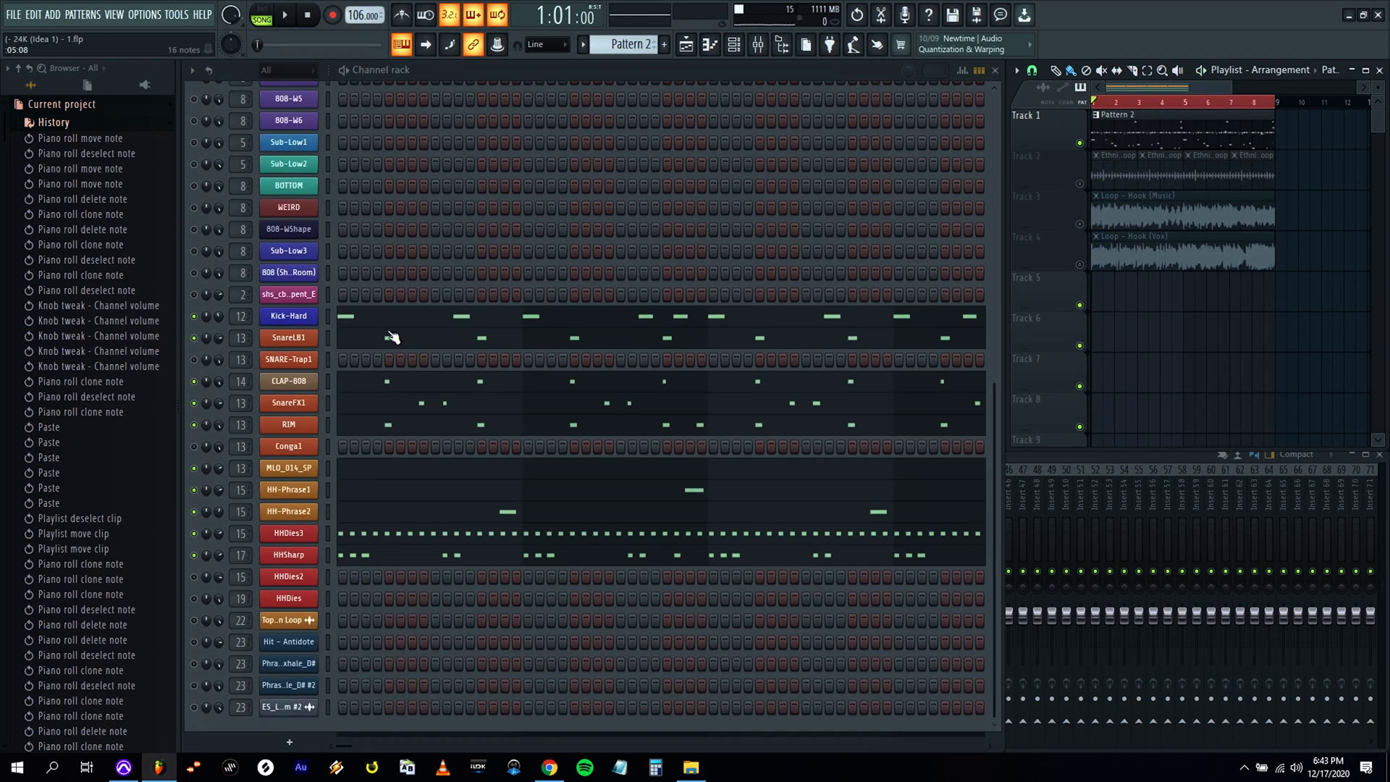
{"action": "scroll", "coordinate": [466, 405], "scroll_direction": "up", "scroll_amount": 5}
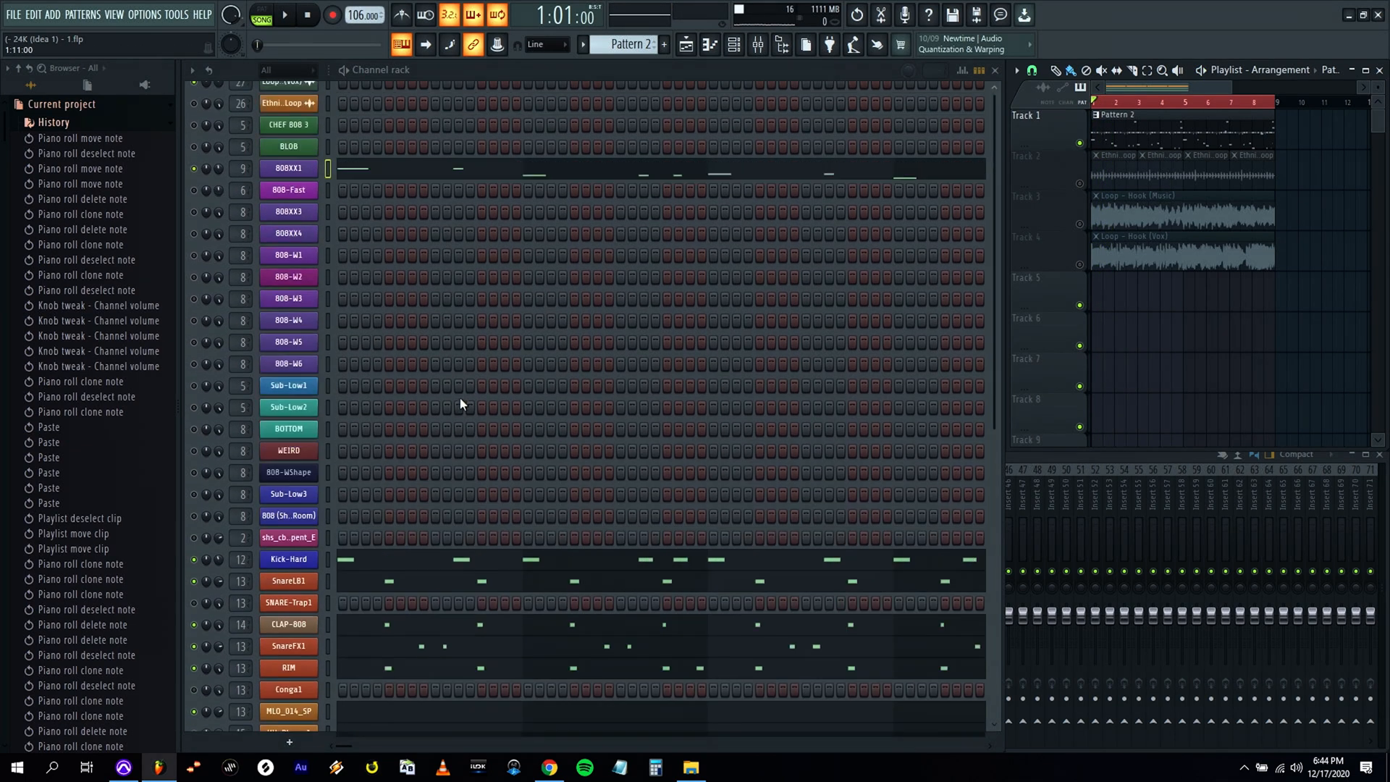
Solo the 808XX1 channel and export it as an audio file.
{"action": "right_click", "coordinate": [194, 214]}
{"action": "left_click", "coordinate": [246, 236]}
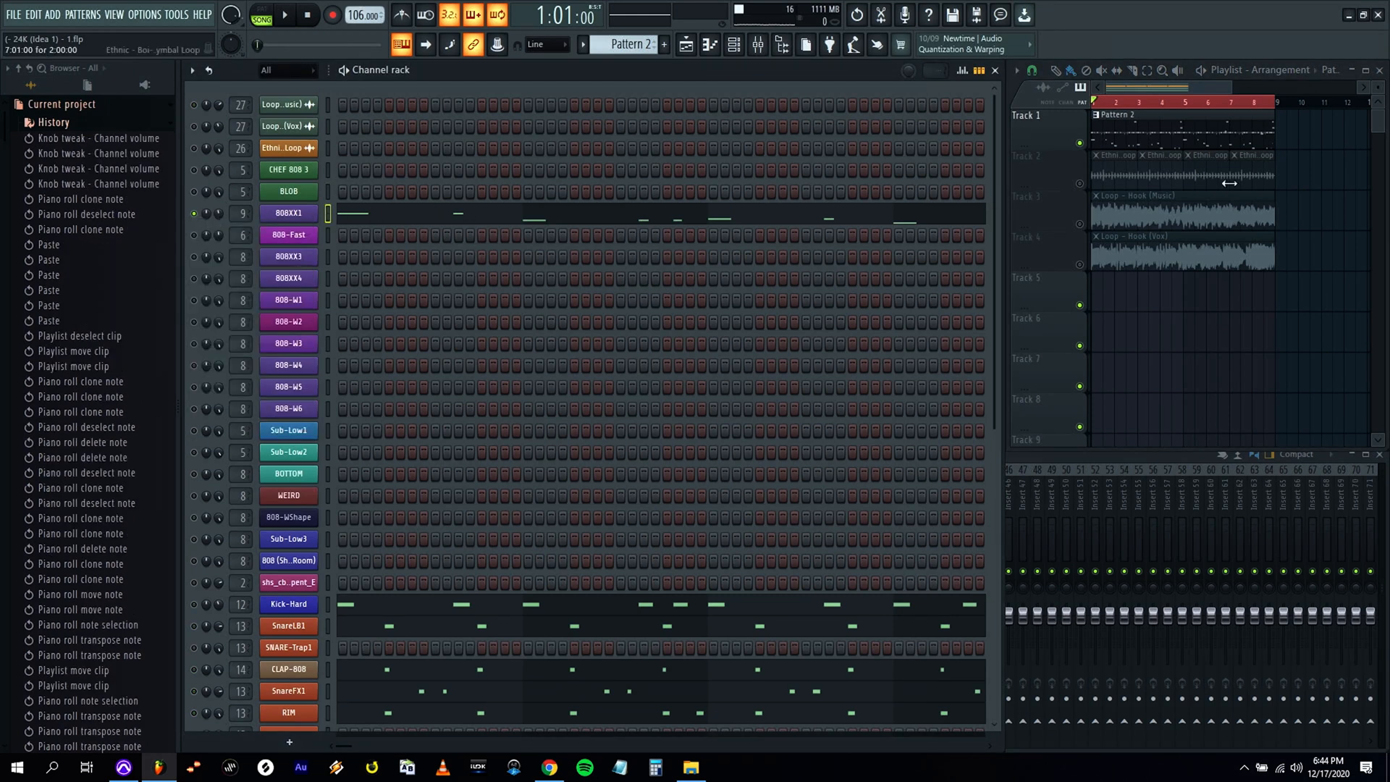
{"action": "key", "text": "space"}
{"action": "key", "text": "ctrl+r"}
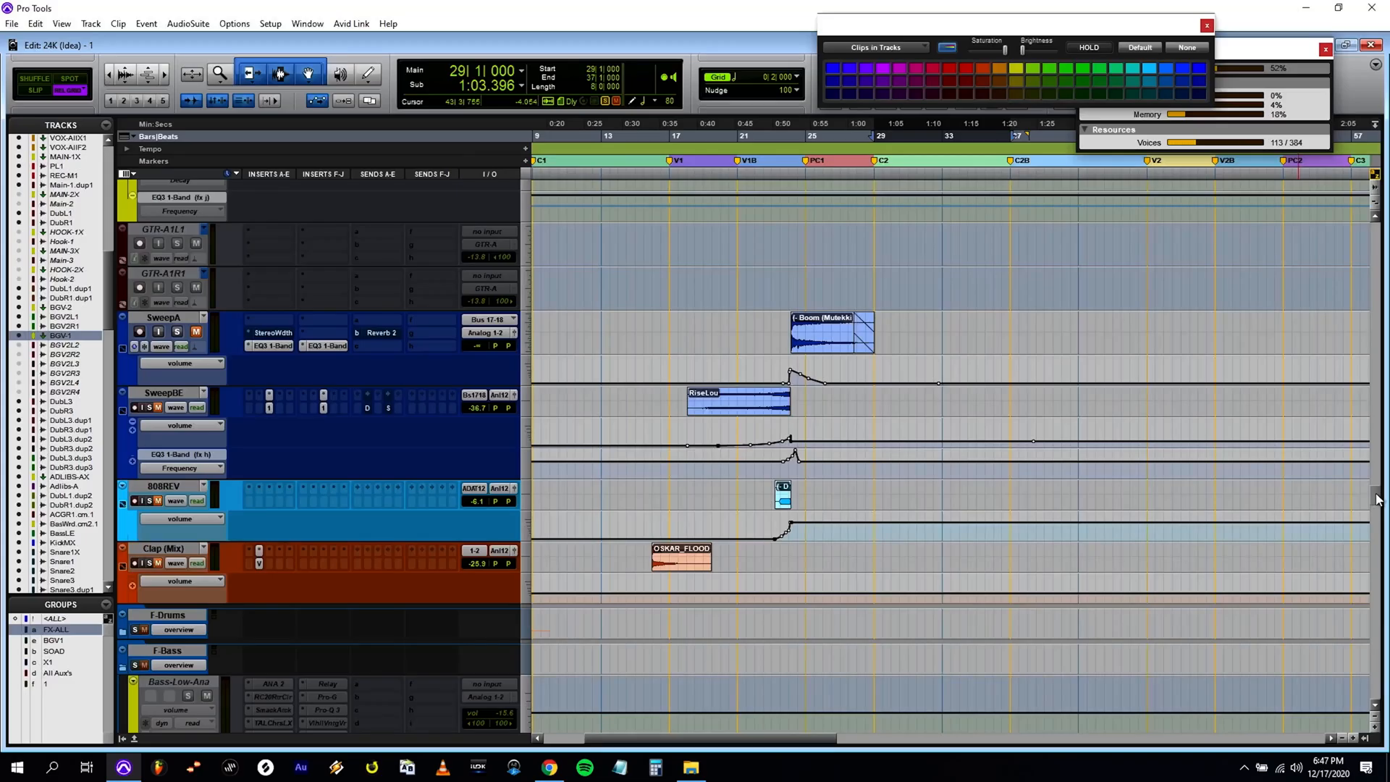
Switch to the Pro Tools session, find the 808 and drum tracks, and open Import Audio on the folder holding the exported instrument files.
{"action": "scroll", "coordinate": [1375, 543], "scroll_direction": "up", "scroll_amount": 10}
{"action": "left_click_drag", "start_coordinate": [1382, 545], "coordinate": [1387, 642]}
{"action": "scroll", "coordinate": [655, 445], "scroll_direction": "down", "scroll_amount": 9}
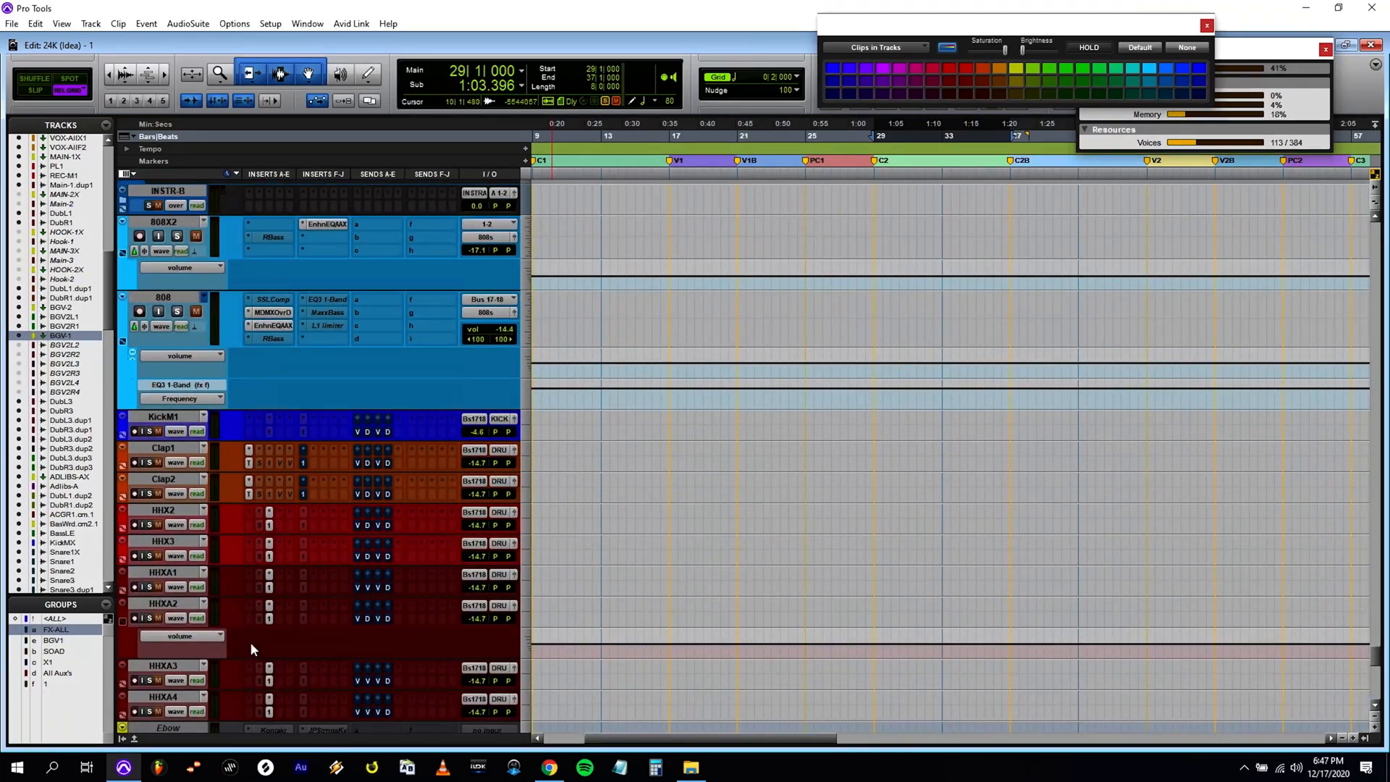
{"action": "scroll", "coordinate": [586, 540], "scroll_direction": "down", "scroll_amount": 3}
{"action": "scroll", "coordinate": [534, 375], "scroll_direction": "up", "scroll_amount": 4}
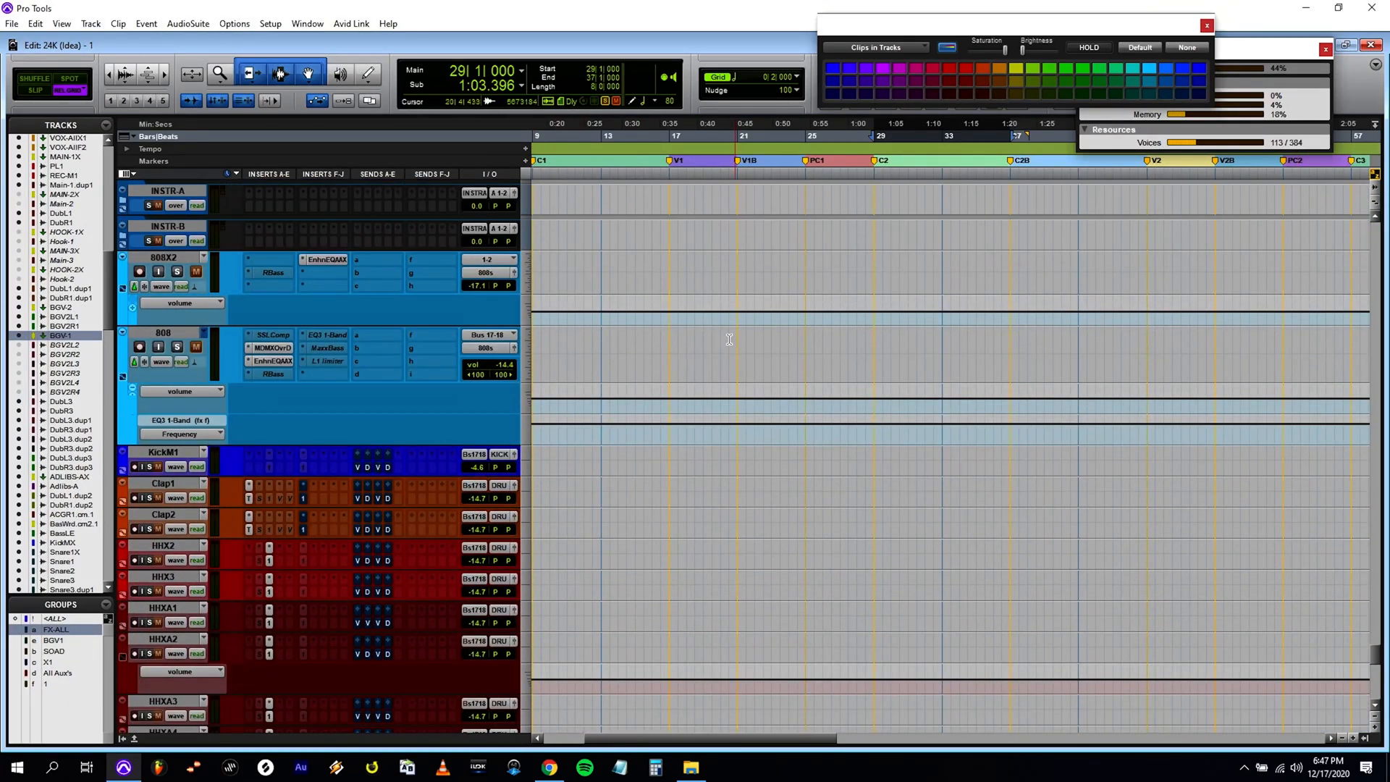
{"action": "scroll", "coordinate": [615, 361], "scroll_direction": "down", "scroll_amount": 3}
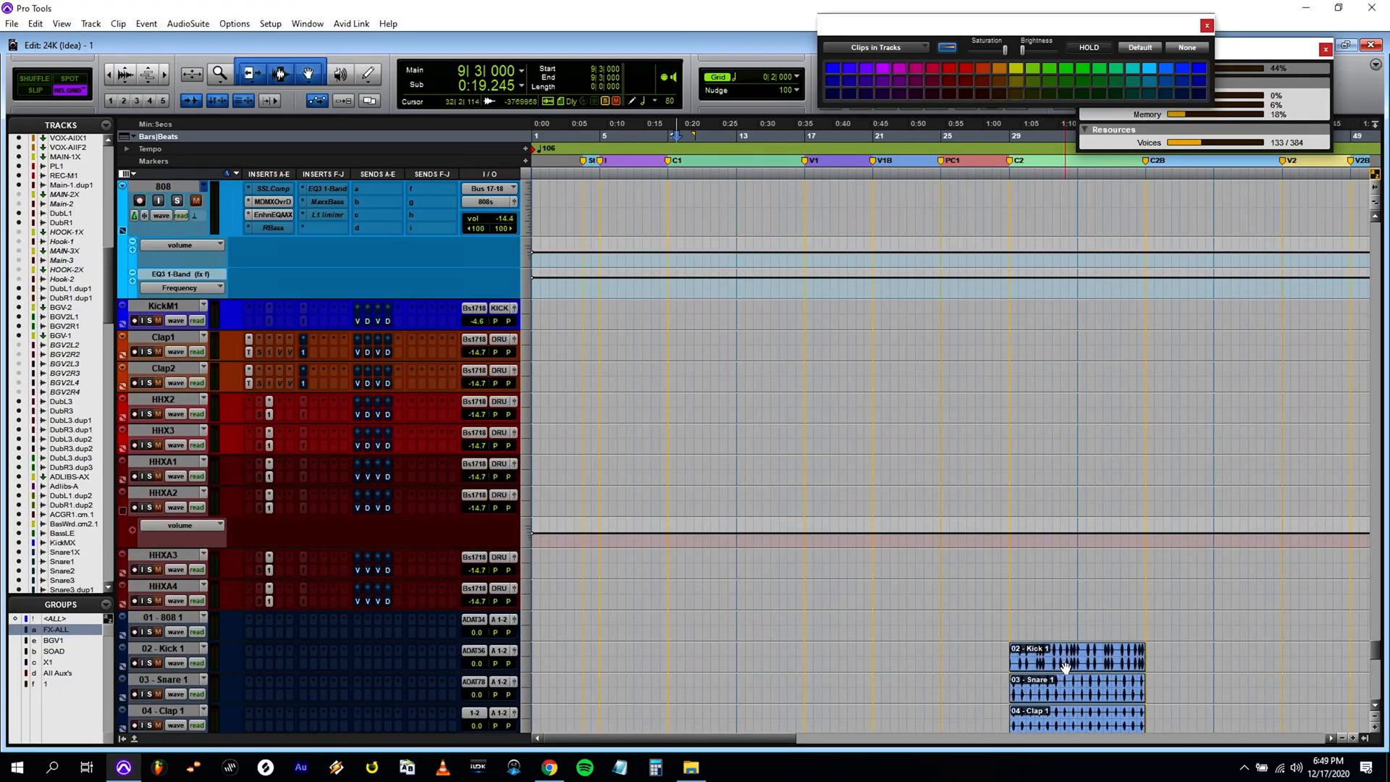
Move the imported 02 - Kick 1 clip from bar 29 to the KickM1 track at bar 9, lined up with 01 - 808 1.
{"action": "left_click_drag", "start_coordinate": [1066, 664], "coordinate": [724, 322]}
{"action": "key", "text": "semicolon"}
{"action": "key", "text": "p"}
{"action": "key", "text": "t"}
{"action": "key", "text": "t"}
{"action": "key", "text": "t"}
{"action": "key", "text": "t"}
{"action": "key", "text": "t"}
{"action": "key", "text": "t"}
{"action": "key", "text": "t"}
{"action": "key", "text": "t"}
{"action": "key", "text": "t"}
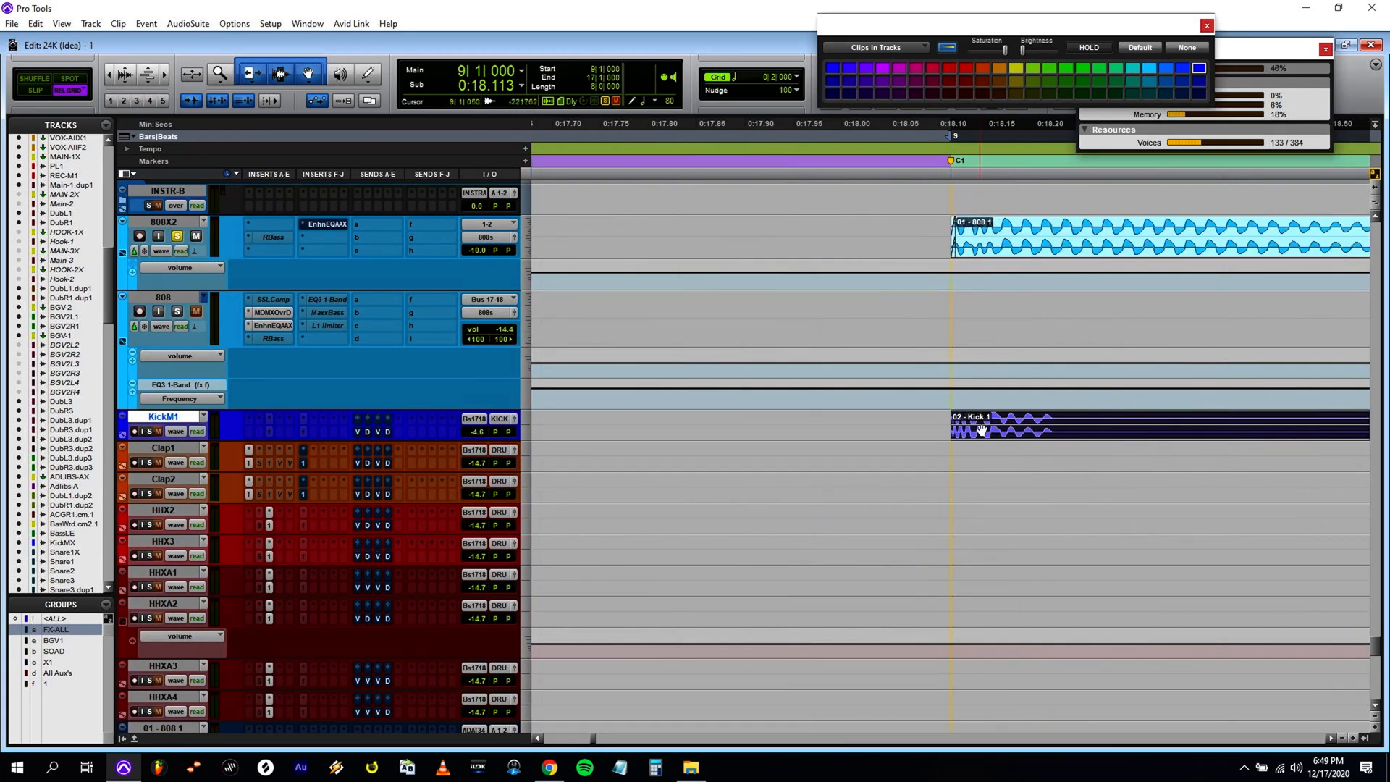
Nudge the 02 - Kick 1 clip slightly later against 01 - 808 1, and return it to the start of bar 9.
{"action": "key", "text": "period"}
{"action": "key", "text": "period"}
{"action": "key", "text": "period"}
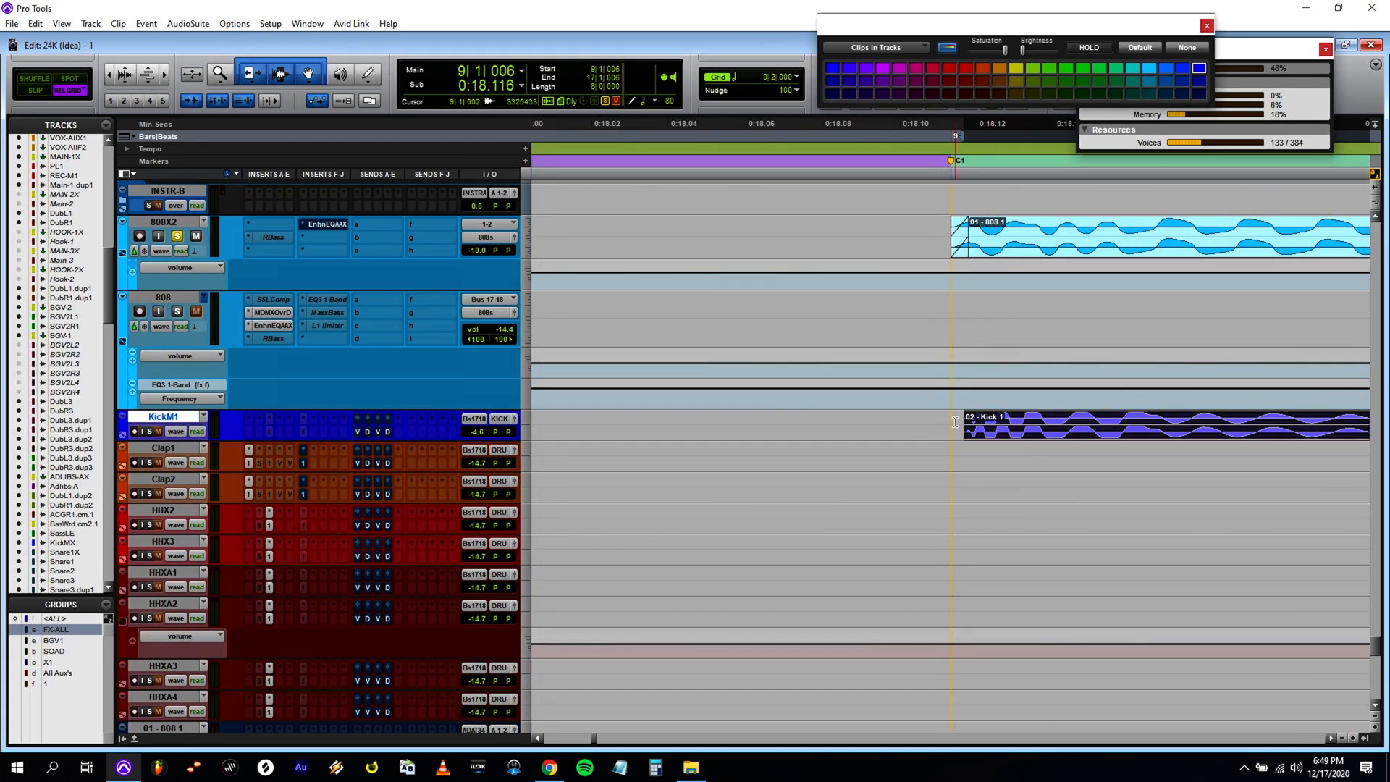
{"action": "key", "text": "comma"}
{"action": "key", "text": "comma"}
{"action": "key", "text": "comma"}
{"action": "key", "text": "r"}
{"action": "key", "text": "r"}
{"action": "key", "text": "r"}
{"action": "key", "text": "r"}
{"action": "key", "text": "r"}
{"action": "key", "text": "r"}
{"action": "key", "text": "r"}
{"action": "key", "text": "r"}
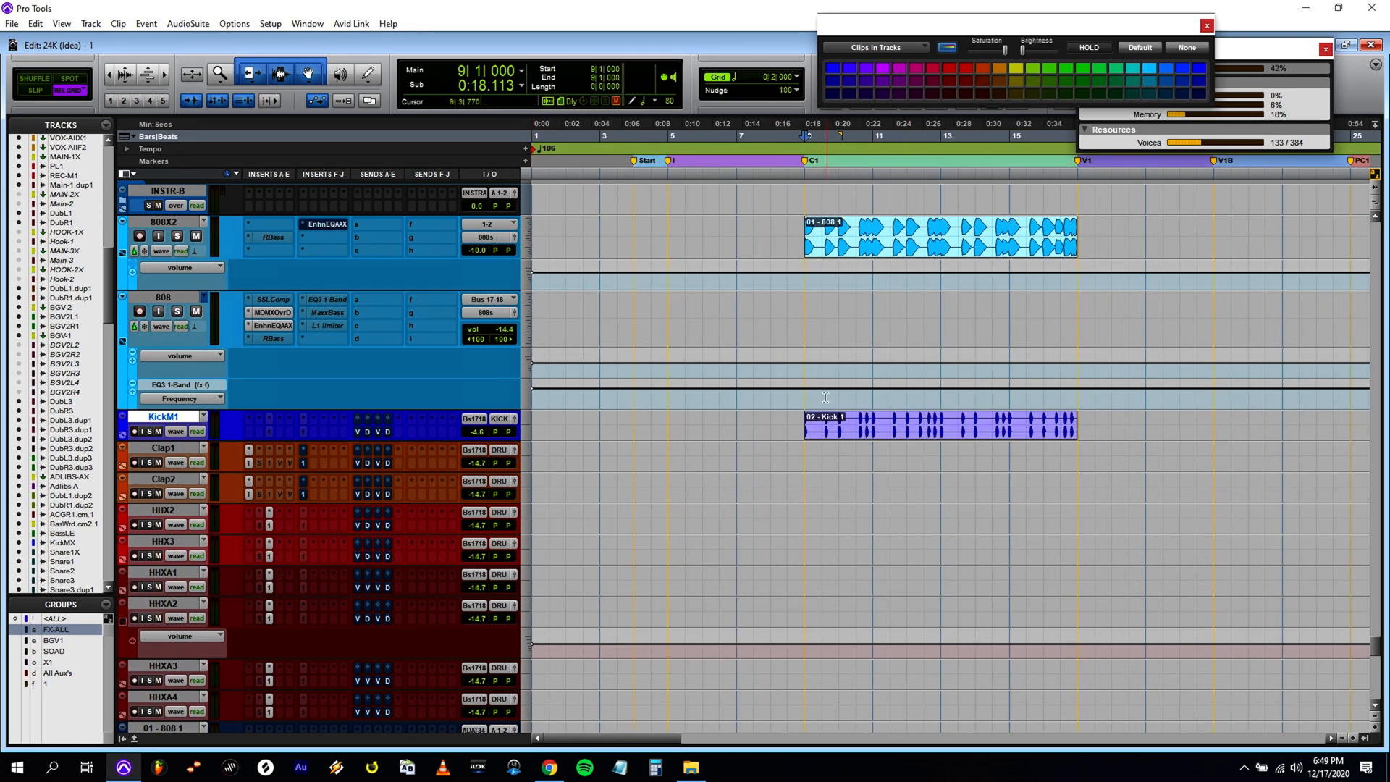
Play the 808 and kick clips from bar 9 and compare how their hits line up around bars 11 to 13.
{"action": "left_click_drag", "start_coordinate": [806, 396], "coordinate": [1051, 394]}
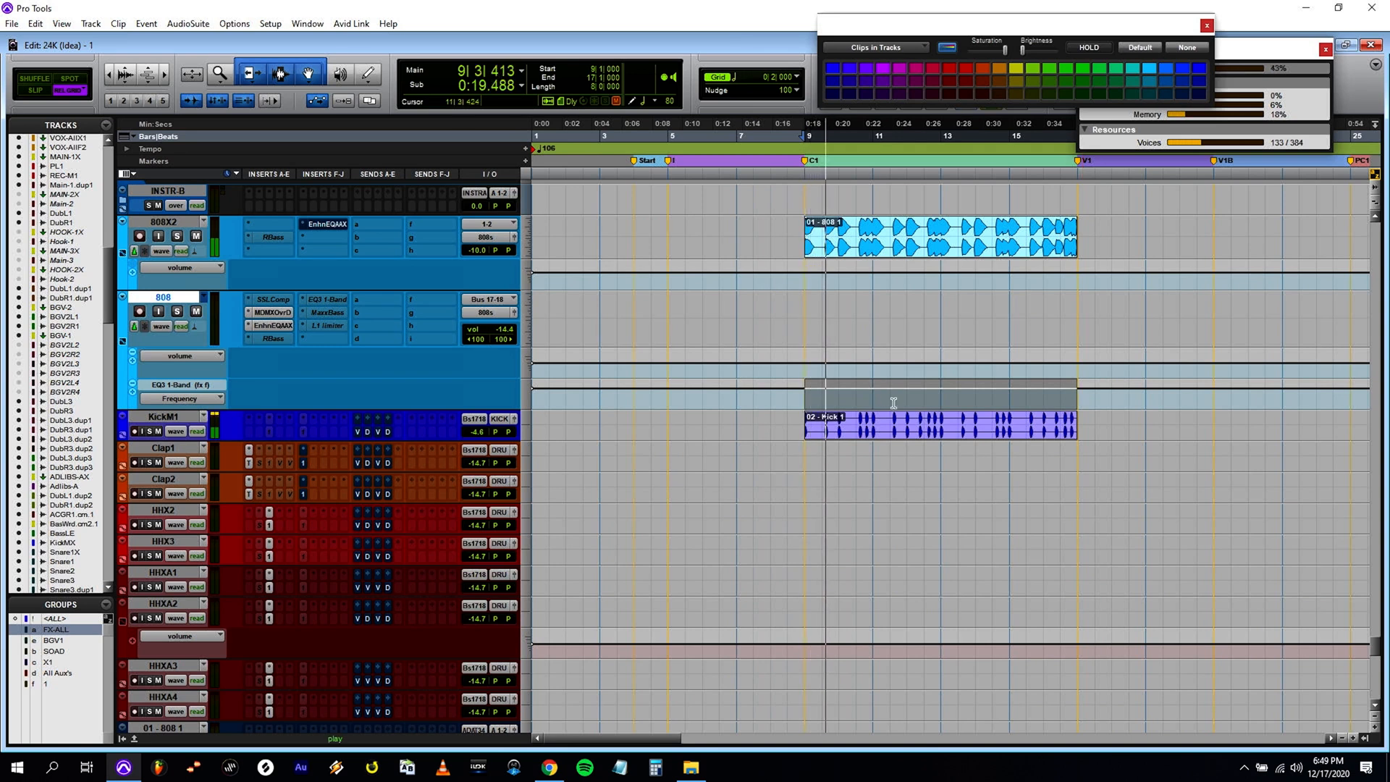
{"action": "left_click", "coordinate": [922, 398]}
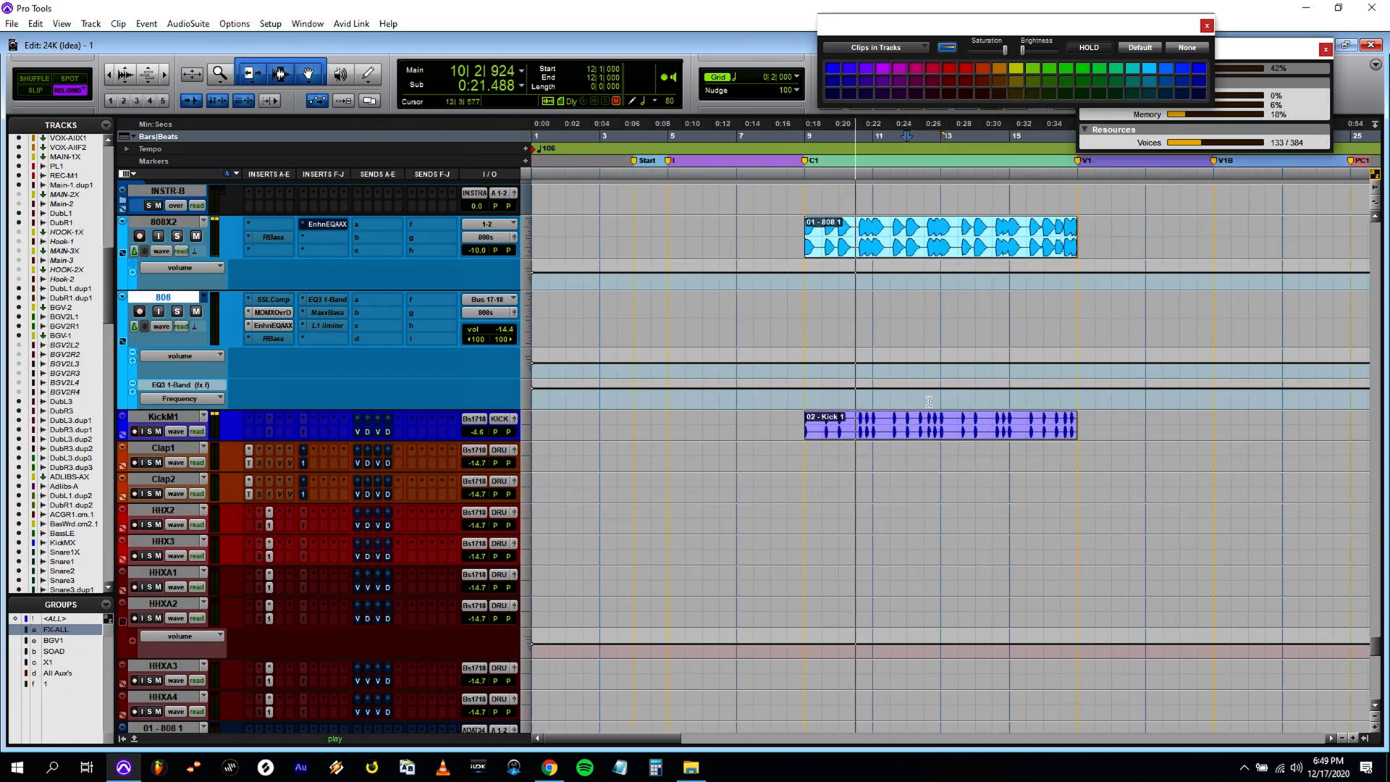
{"action": "left_click", "coordinate": [954, 402]}
{"action": "key", "text": "r"}
{"action": "left_click", "coordinate": [805, 402]}
{"action": "key", "text": "t"}
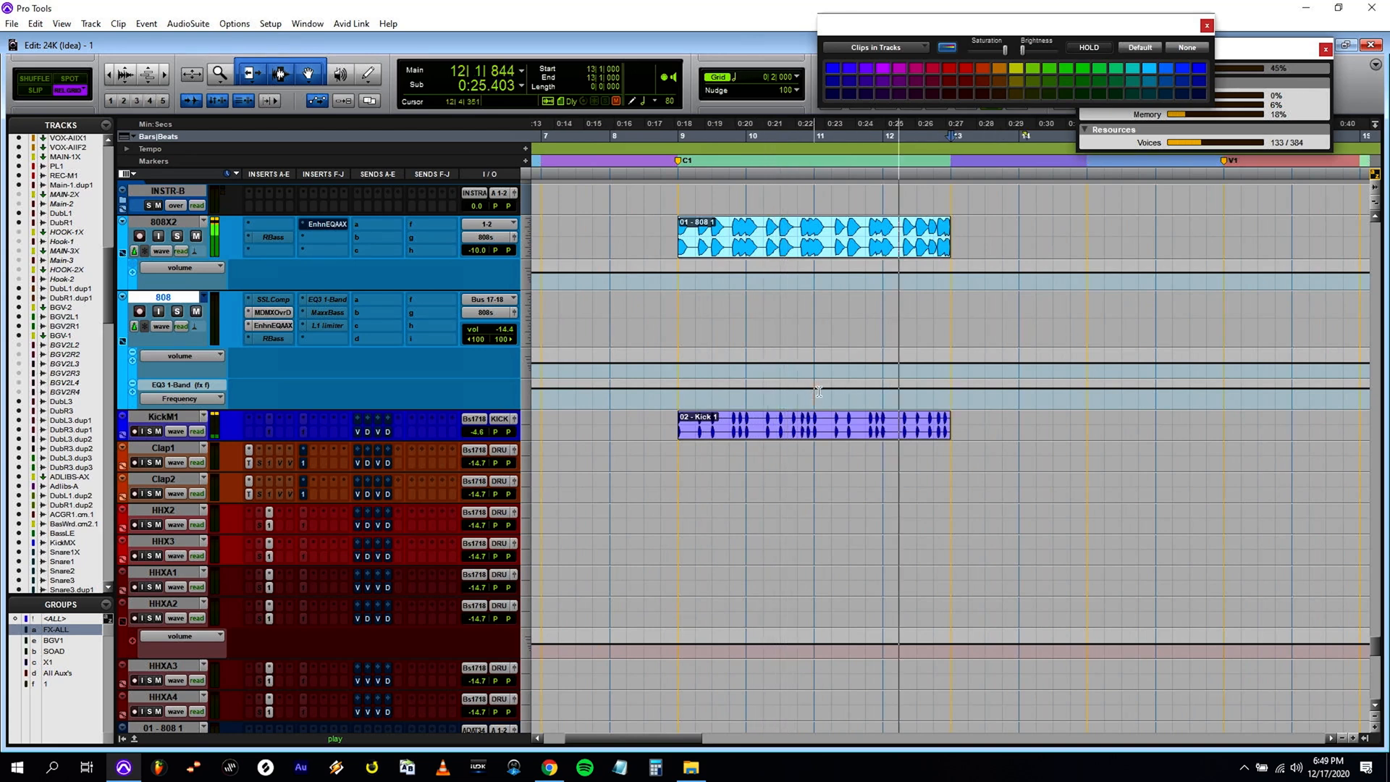
{"action": "key", "text": "t"}
{"action": "key", "text": "t"}
{"action": "left_click", "coordinate": [894, 400]}
{"action": "key", "text": "t"}
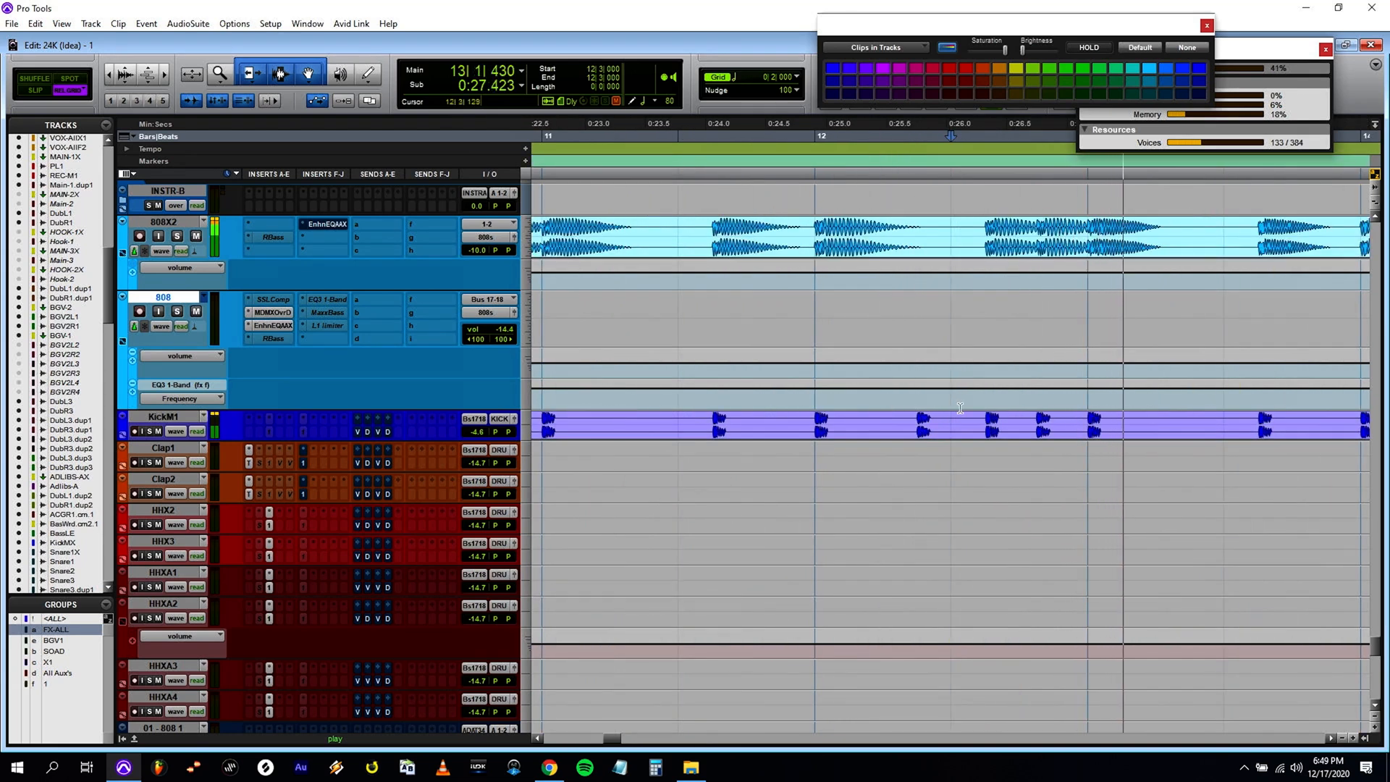
{"action": "key", "text": "r"}
{"action": "key", "text": "r"}
{"action": "key", "text": "r"}
{"action": "key", "text": "r"}
Move the imported 03 - Snare 1 clip onto the Clap1 track, starting at bar 17.
{"action": "scroll", "coordinate": [1035, 394], "scroll_direction": "down", "scroll_amount": 5}
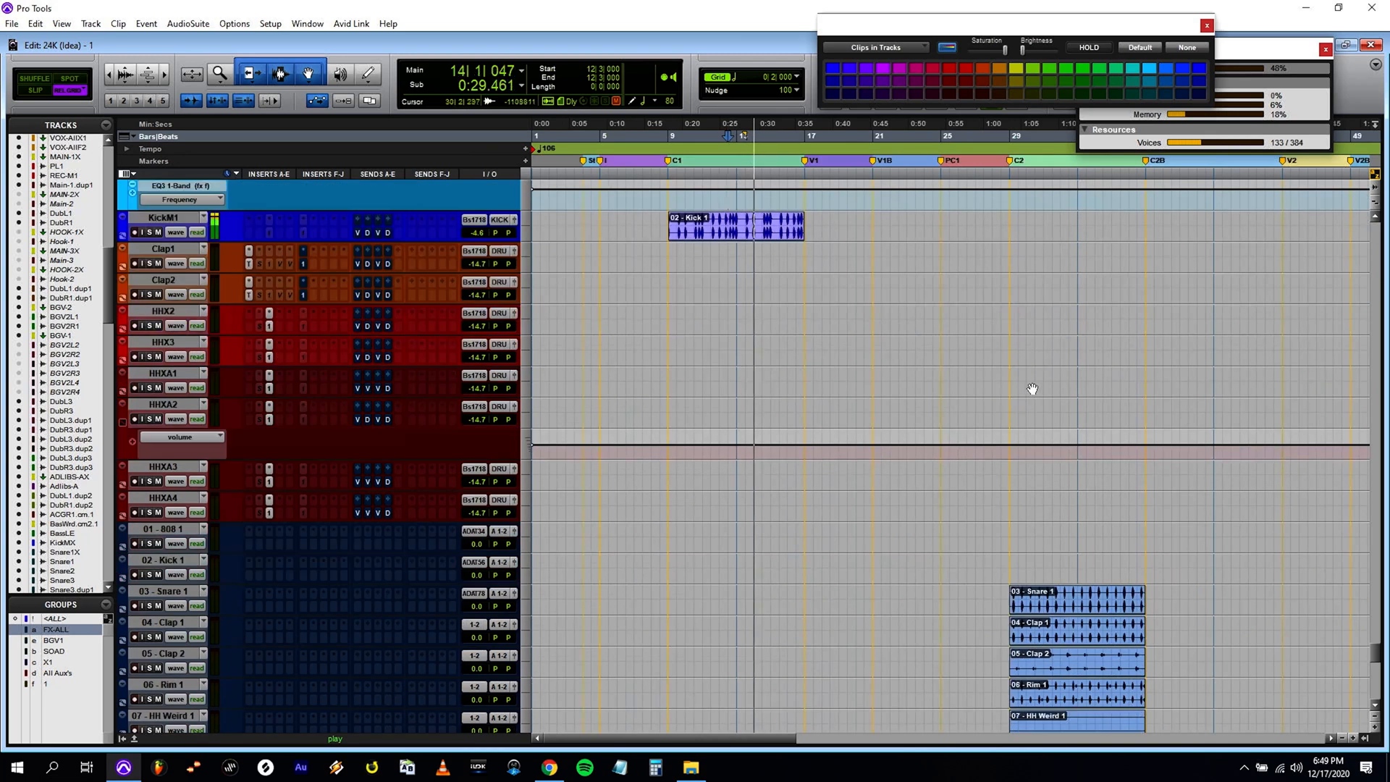
{"action": "scroll", "coordinate": [1032, 388], "scroll_direction": "up", "scroll_amount": 3}
{"action": "scroll", "coordinate": [1003, 384], "scroll_direction": "down", "scroll_amount": 1}
{"action": "scroll", "coordinate": [1001, 382], "scroll_direction": "up", "scroll_amount": 1}
{"action": "scroll", "coordinate": [755, 287], "scroll_direction": "down", "scroll_amount": 1}
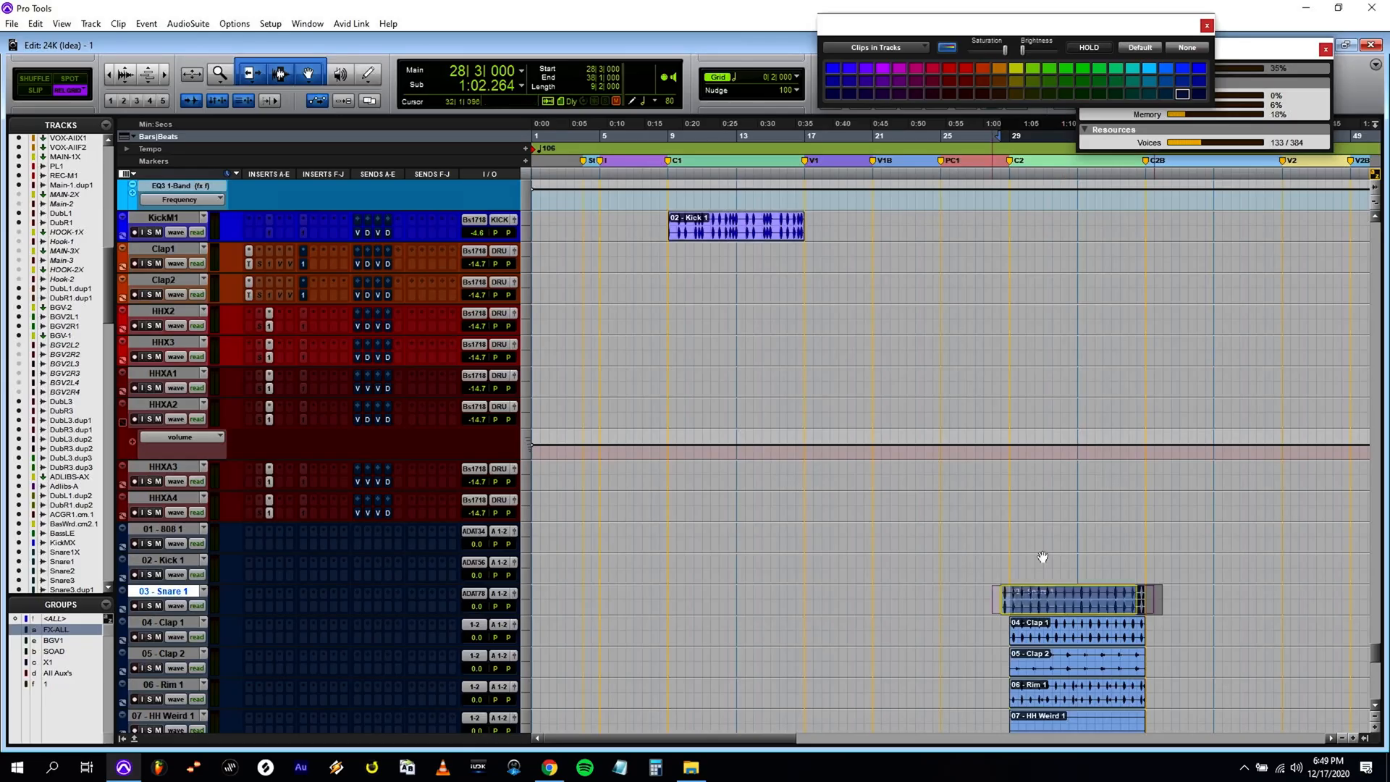
{"action": "left_click_drag", "start_coordinate": [1045, 597], "coordinate": [767, 276]}
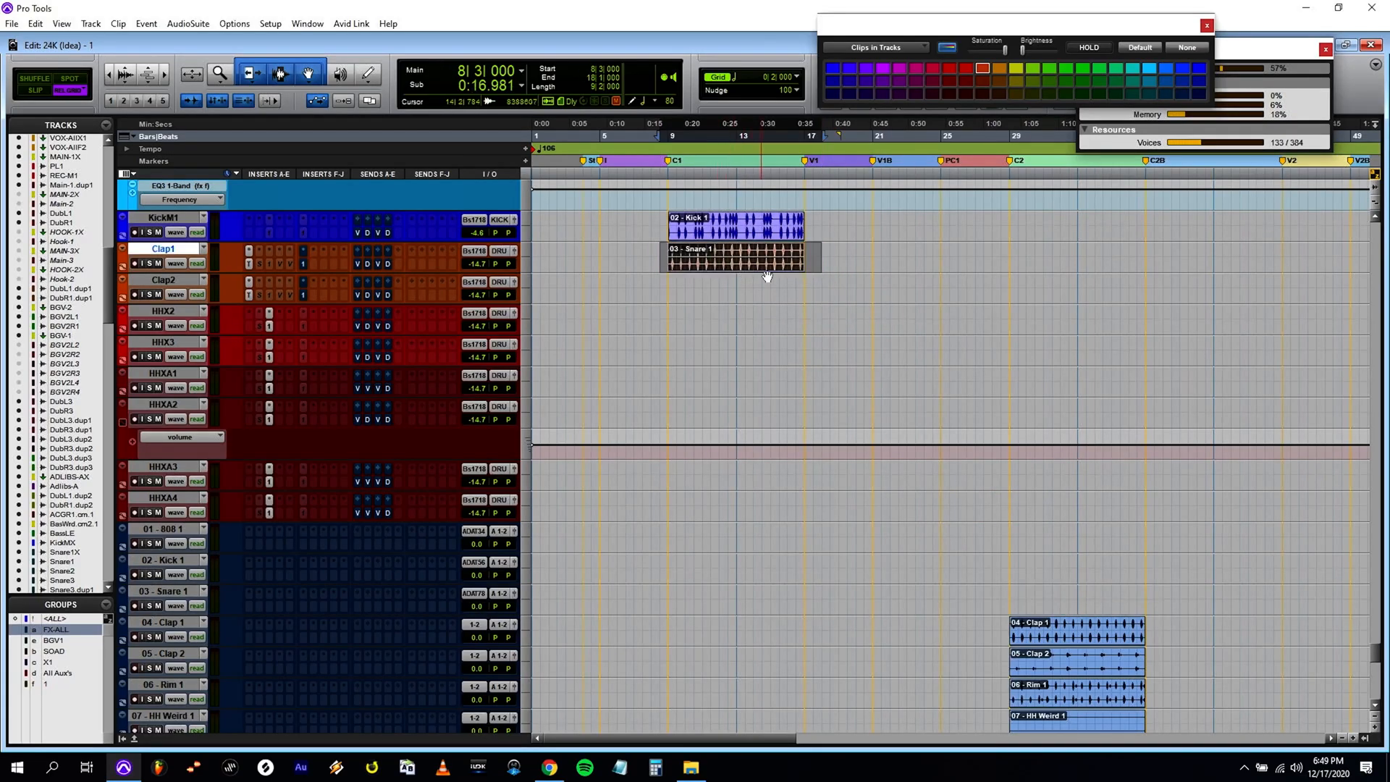
{"action": "scroll", "coordinate": [784, 365], "scroll_direction": "up", "scroll_amount": 3}
{"action": "left_click_drag", "start_coordinate": [886, 388], "coordinate": [885, 386]}
{"action": "scroll", "coordinate": [818, 331], "scroll_direction": "up", "scroll_amount": 4}
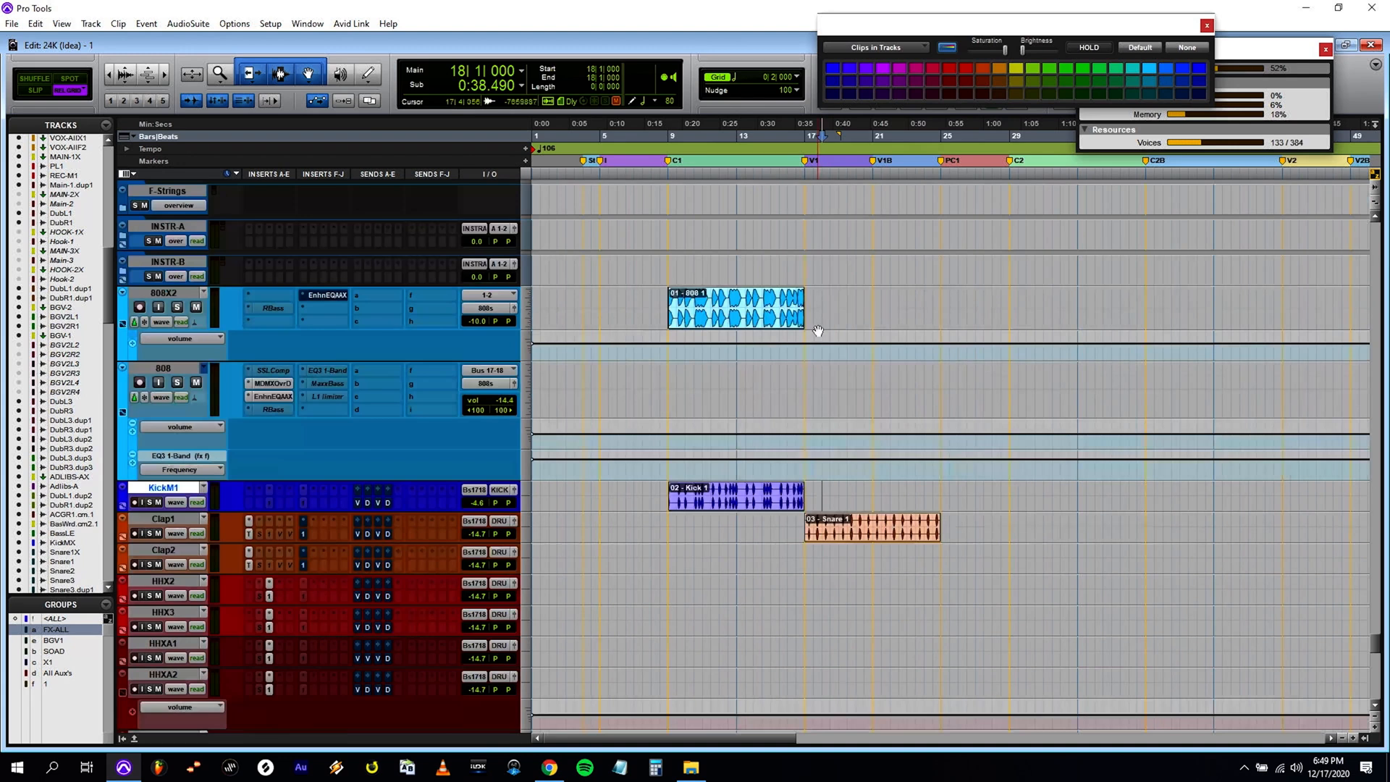
{"action": "left_click", "coordinate": [751, 367]}
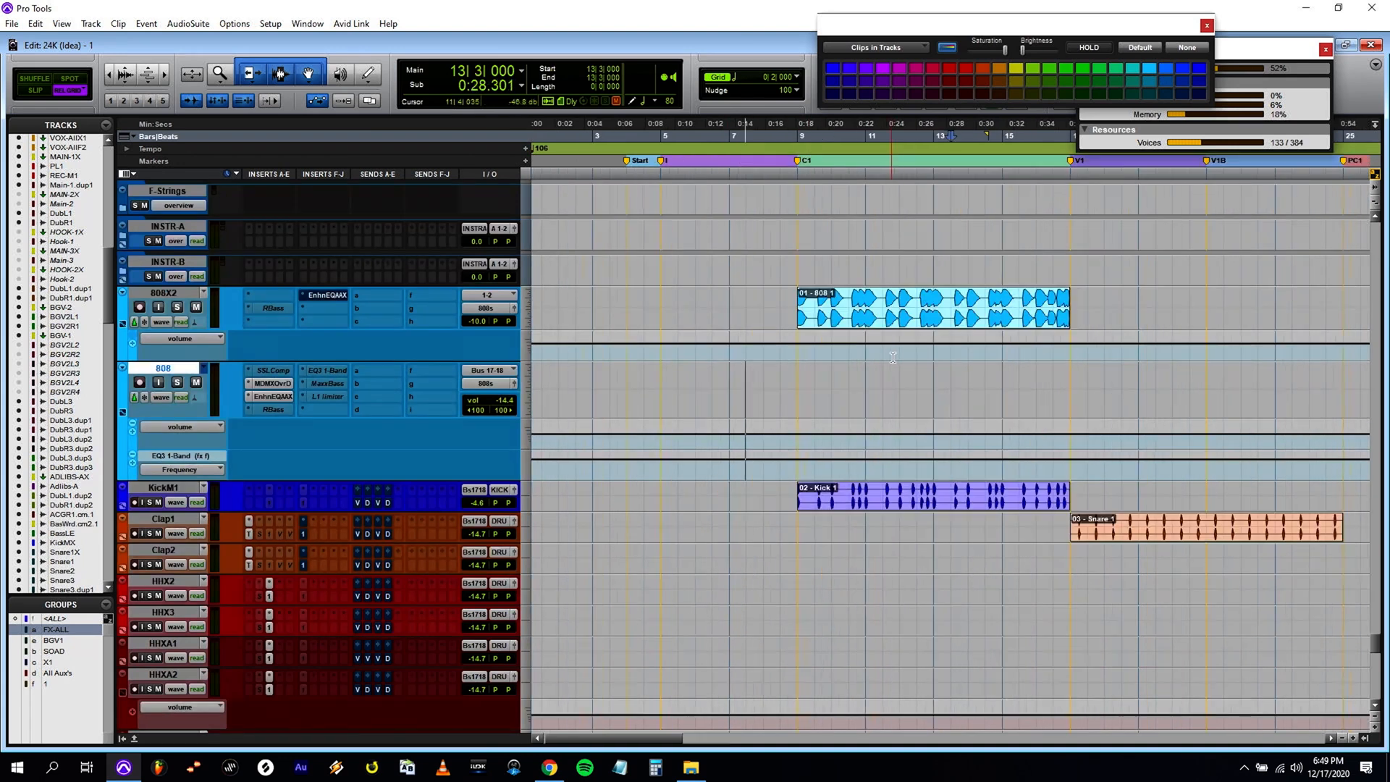
{"action": "left_click", "coordinate": [720, 279]}
{"action": "key", "text": "t"}
{"action": "key", "text": "r"}
{"action": "left_click", "coordinate": [811, 377]}
{"action": "key", "text": "t"}
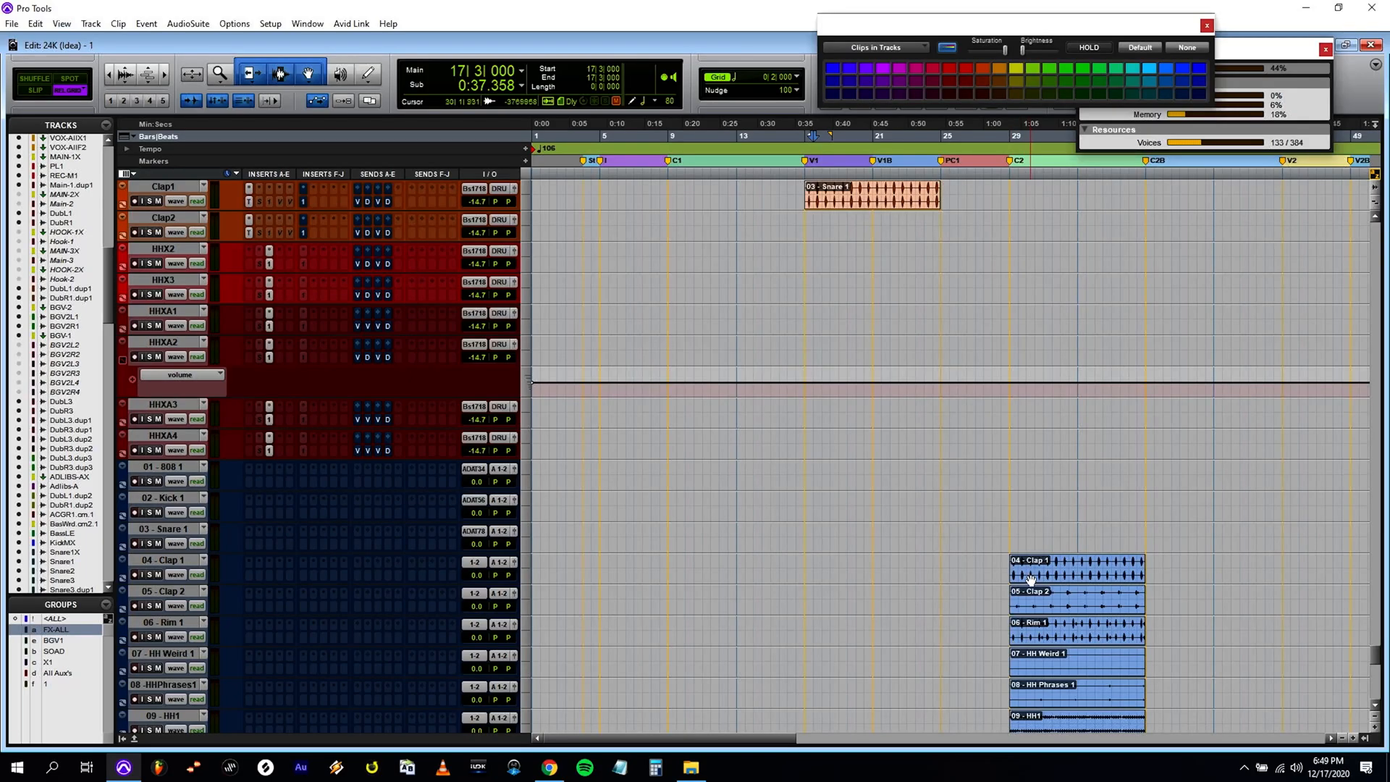
Move the 04 - Clap 1, 05 - Clap 2 and 06 - Rim 1 clips to bar 17 on the Clap2, HHX2 and HHX3 tracks.
{"action": "left_click_drag", "start_coordinate": [1007, 564], "coordinate": [1187, 637]}
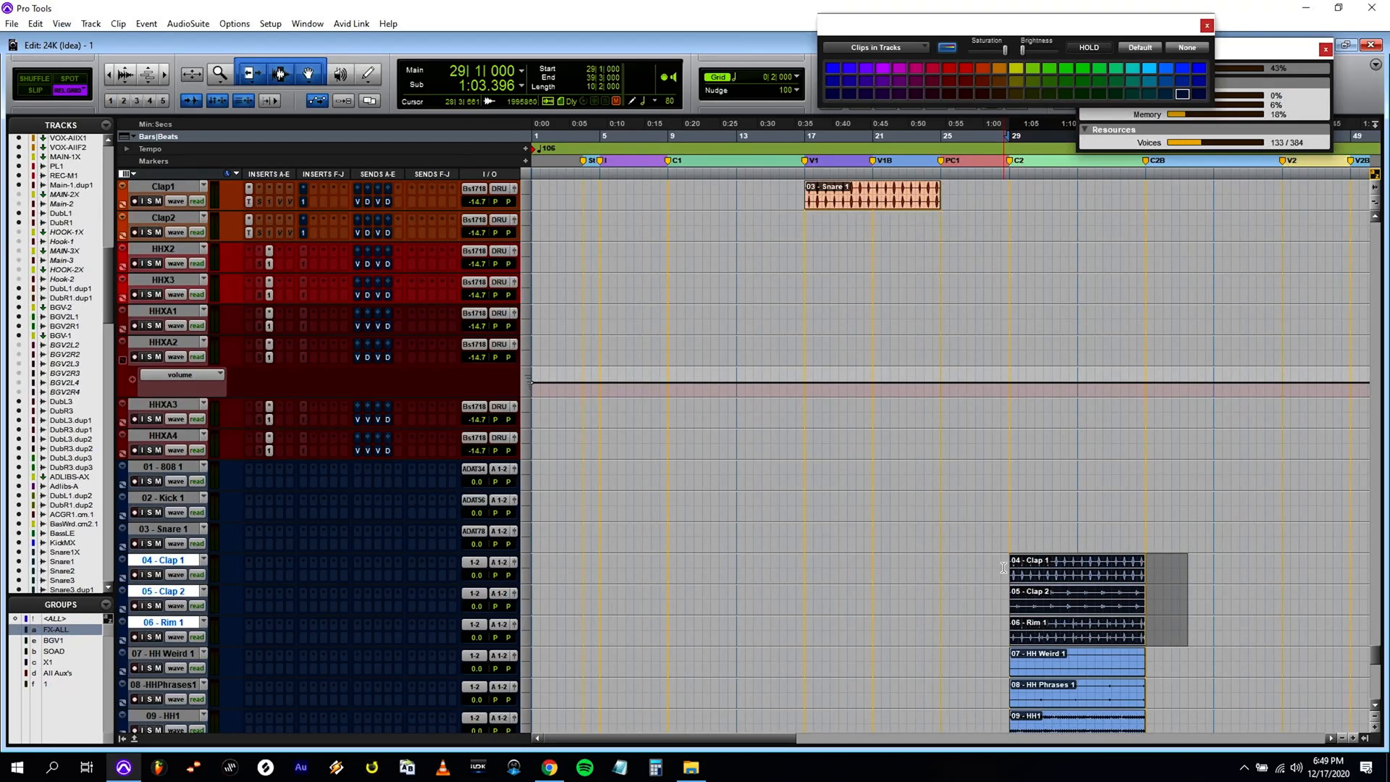
{"action": "left_click_drag", "start_coordinate": [1049, 575], "coordinate": [844, 232]}
{"action": "scroll", "coordinate": [860, 293], "scroll_direction": "up", "scroll_amount": 3}
{"action": "left_click", "coordinate": [864, 288]}
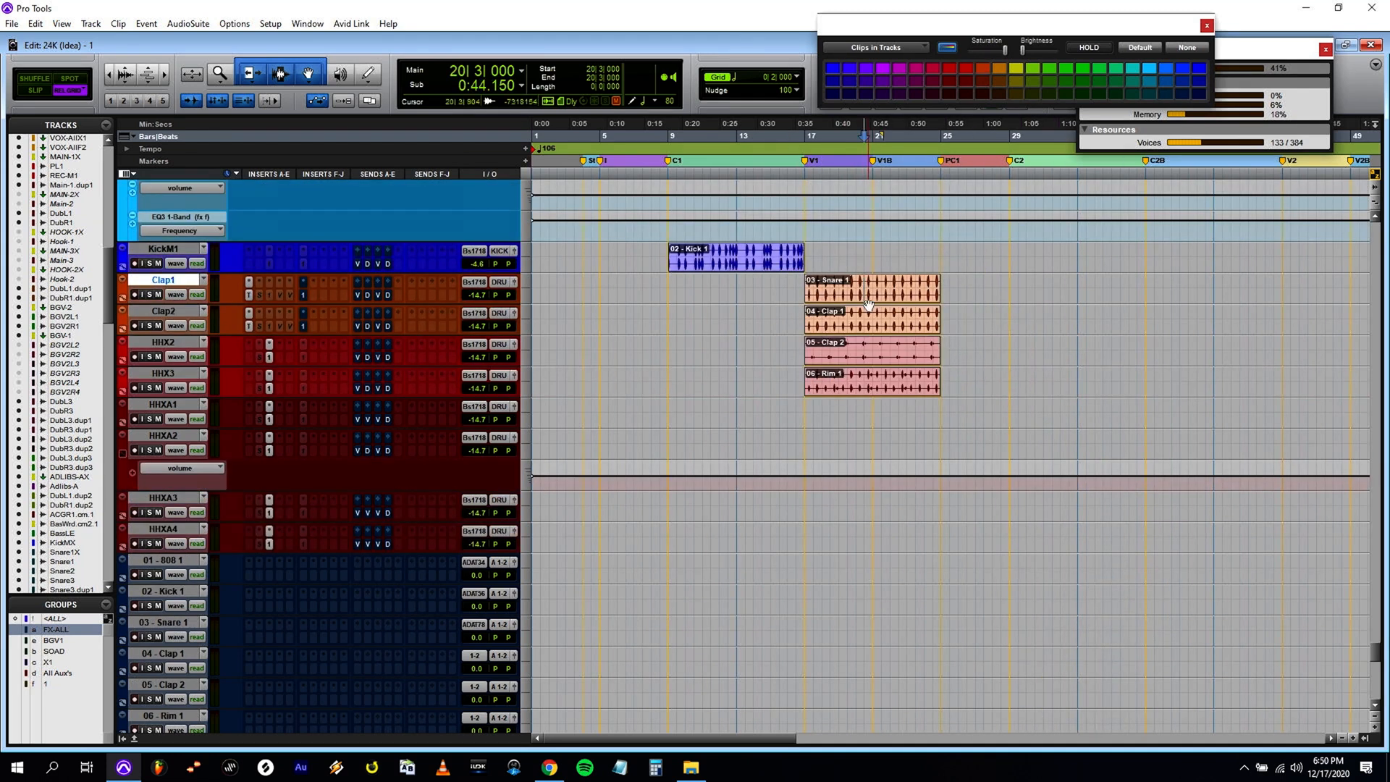
Move the next imported hi-hat clips, starting with 07 - HH Weird 1, from bar 29 to bar 17 on the HHXA tracks.
{"action": "scroll", "coordinate": [869, 304], "scroll_direction": "down", "scroll_amount": 5}
{"action": "left_click_drag", "start_coordinate": [1003, 593], "coordinate": [1196, 641]}
{"action": "left_click_drag", "start_coordinate": [1077, 580], "coordinate": [872, 242]}
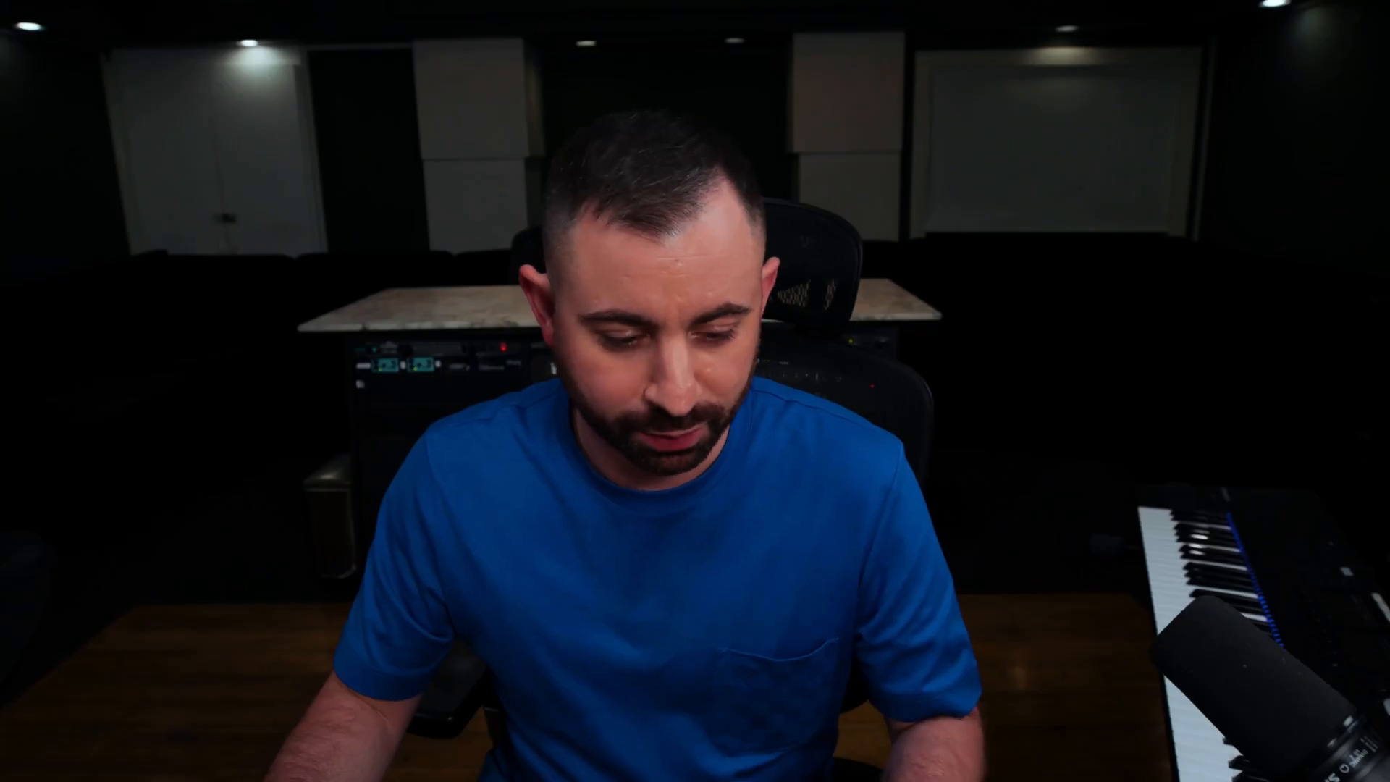